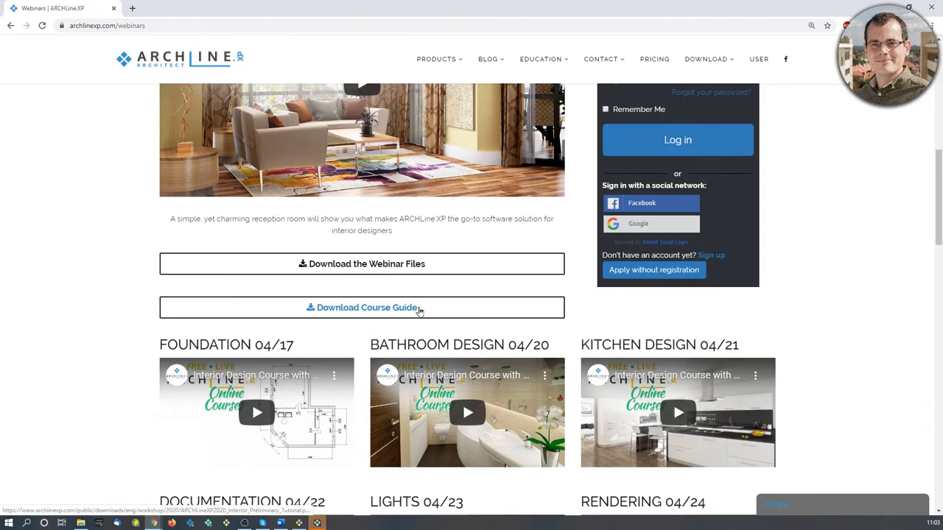
Scroll through the webinar page's list of interior design course videos.
scroll(420, 312, down, 1)
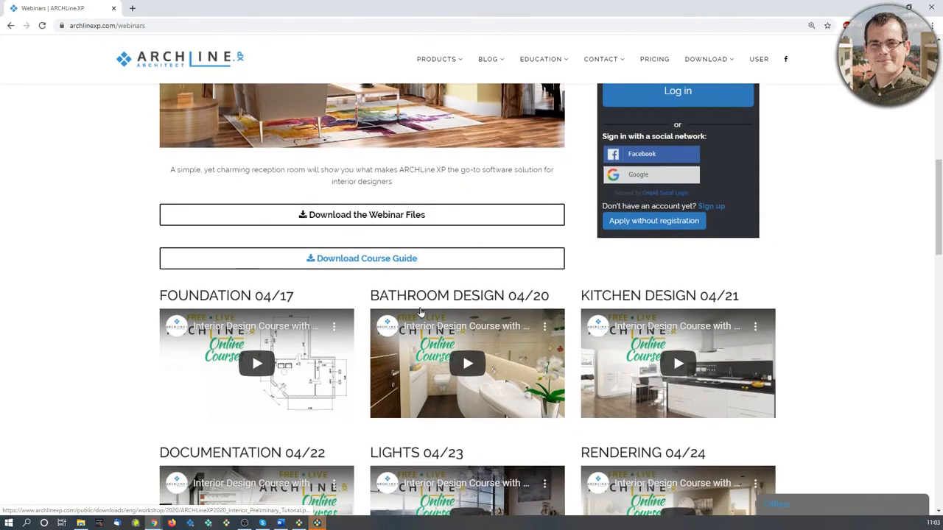
scroll(422, 313, down, 1)
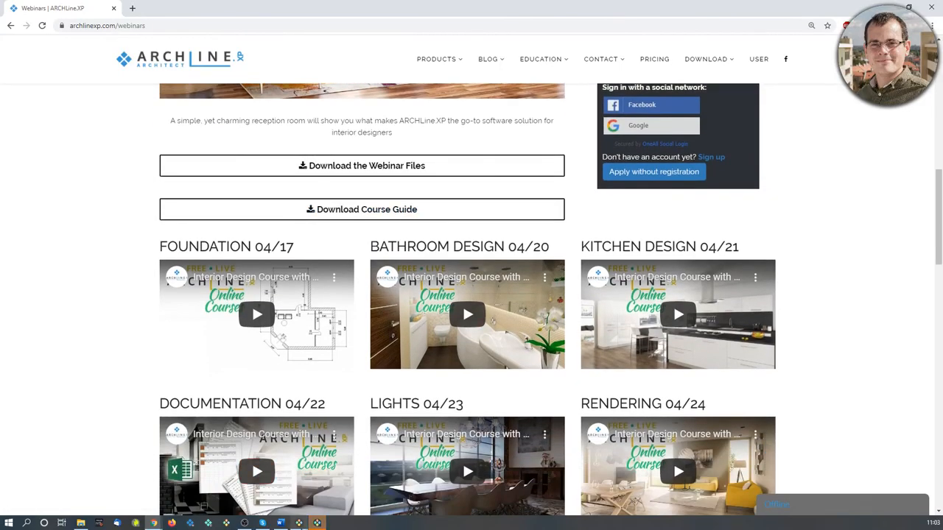
click(341, 492)
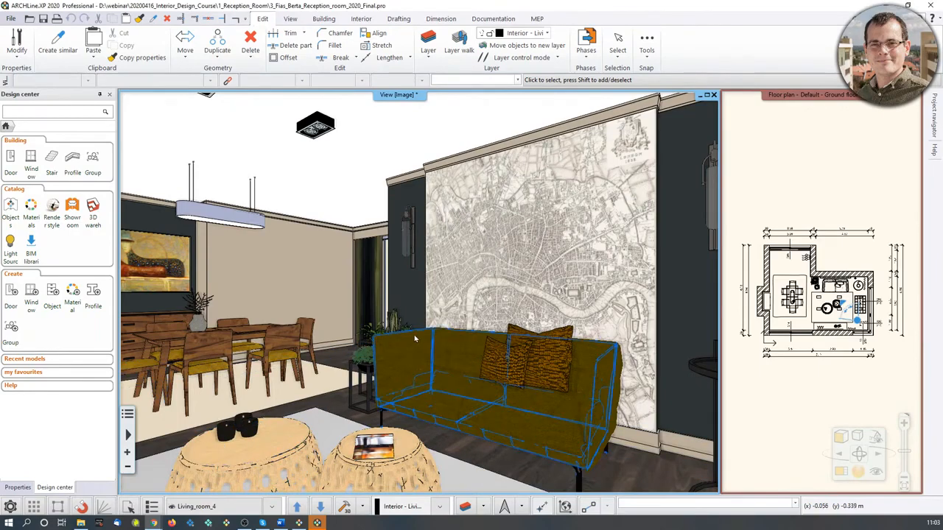
Orbit around the finished reception room in the 3D view.
middle_drag(441, 304, 368, 325)
mouse_move(454, 484)
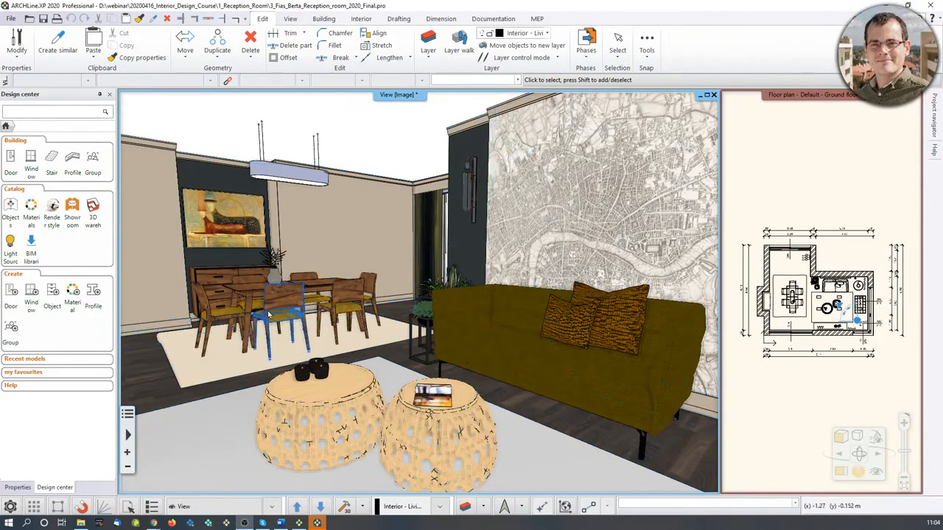
middle_drag(348, 278, 368, 274)
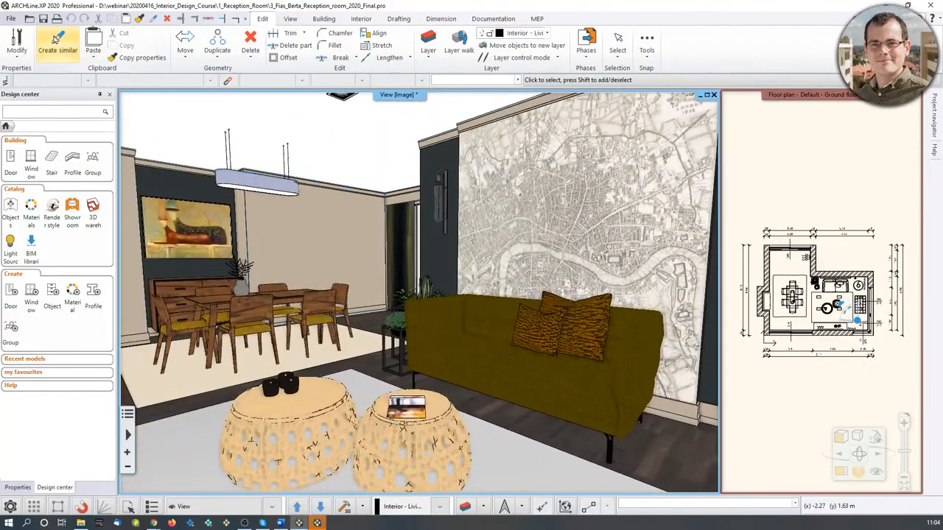
Start a new project, quitting the current reception room project without saving.
click(12, 18)
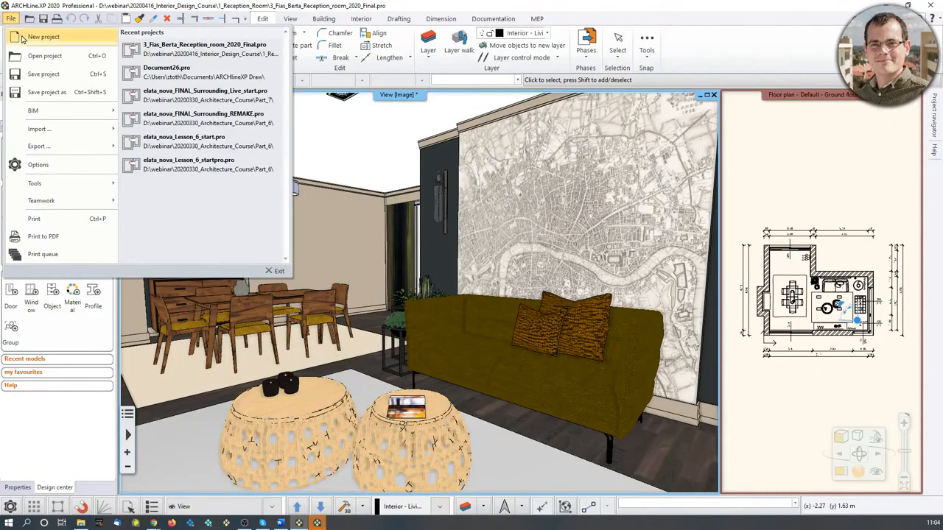
click(23, 39)
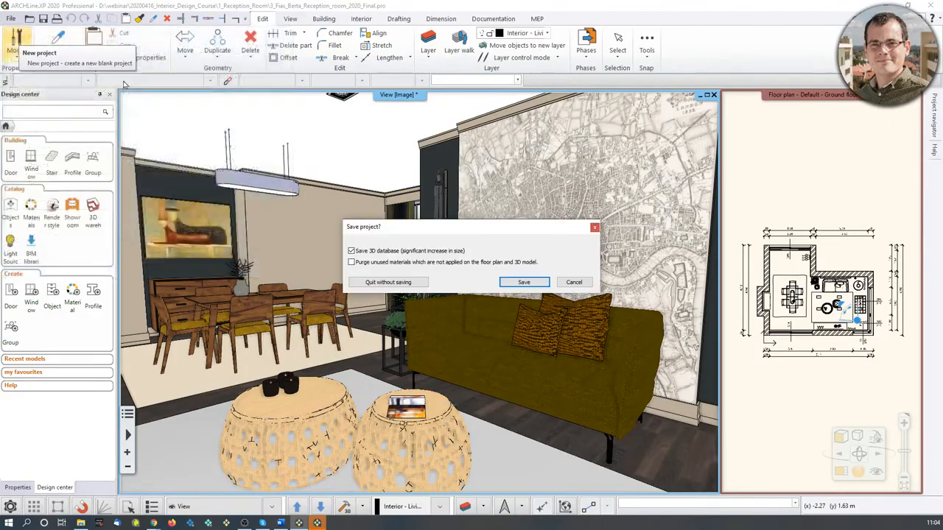
click(410, 281)
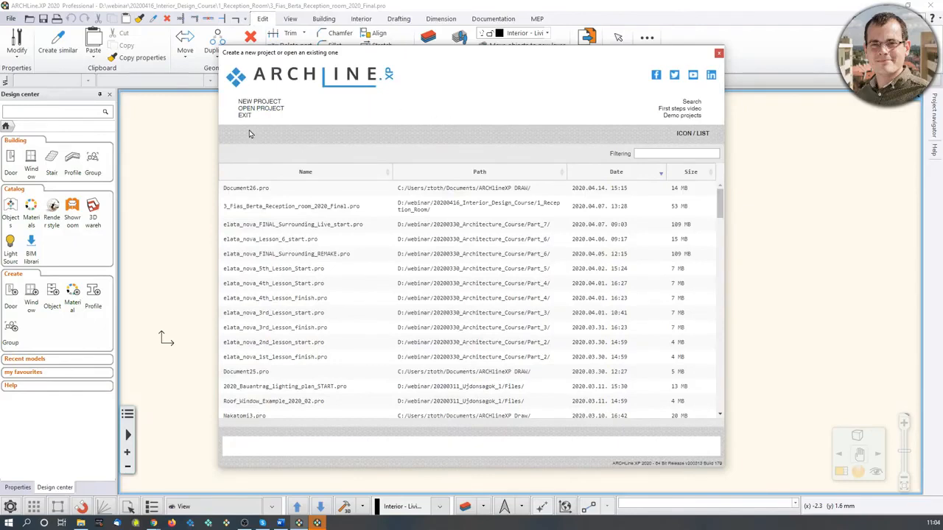
click(683, 134)
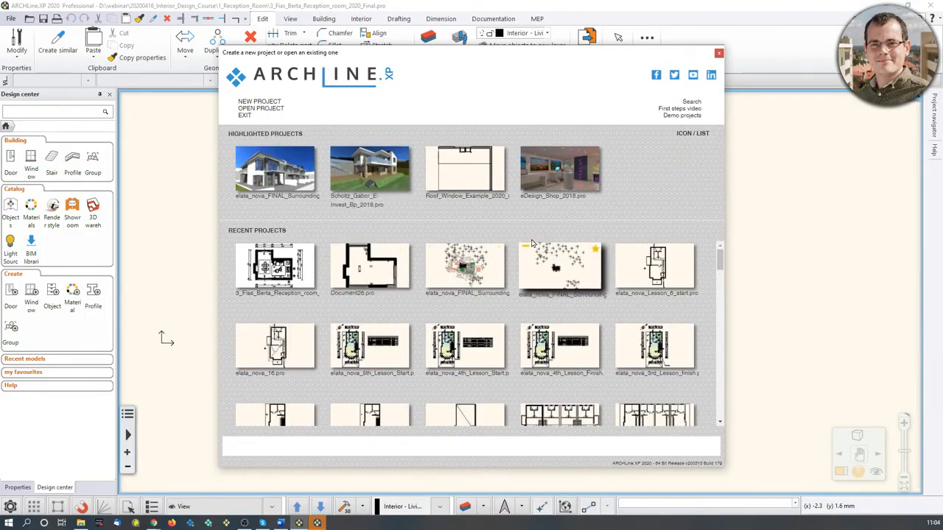
click(267, 103)
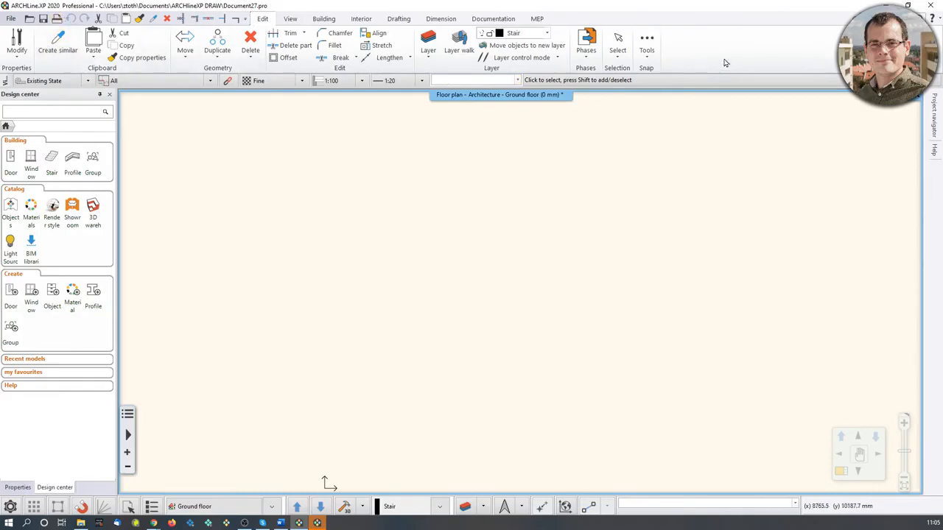
Look through the Building, Interior, Drafting, Dimension and Documentation ribbon tabs.
click(323, 19)
click(360, 20)
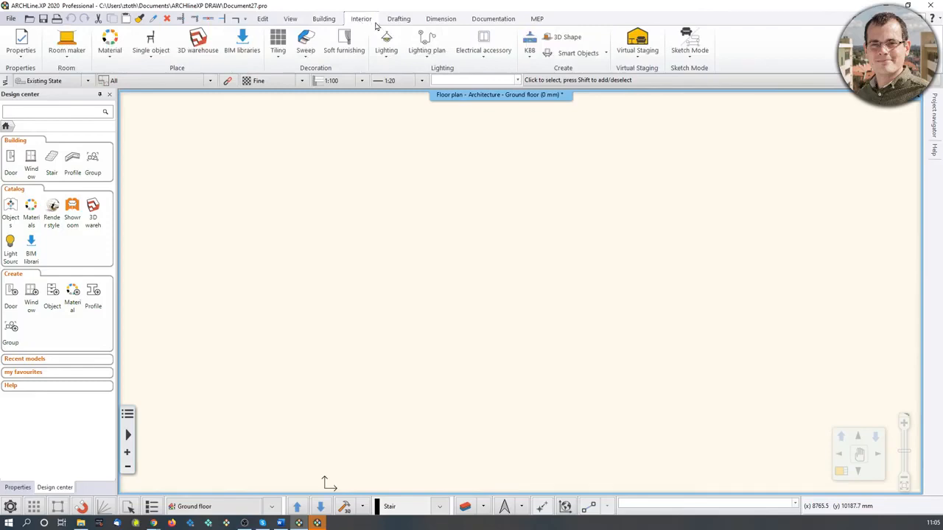
click(398, 19)
click(441, 19)
click(490, 19)
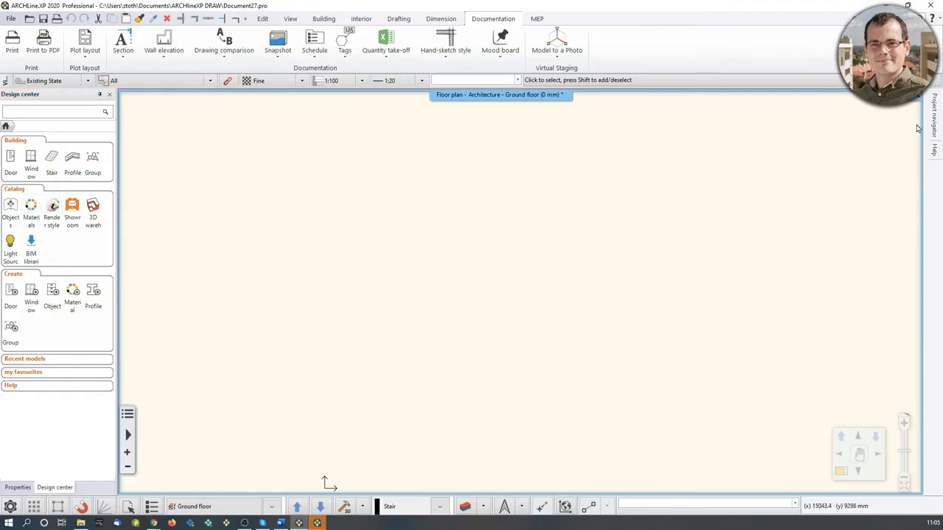
Examine the project navigator and the user interface display options.
mouse_move(932, 118)
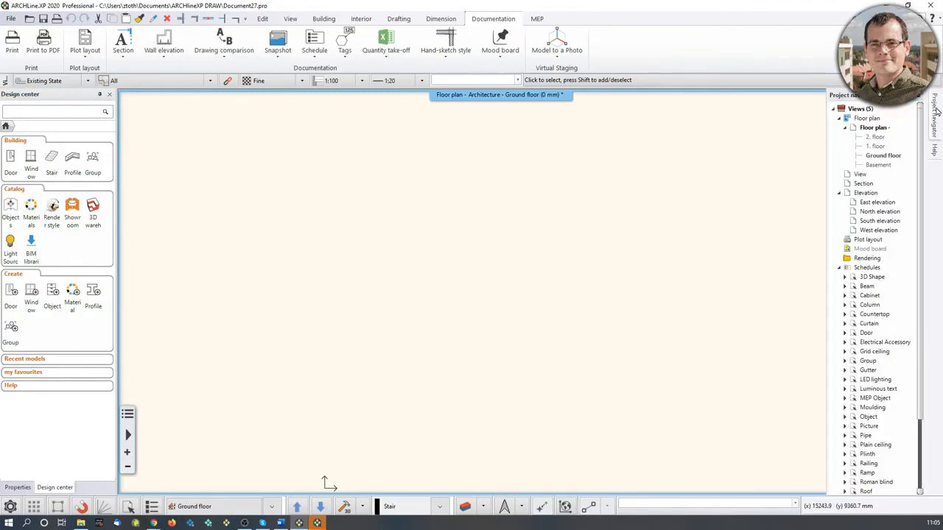
mouse_move(936, 157)
click(291, 20)
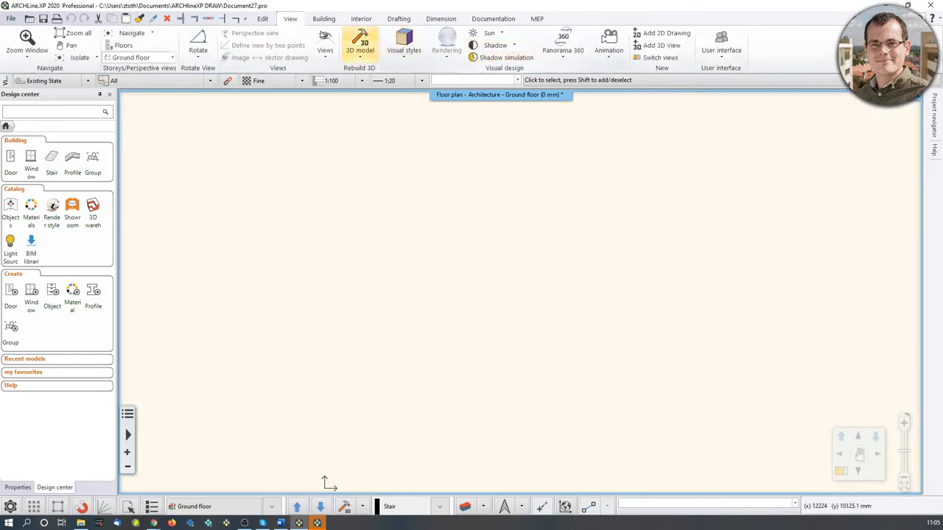
click(721, 45)
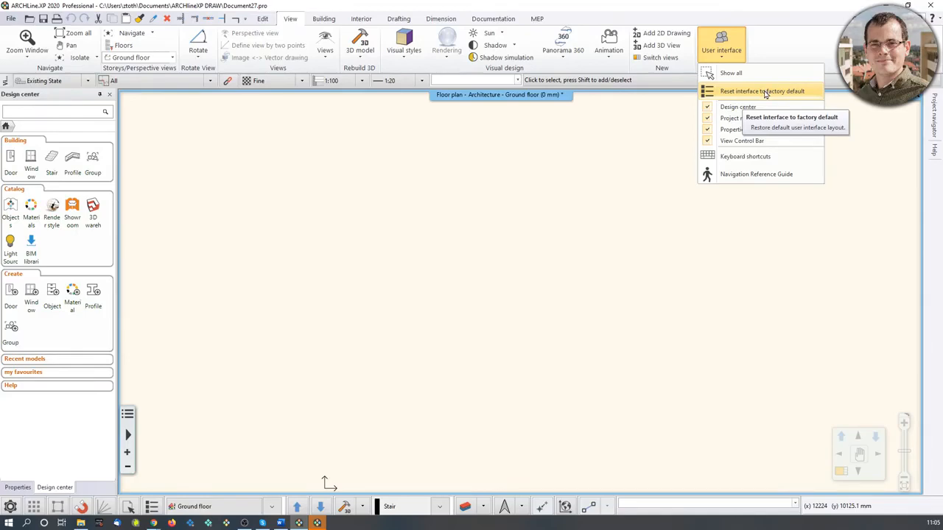
click(555, 268)
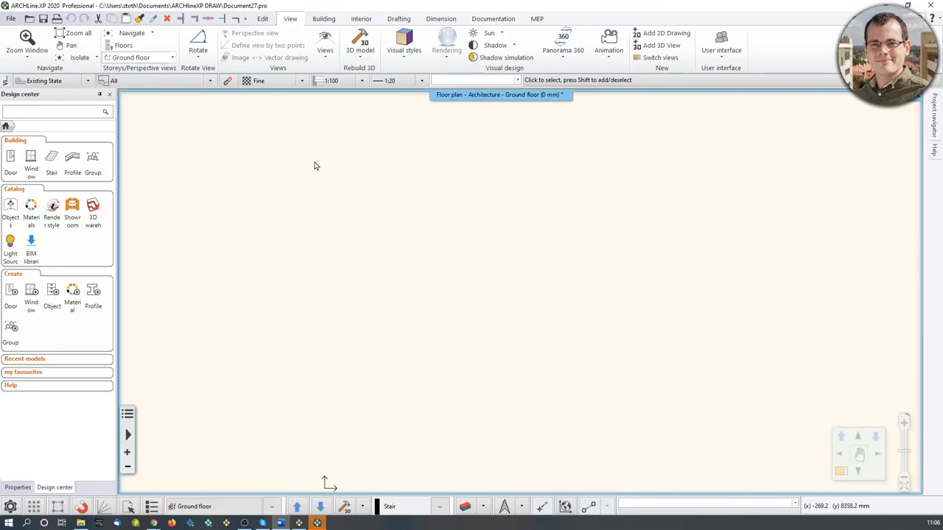
Open the Wall tool's properties to inspect the default wall height, then close them.
click(324, 18)
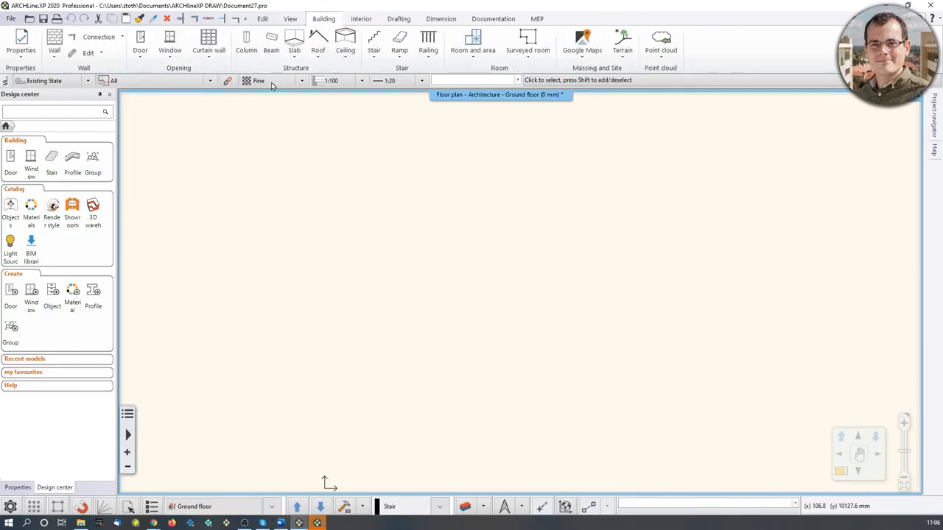
right_click(54, 50)
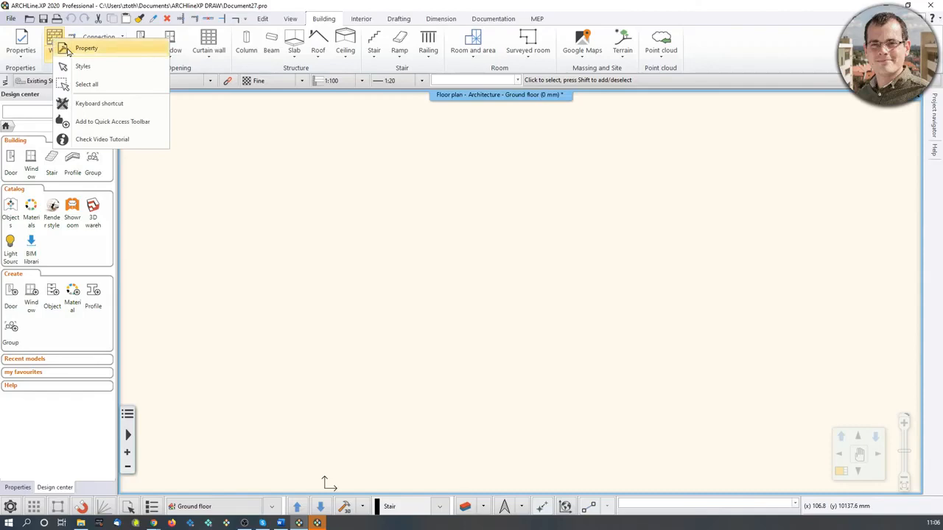
click(67, 49)
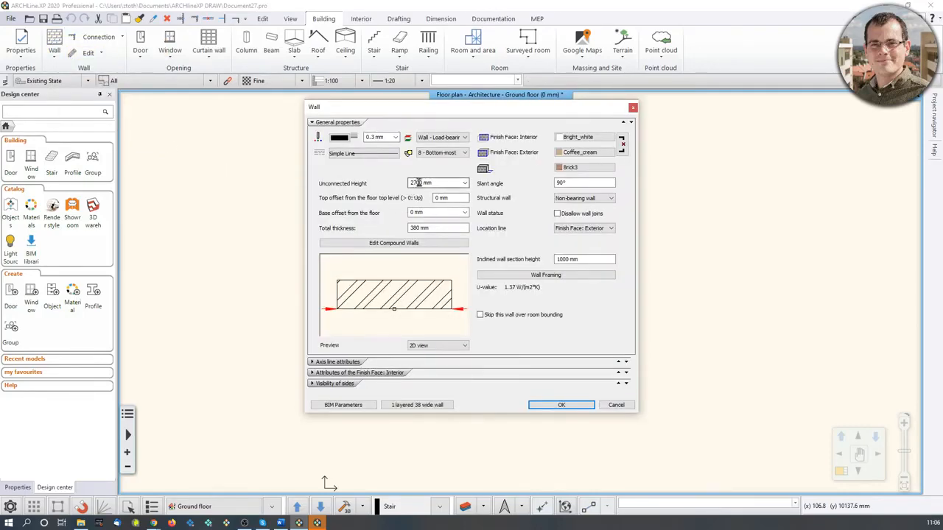
drag(437, 183, 402, 190)
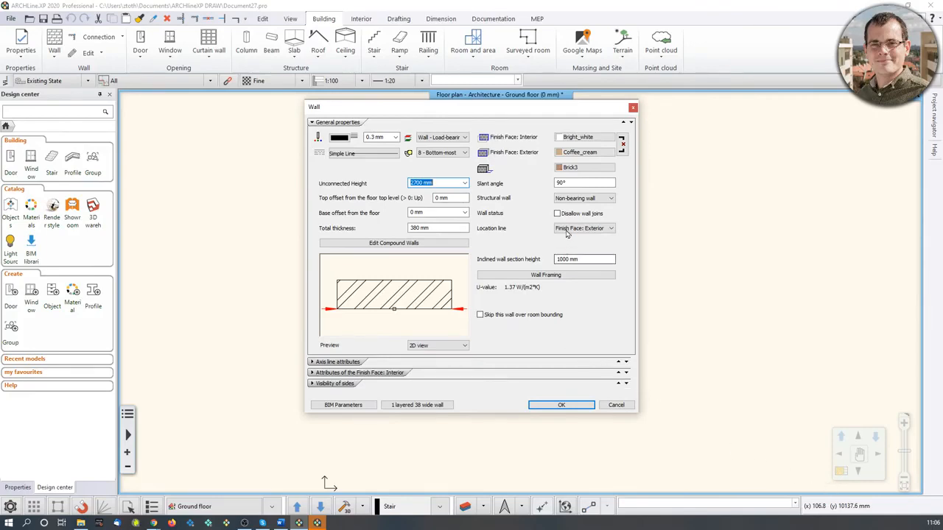
click(633, 107)
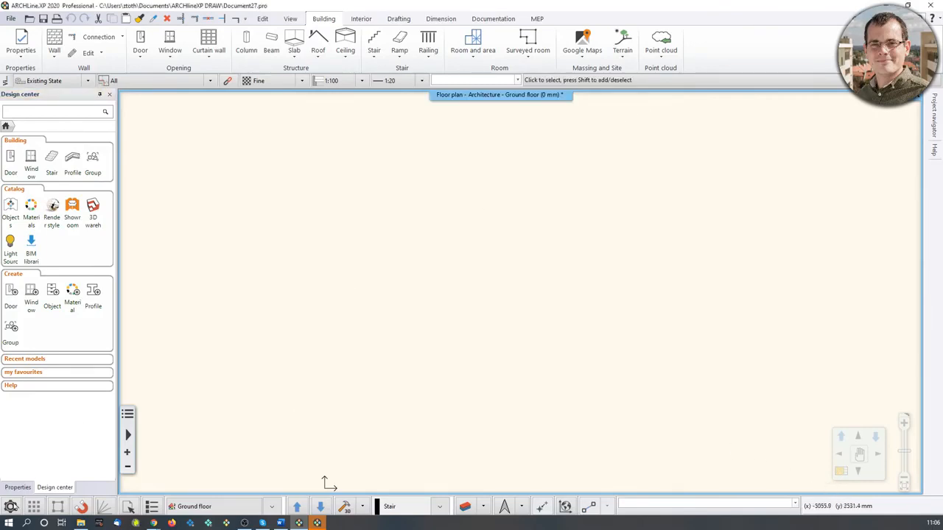
Review the units and angles settings in the program options.
click(12, 507)
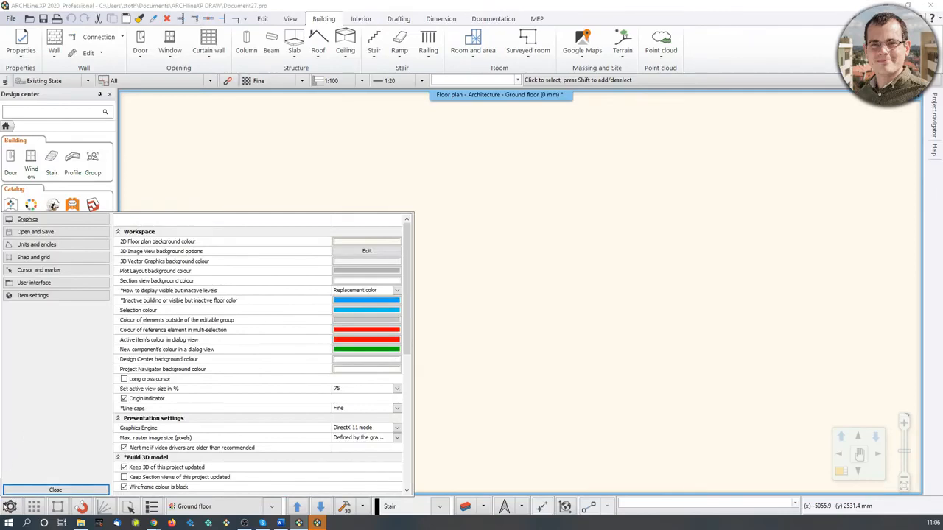
click(39, 247)
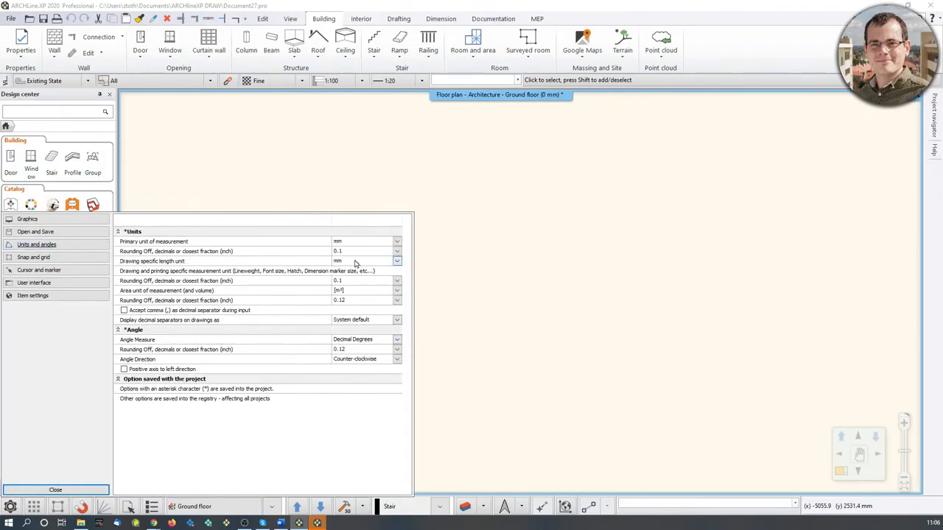
click(59, 490)
Reopen the Wall tool's properties and accept them unchanged.
right_click(54, 42)
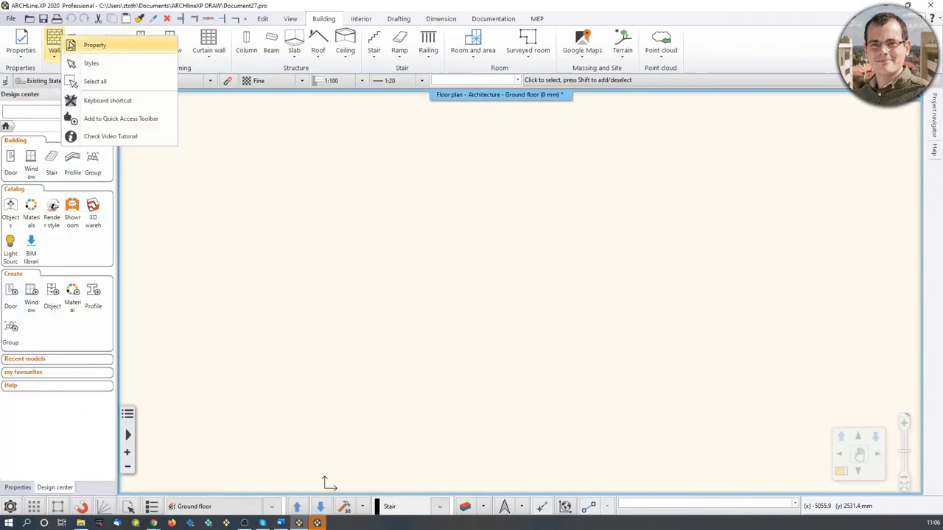
click(92, 42)
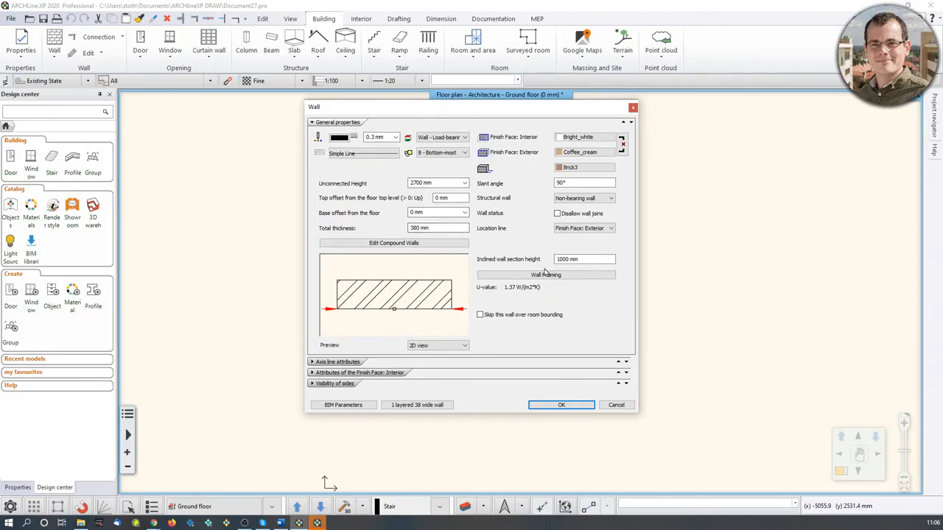
click(560, 405)
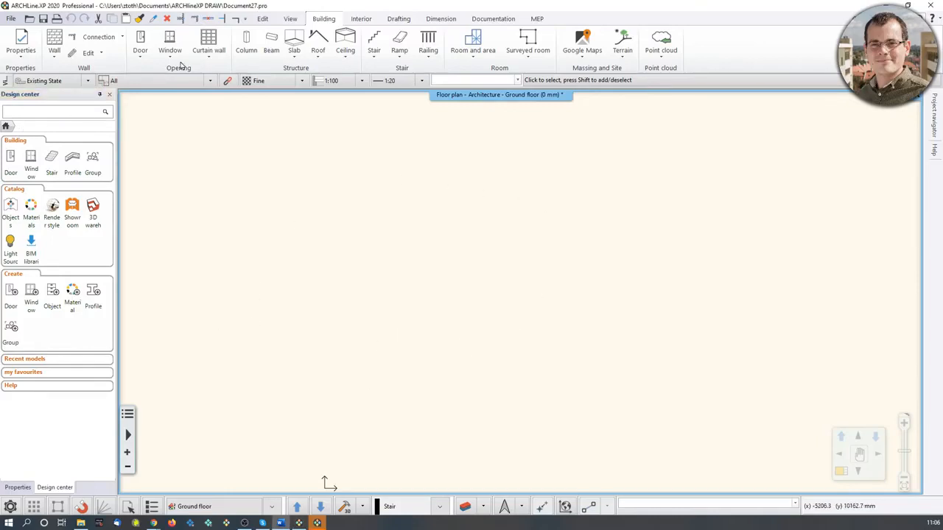
Open the predefined rooms dialog and set the rectangular room's side A to 5000 mm.
click(361, 19)
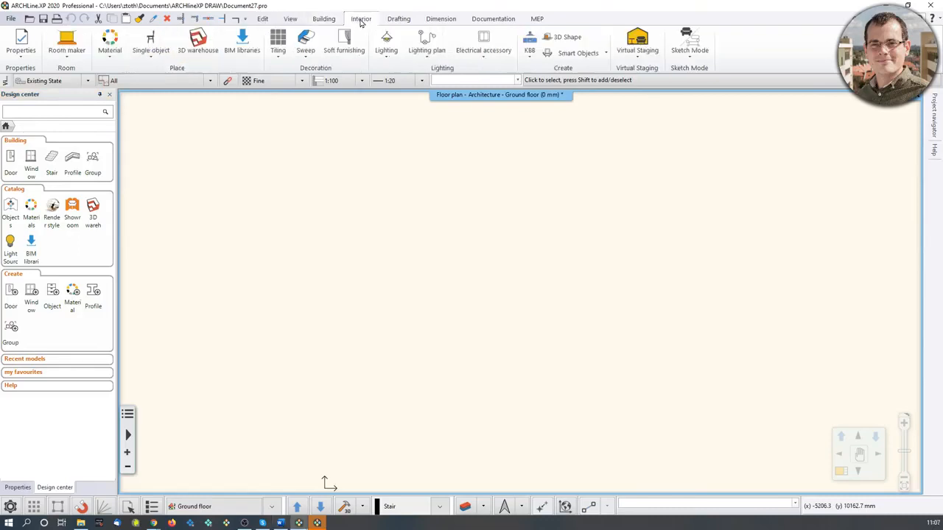
click(66, 53)
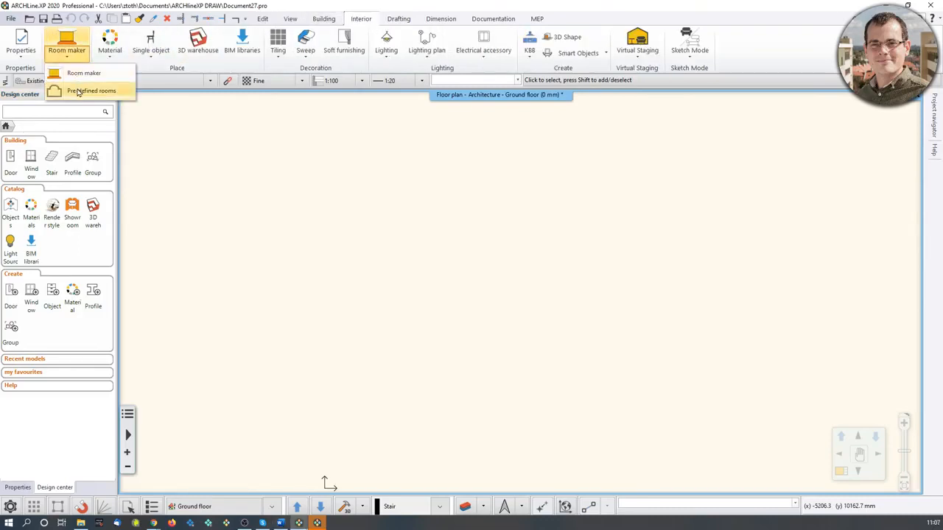
click(81, 90)
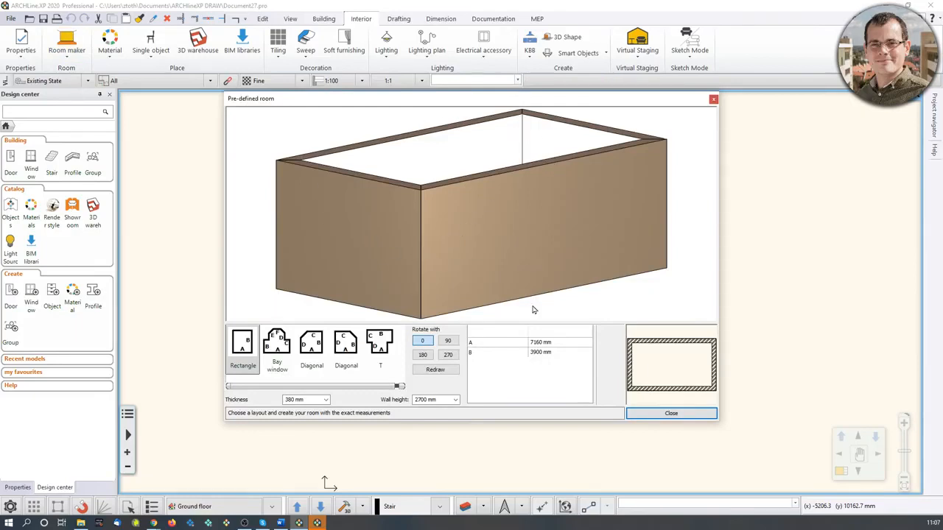
click(540, 345)
text(5000)
click(564, 354)
scroll(601, 233, up, 2)
scroll(604, 229, down, 3)
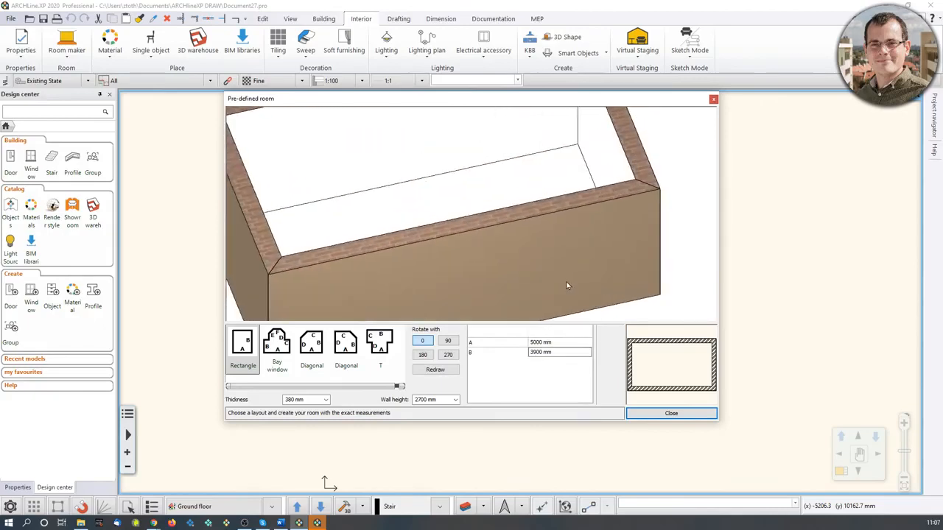
Set side A to 7160 mm and place the rectangular room in the floor plan.
click(541, 343)
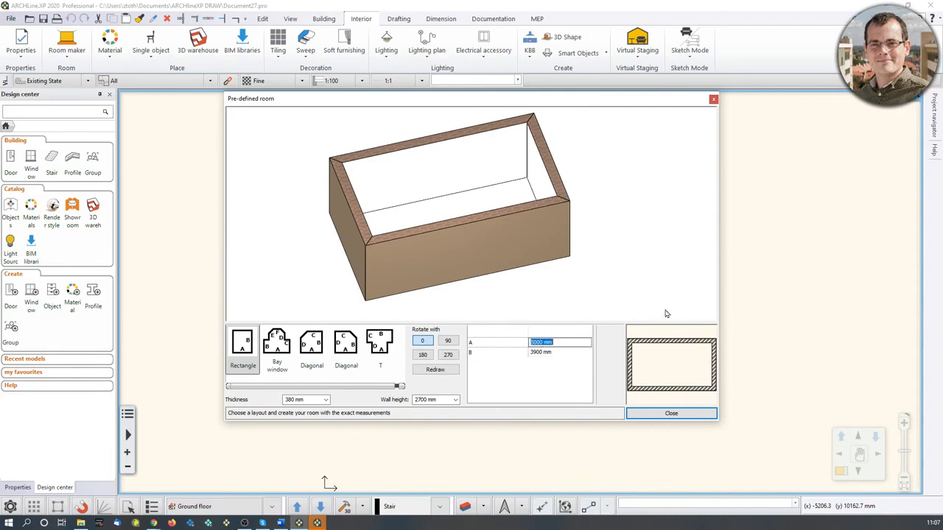
text(7160)
click(571, 354)
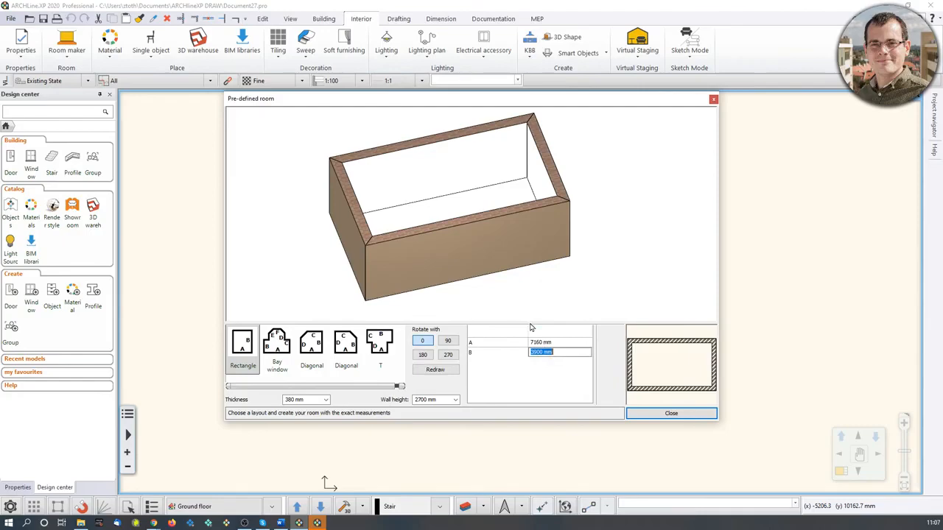
click(569, 343)
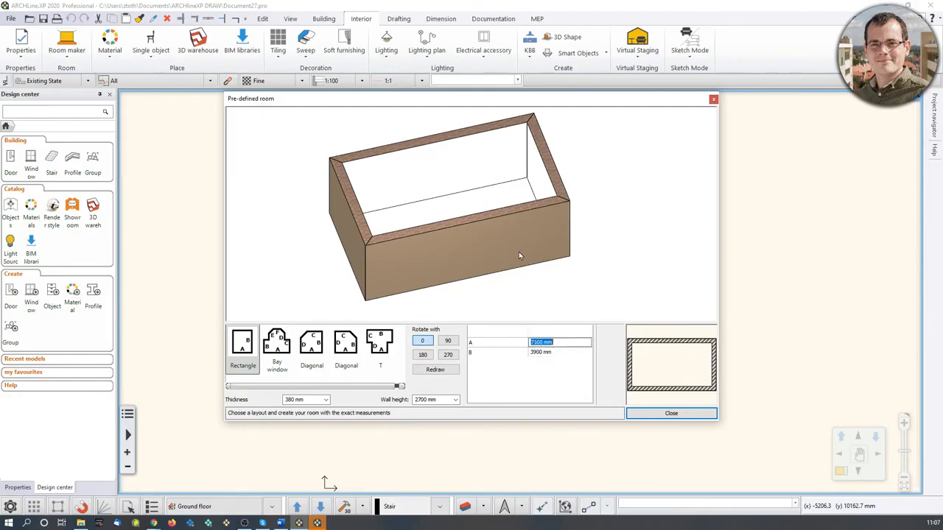
click(671, 413)
click(321, 370)
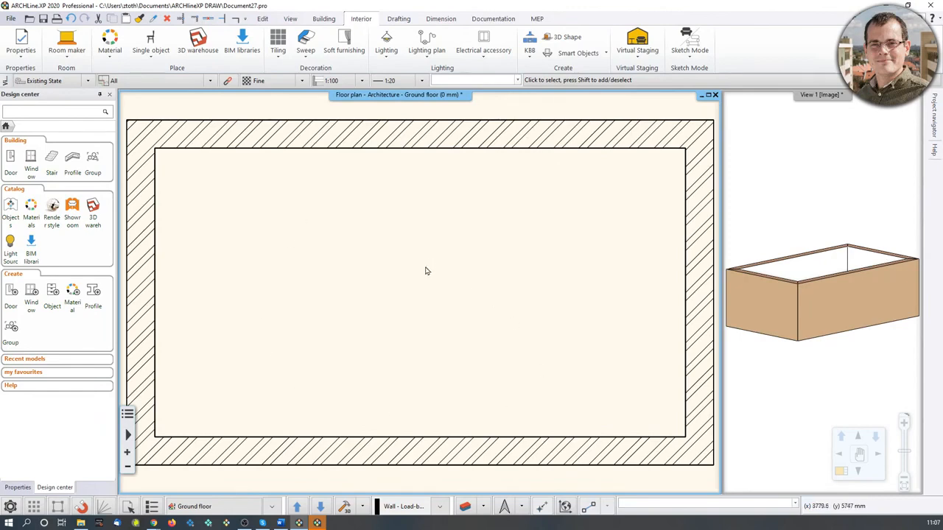
scroll(429, 282, up, 2)
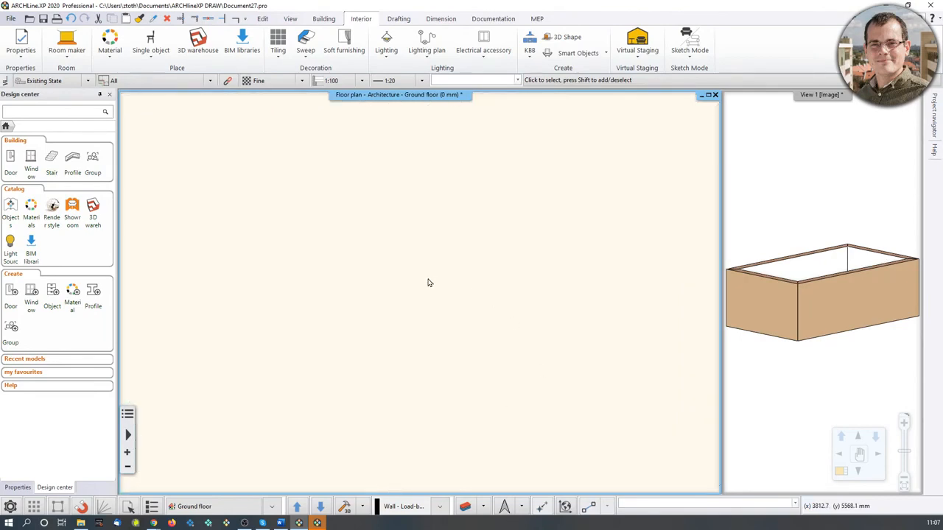
scroll(429, 282, down, 2)
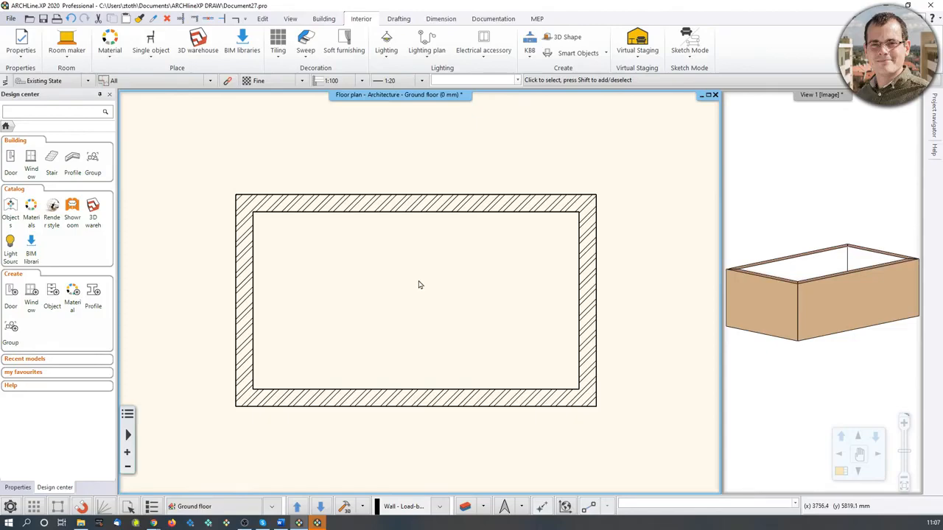
mouse_move(418, 284)
middle_down()
mouse_move(379, 250)
mouse_move(446, 337)
mouse_move(409, 240)
mouse_move(357, 313)
mouse_move(451, 285)
mouse_move(428, 269)
middle_up()
scroll(428, 270, down, 1)
scroll(430, 273, down, 2)
middle_drag(605, 372, 443, 245)
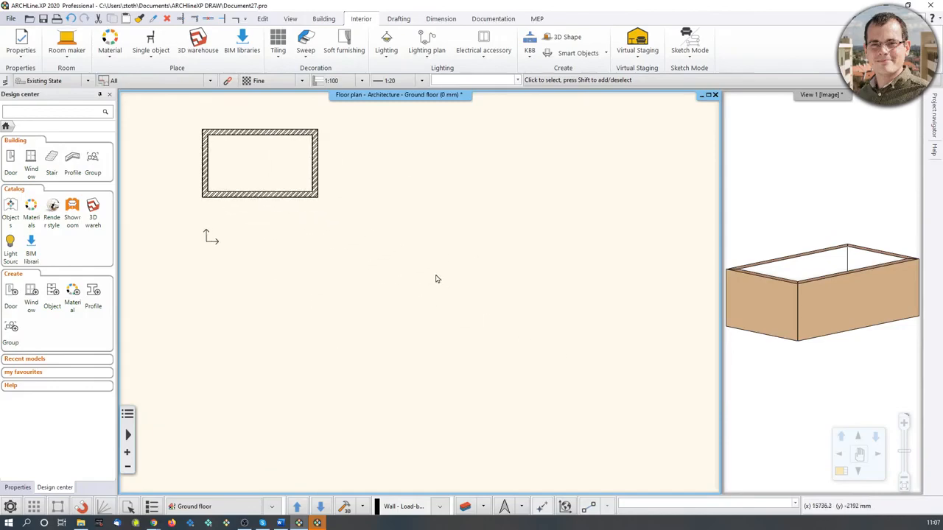
middle_click(427, 268)
middle_click(427, 268)
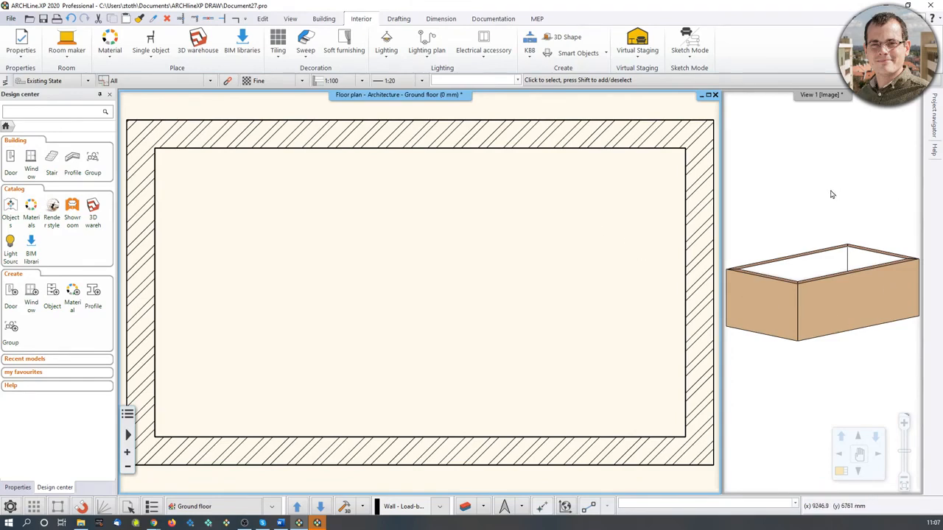
Examine the room's walls in an enlarged 3D view before returning to the floor plan.
click(815, 211)
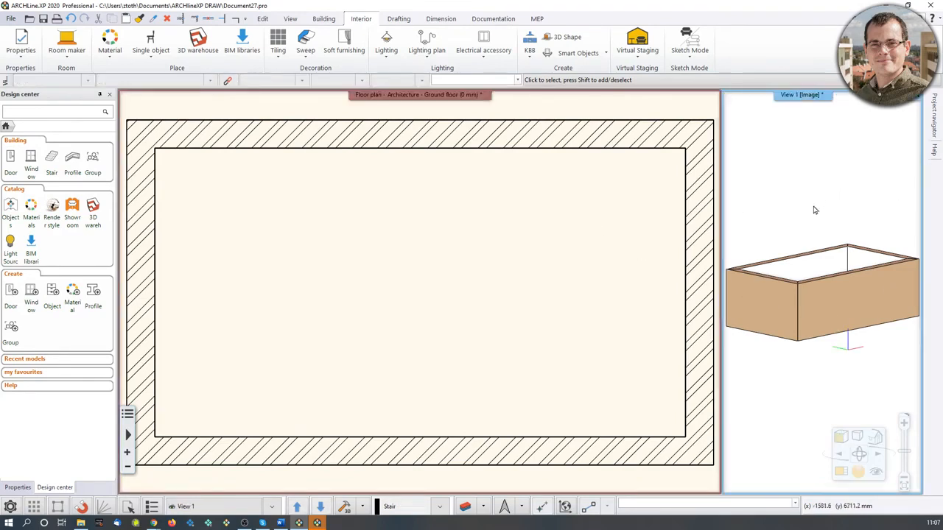
click(842, 474)
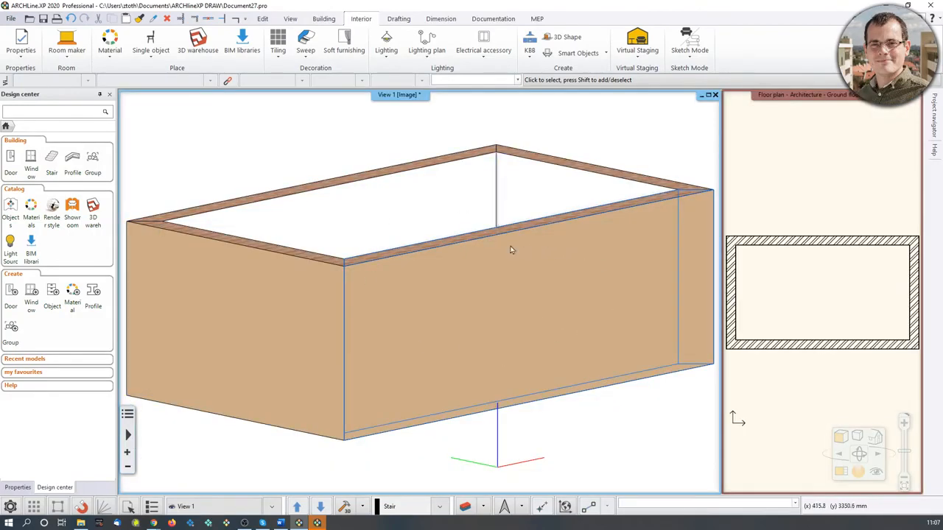
scroll(419, 277, up, 4)
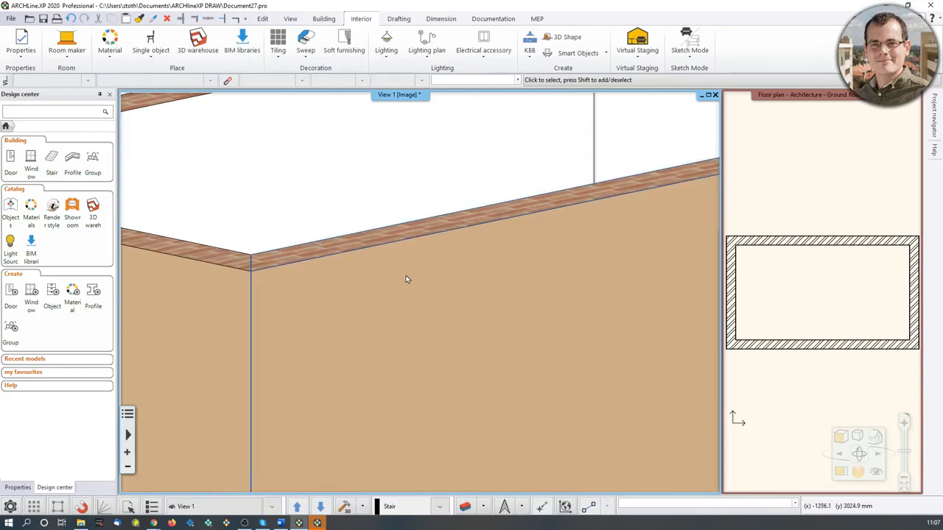
scroll(406, 279, down, 5)
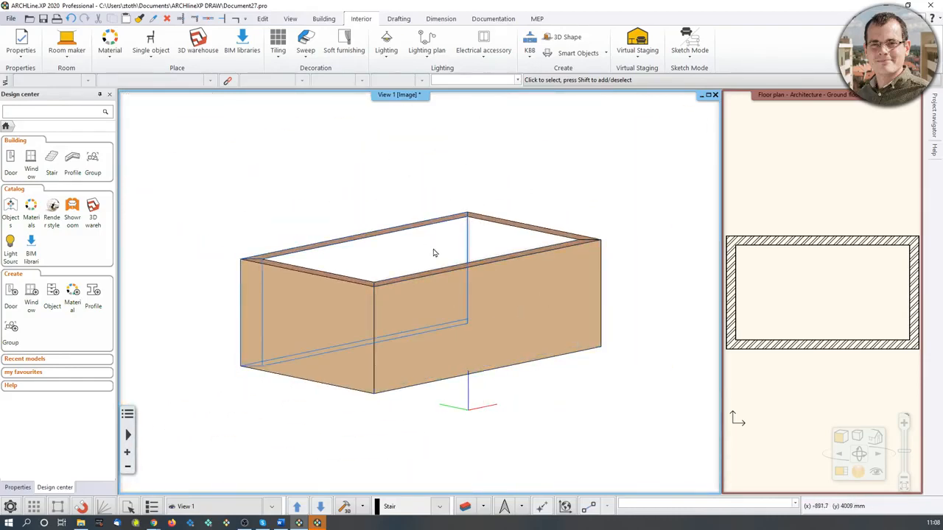
middle_drag(434, 253, 431, 282)
scroll(430, 281, up, 2)
scroll(431, 279, down, 4)
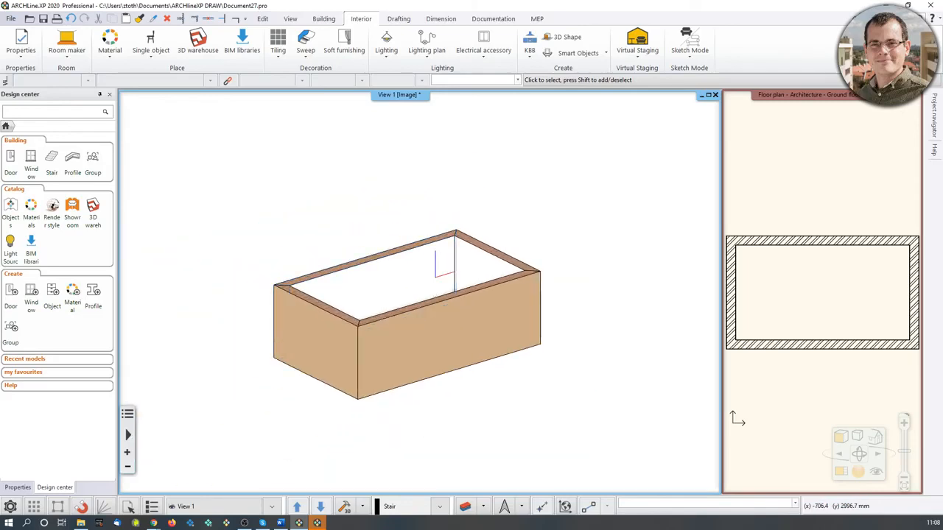
mouse_move(436, 294)
middle_down()
mouse_move(377, 240)
mouse_move(399, 284)
mouse_move(426, 288)
middle_up()
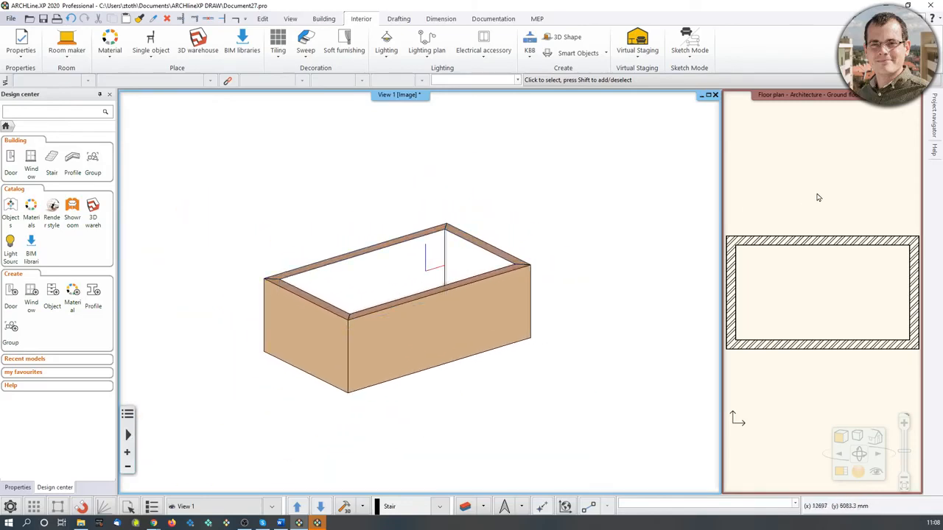
click(818, 204)
click(841, 470)
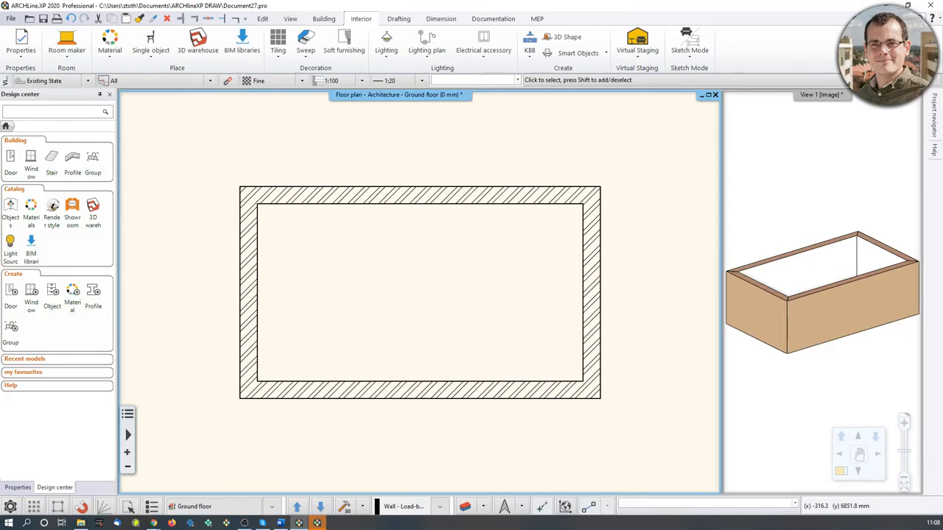
Insert a rectangular wall add-on 3000 mm wide and 2240 mm deep at the inner corner of the upper wall's left end.
middle_drag(276, 186, 240, 244)
scroll(240, 244, down, 2)
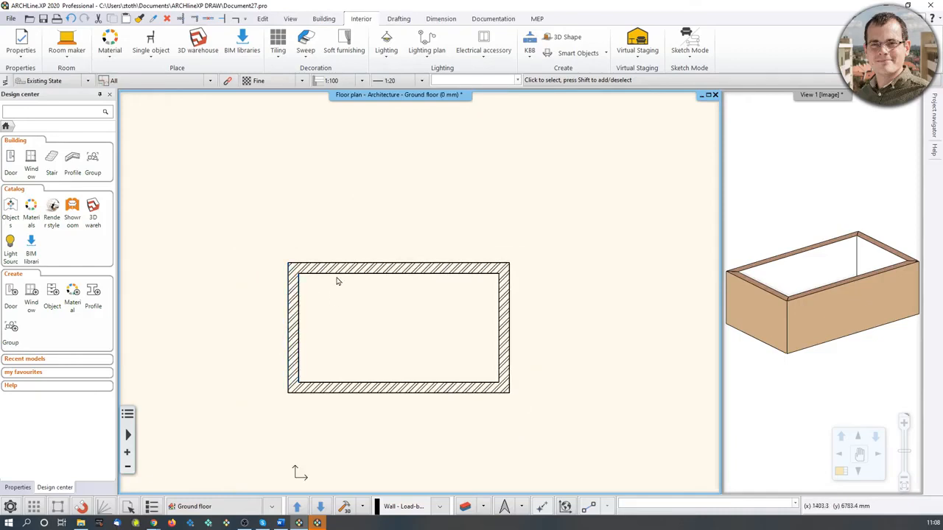
click(330, 19)
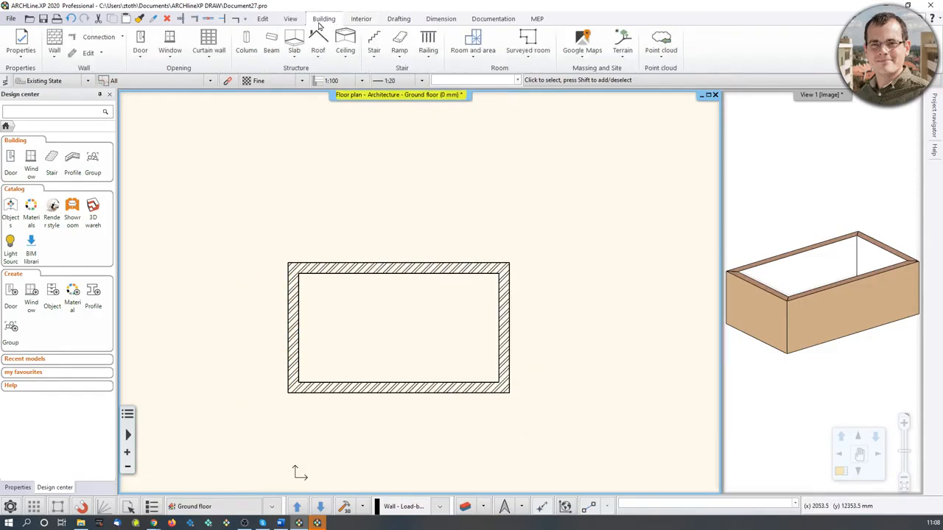
click(88, 53)
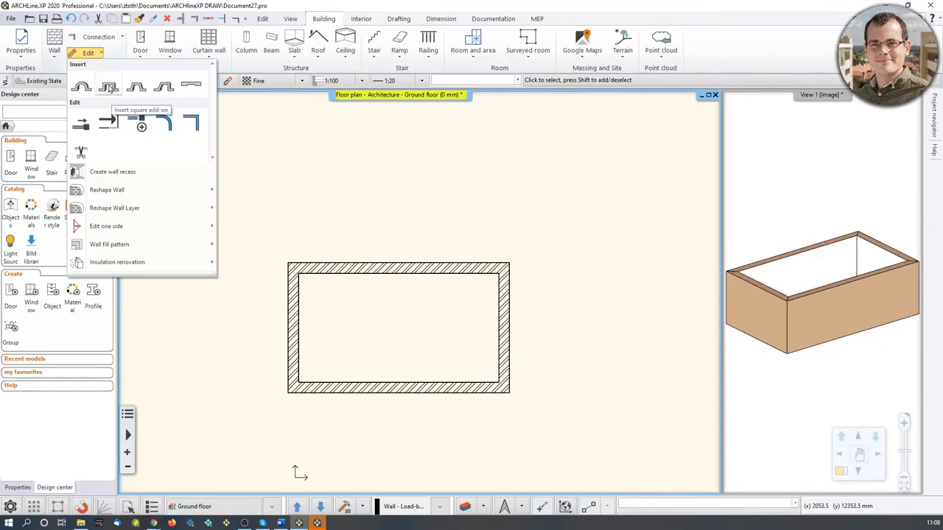
click(109, 87)
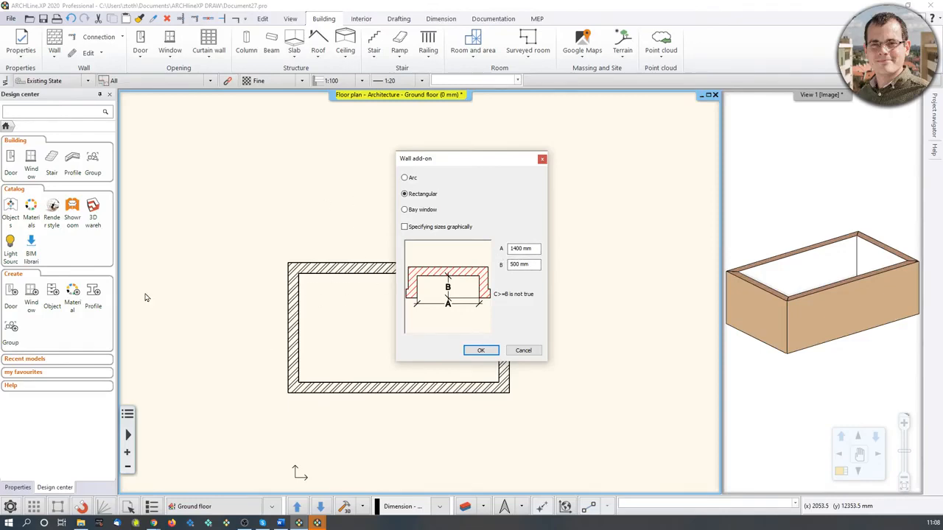
double_click(516, 249)
text(3000)
double_click(518, 264)
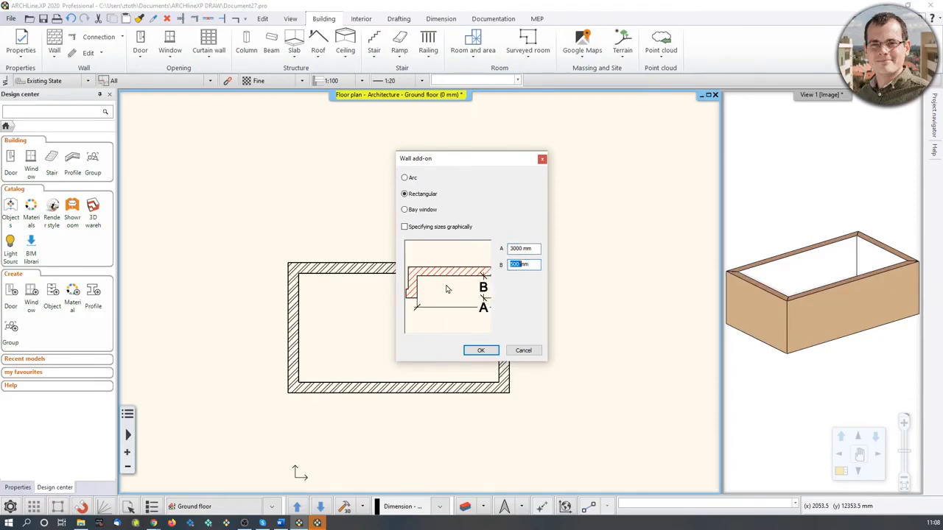
text(224)
click(482, 351)
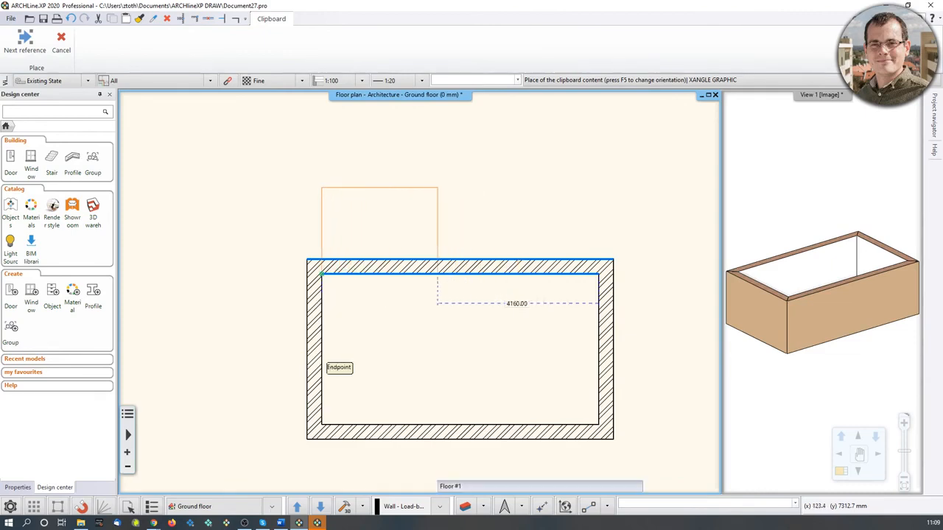
click(322, 273)
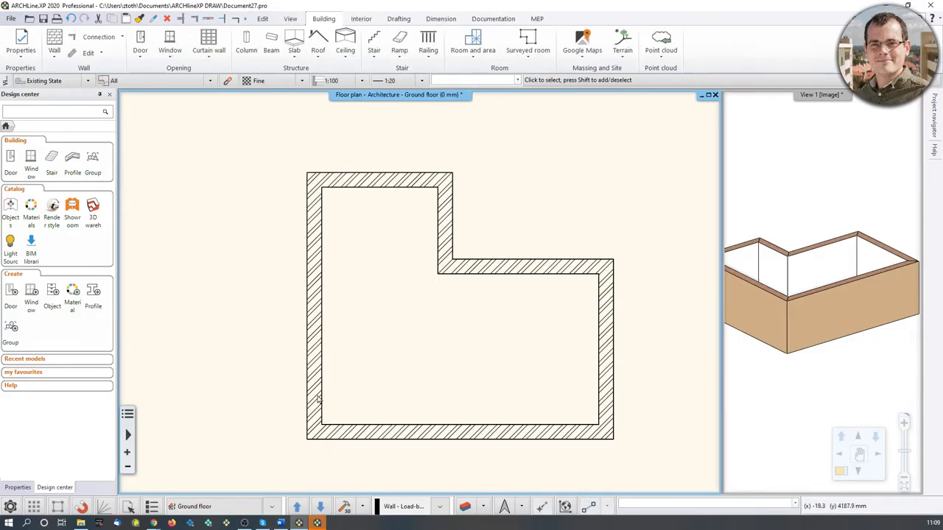
Repeat the square add-on with 1400 mm width and 500 mm depth, placing it on the left wall 1400 mm along.
click(92, 56)
click(273, 235)
right_click(242, 213)
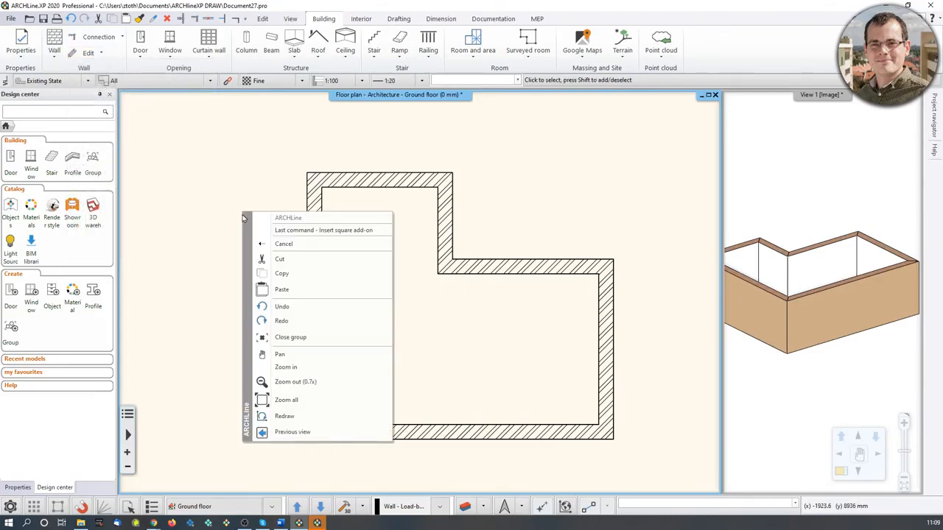
click(340, 230)
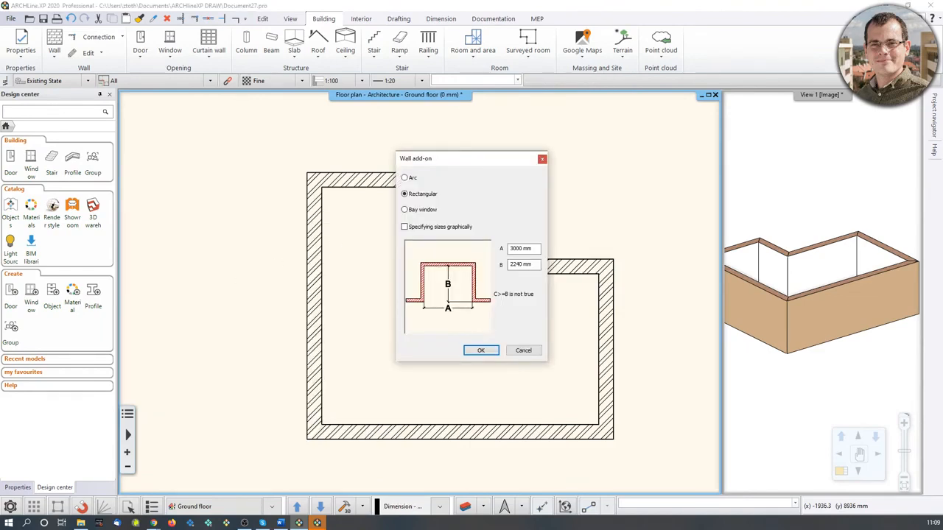
double_click(520, 249)
text(1400)
click(519, 265)
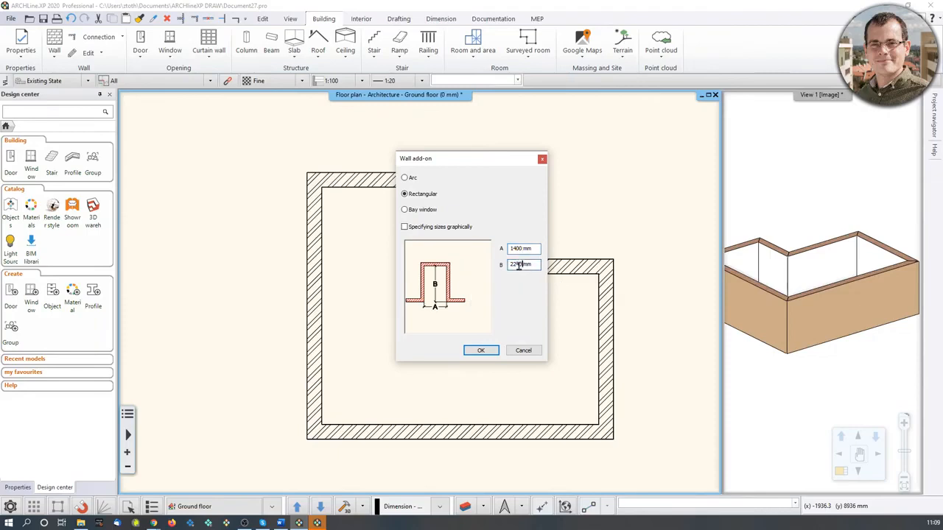
text(500)
click(480, 350)
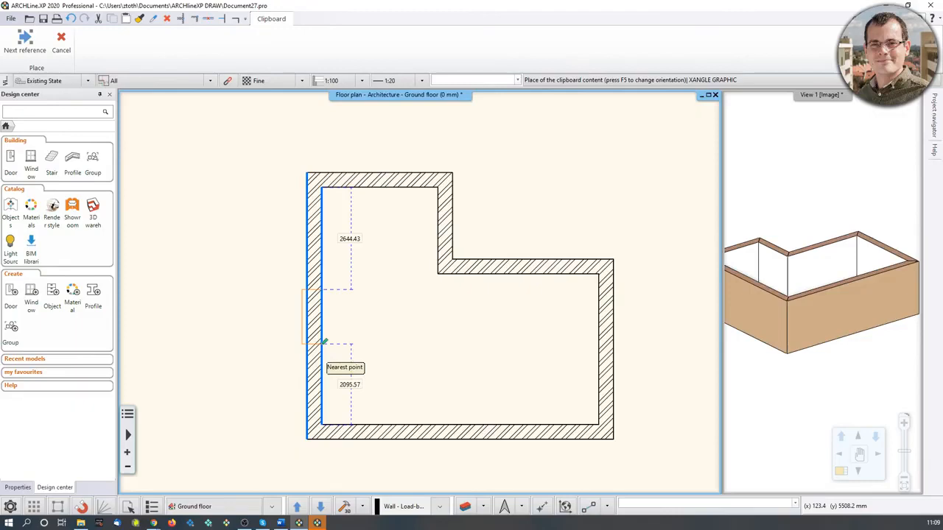
text(1400)
key(Return)
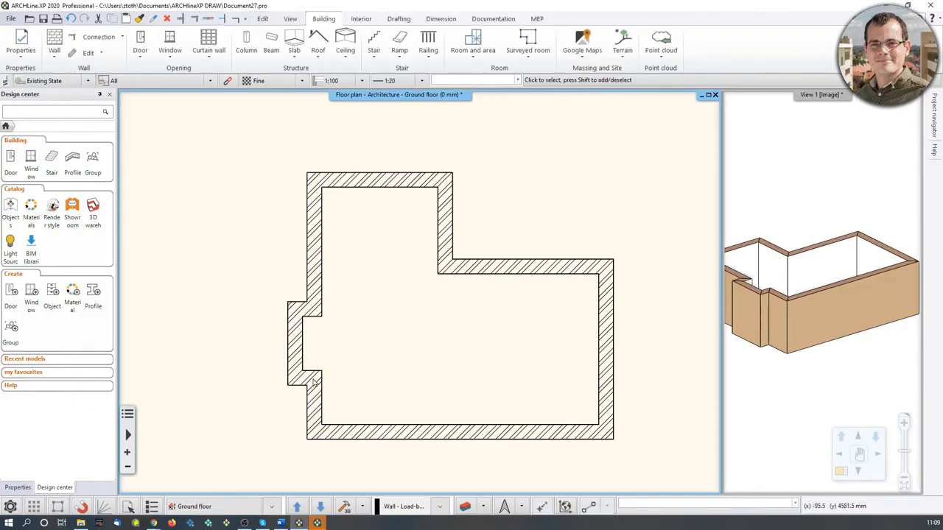
Inspect the new wall add-ons in the floor plan and 3D view.
scroll(437, 357, up, 3)
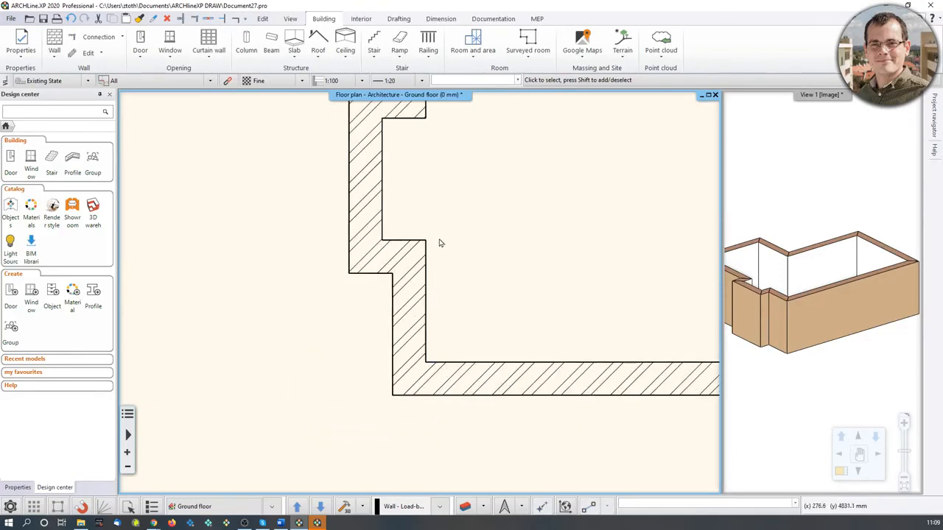
scroll(438, 244, down, 2)
click(897, 267)
scroll(897, 267, down, 2)
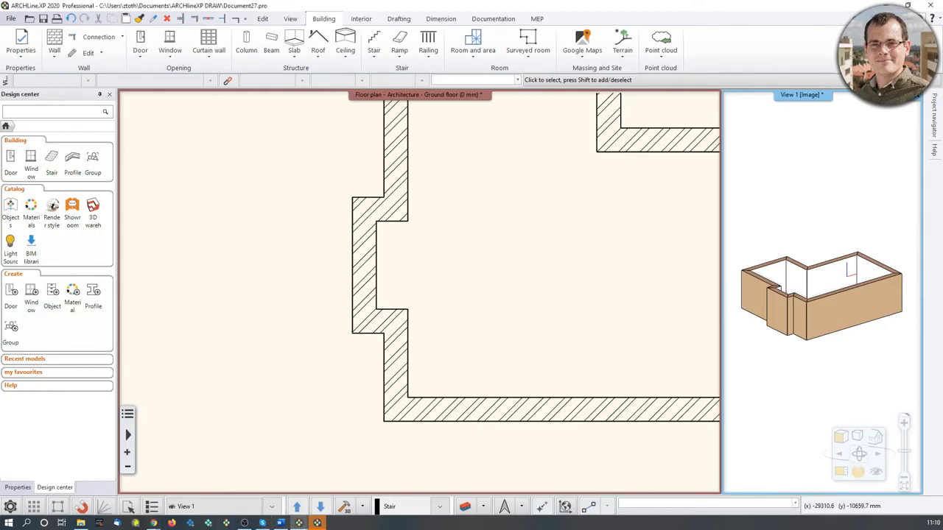
right_drag(843, 290, 832, 339)
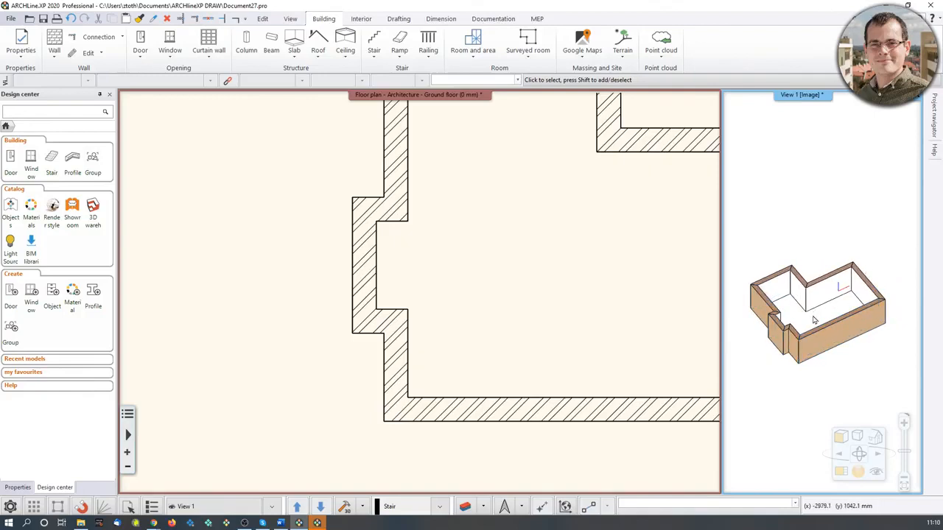
mouse_move(832, 314)
right_down()
mouse_move(832, 215)
mouse_move(835, 298)
right_up()
middle_drag(590, 293, 421, 366)
scroll(417, 299, down, 3)
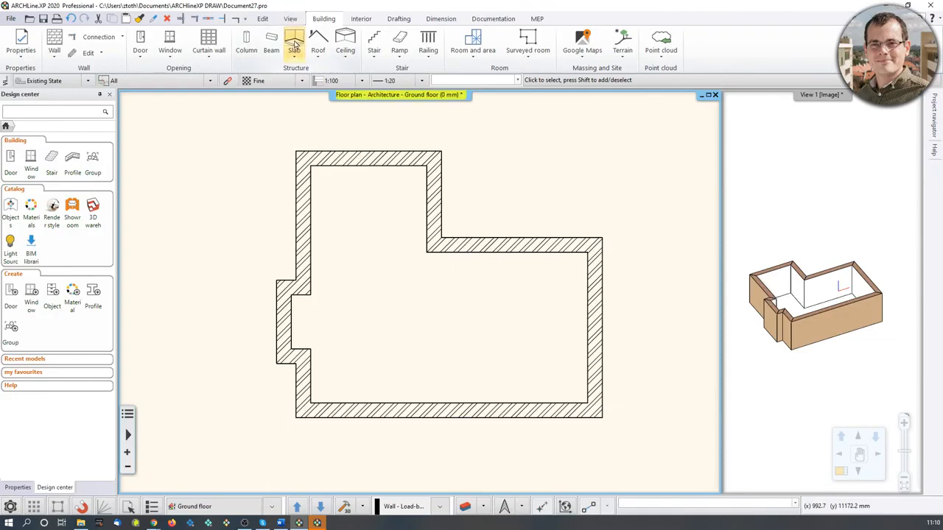
Confirm the slab properties and create a slab by walls, enclosing the whole room in a bounding rectangle.
right_click(296, 44)
click(323, 50)
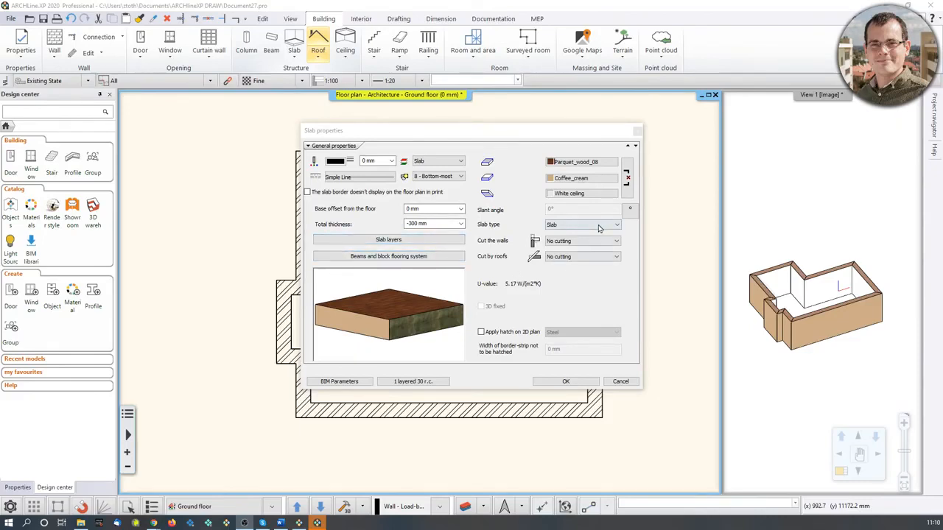
click(566, 381)
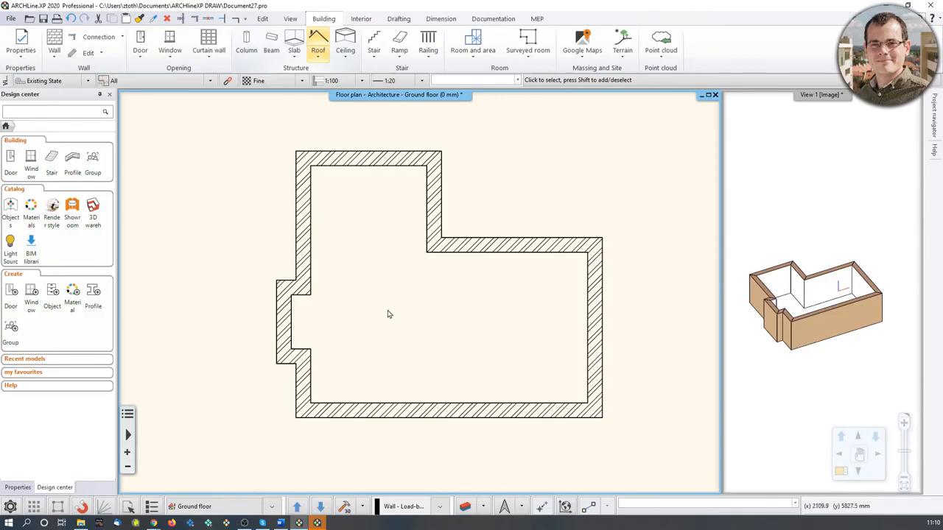
click(294, 54)
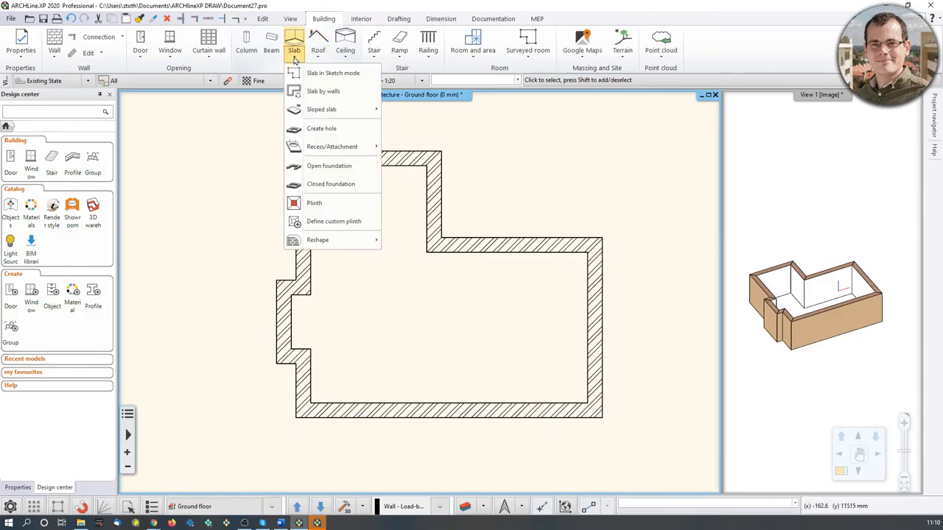
click(304, 91)
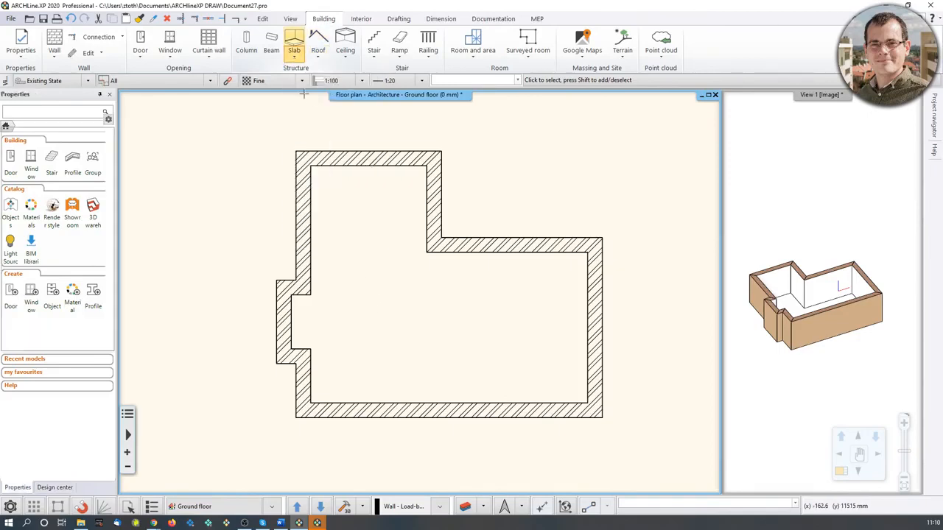
click(228, 123)
click(648, 444)
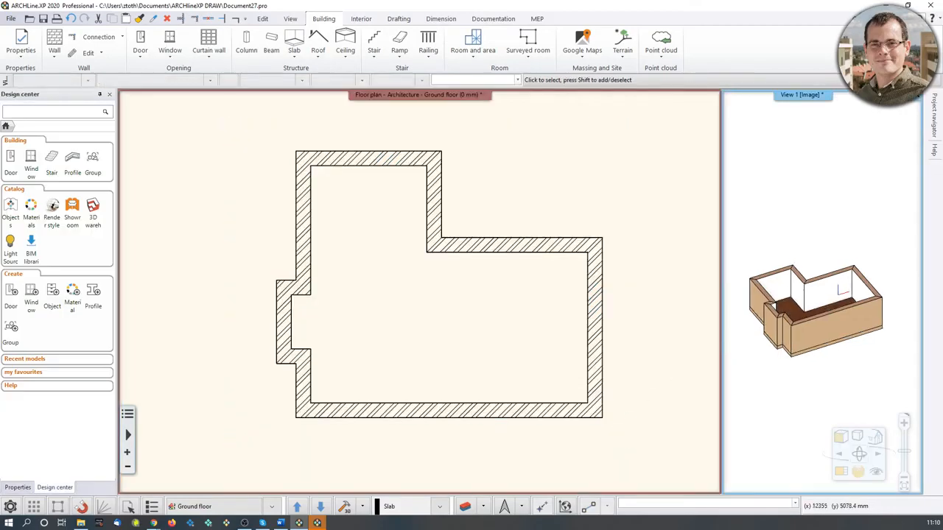
Set the plain auto ceiling's properties to 2680 mm relative elevation and Top View representation in 2D.
scroll(838, 302, up, 5)
scroll(837, 302, down, 5)
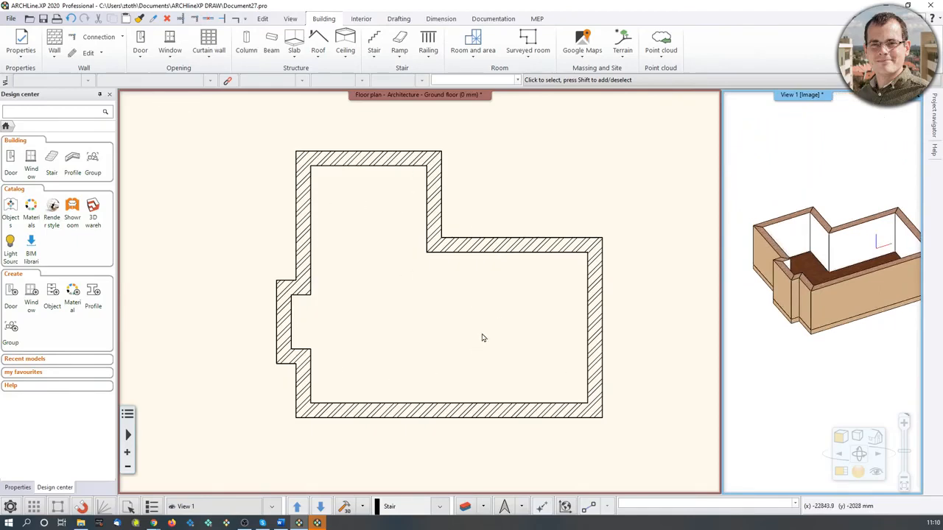
click(454, 313)
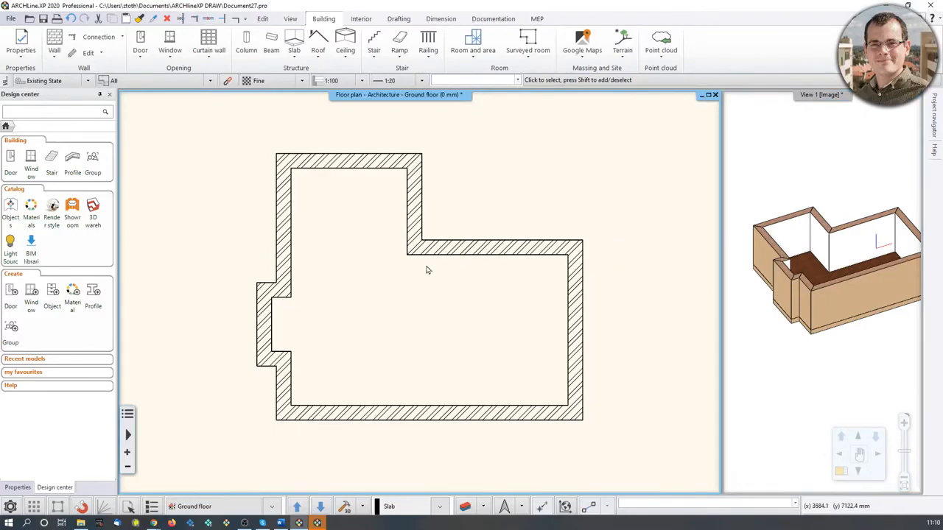
click(346, 53)
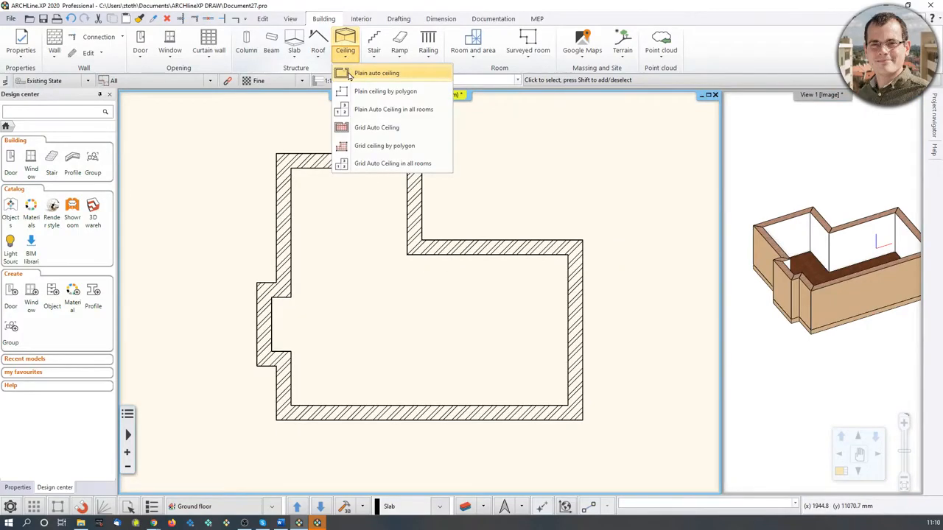
right_click(370, 74)
click(397, 79)
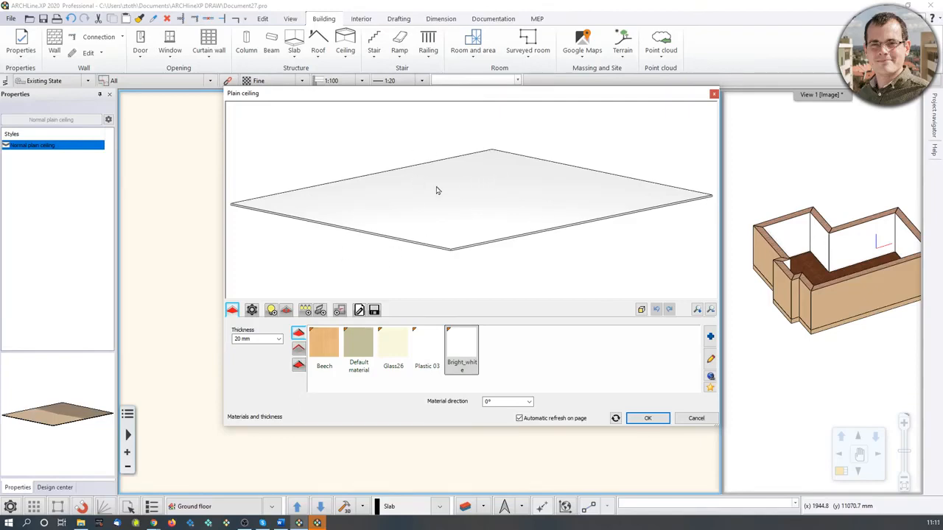
click(359, 309)
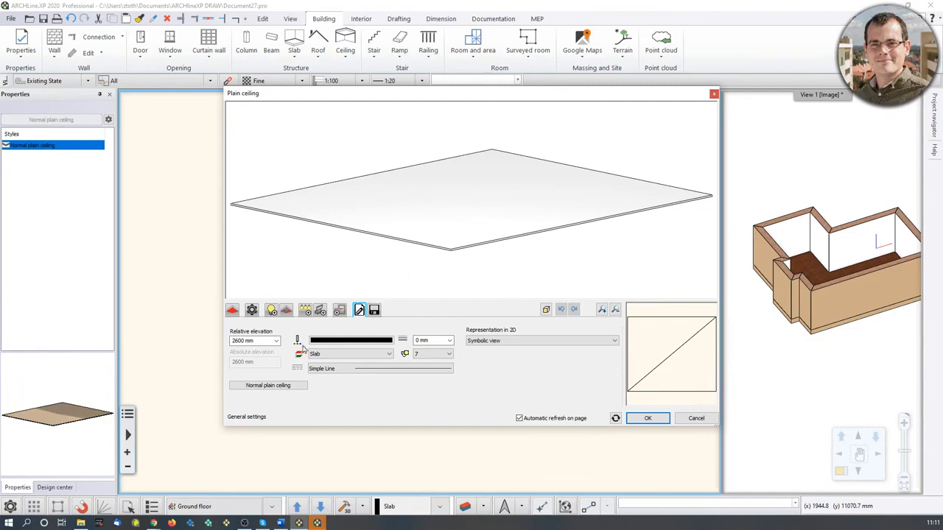
click(238, 342)
text(2680)
click(504, 341)
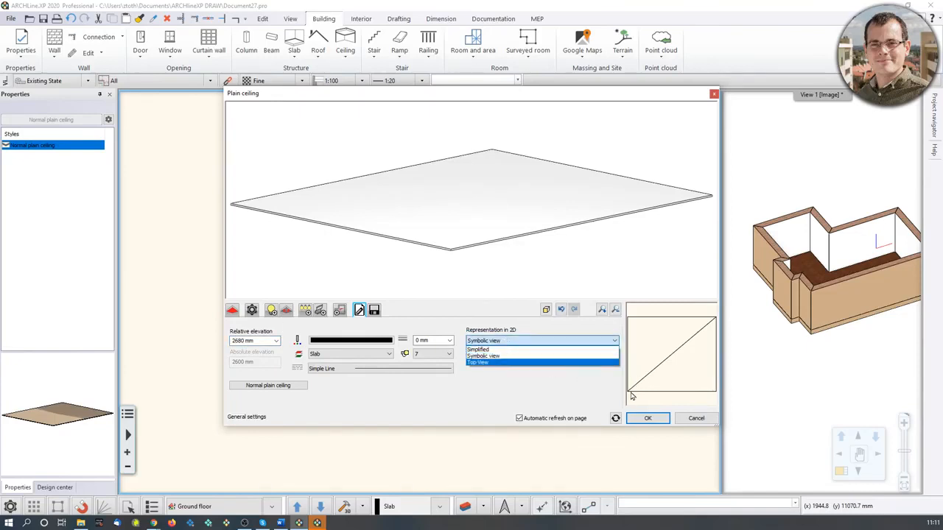
click(475, 363)
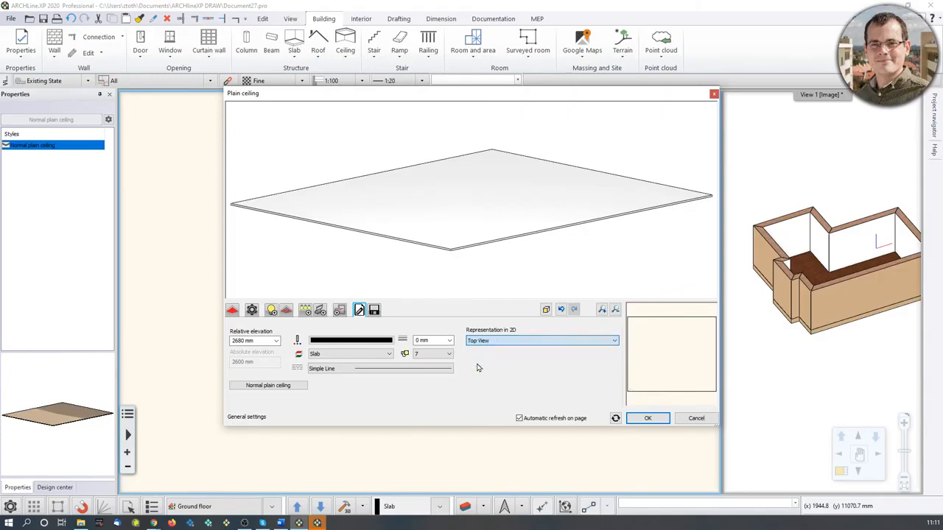
click(648, 419)
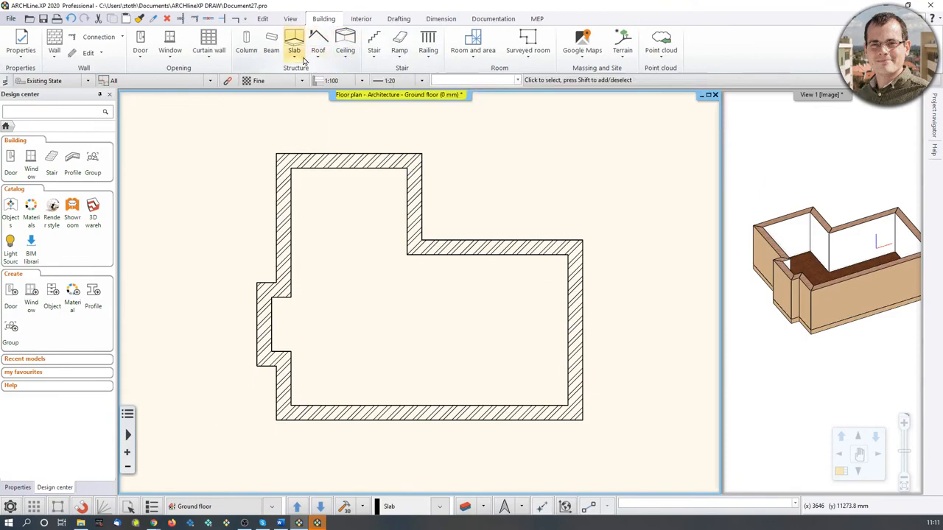
Create a plain auto ceiling by pointing inside the room on the floor plan.
click(344, 55)
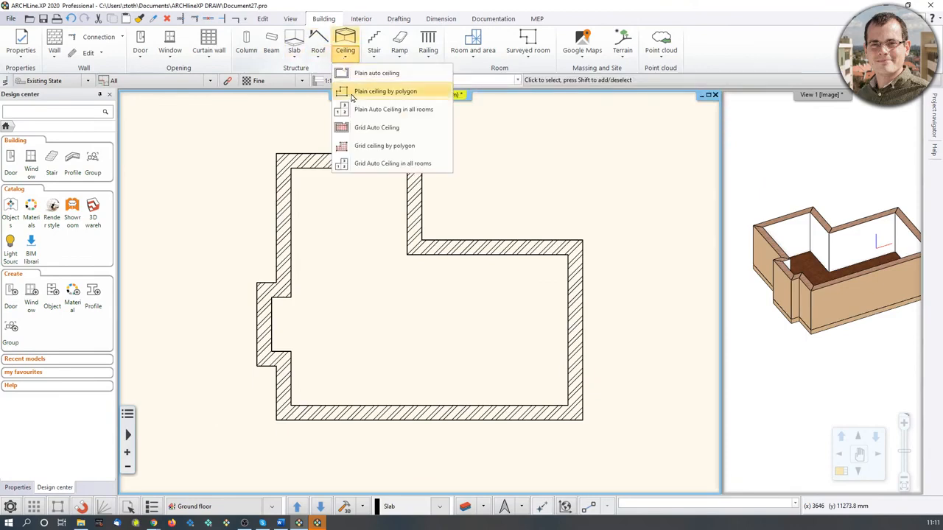
click(364, 74)
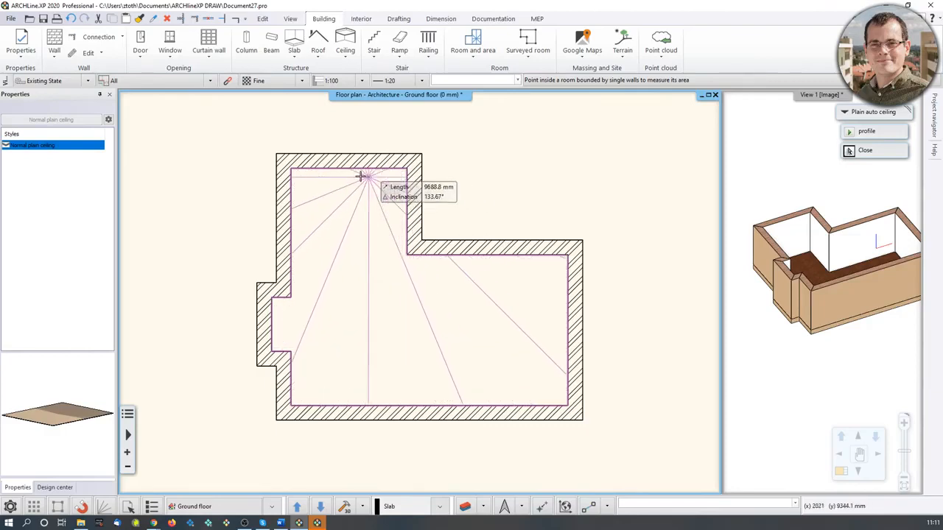
click(427, 333)
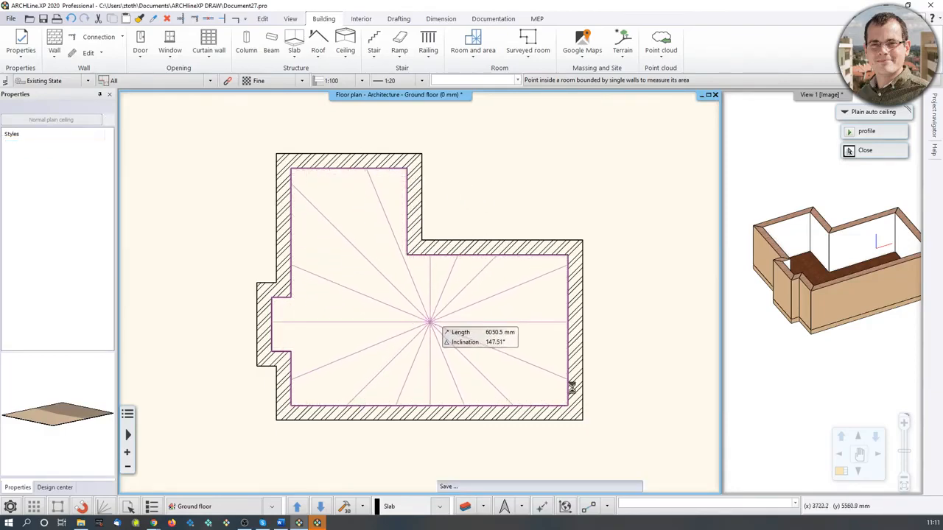
key(Escape)
Open Room maker for the room by pointing inside it on the floor plan.
drag(818, 298, 844, 311)
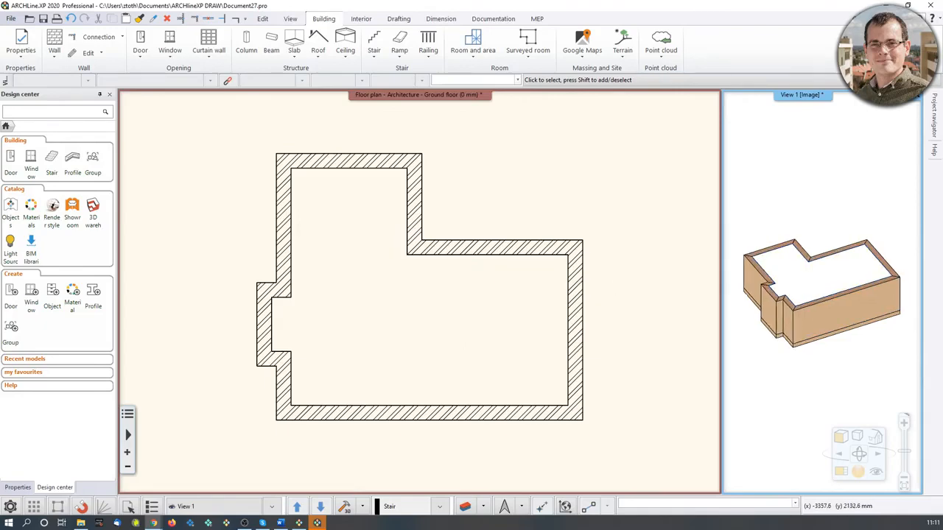
scroll(820, 301, up, 5)
scroll(805, 302, down, 3)
scroll(805, 302, down, 4)
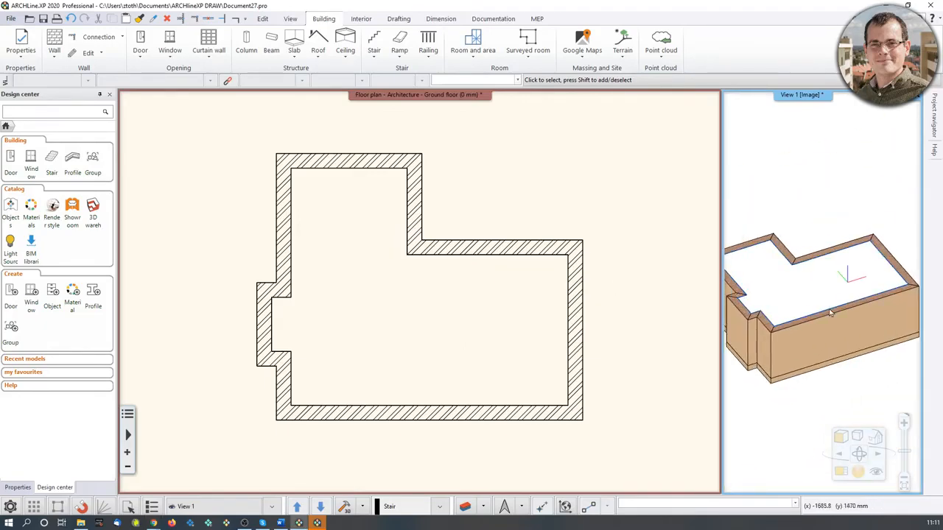
middle_drag(476, 290, 416, 279)
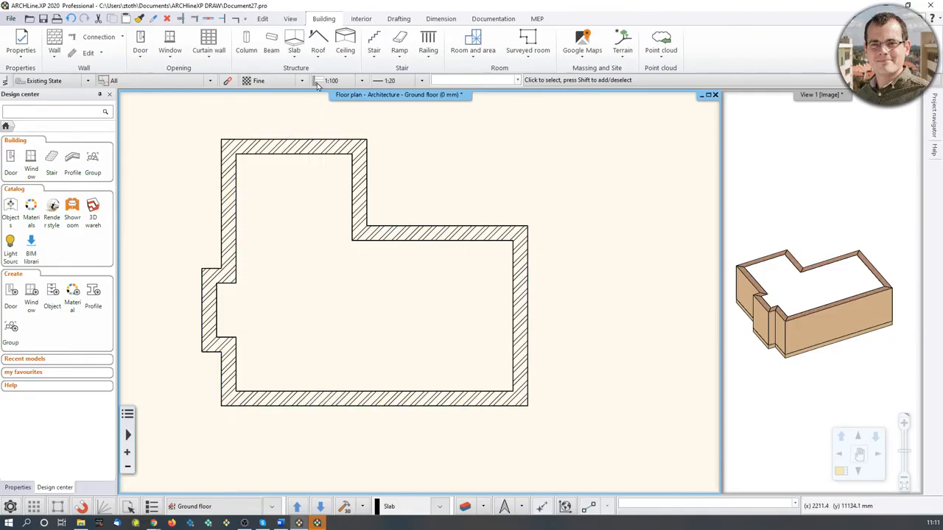
click(361, 19)
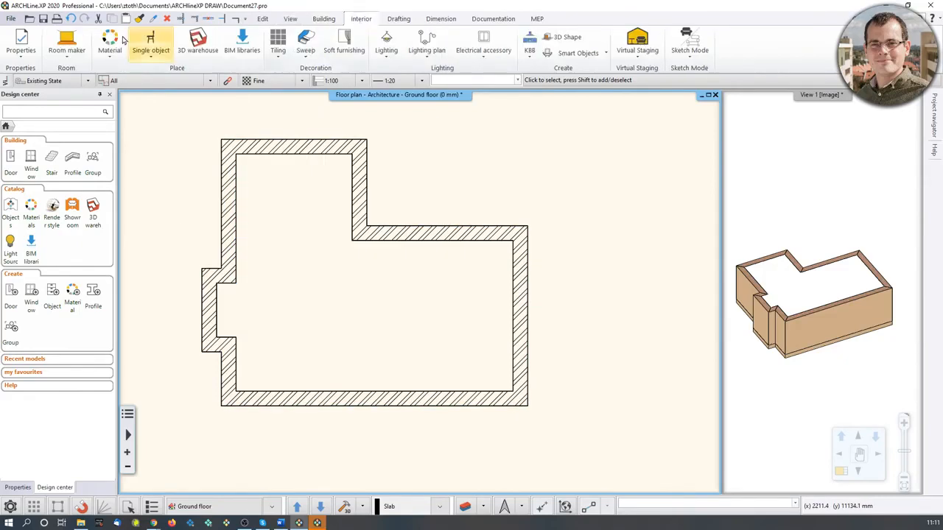
click(68, 44)
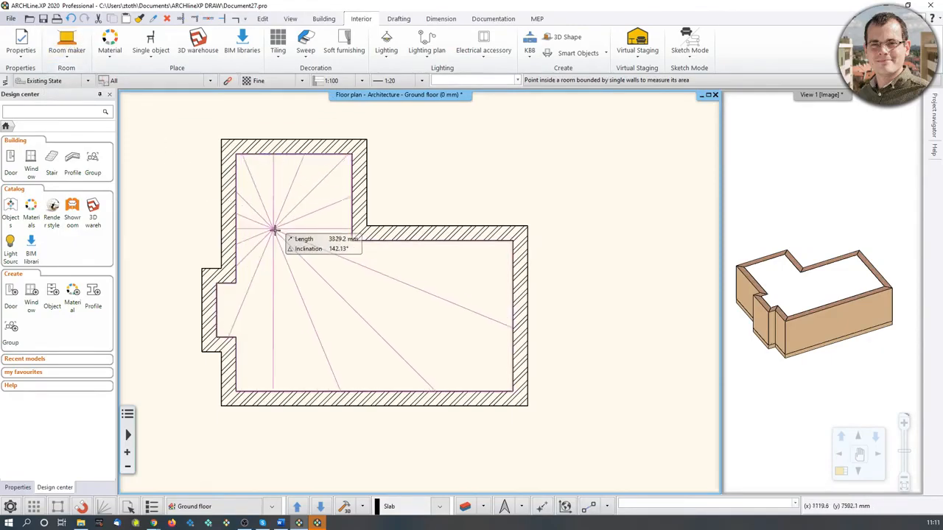
click(325, 313)
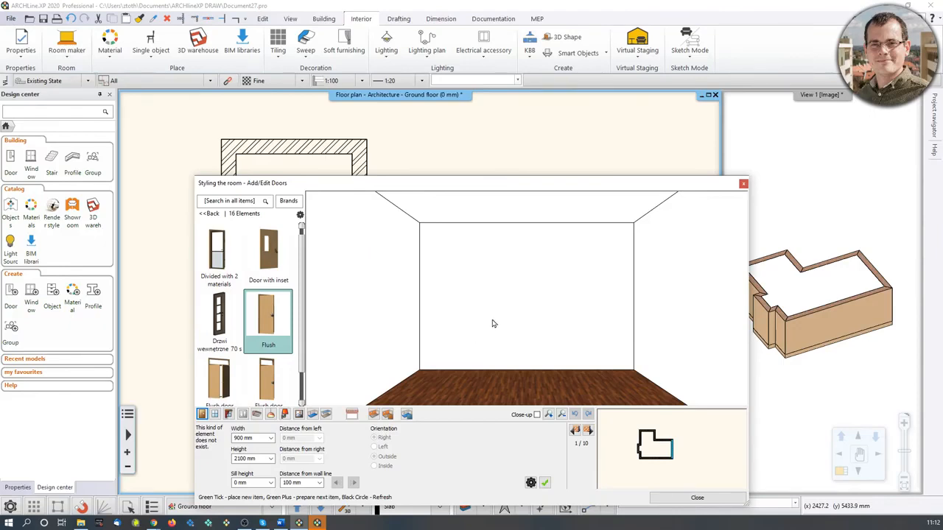
Move the Room maker dialog up and step to the room's second wall for adding doors.
mouse_move(494, 317)
mouse_down()
mouse_move(650, 299)
mouse_move(528, 330)
mouse_move(400, 304)
mouse_move(523, 257)
mouse_move(509, 324)
mouse_move(490, 323)
mouse_up()
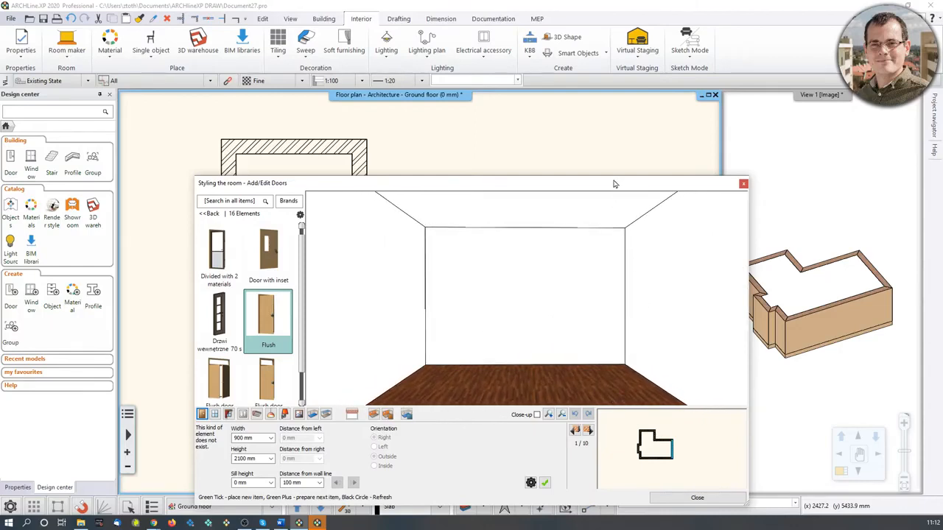
drag(615, 184, 606, 76)
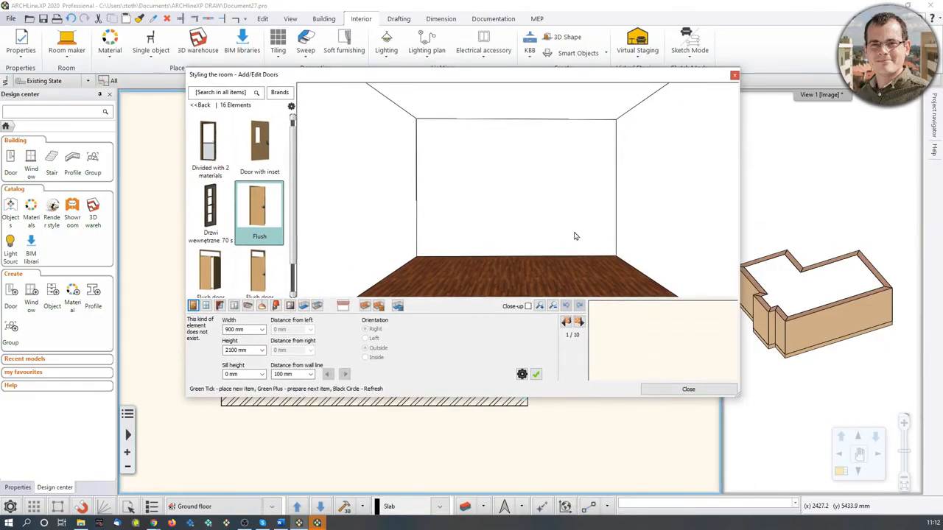
click(579, 322)
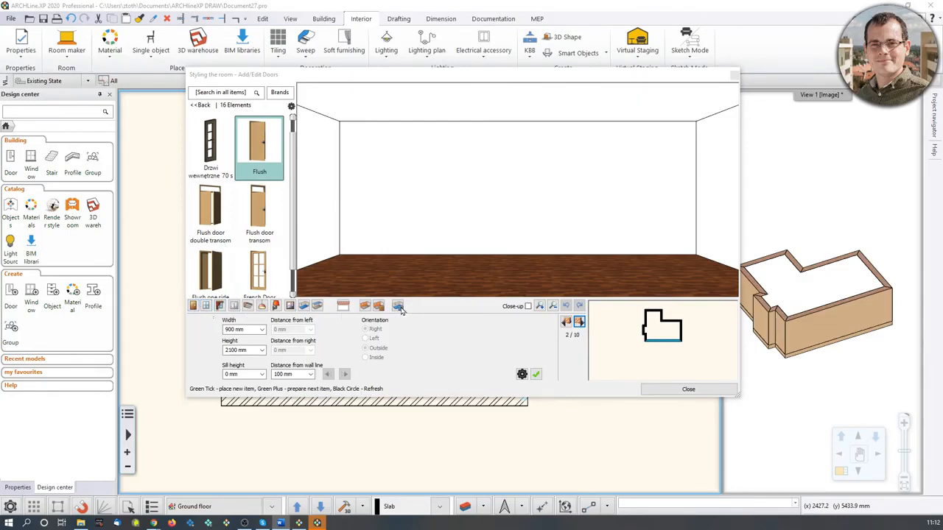
click(195, 308)
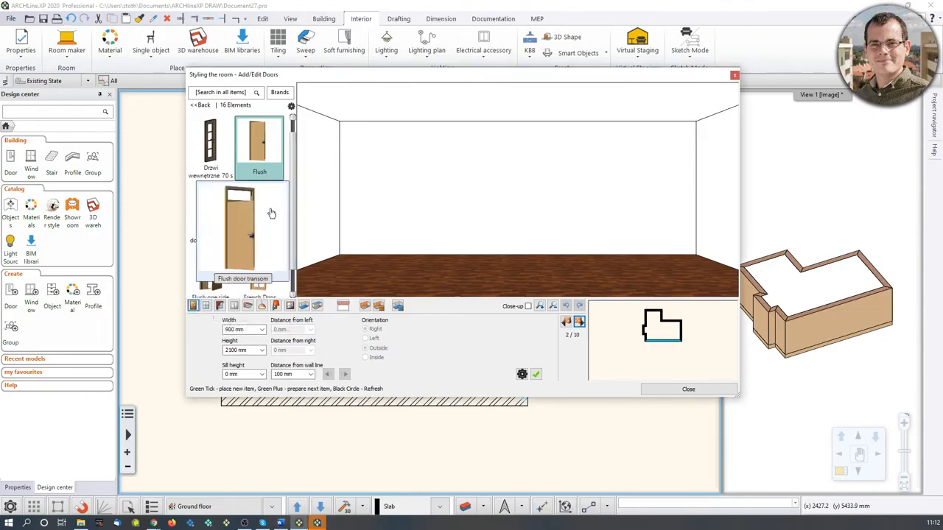
Browse the door catalog's indoor categories and the Sliding door group.
scroll(247, 229, down, 3)
scroll(258, 236, up, 3)
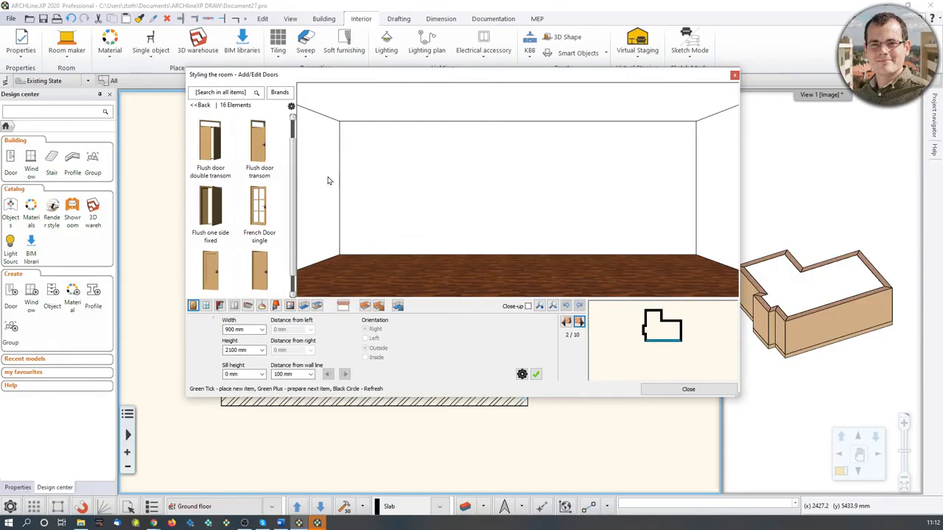
click(201, 105)
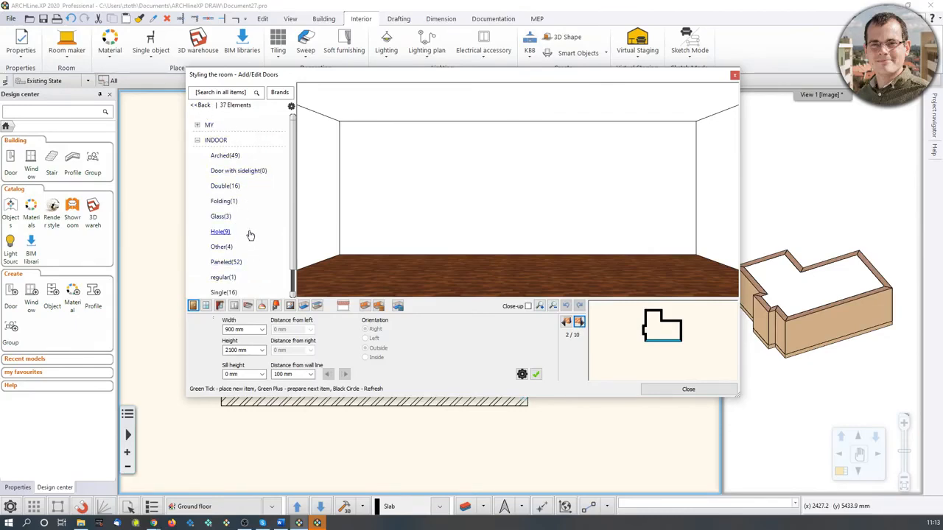
scroll(250, 226, down, 1)
scroll(243, 176, up, 1)
scroll(236, 216, down, 1)
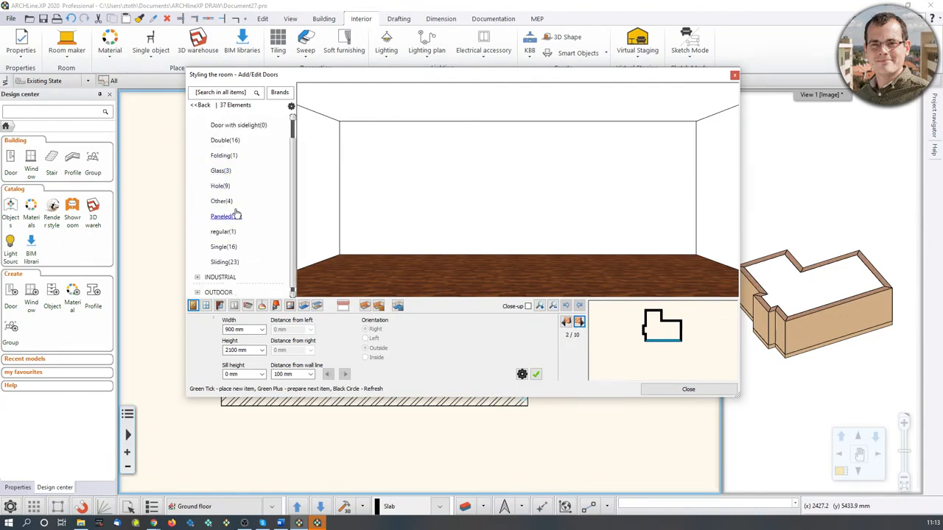
click(225, 263)
scroll(228, 250, down, 2)
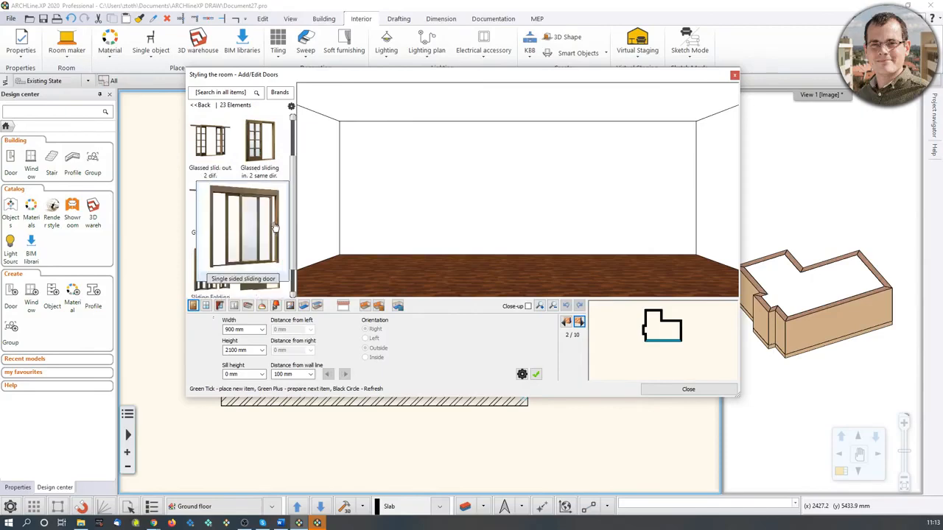
scroll(262, 142, down, 6)
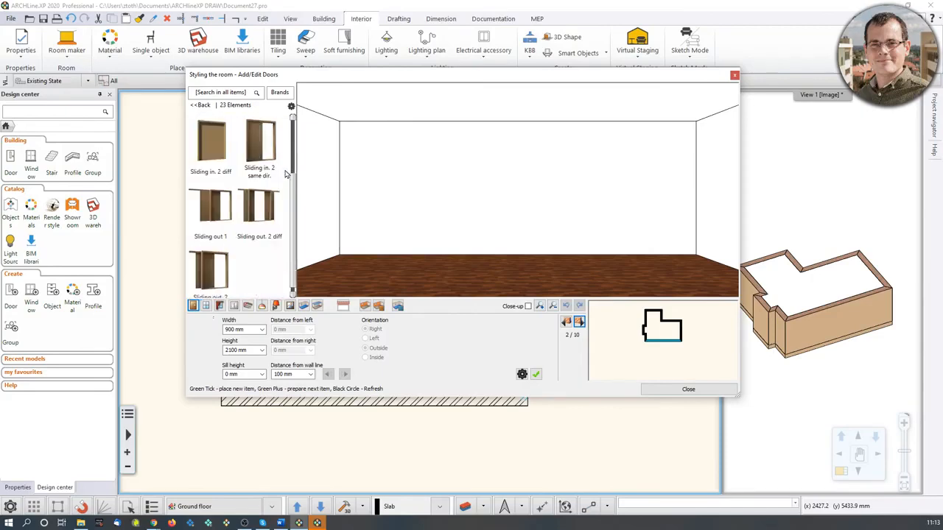
scroll(264, 238, up, 8)
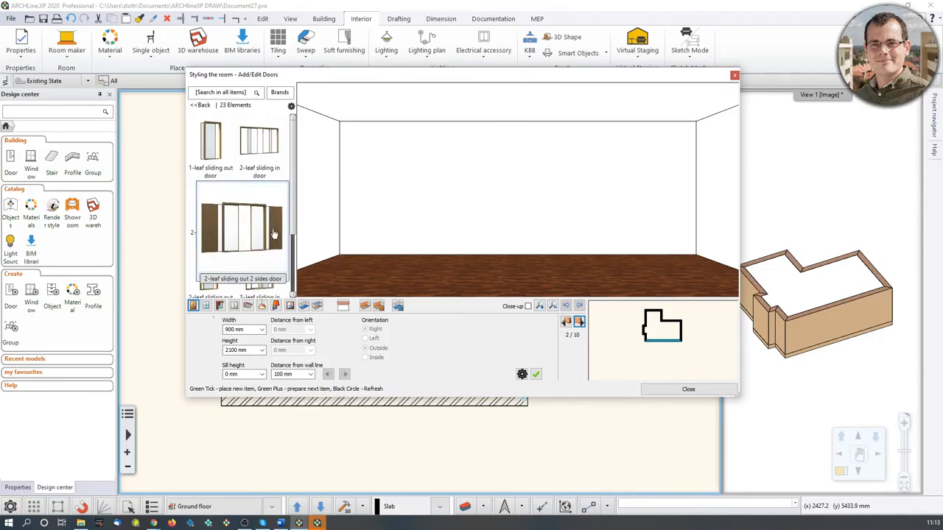
Search the door catalog for "single sided" and select the Single sided sliding door.
click(227, 95)
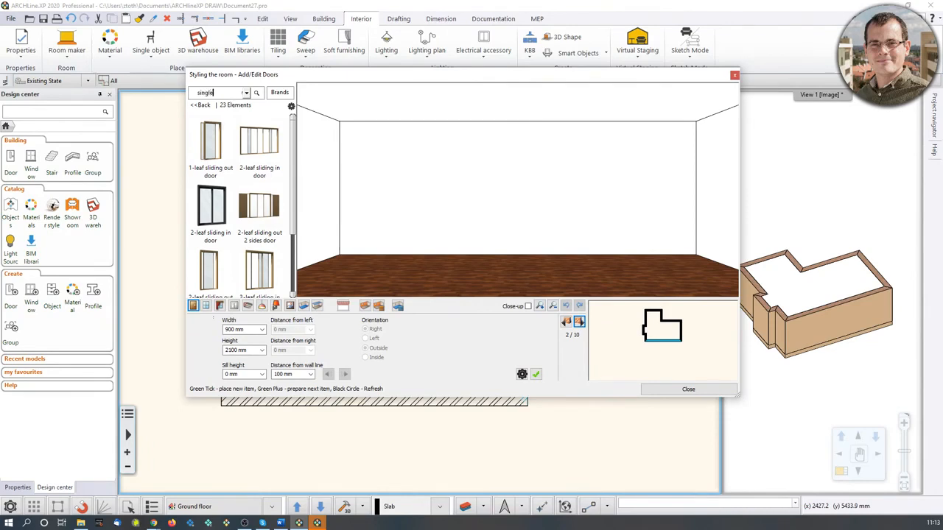
text(single sided)
key(Return)
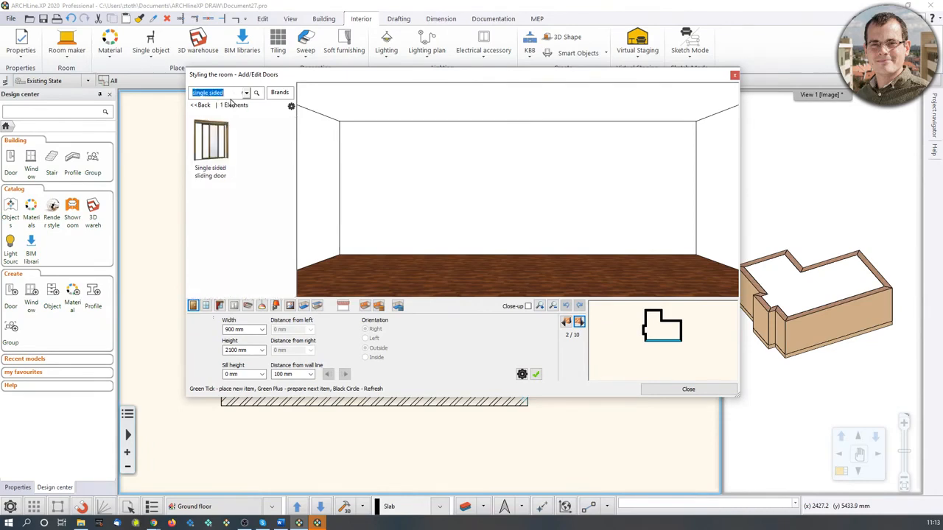
mouse_move(213, 144)
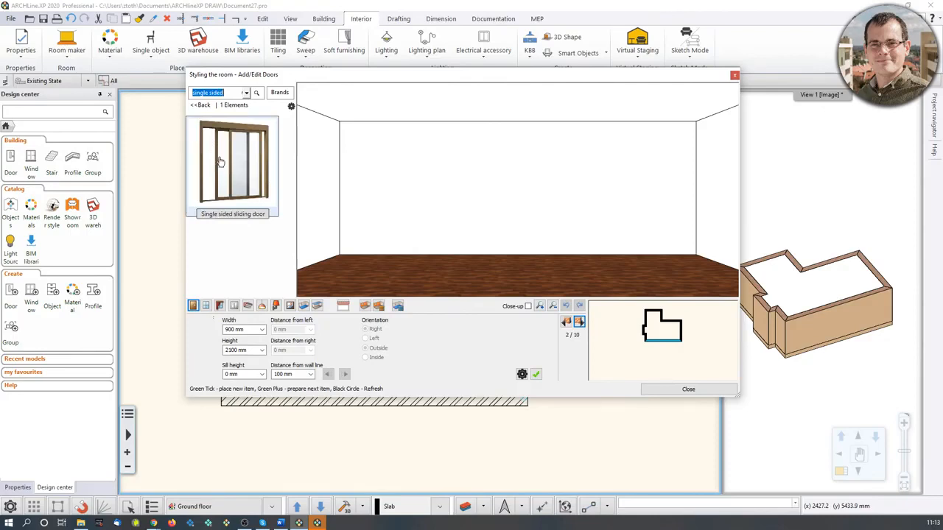
click(220, 162)
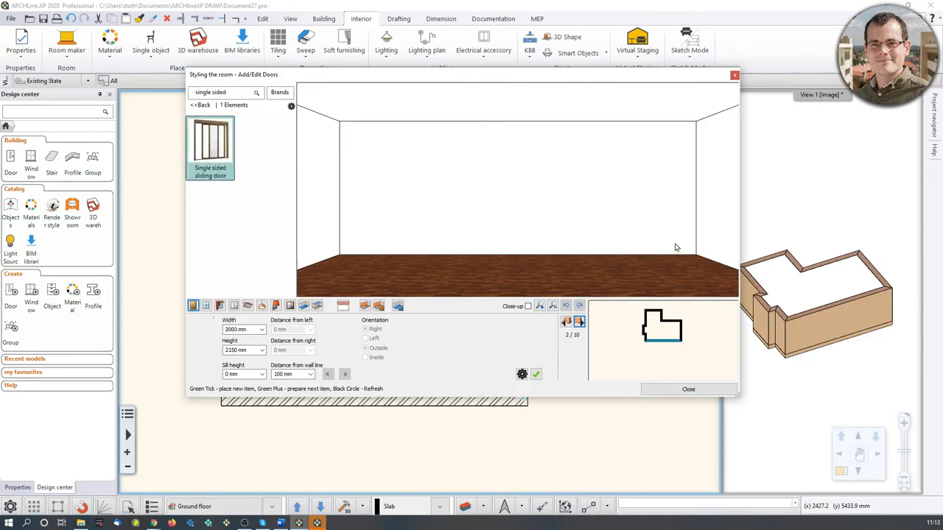
Set the sliding door to 3140 mm wide and 2400 mm high, and place it on the wall.
click(227, 330)
text(3140)
click(228, 350)
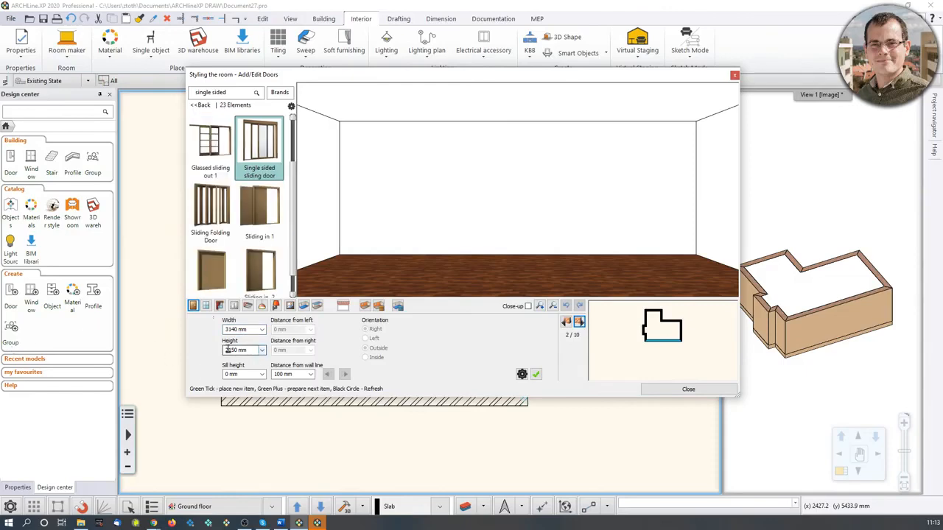
drag(227, 350, 251, 352)
text(240)
click(536, 375)
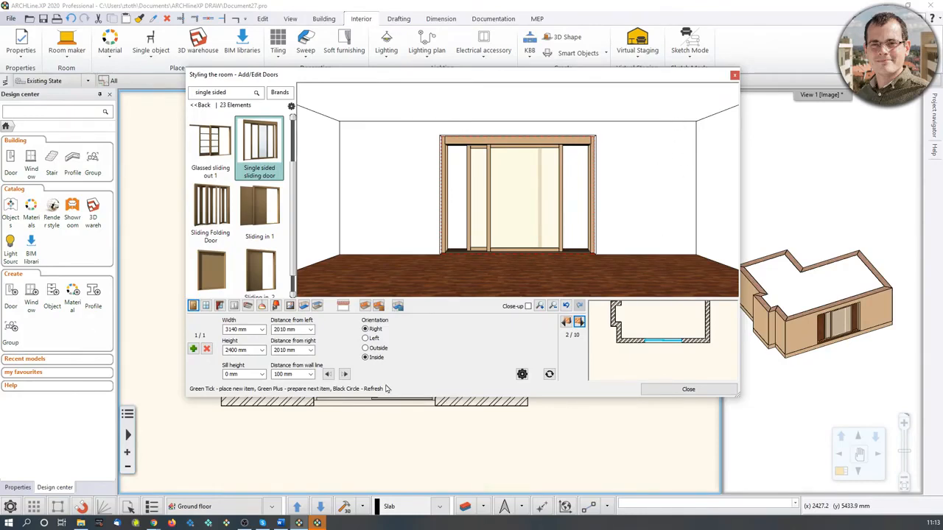
Set the door's distance from right to 0 mm and refresh the preview.
click(299, 352)
text(0)
click(549, 375)
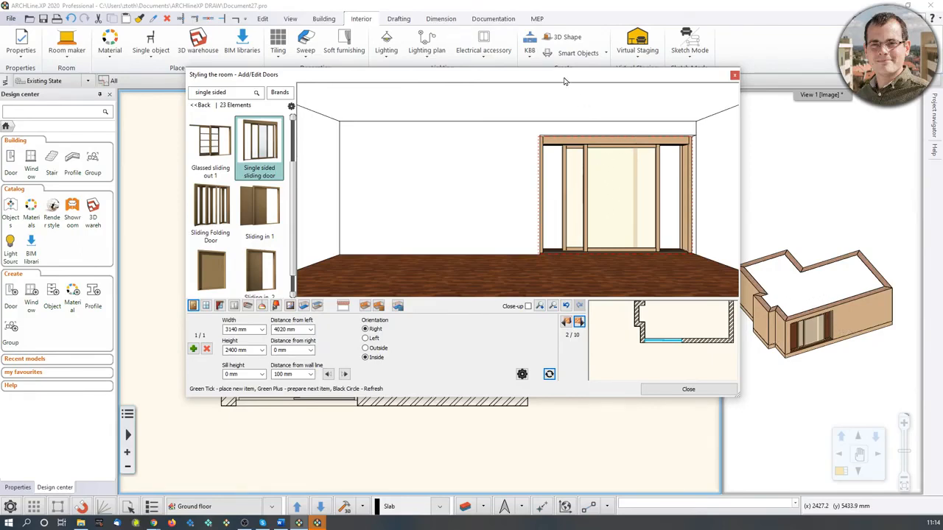
Step through the room's walls to the eighth one and place a Single sided sliding door 3000 mm wide and 2400 mm high on it.
drag(562, 76, 507, 51)
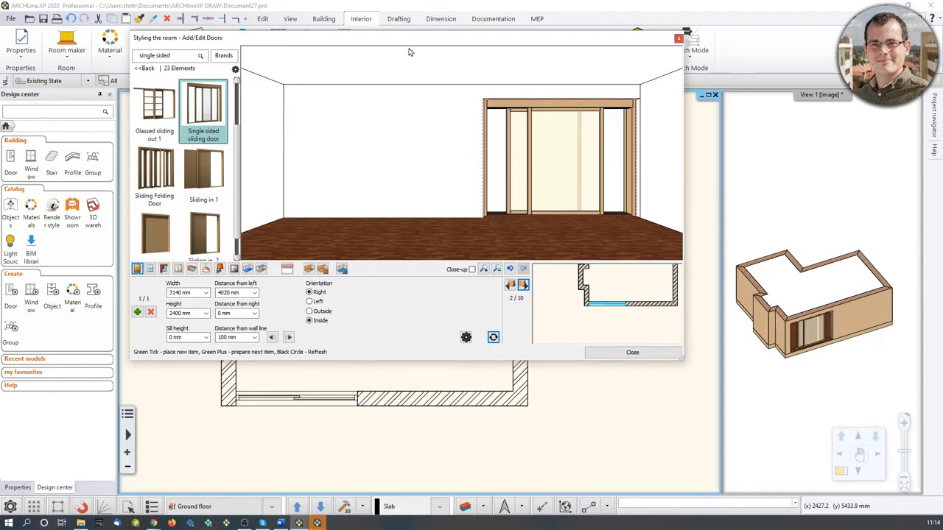
drag(410, 51, 412, 106)
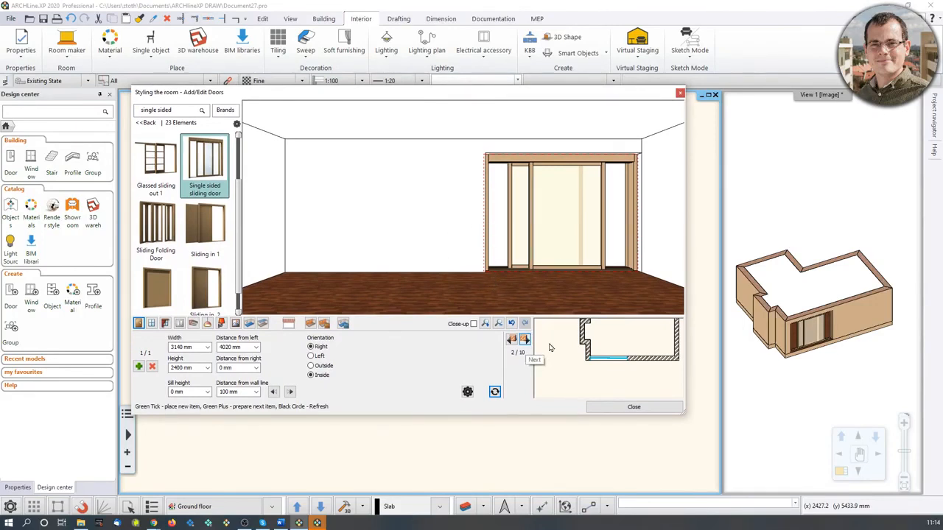
click(525, 339)
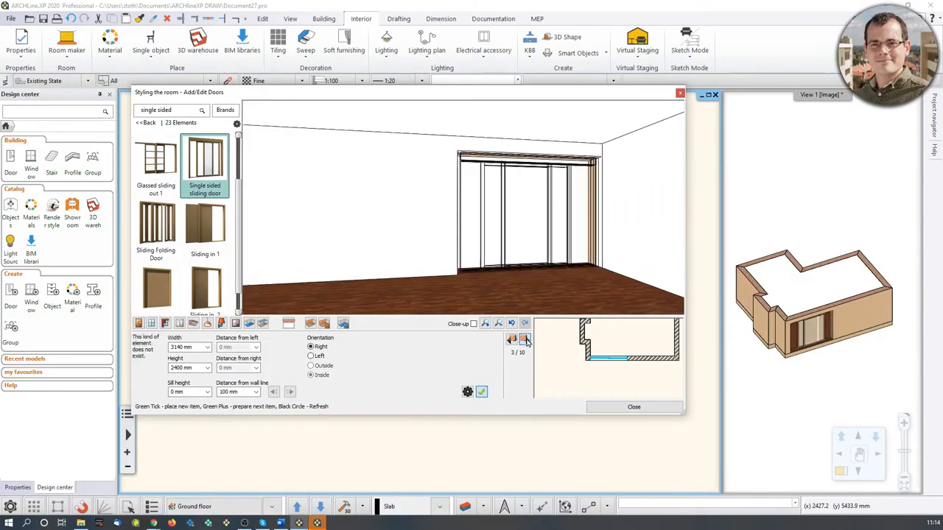
scroll(602, 379, down, 2)
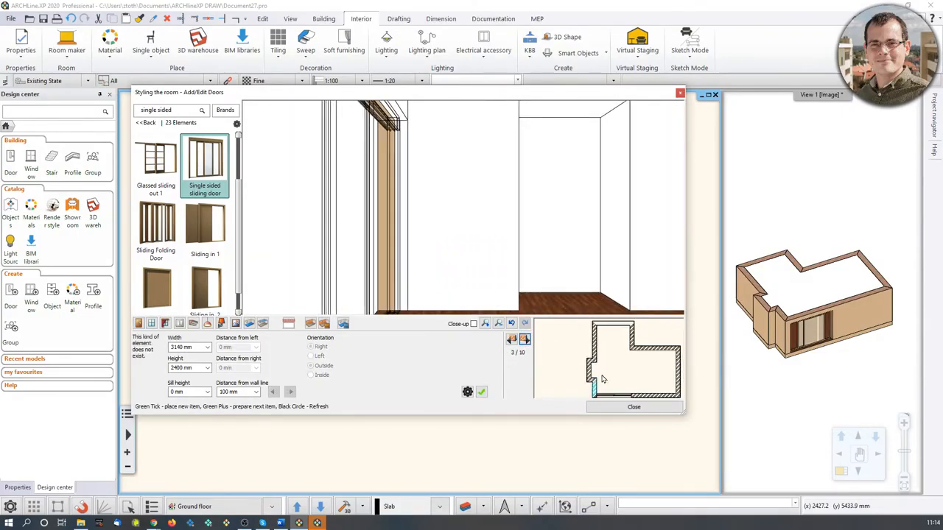
click(524, 339)
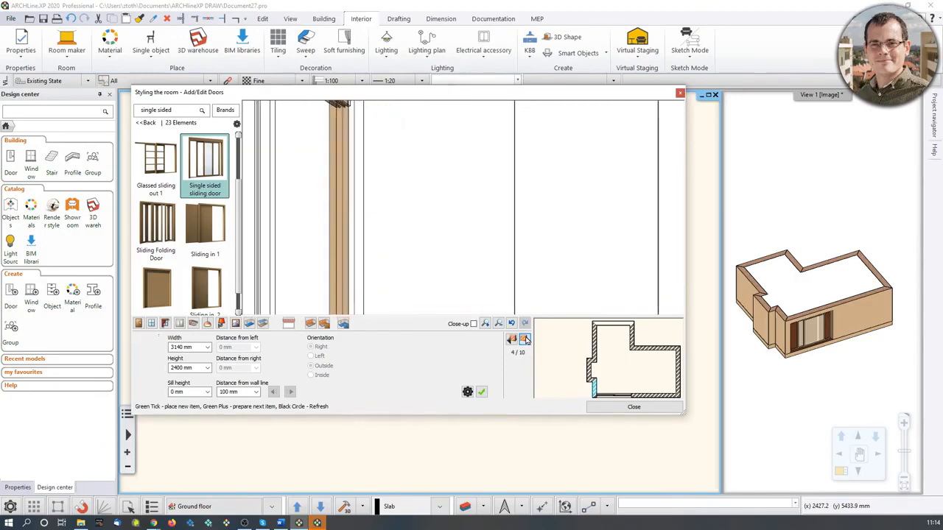
click(524, 339)
click(525, 339)
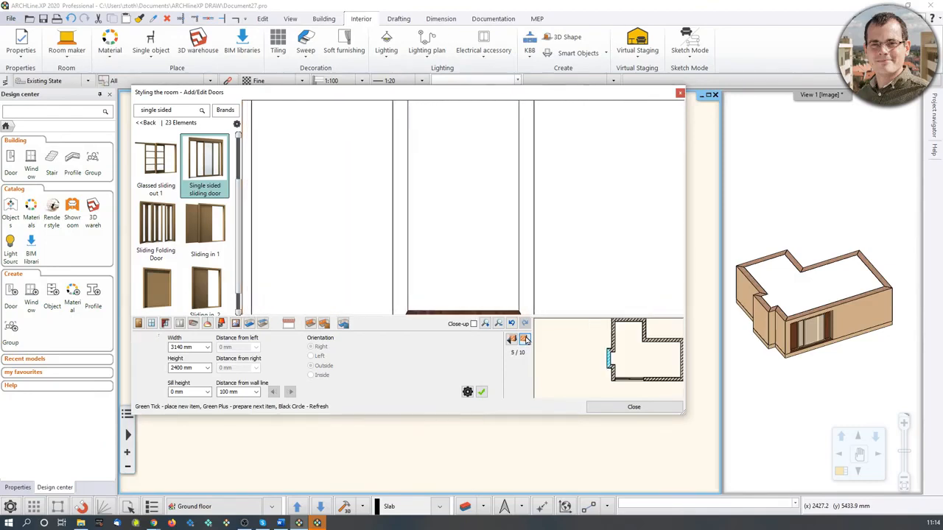
click(525, 338)
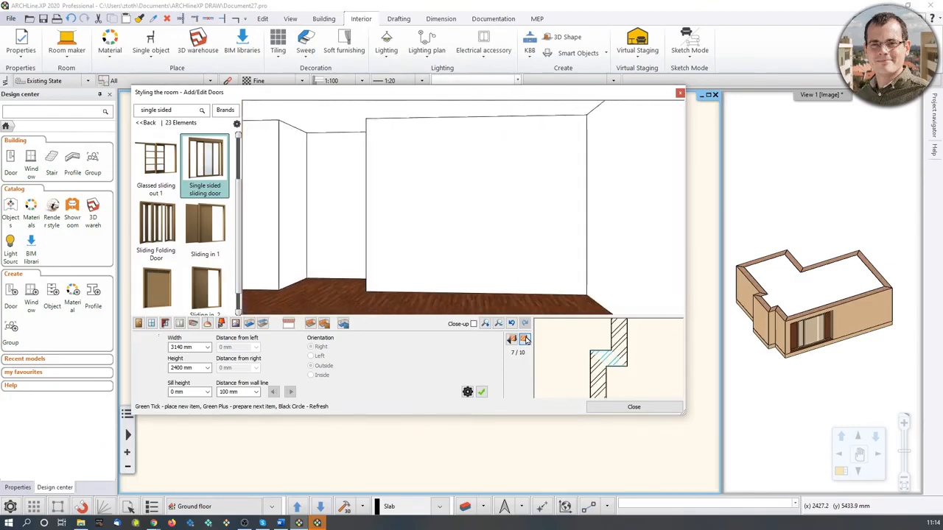
click(525, 339)
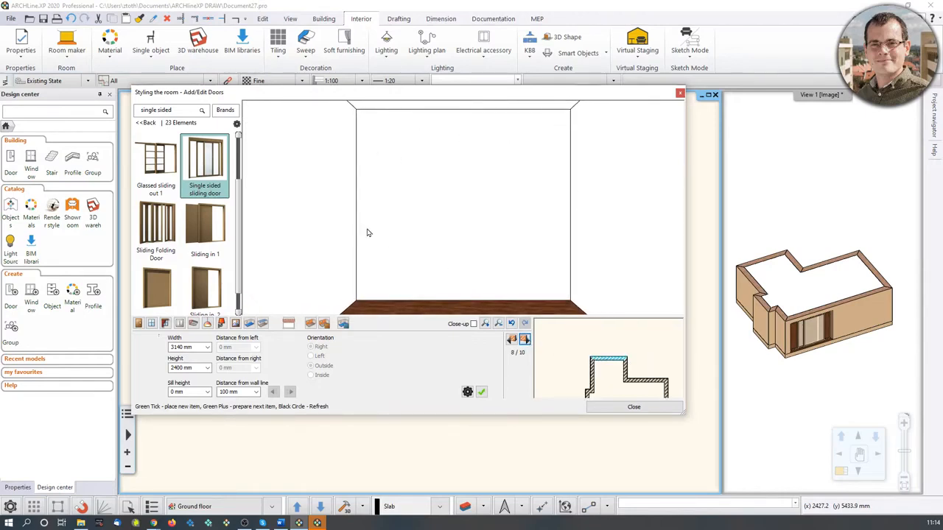
click(211, 175)
double_click(177, 348)
text(3000)
click(180, 369)
double_click(189, 368)
text(2)
click(482, 392)
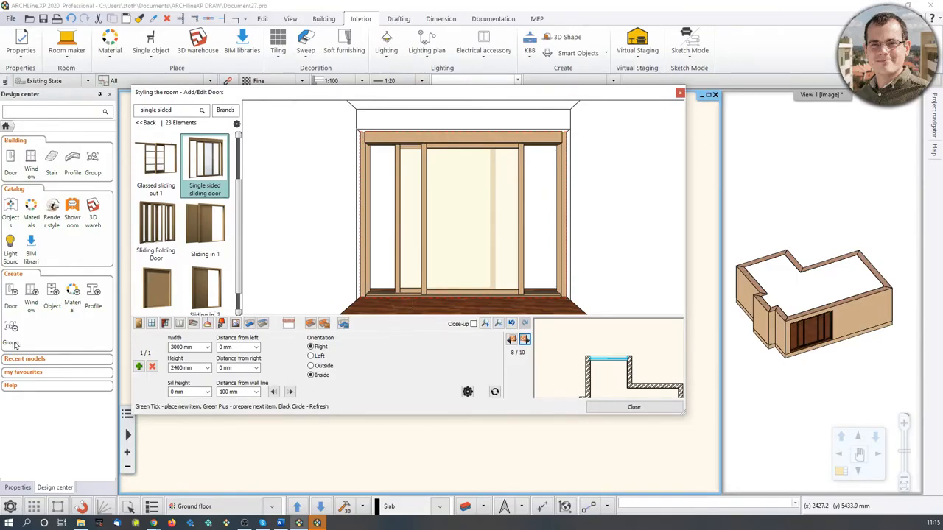
Switch to windows on the first wall, search the window catalog for "default win" and select Default win.
click(151, 323)
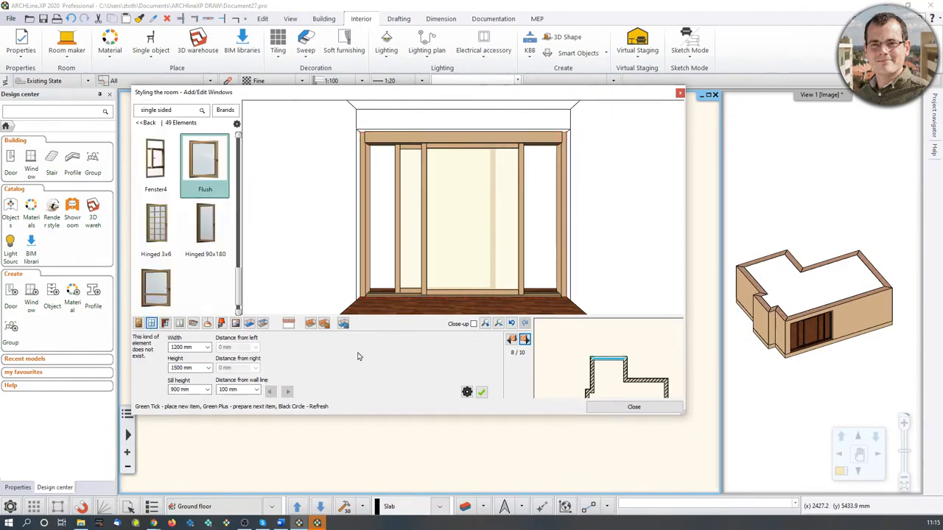
click(524, 340)
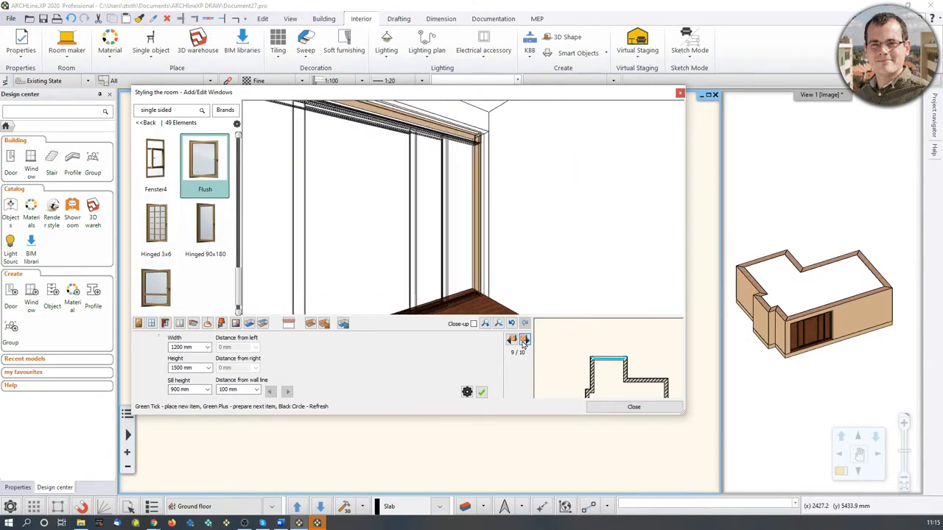
click(523, 341)
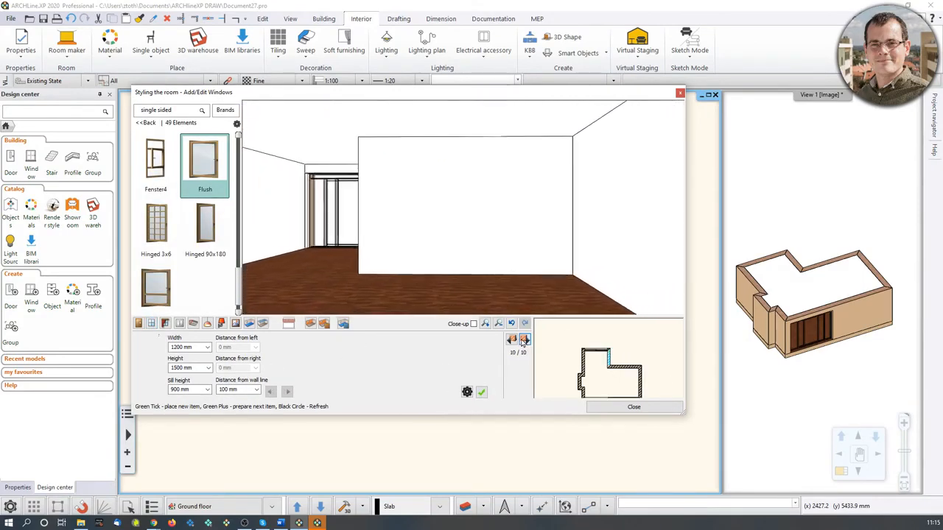
click(522, 340)
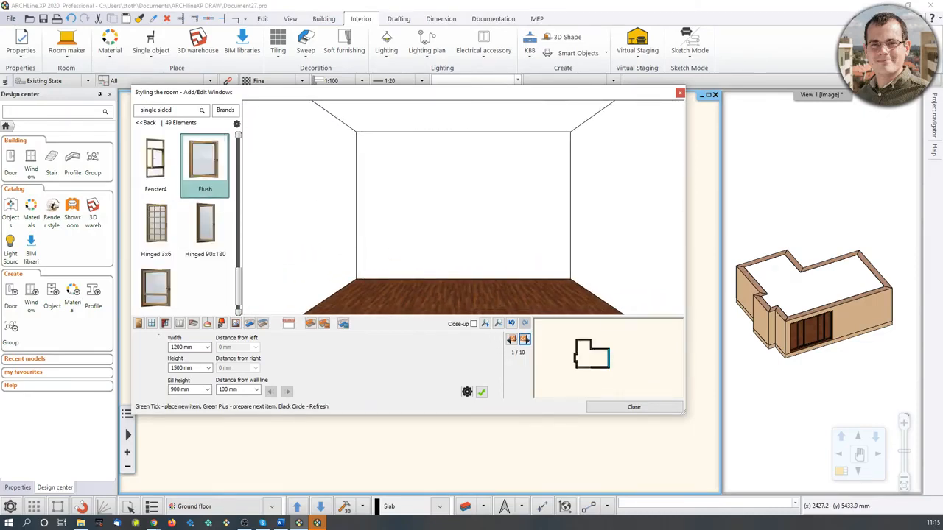
click(147, 122)
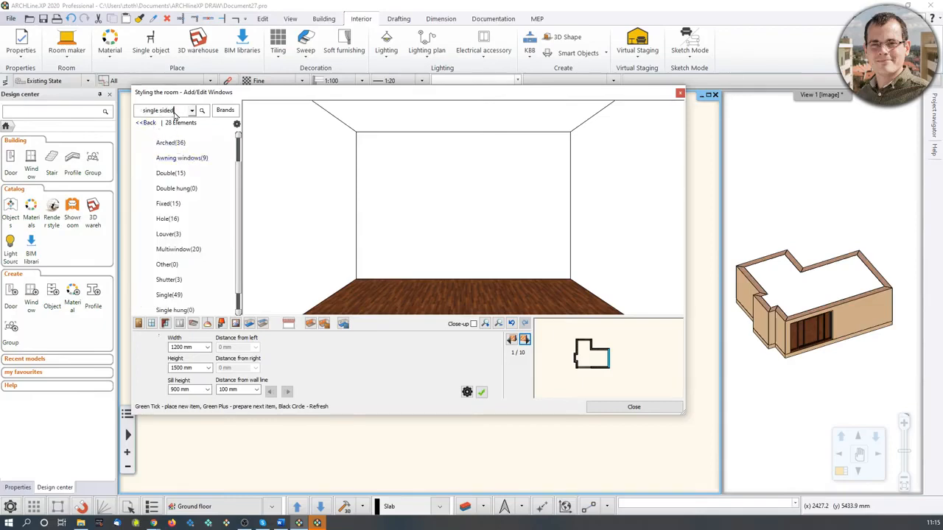
click(177, 113)
text(window def)
key(Return)
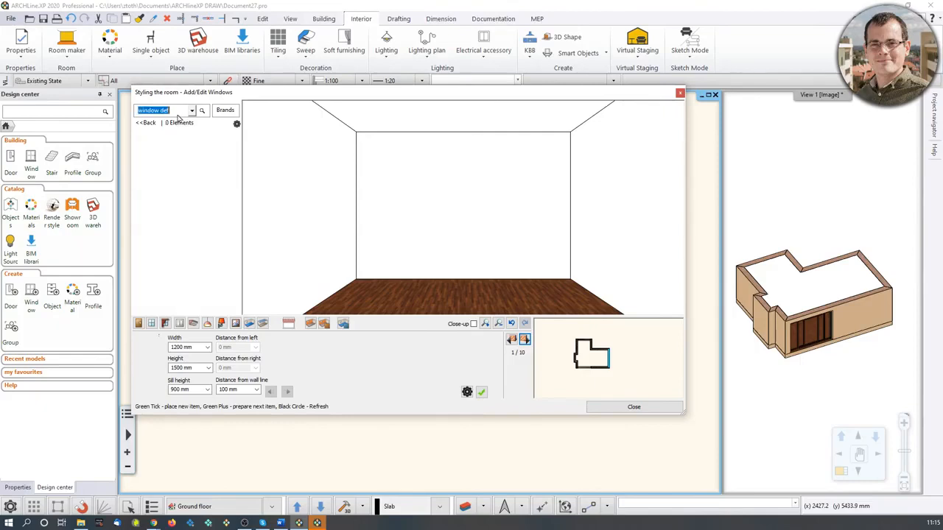
key(BackSpace)
text(default win)
key(Return)
click(156, 162)
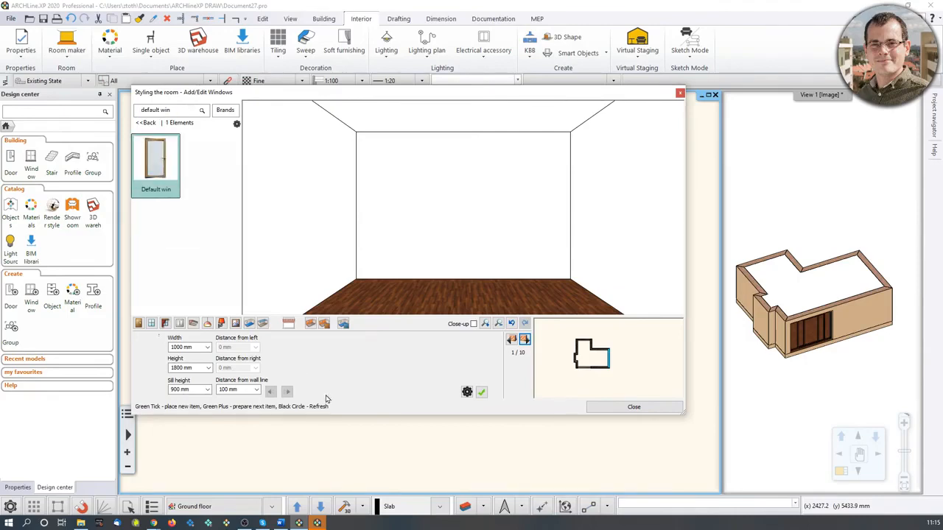
Set the window to 2000 mm wide, 2100 mm high with a 300 mm sill height, and place it.
click(184, 347)
text(2000)
click(178, 369)
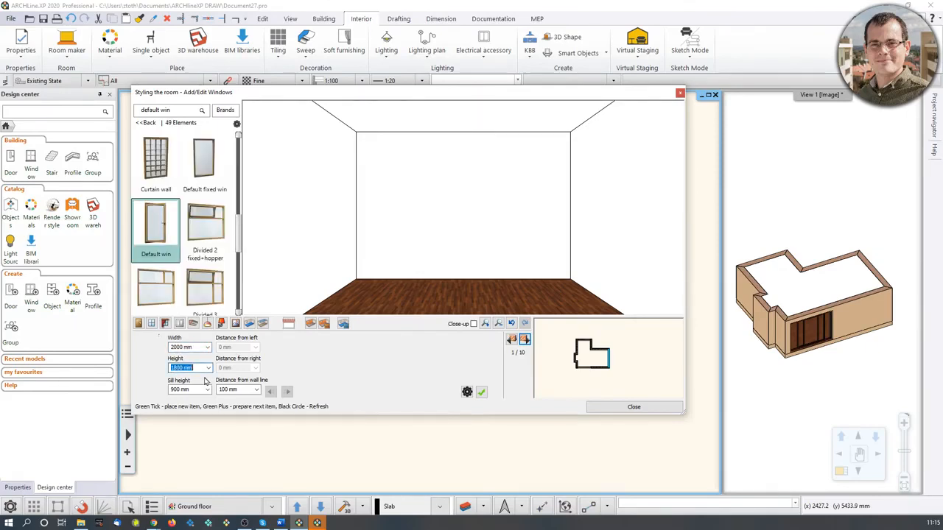
text(21)
click(174, 391)
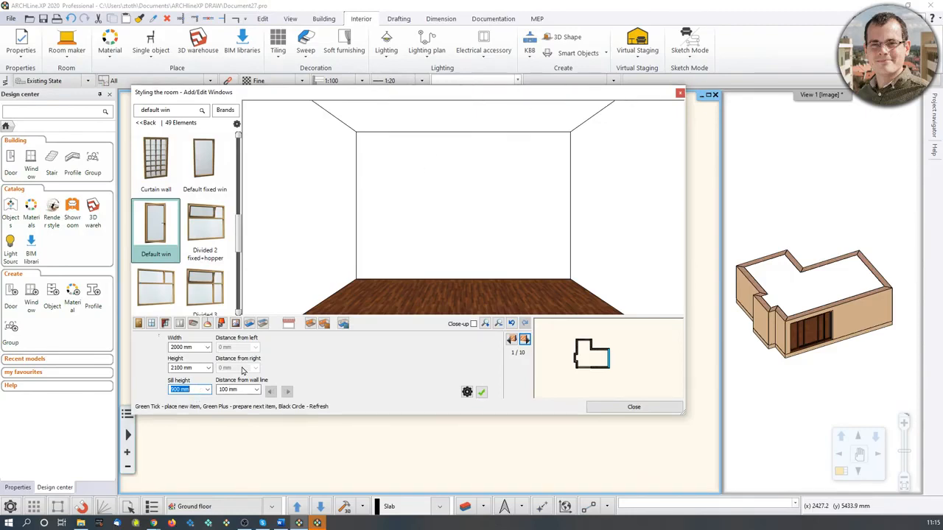
text(300)
click(482, 392)
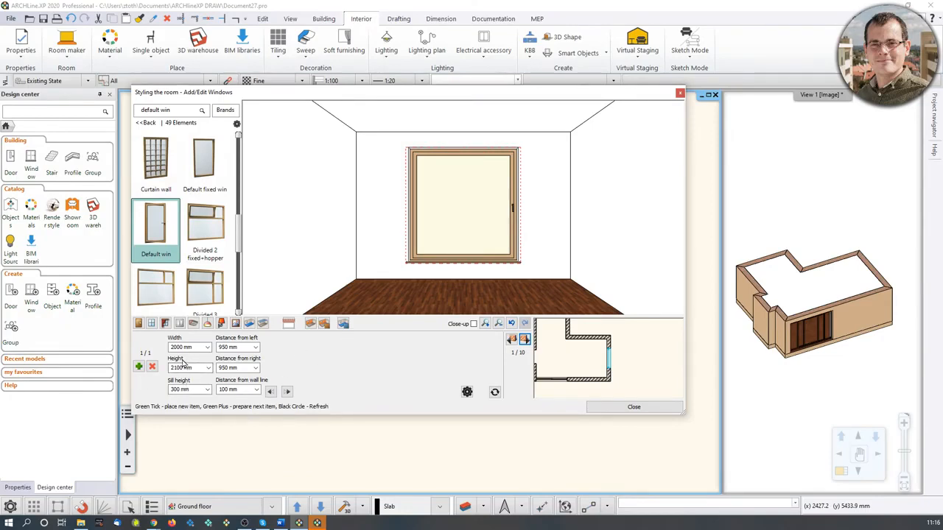
Set the window's distance from left to 800 mm and refresh the preview.
click(233, 347)
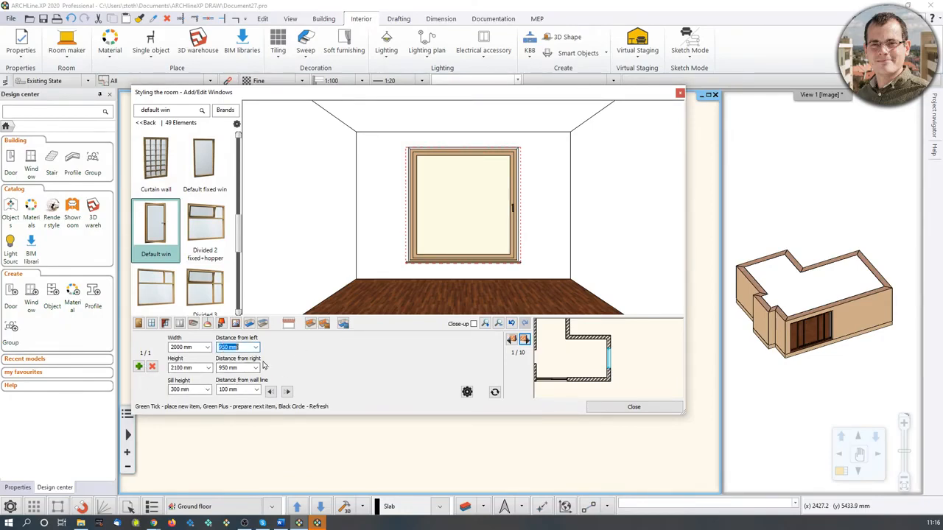
text(800)
click(495, 393)
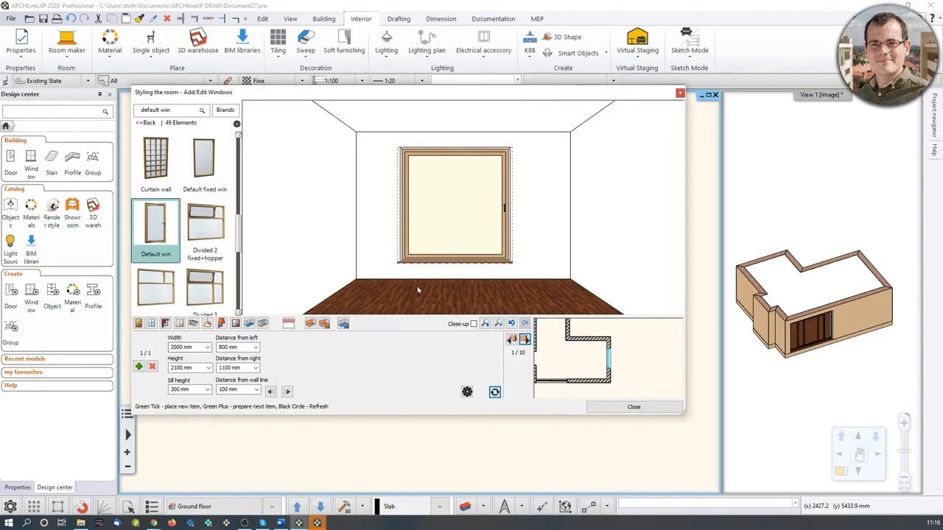
Add a second Default win window 1100 mm wide beside the first on the same wall.
click(139, 367)
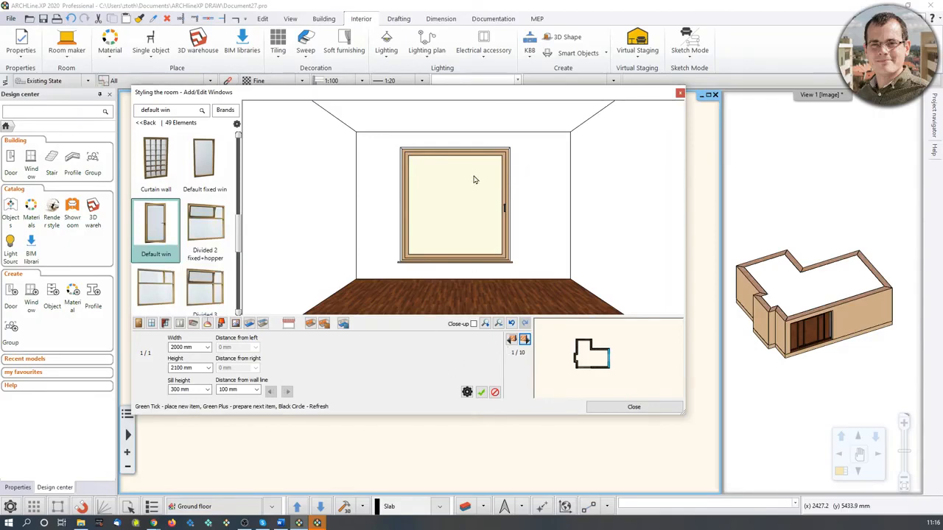
drag(167, 347, 194, 347)
text(1100)
click(482, 397)
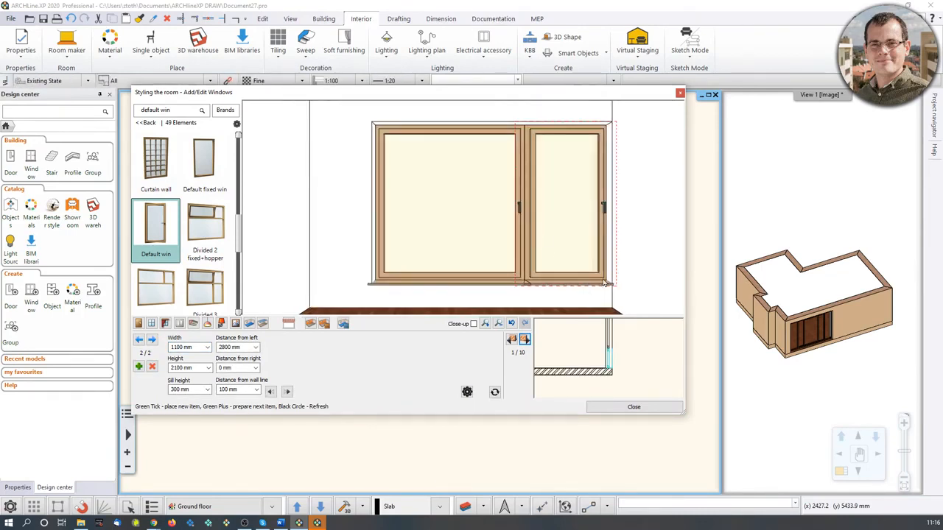
On the second wall, place an 1100 mm window and set its distance from left to 0 mm.
scroll(538, 196, down, 1)
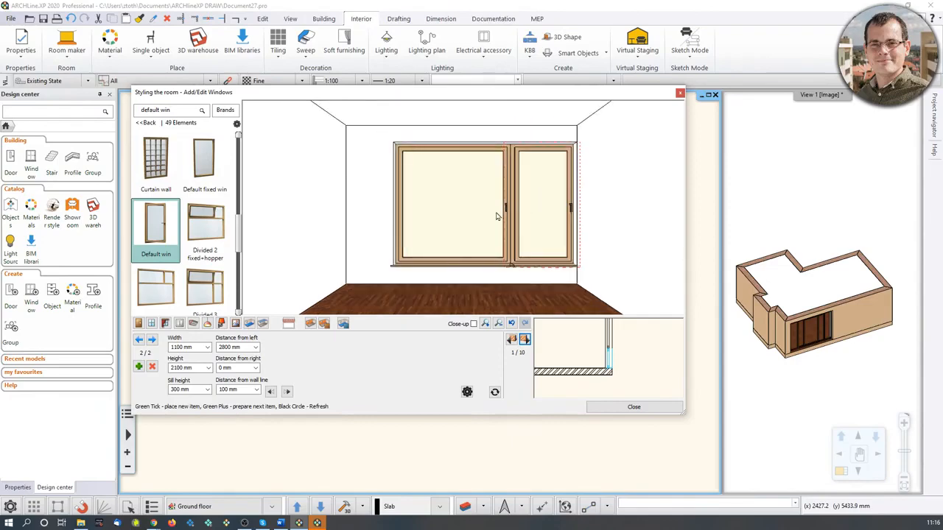
click(524, 339)
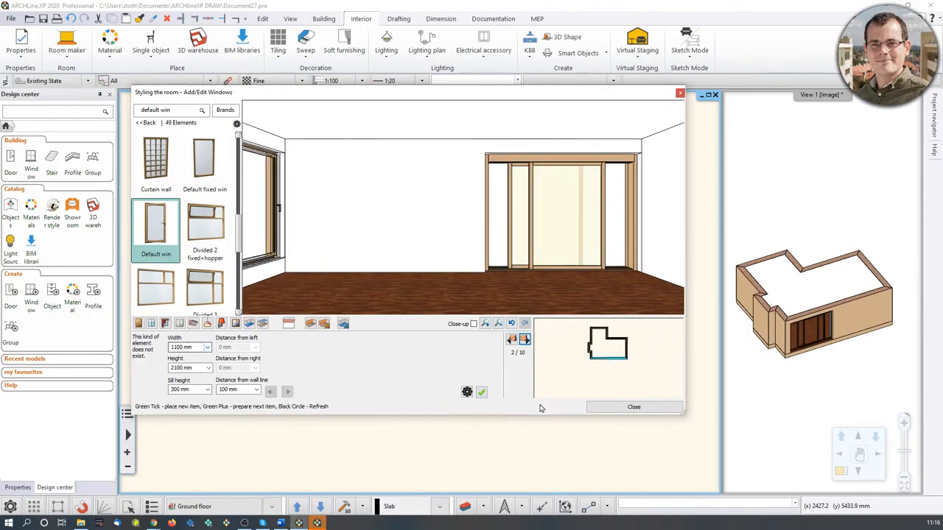
click(481, 394)
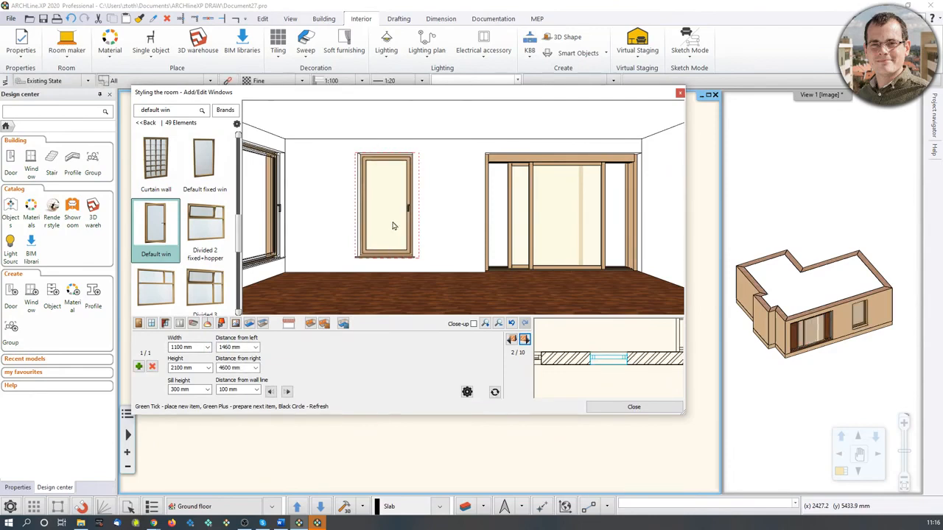
click(227, 347)
text(0)
click(495, 392)
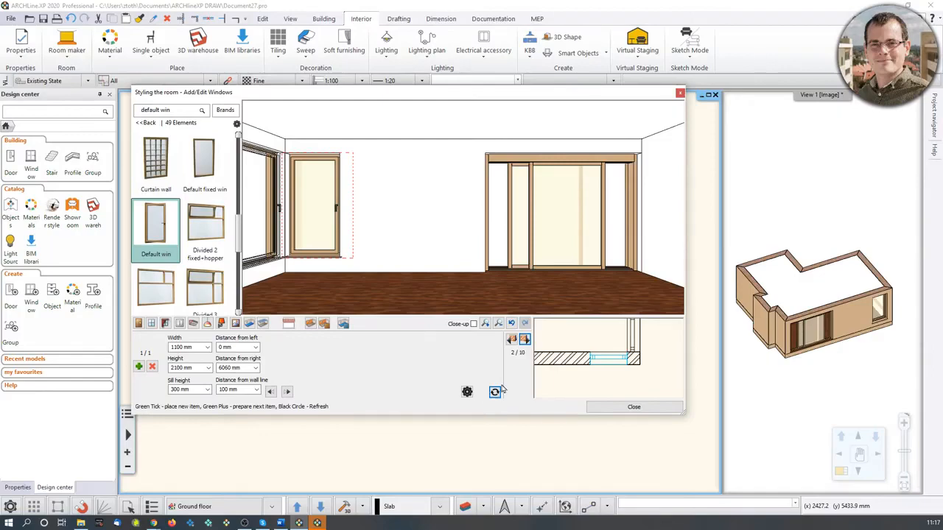
Return to the first wall and add the fourth Curtain style to its windows.
click(511, 339)
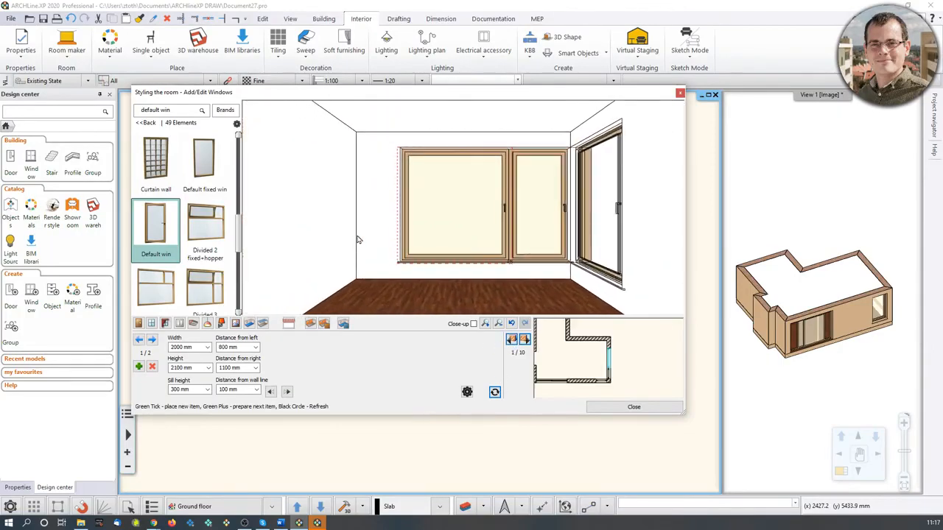
click(165, 323)
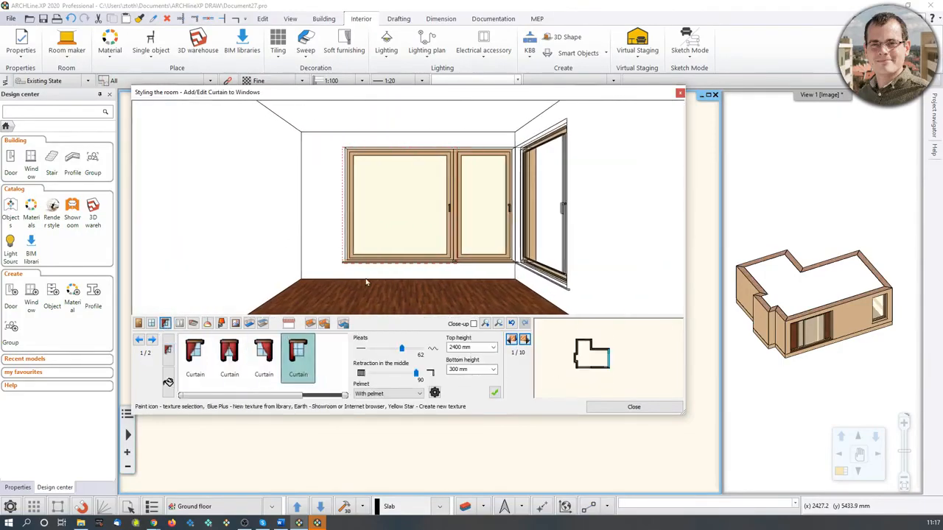
click(309, 355)
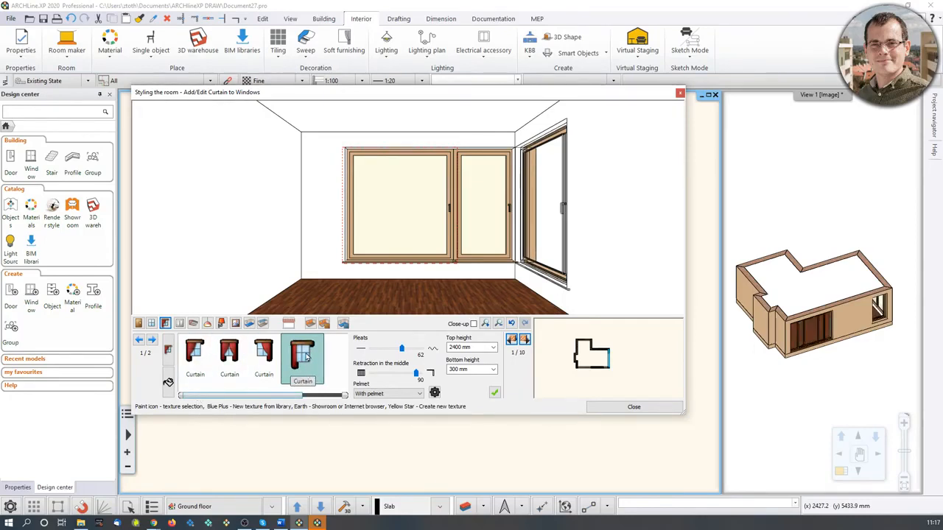
click(495, 393)
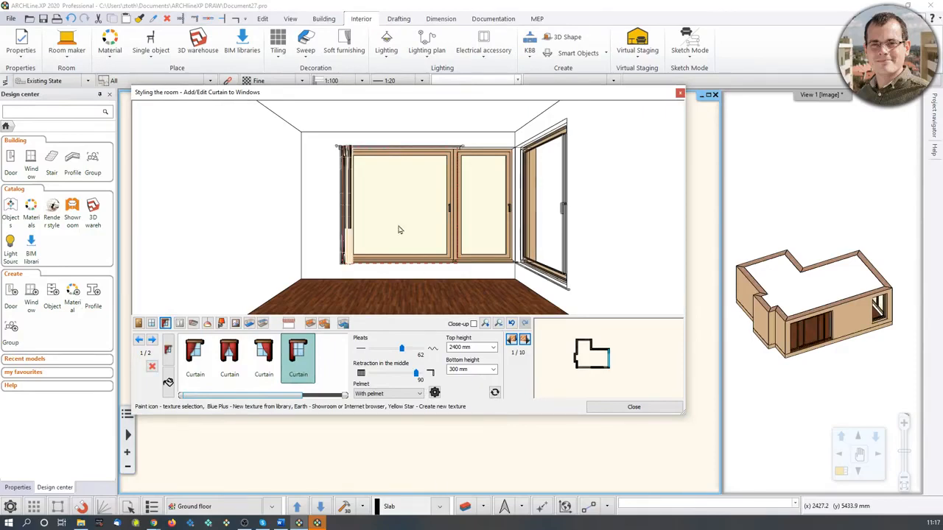
Set the curtain's pleats to 74 and its retraction in the middle to 40.
scroll(328, 239, up, 3)
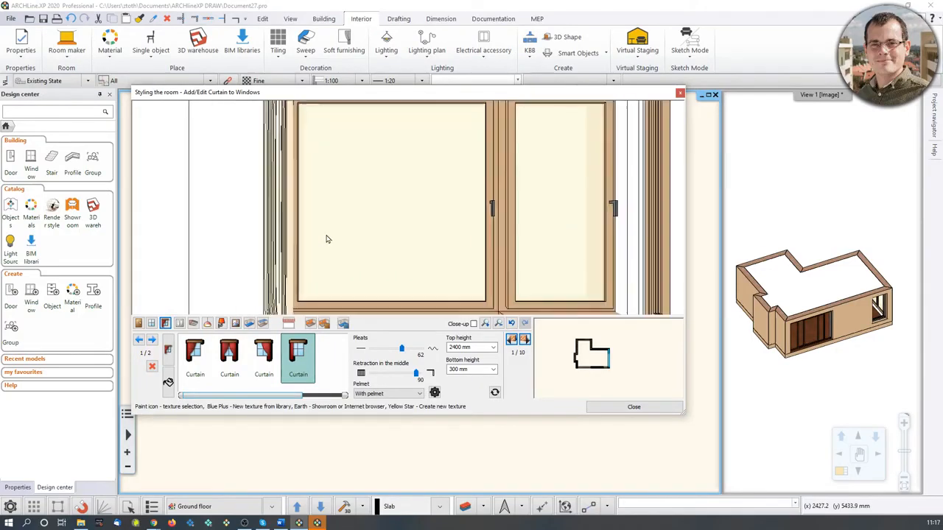
scroll(328, 238, down, 3)
scroll(354, 251, down, 1)
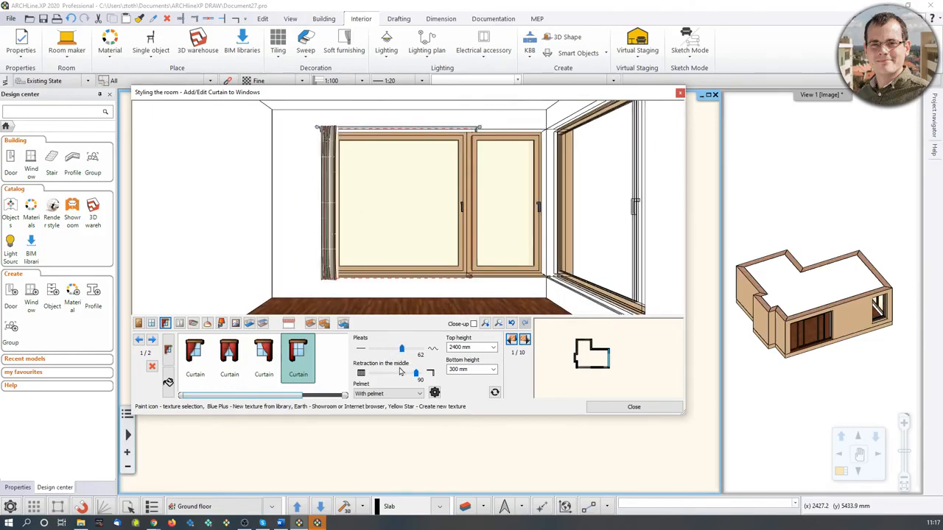
drag(404, 355, 390, 373)
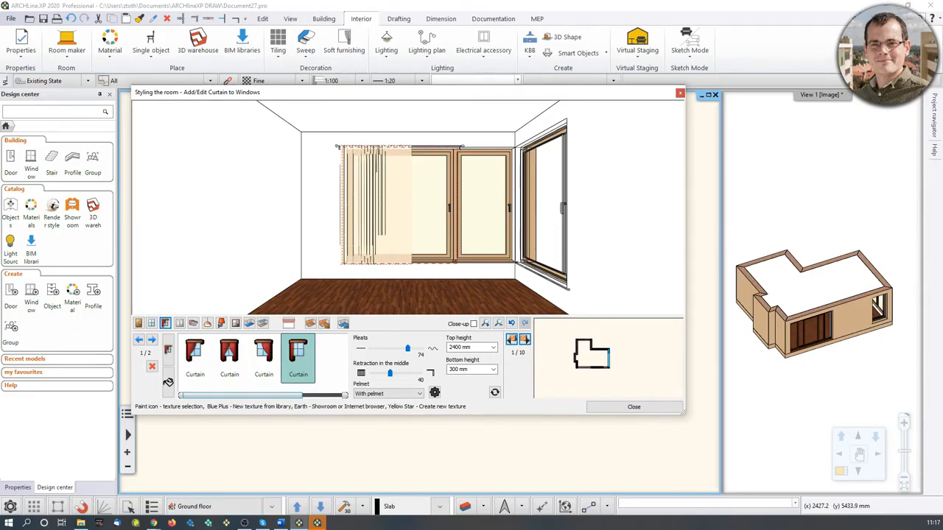
Set the curtain's top height to 2680 mm and its bottom height to 20 mm.
click(461, 347)
text(2680)
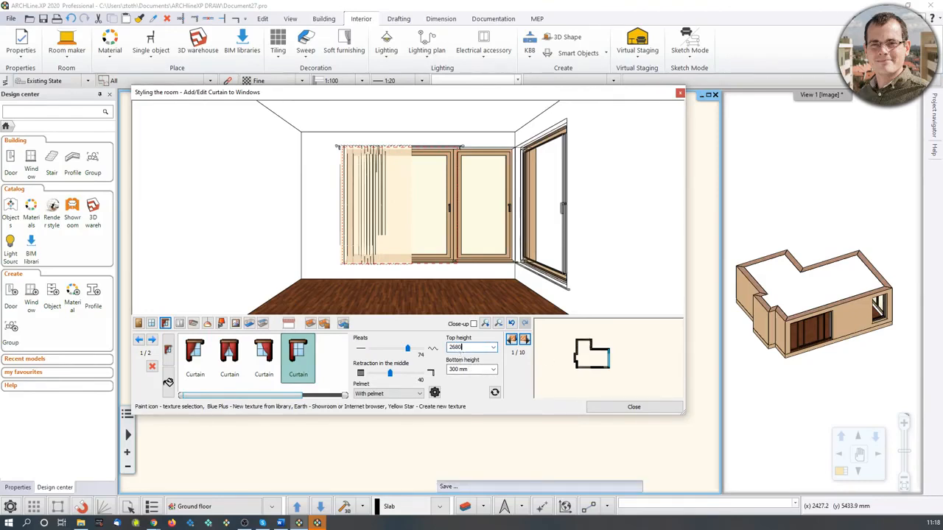
key(Return)
click(455, 370)
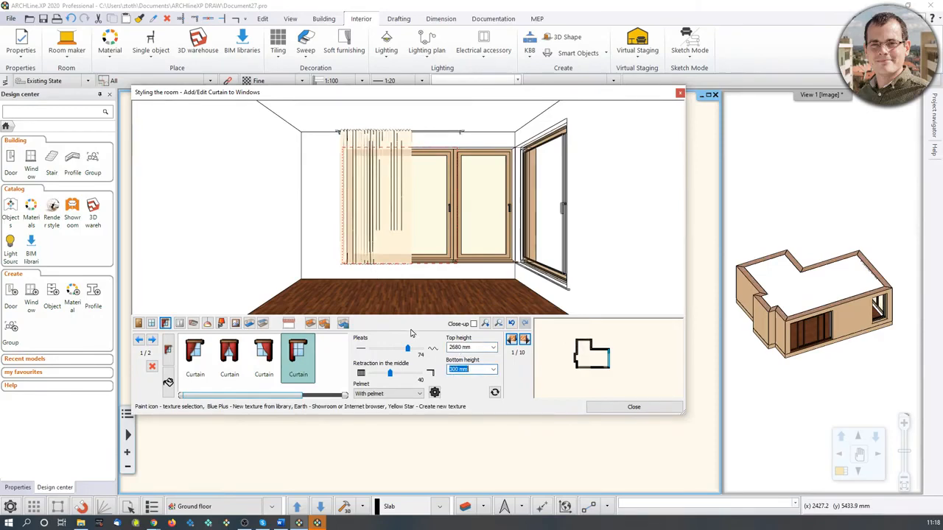
text(20)
key(Return)
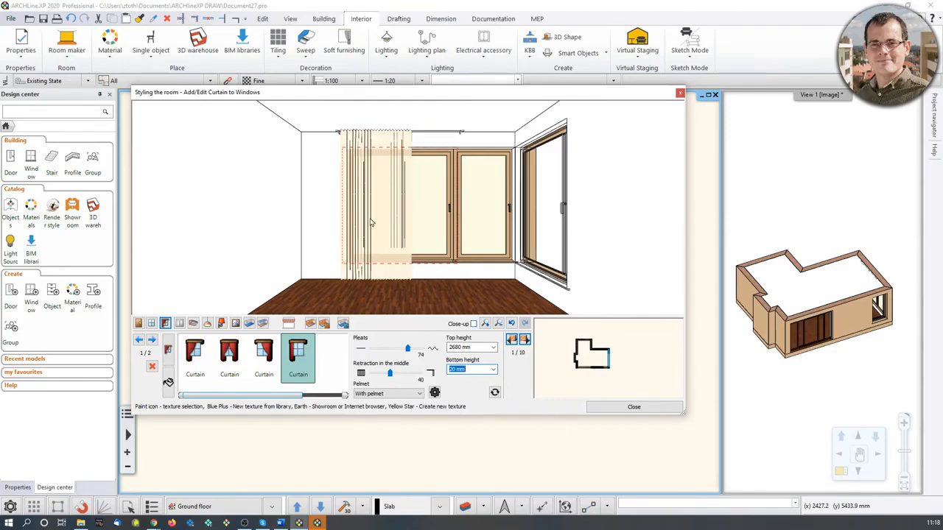
Apply the CURTAIN-002 fabric texture to the curtain.
scroll(373, 195, up, 3)
scroll(373, 195, down, 3)
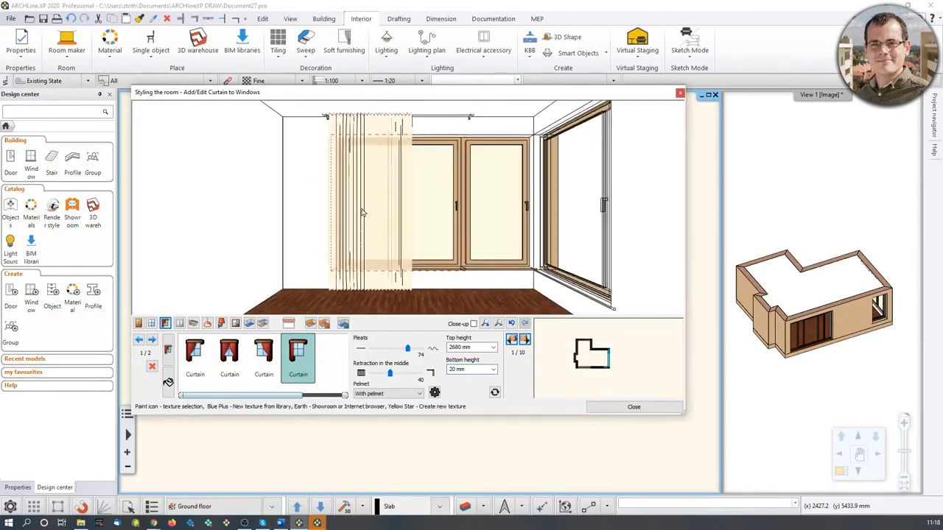
click(169, 382)
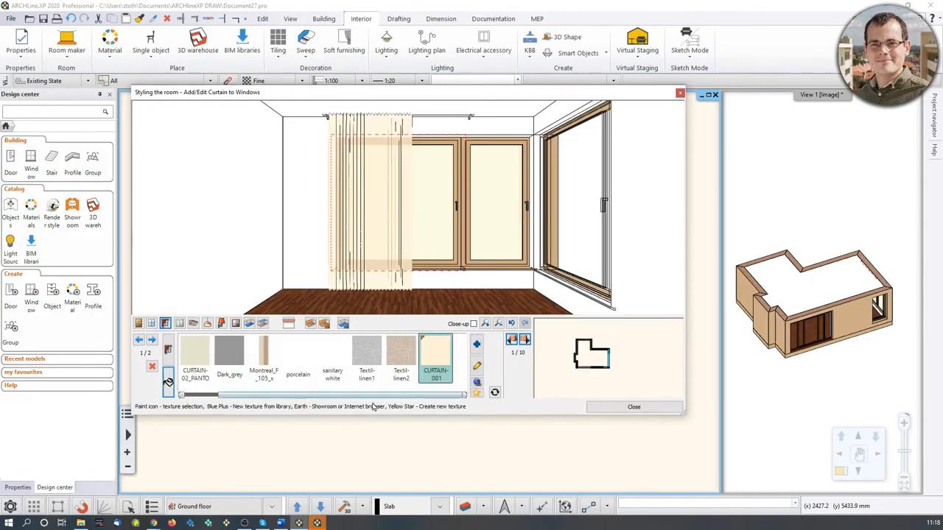
click(302, 396)
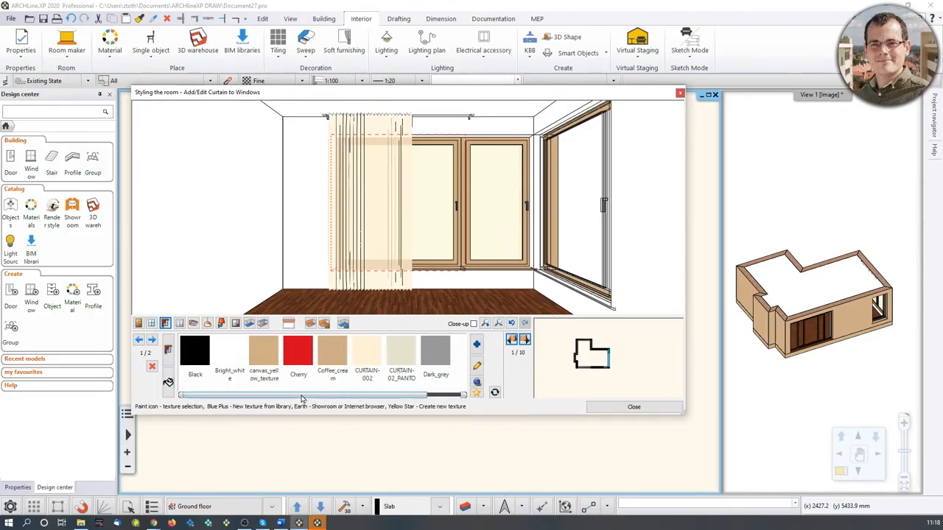
drag(301, 399, 349, 401)
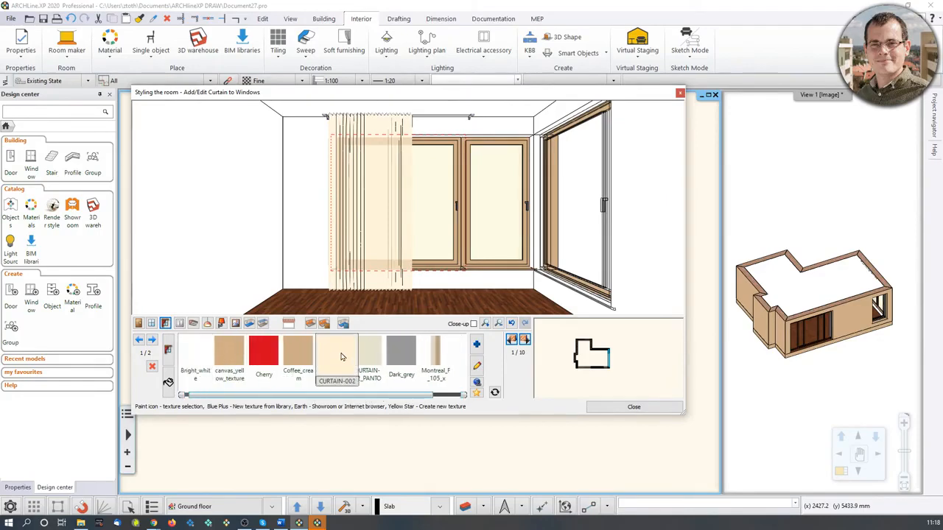
click(341, 357)
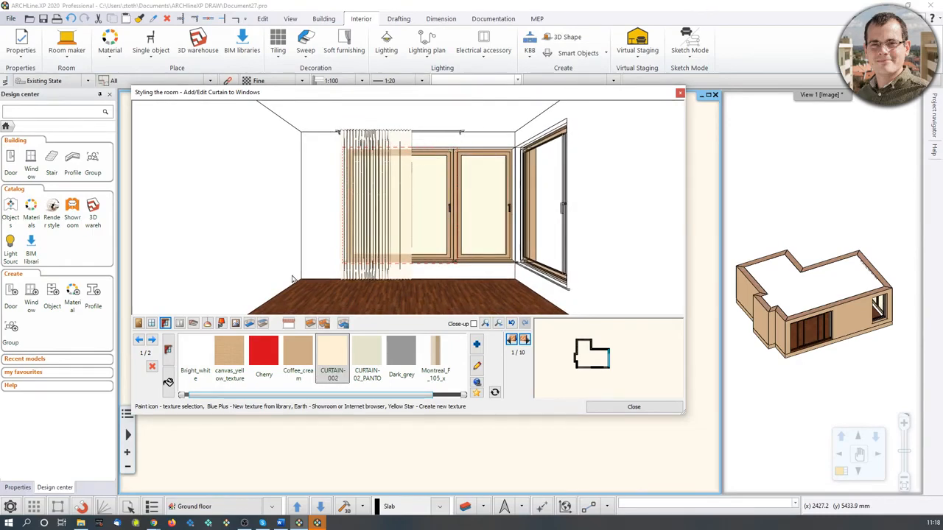
Move to the second window and add the same curtain style to it.
click(168, 350)
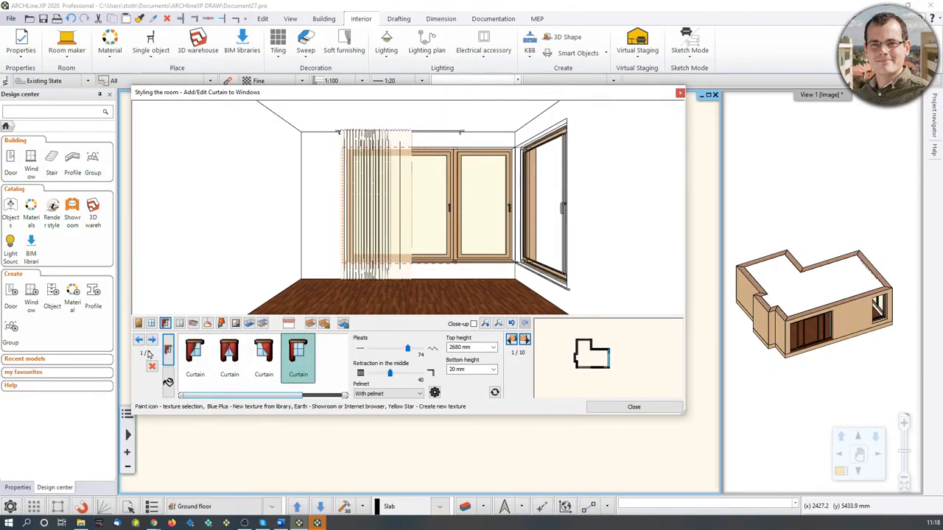
click(151, 340)
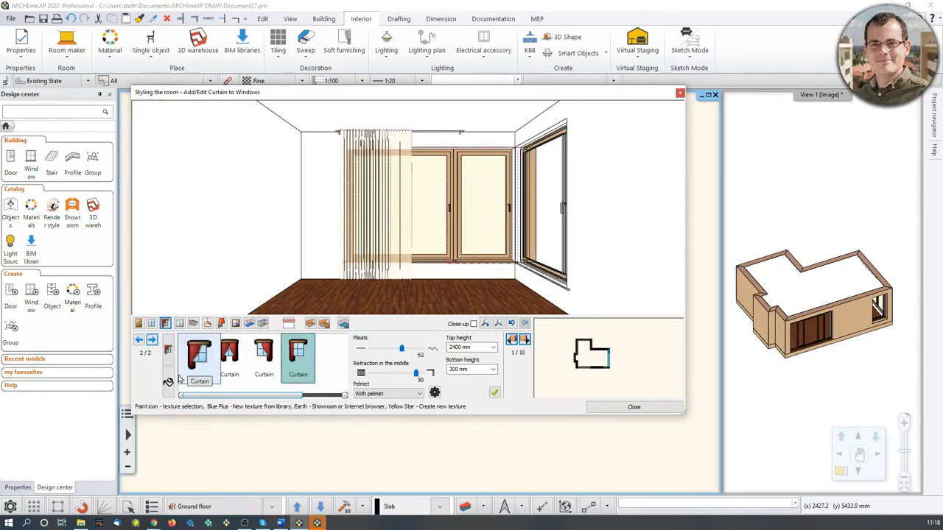
click(494, 392)
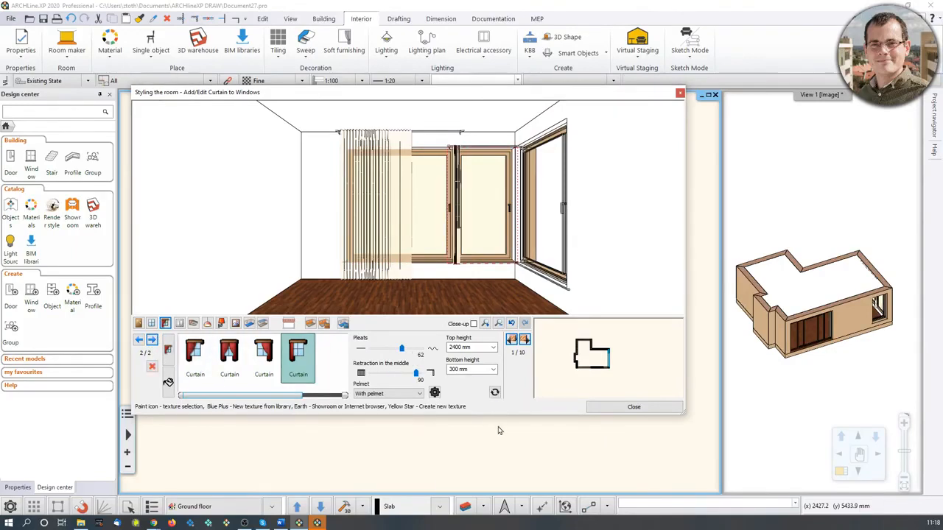
Set the second curtain's top height to 2680 mm, bottom height to 20 mm and retraction in the middle to 62.
click(469, 346)
text(2680)
key(Return)
click(455, 370)
click(455, 370)
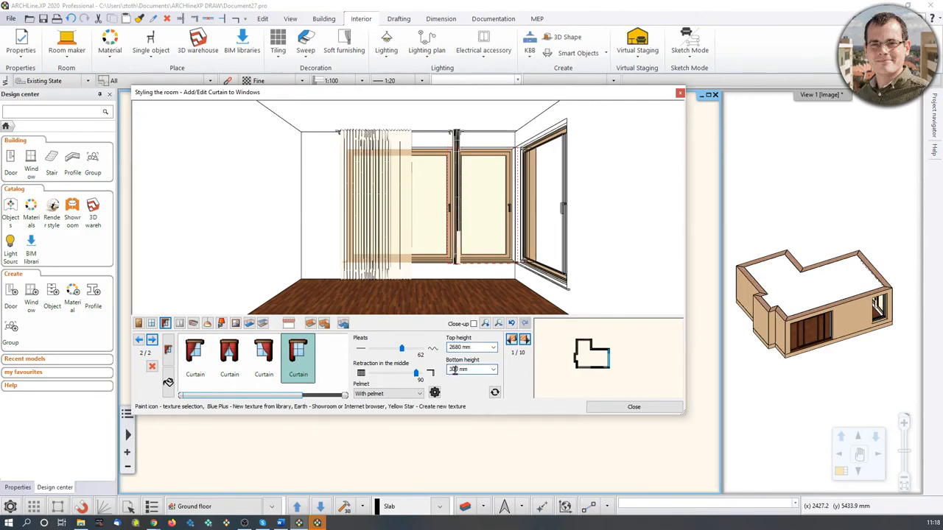
text(20)
key(Return)
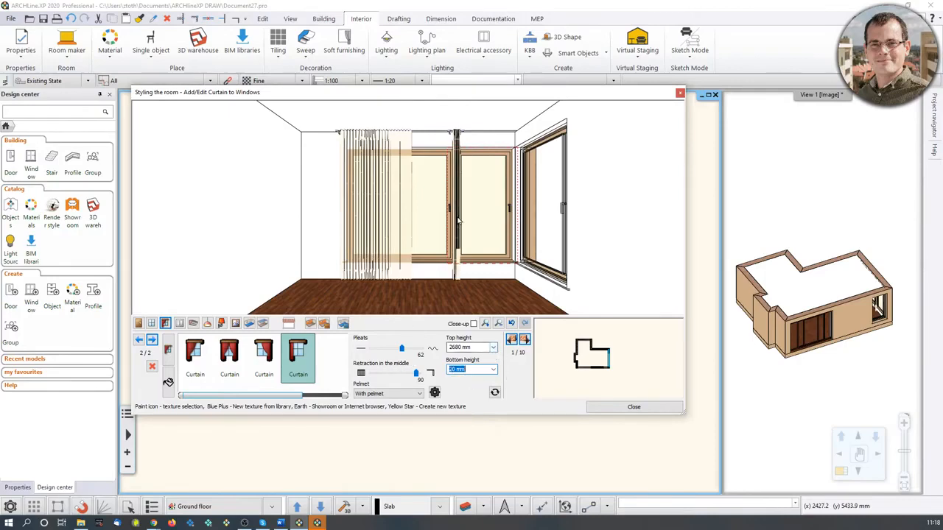
drag(417, 374, 402, 374)
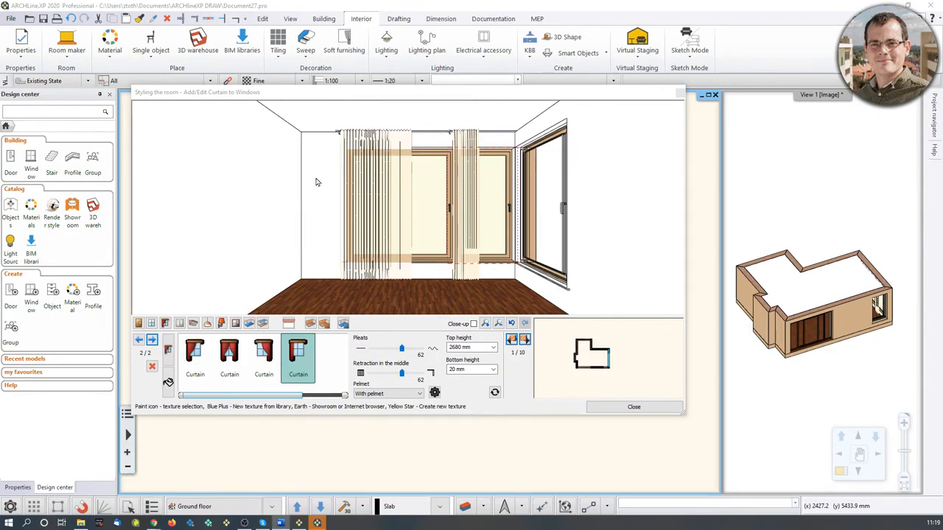
click(168, 381)
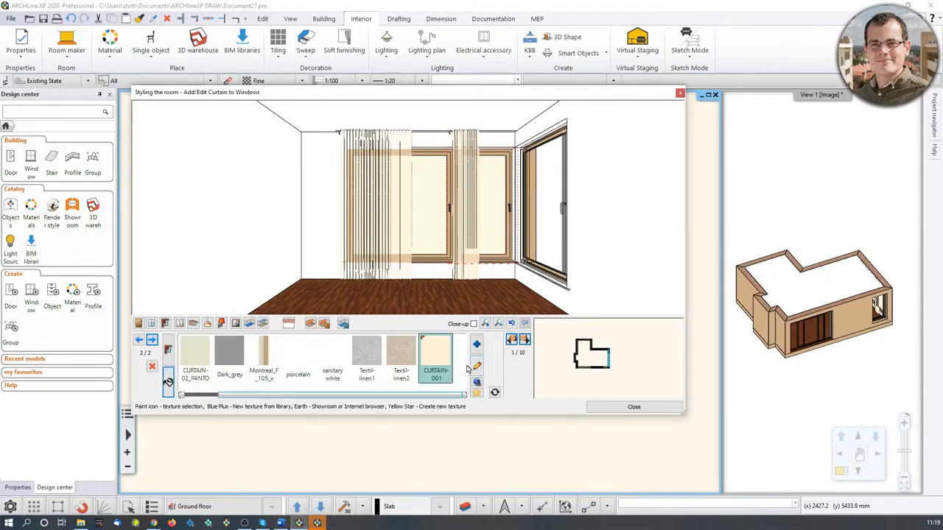
click(476, 346)
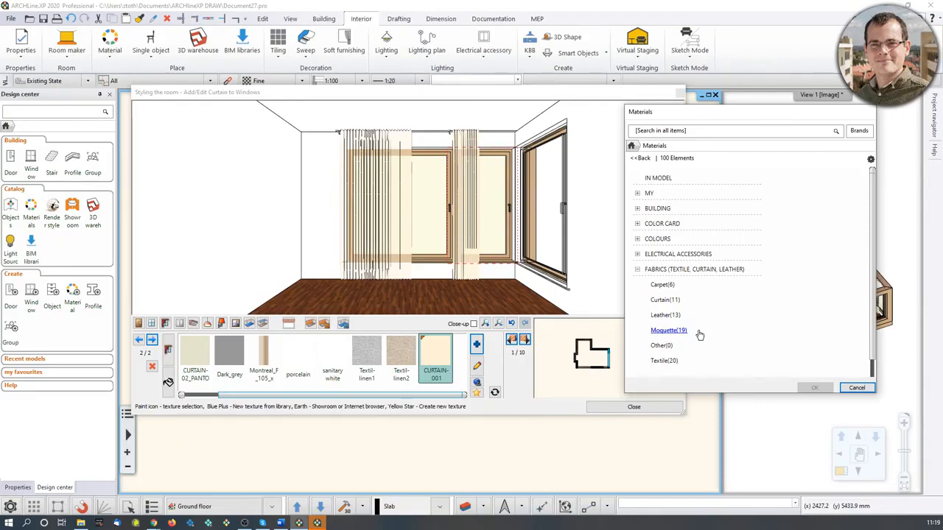
scroll(689, 258, down, 2)
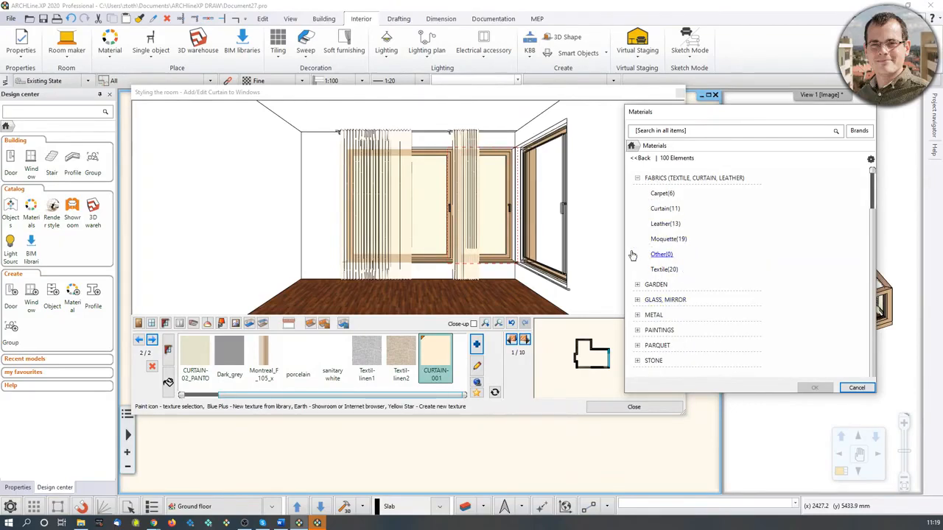
scroll(704, 215, up, 2)
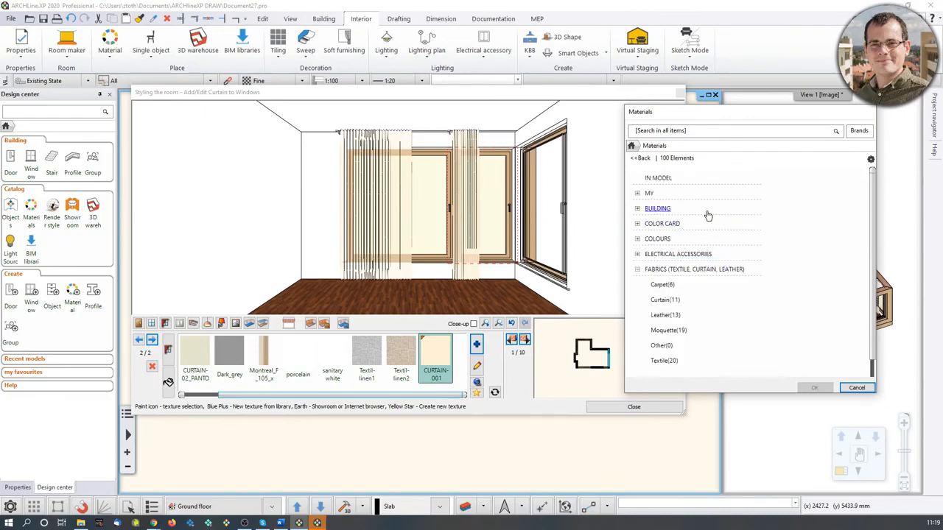
click(856, 389)
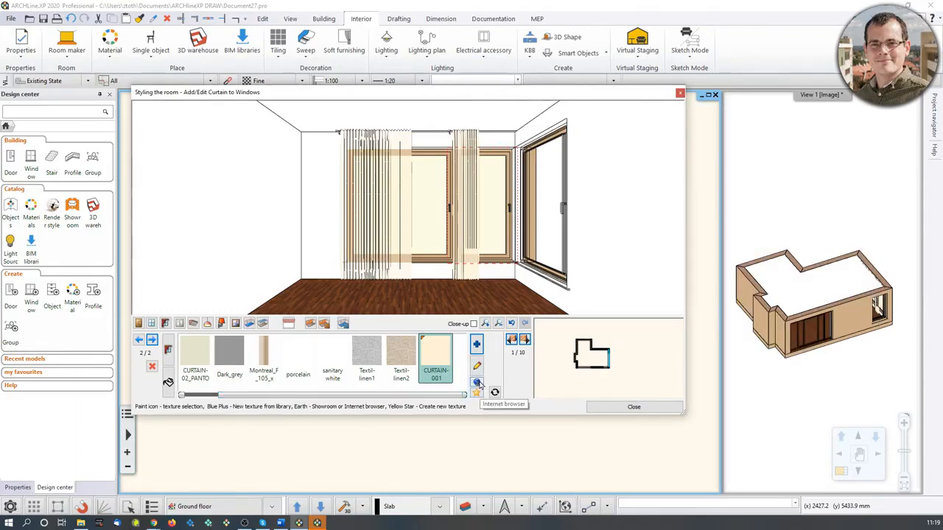
Search the Showroom for Montreal_F, download the Montreal_F_105_x fabric and apply it to the second curtain.
click(476, 383)
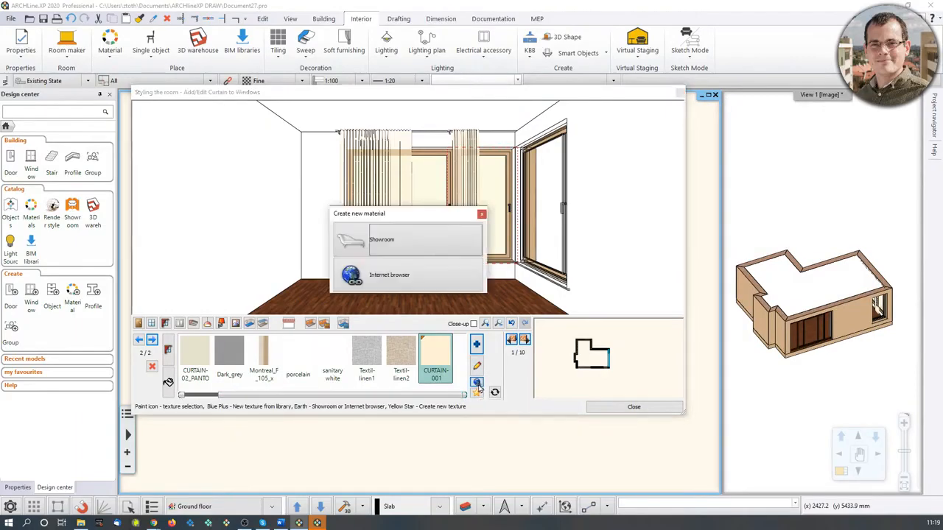
click(411, 242)
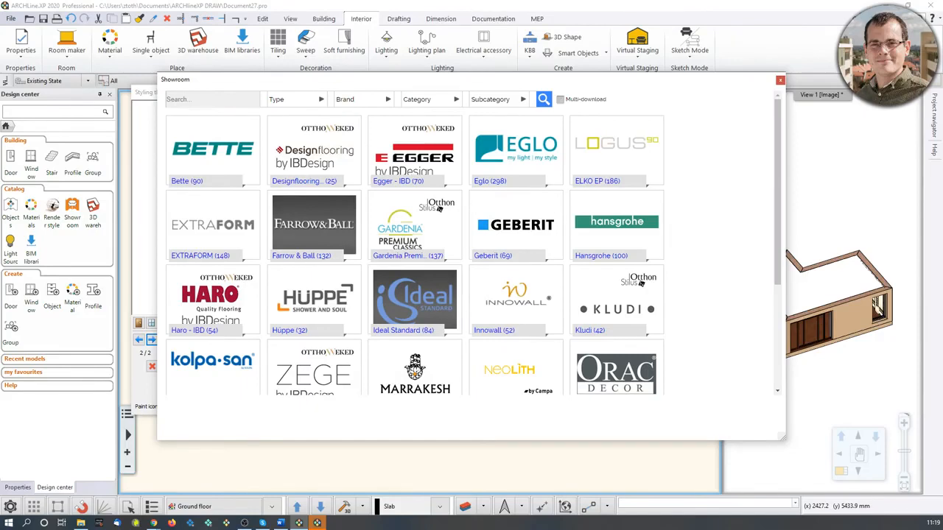
click(322, 99)
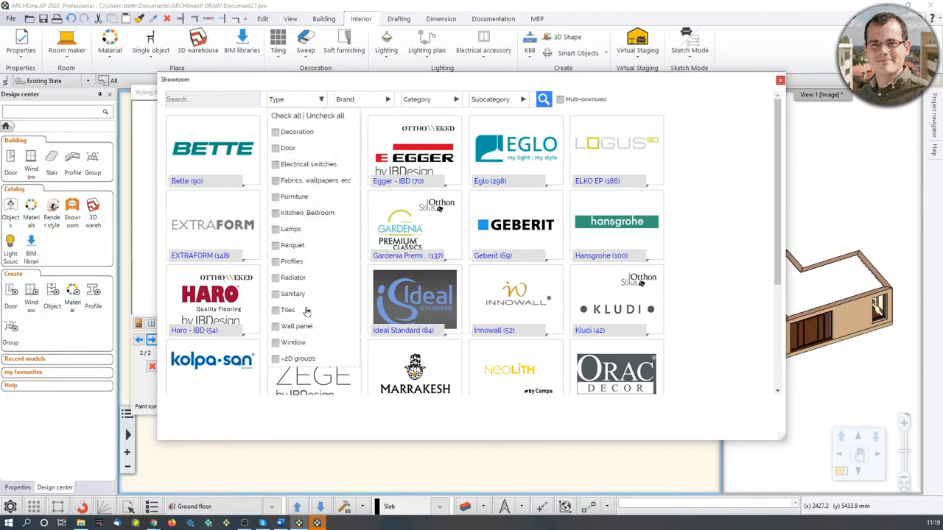
click(237, 103)
text(Mo)
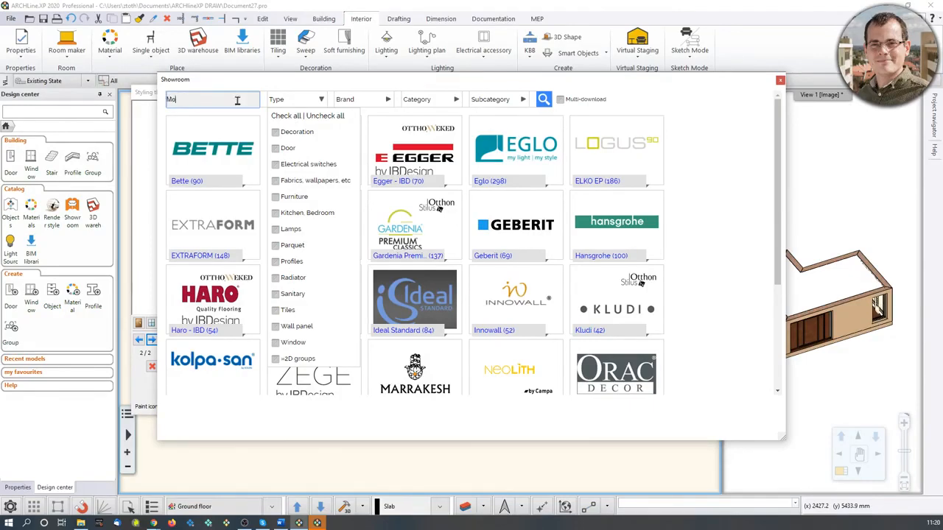
text(ntreal_F_105)
click(549, 101)
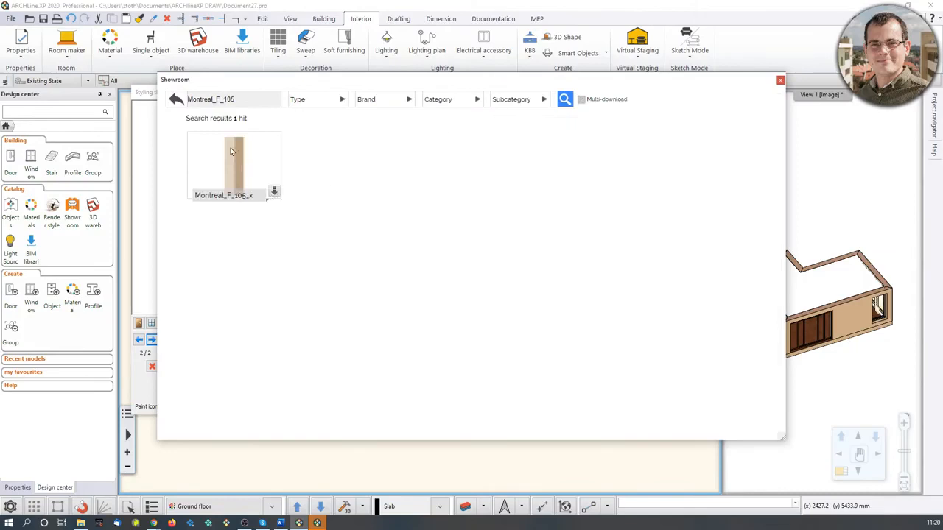
click(242, 171)
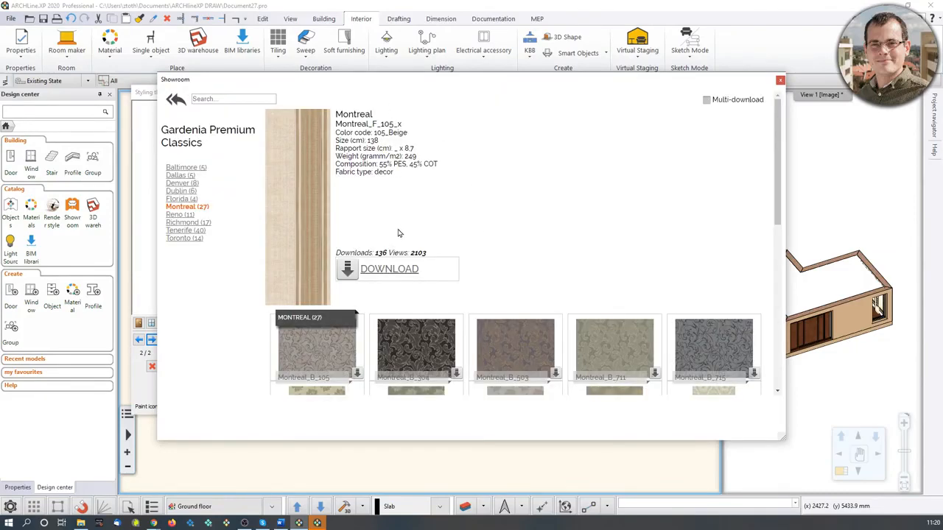
scroll(465, 341, down, 5)
click(389, 270)
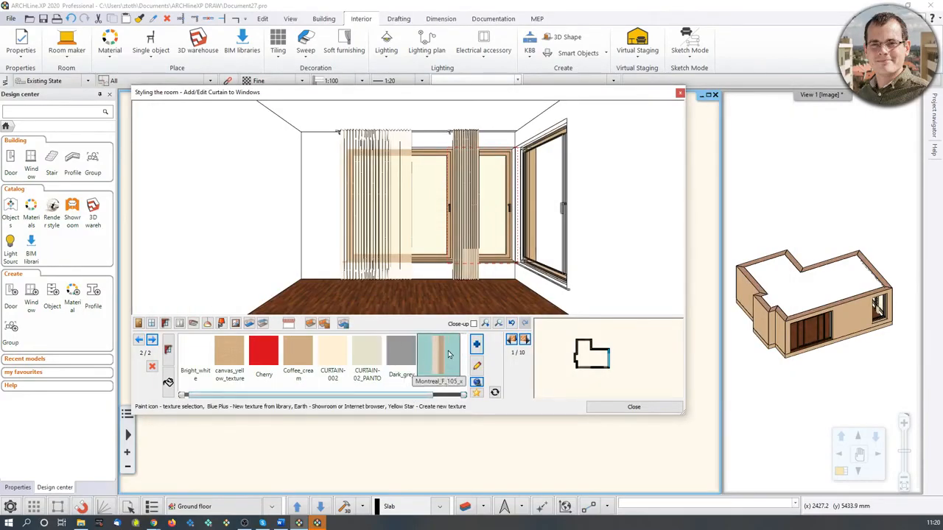
Apply the Montreal_F_105_x fabric to the first curtain as well.
scroll(466, 243, up, 5)
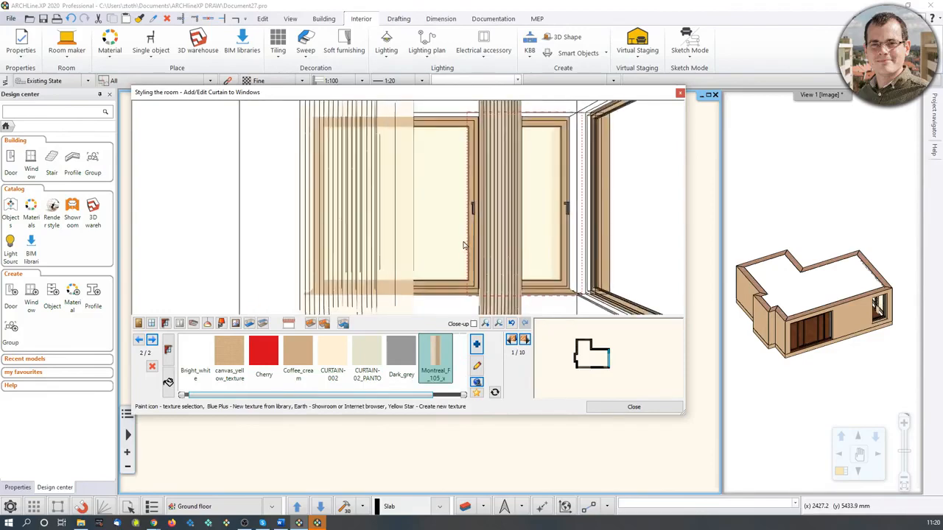
scroll(558, 233, down, 3)
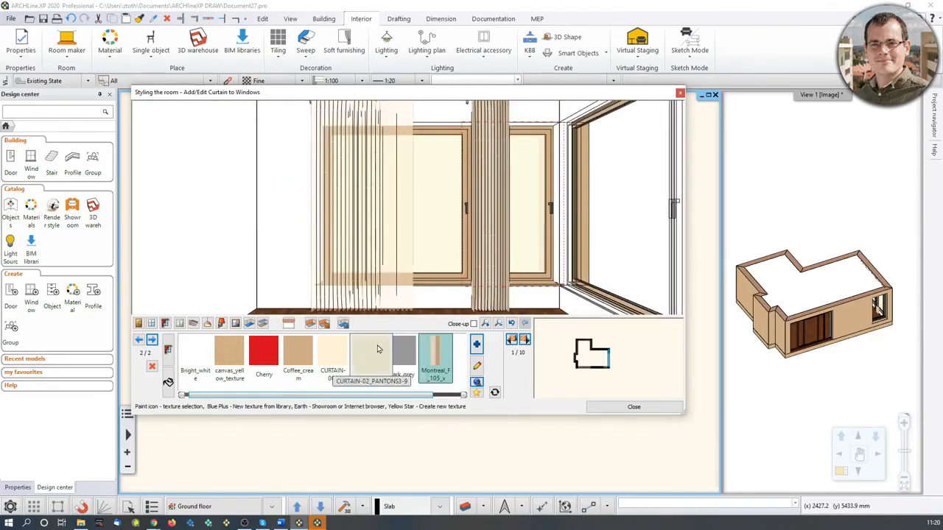
click(139, 340)
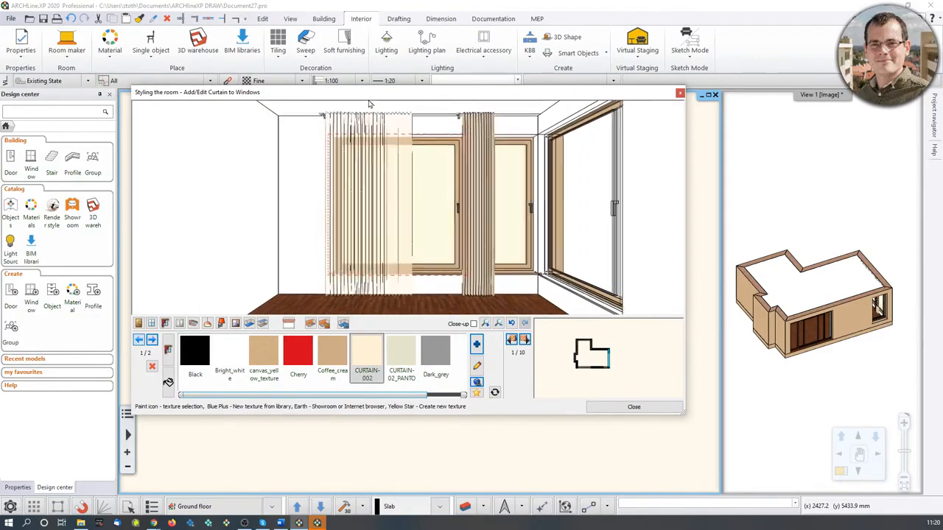
drag(398, 398, 439, 398)
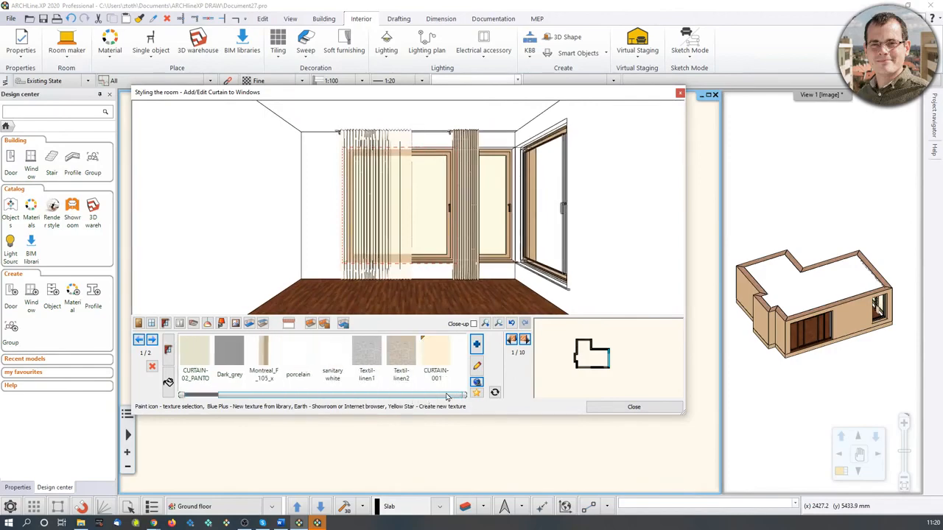
click(267, 361)
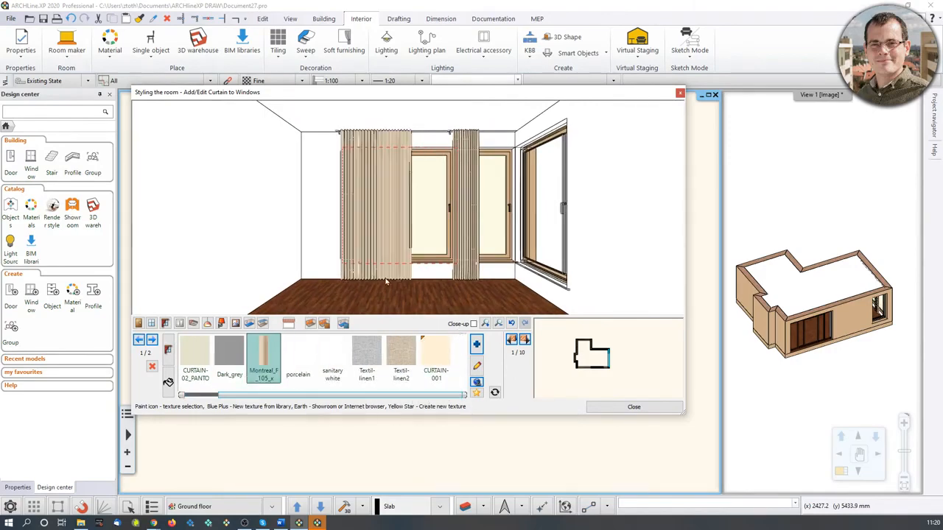
Switch to placing electrical accessories and move to the room's second wall.
scroll(396, 238, up, 5)
scroll(393, 244, down, 4)
scroll(392, 247, down, 2)
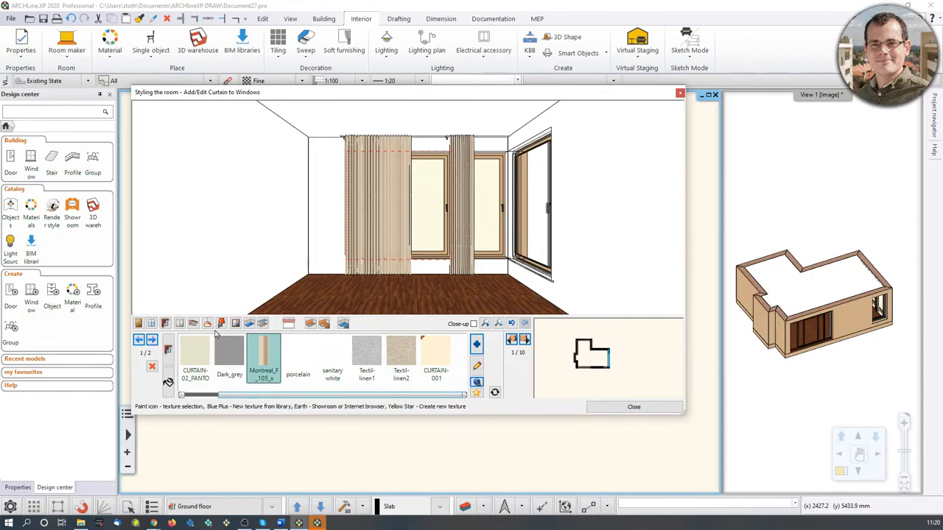
click(179, 324)
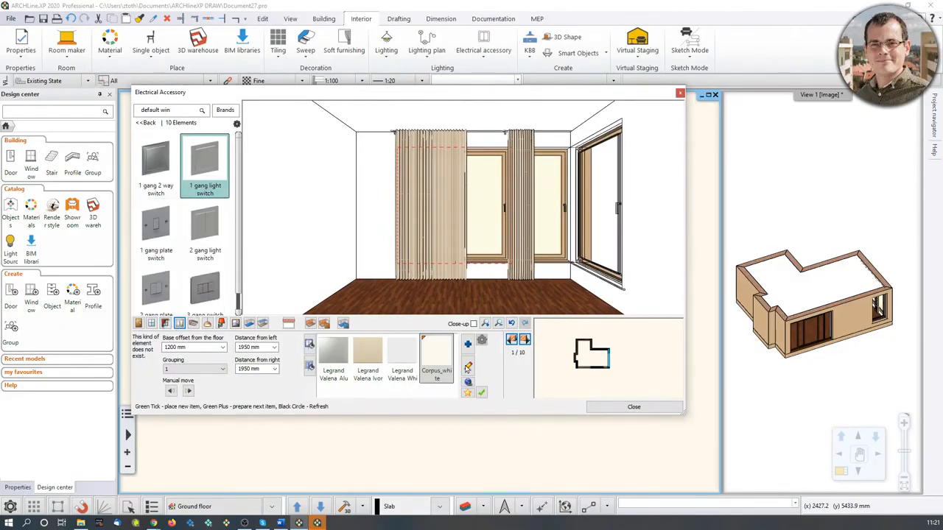
click(524, 340)
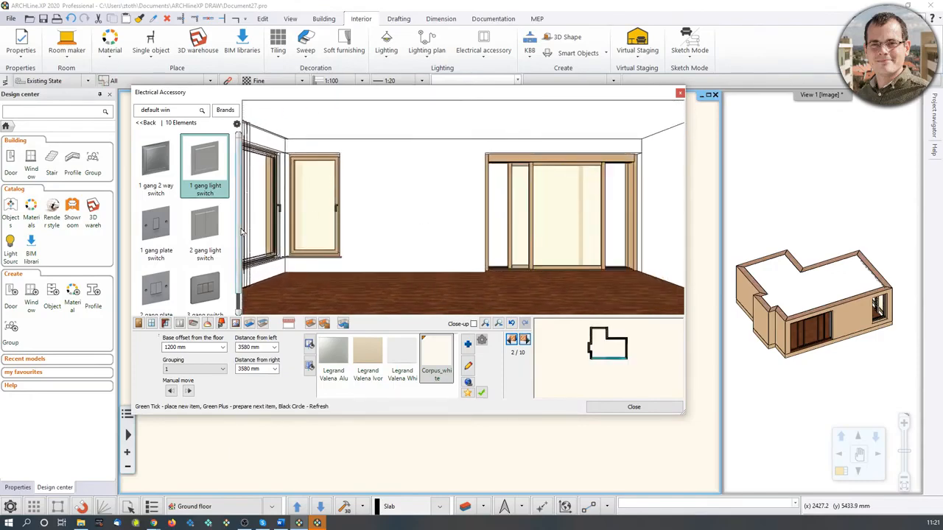
Choose the 1 gang standard socket from the Socket outlets category and set grouping to 3 Horizontal.
mouse_move(198, 140)
click(147, 123)
scroll(205, 258, down, 5)
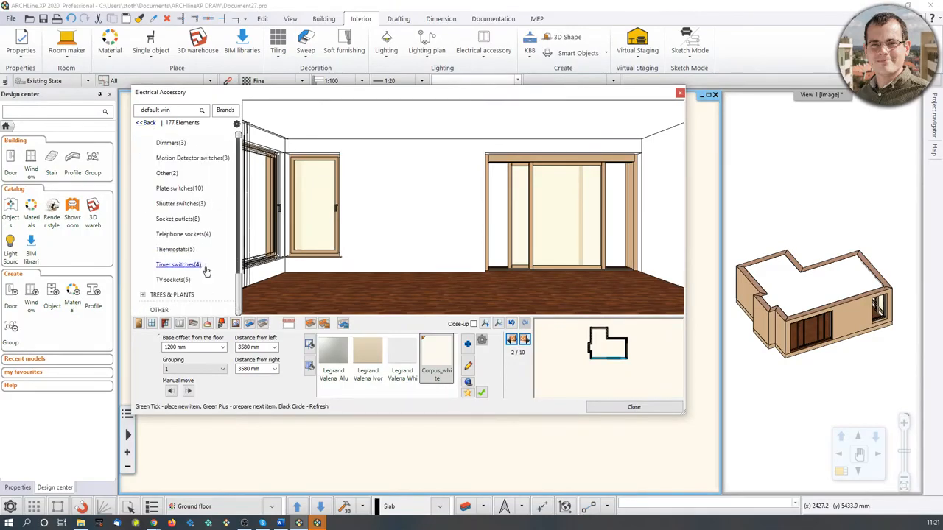
click(181, 218)
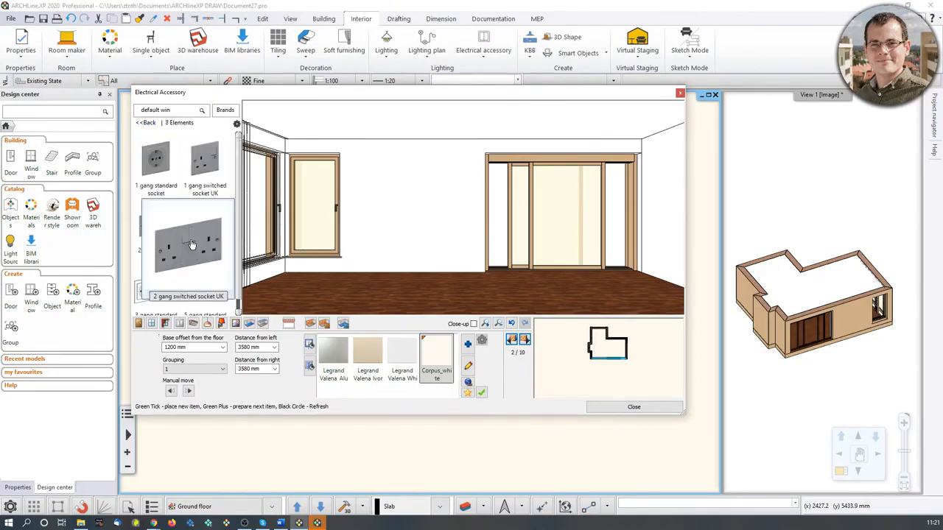
mouse_move(194, 258)
click(158, 170)
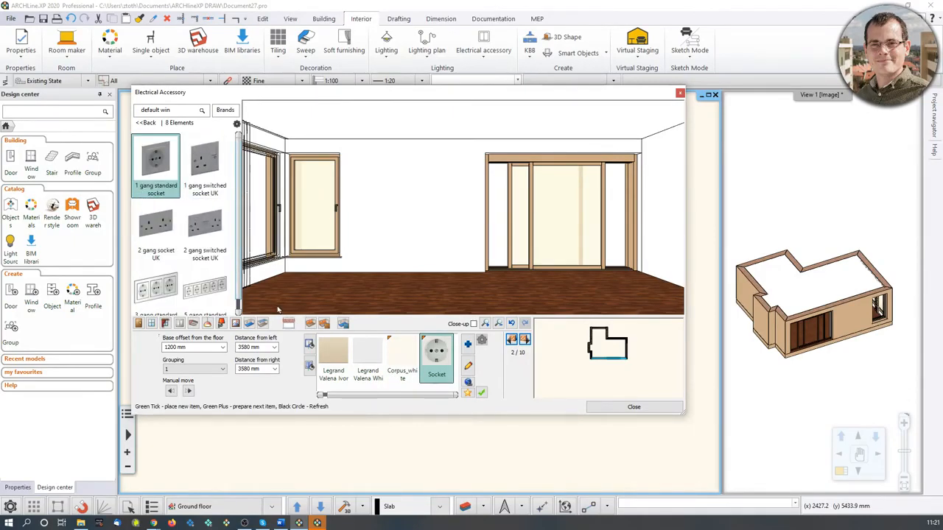
mouse_move(163, 176)
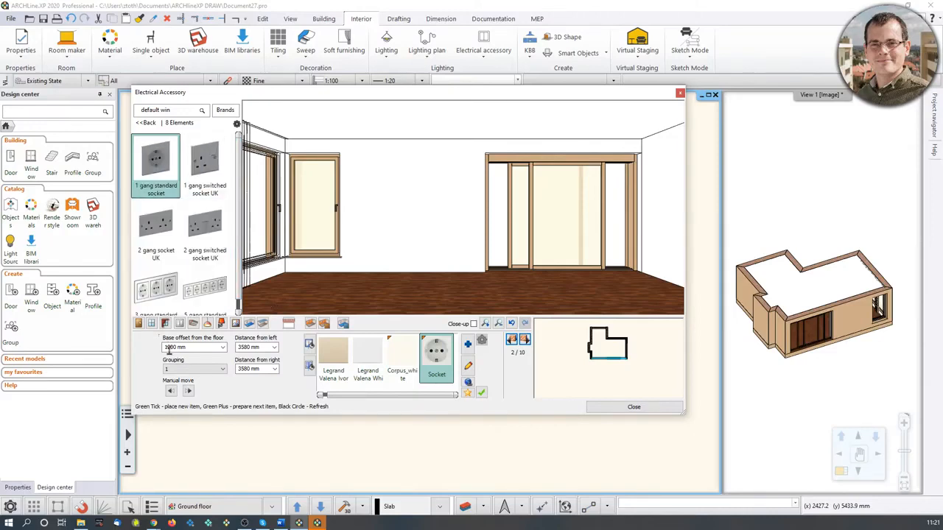
click(221, 370)
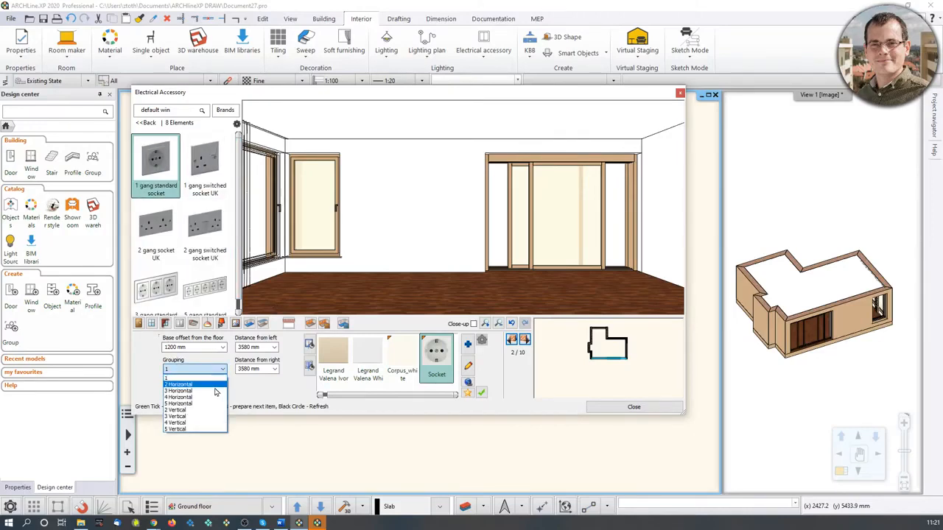
click(187, 395)
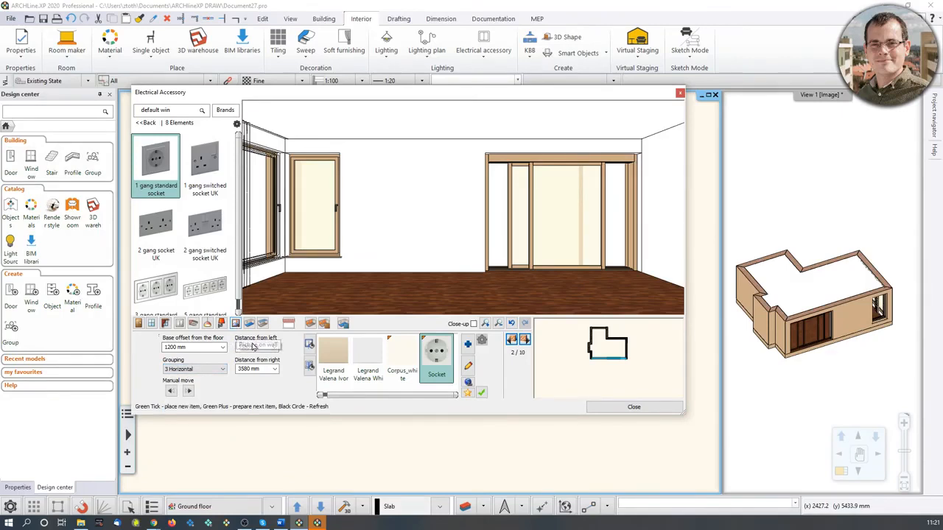
Set the socket's base offset from the floor to 300 mm and place the socket group on the wall.
double_click(168, 349)
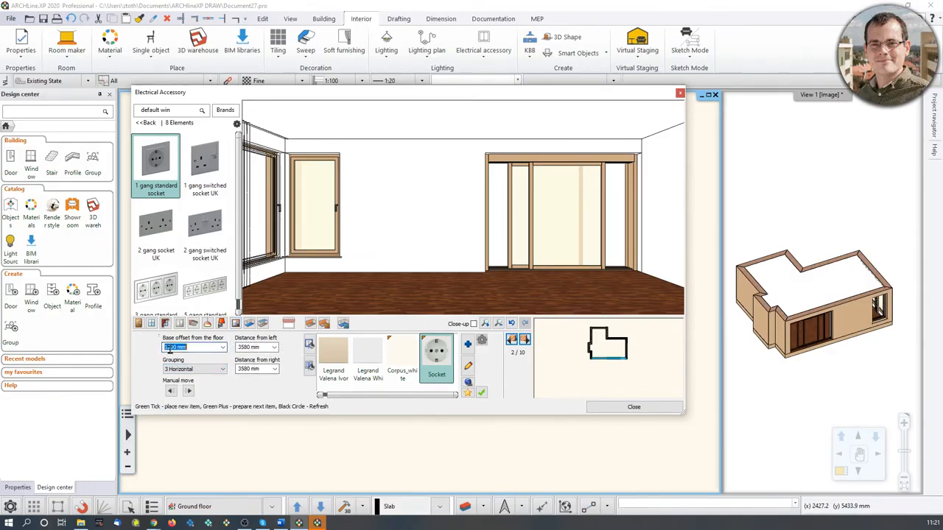
text(300)
click(483, 393)
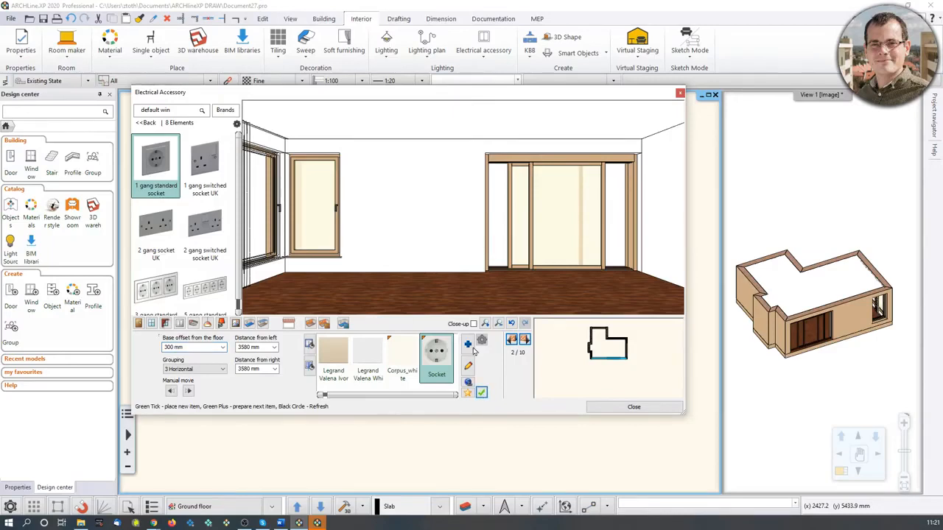
click(482, 393)
scroll(459, 267, up, 4)
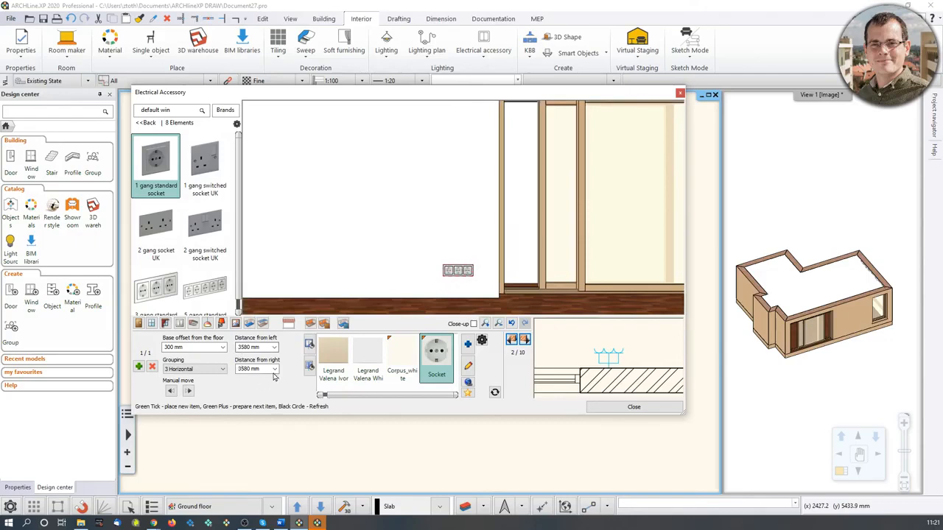
scroll(459, 251, down, 3)
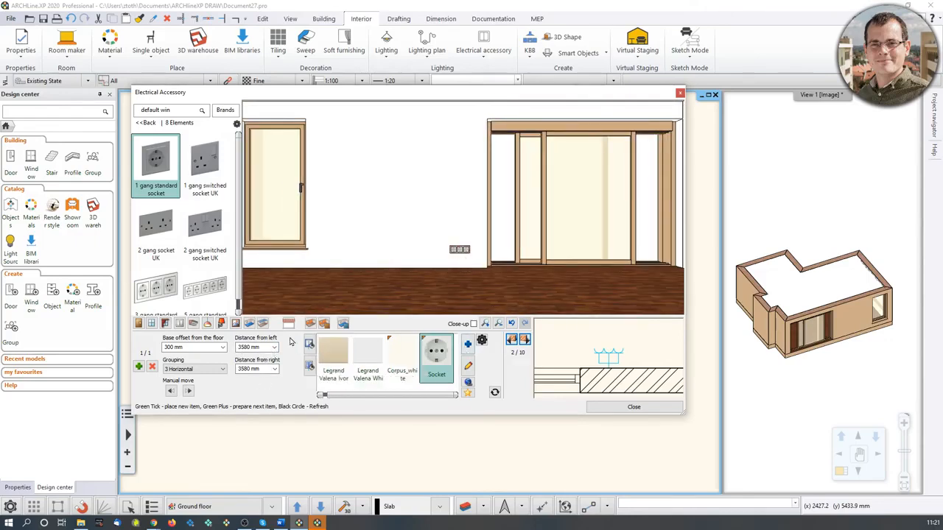
Move to the ninth wall and choose the 1 gang 2 way switch from the Plate switches category.
click(512, 340)
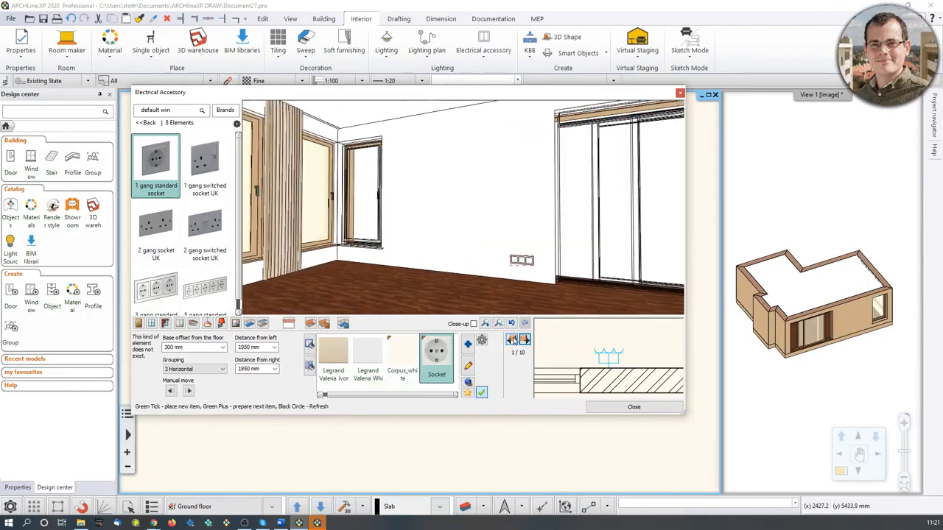
click(512, 339)
click(512, 340)
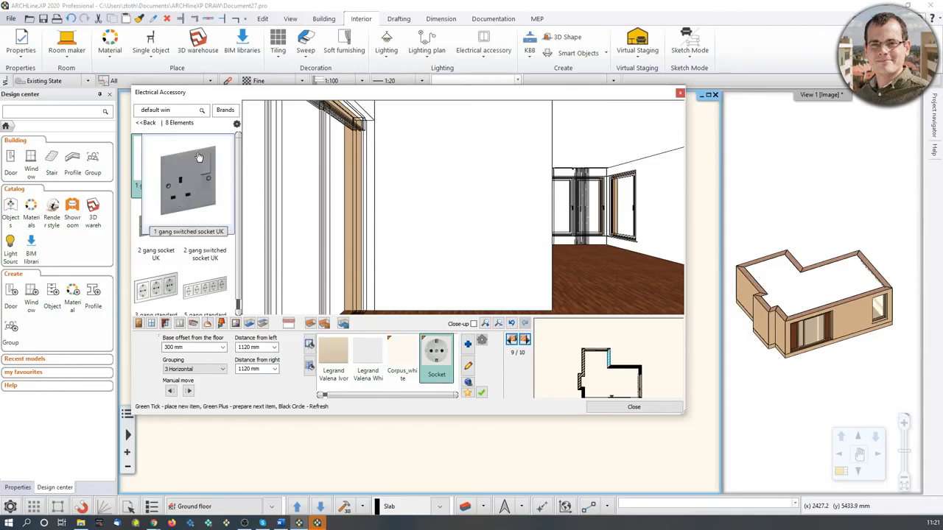
click(145, 124)
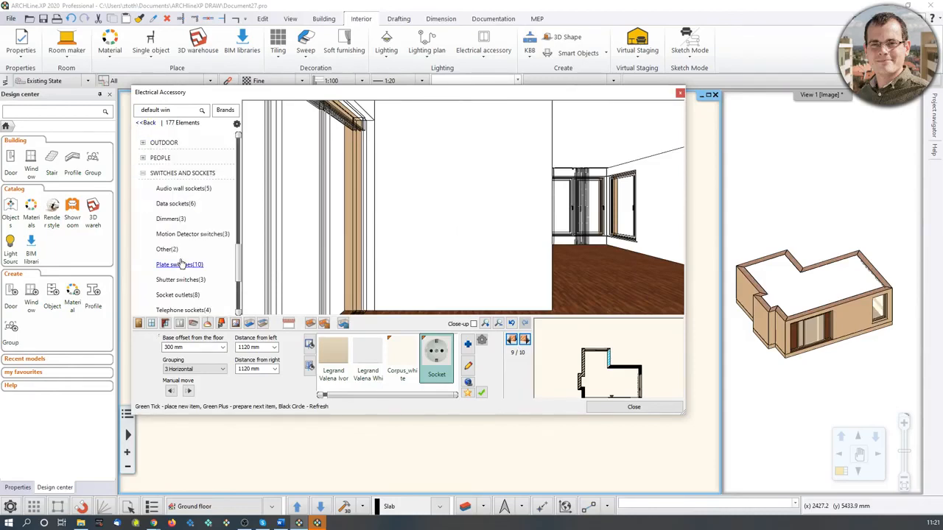
scroll(216, 269, down, 1)
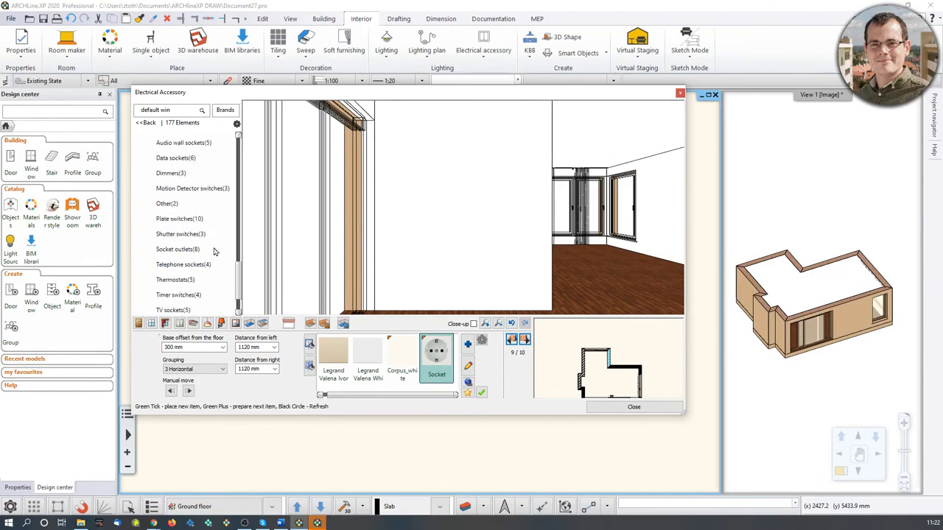
click(184, 219)
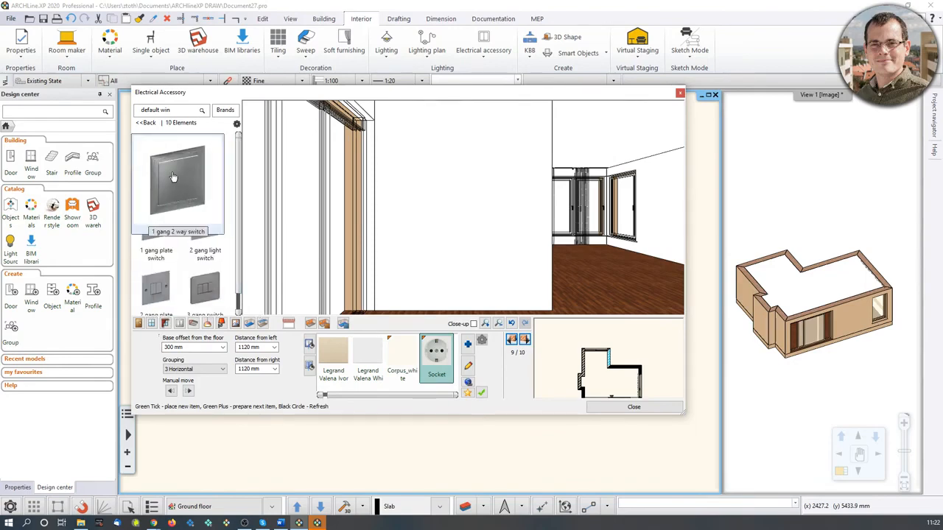
click(169, 187)
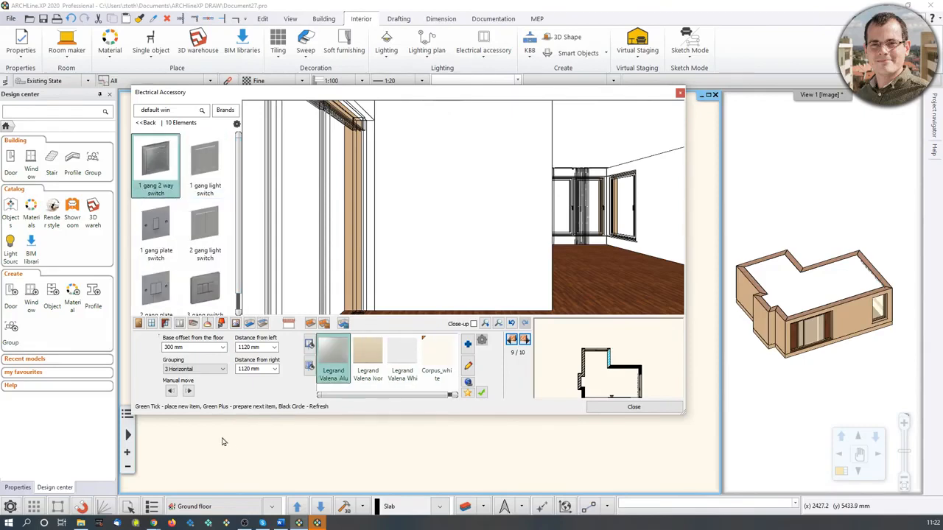
Set the switch's base offset from the floor to 1200 mm and place the switch group on the wall.
click(194, 349)
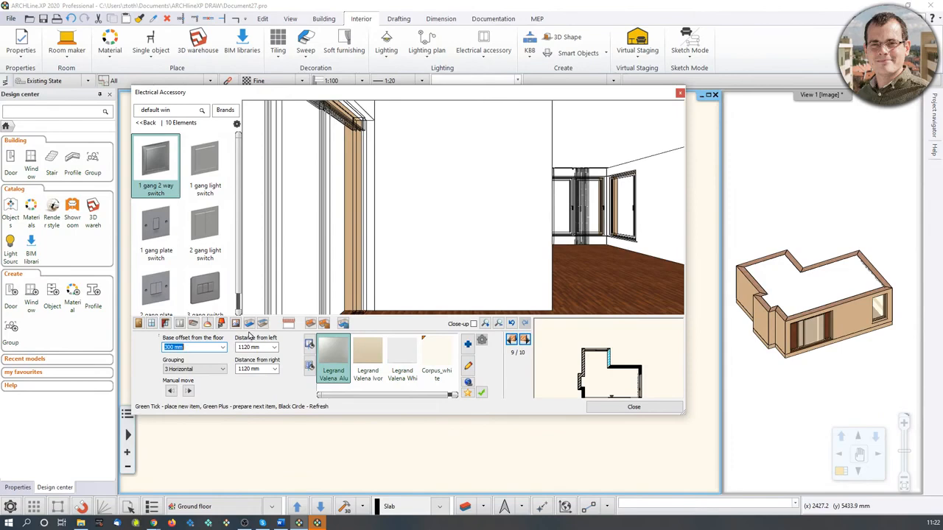
click(444, 261)
click(181, 347)
text(1200)
click(481, 393)
click(481, 392)
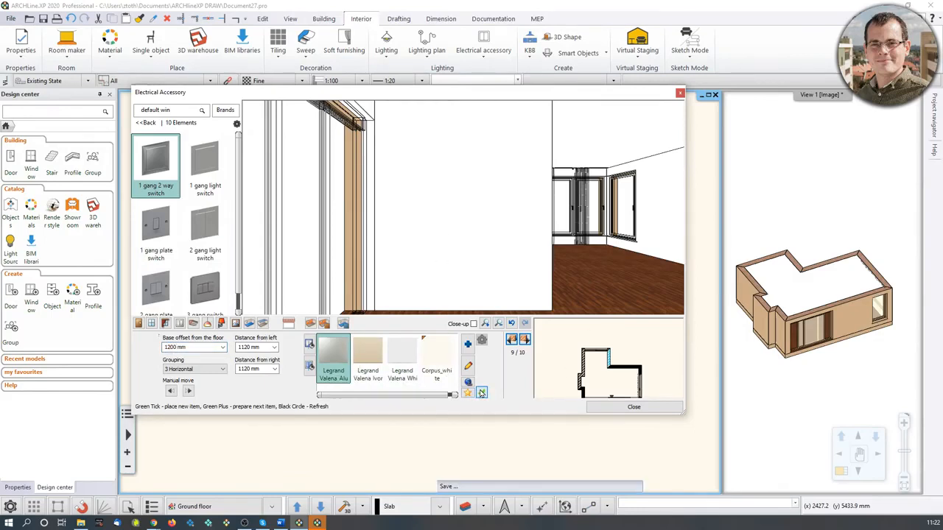
scroll(464, 215, up, 8)
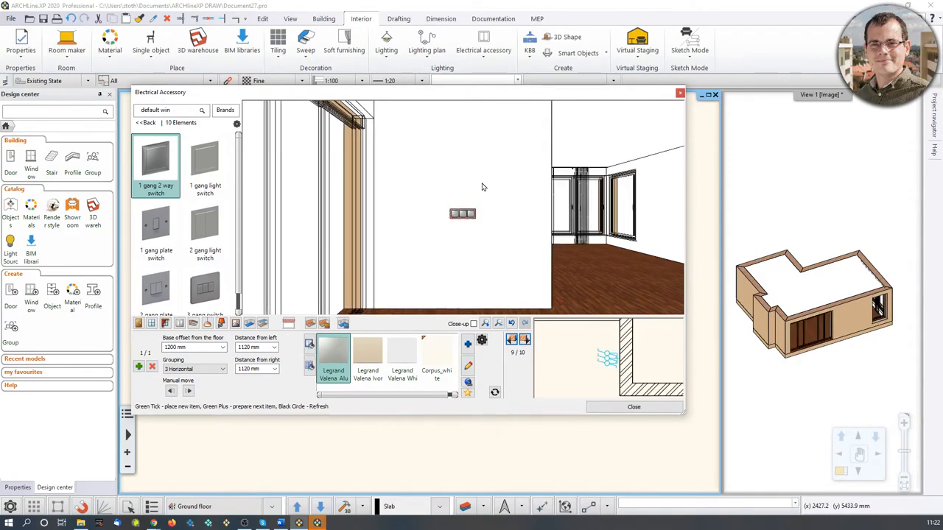
scroll(463, 223, down, 5)
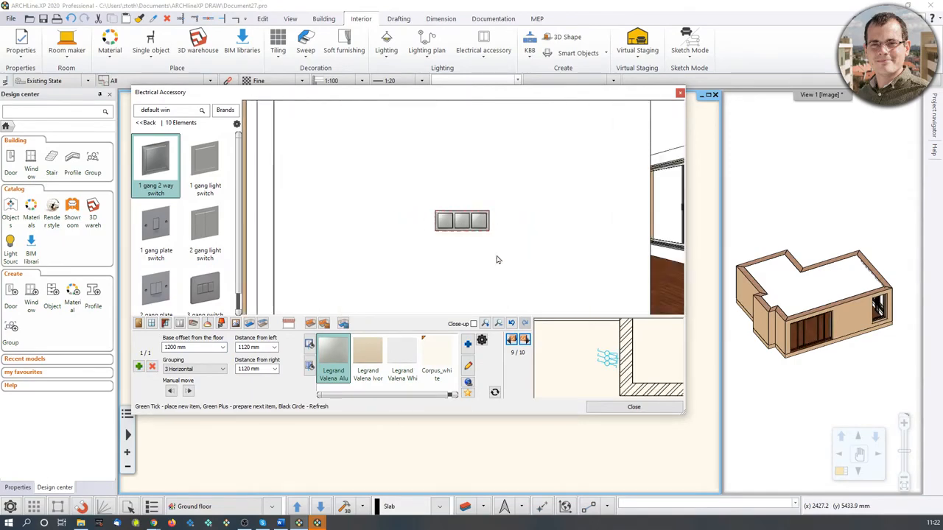
Close the electrical accessory dialog and inspect the placed switches and sockets in the floor plan.
click(679, 93)
scroll(383, 259, up, 5)
scroll(382, 259, up, 2)
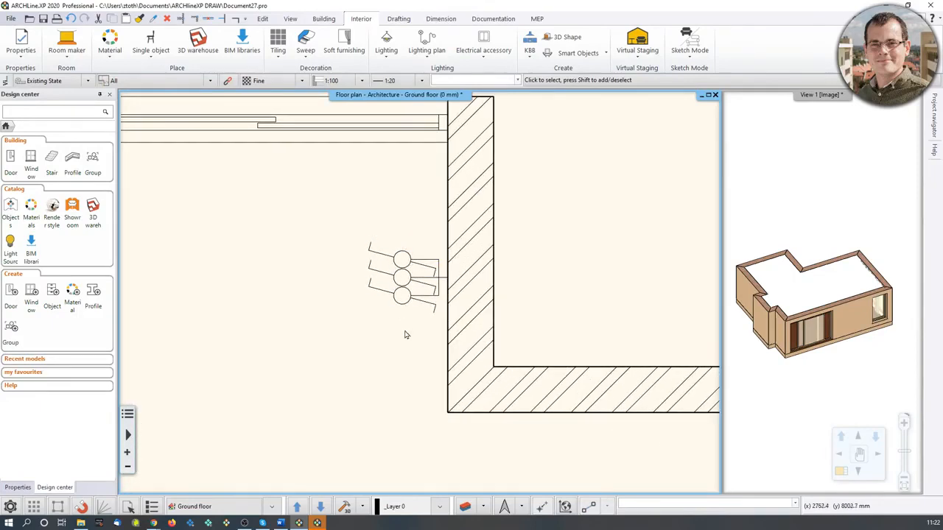
click(428, 286)
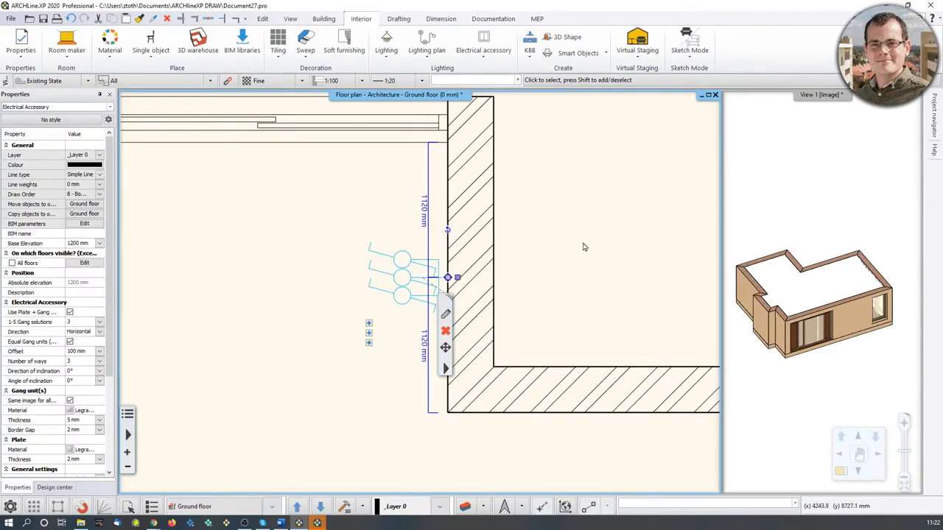
click(518, 260)
scroll(479, 295, down, 6)
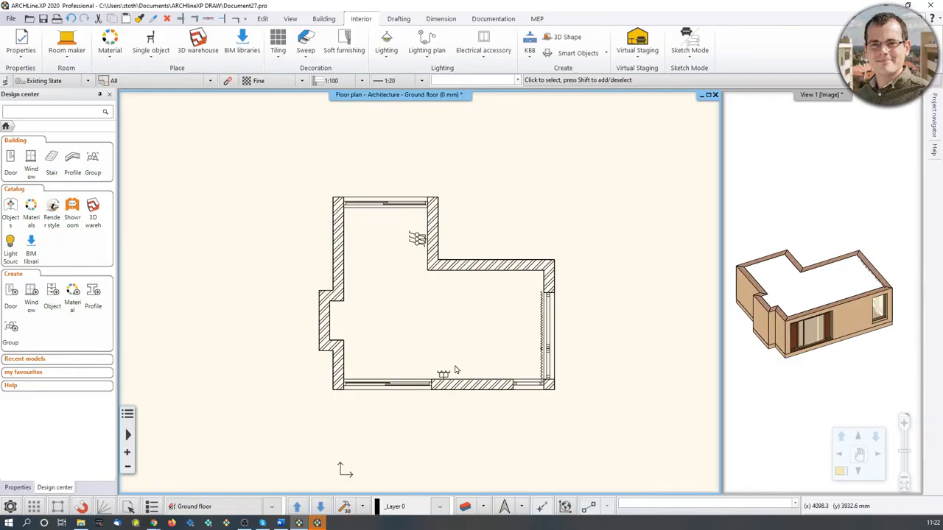
scroll(453, 369, up, 3)
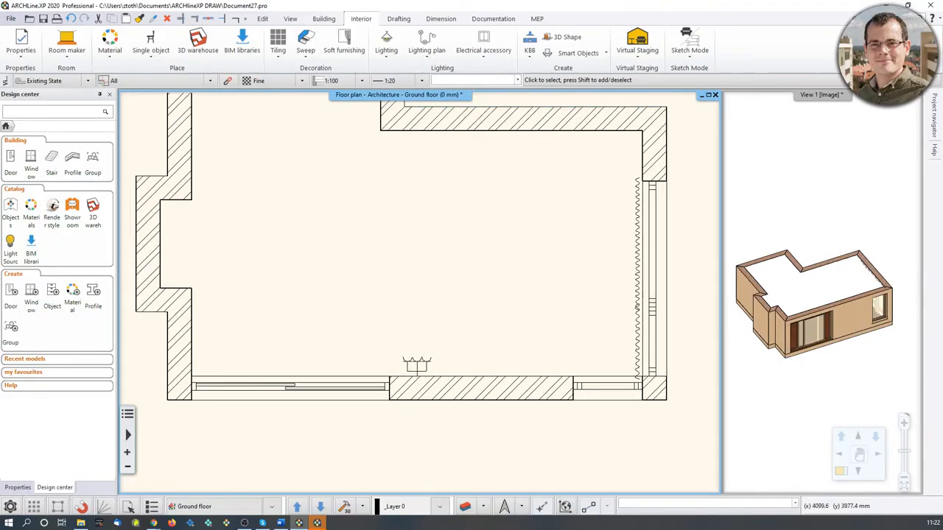
scroll(446, 353, down, 2)
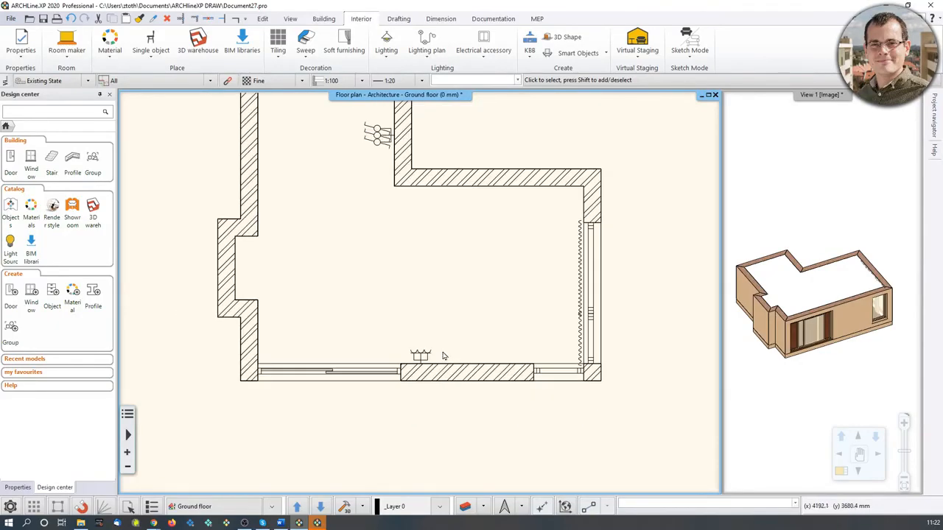
Open Room maker inside the room, switch to profiles and pick the px-022 profile.
click(78, 58)
click(83, 73)
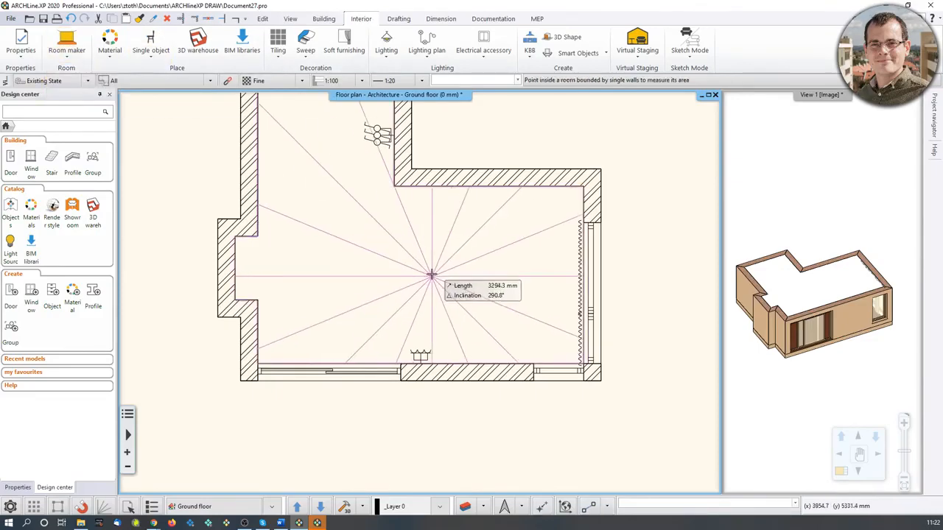
click(422, 258)
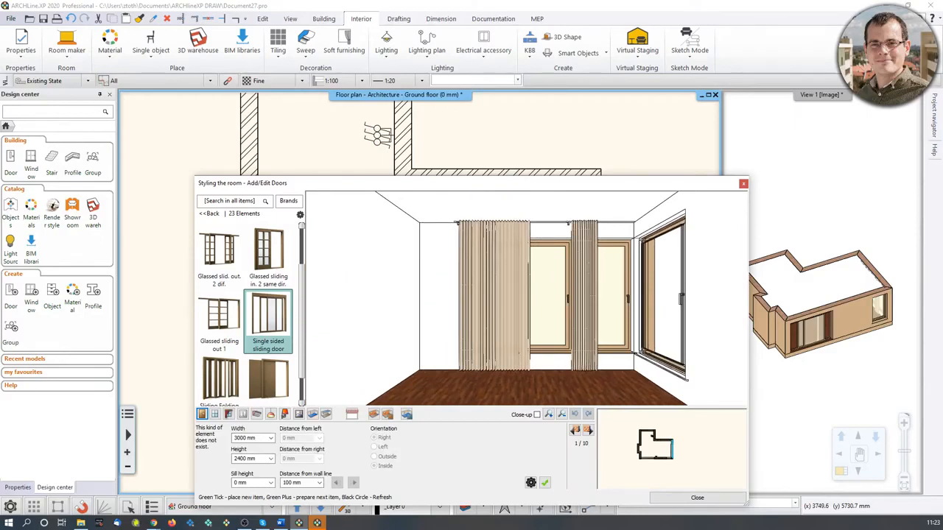
click(257, 414)
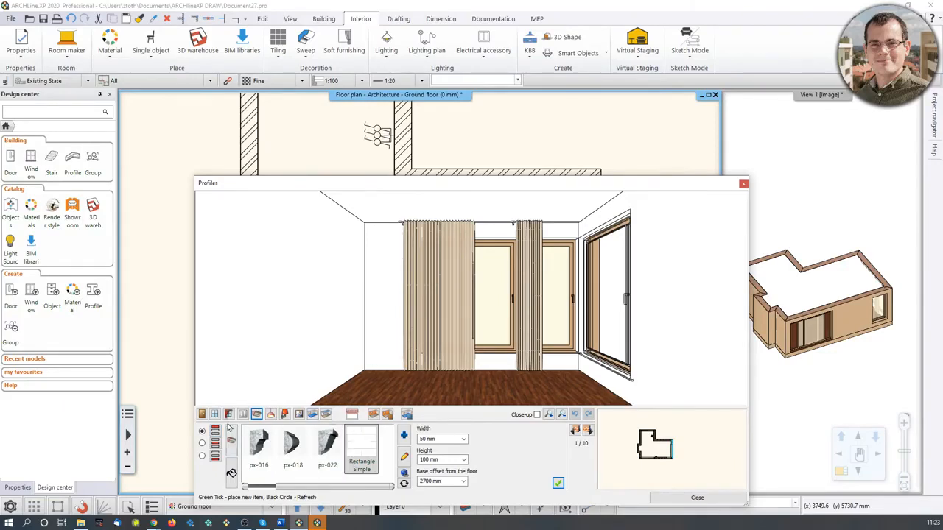
click(328, 447)
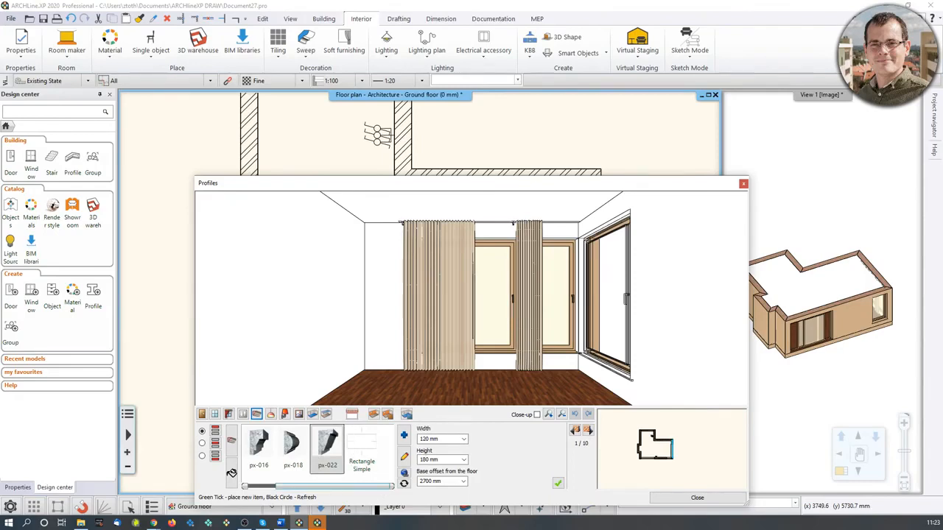
Set the profile's width to 20 mm and height to 100 mm and place it around the room.
click(426, 440)
text(20)
click(427, 460)
click(427, 460)
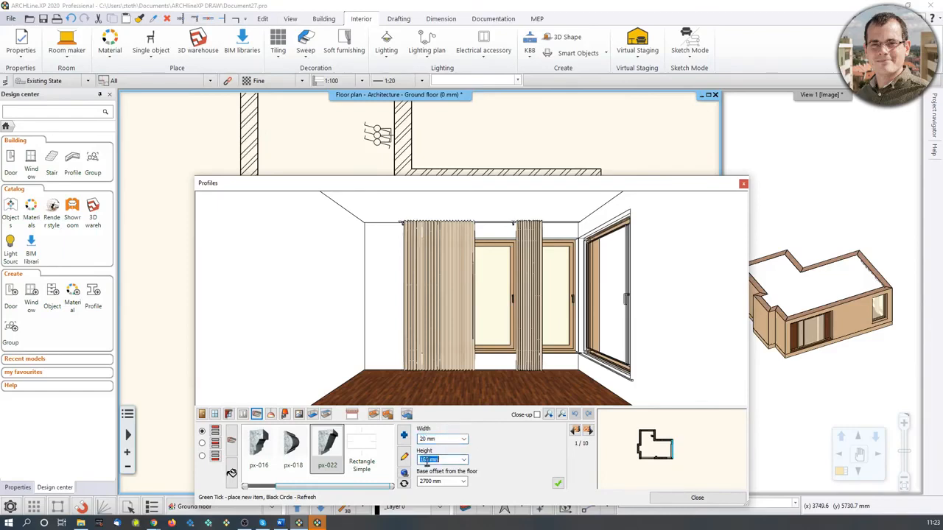
text(100)
click(559, 486)
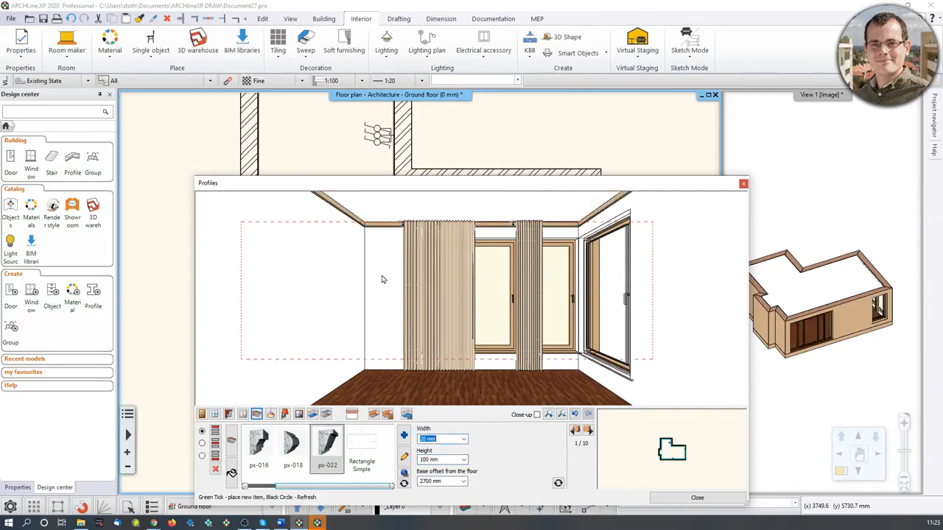
Apply the LIGHT GRAY 17 material to the ceiling profile.
middle_drag(383, 278, 385, 242)
scroll(372, 233, up, 4)
scroll(310, 222, down, 1)
scroll(310, 237, up, 4)
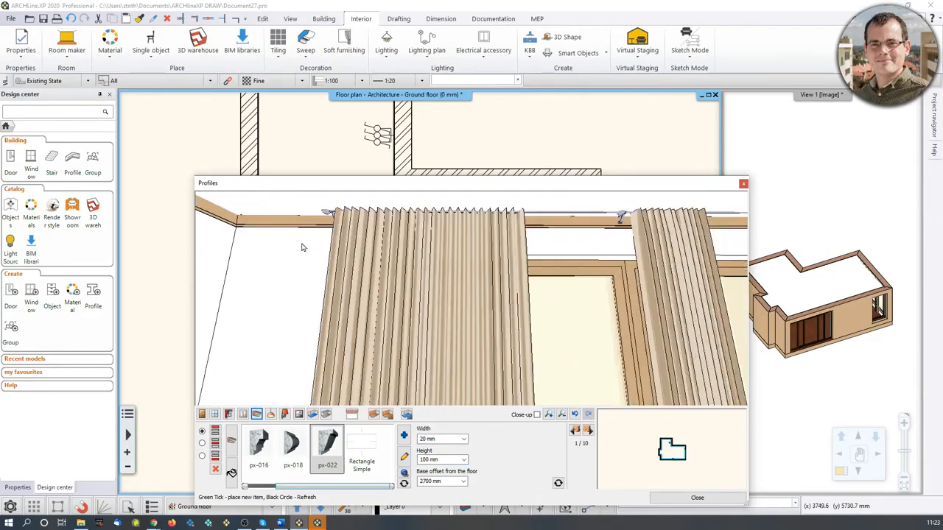
scroll(288, 232, down, 4)
middle_drag(308, 246, 260, 201)
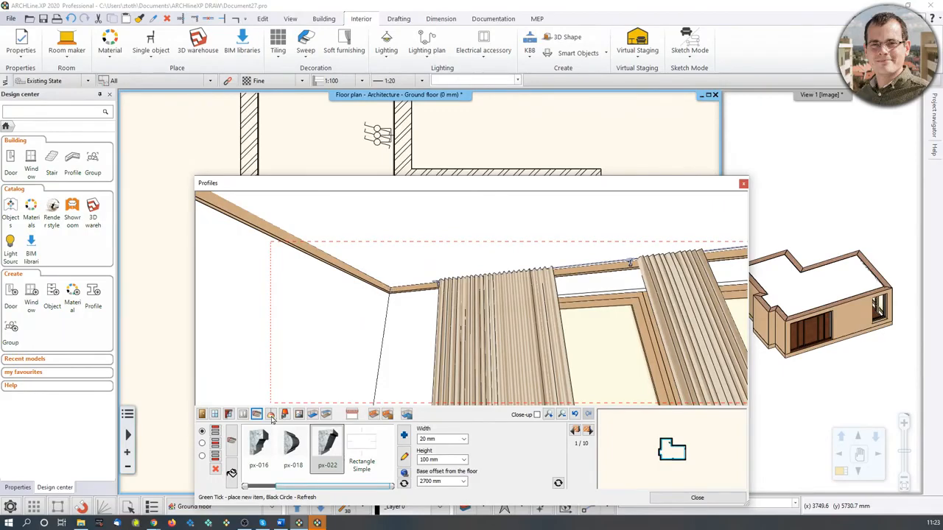
click(231, 473)
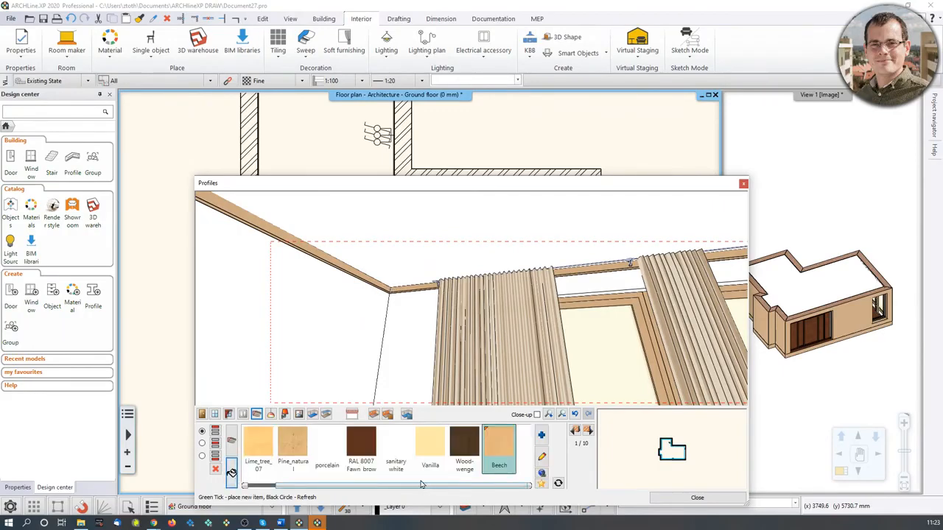
drag(431, 487, 451, 496)
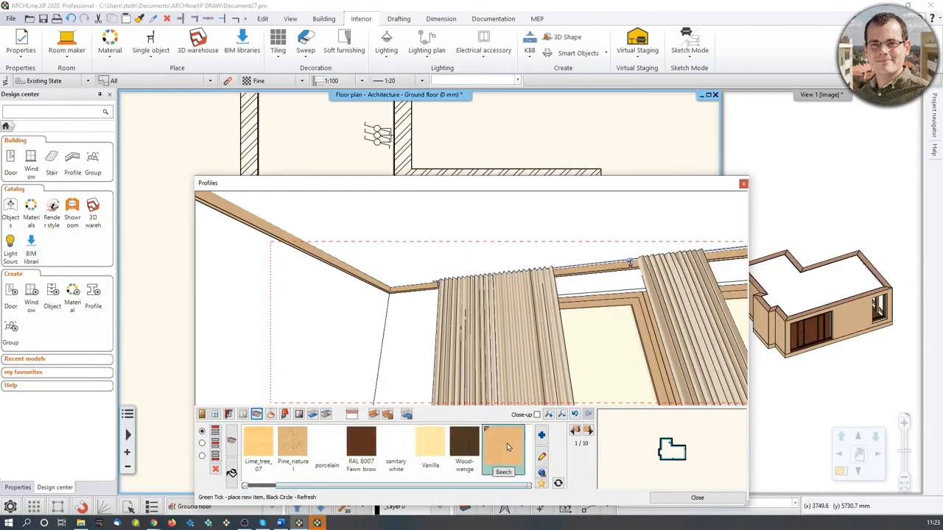
drag(472, 490, 441, 490)
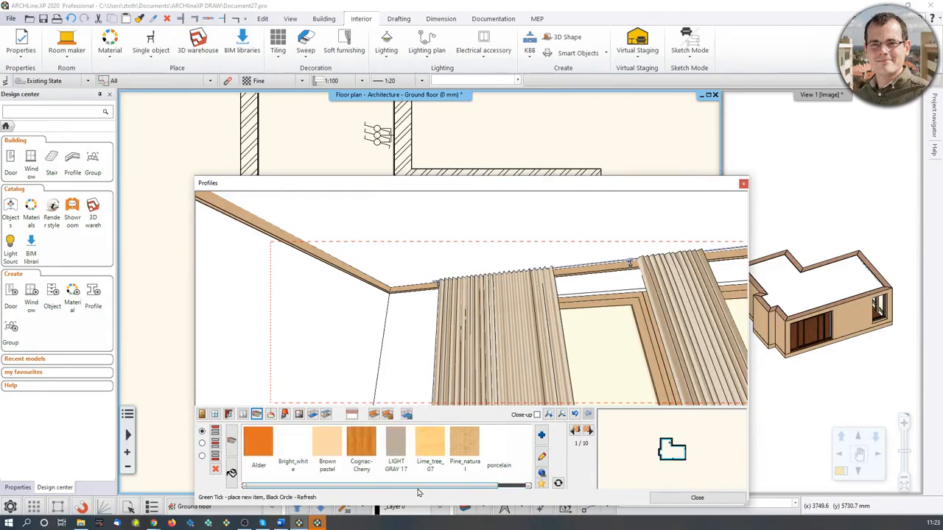
click(395, 446)
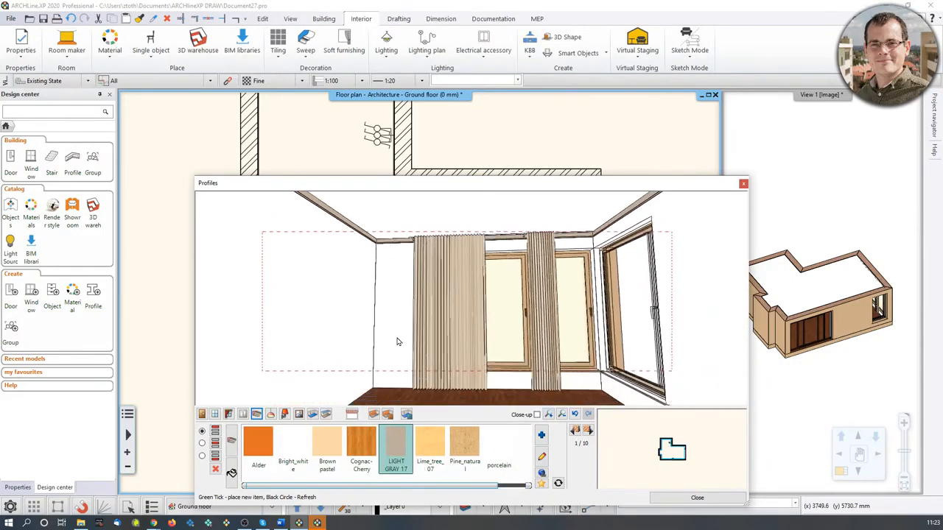
Switch to skirting boards, search the profile library for skirting_board and load skirting_board_006.
click(203, 456)
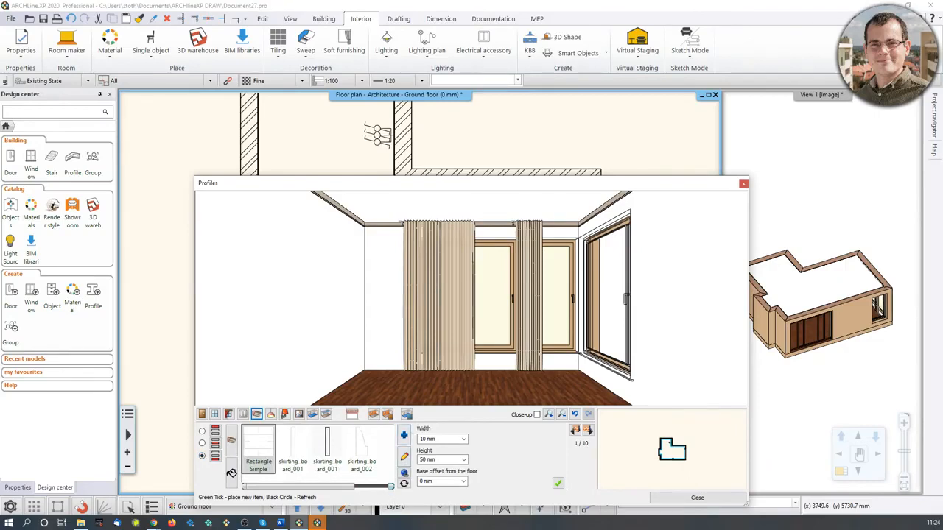
click(404, 438)
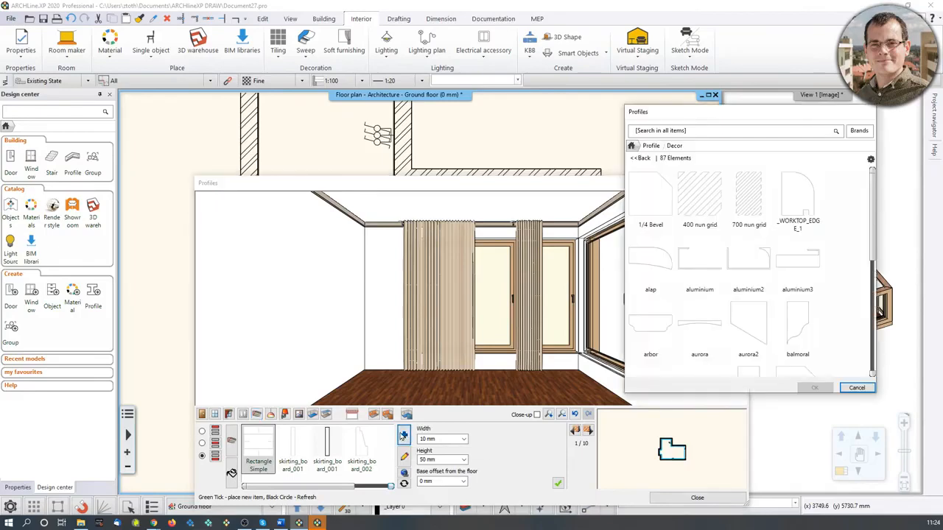
click(652, 147)
click(661, 133)
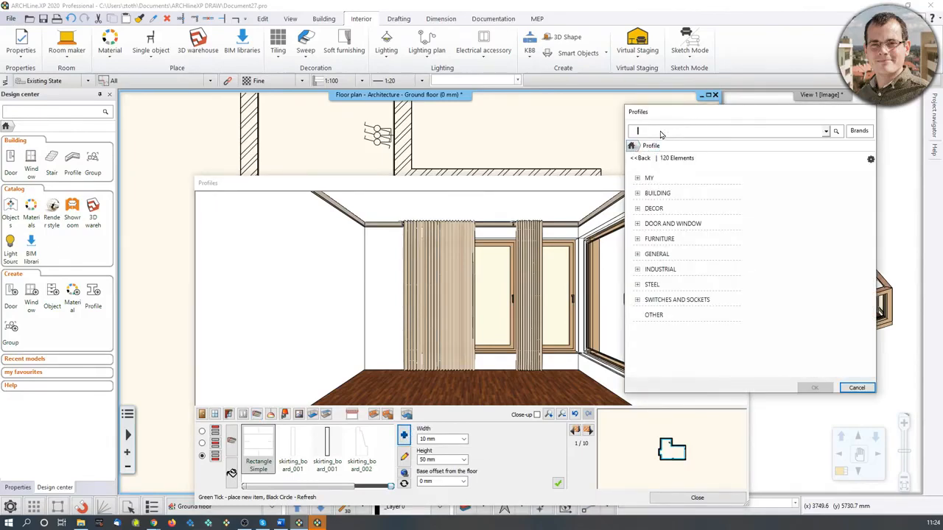
text(skirting_board)
key(Return)
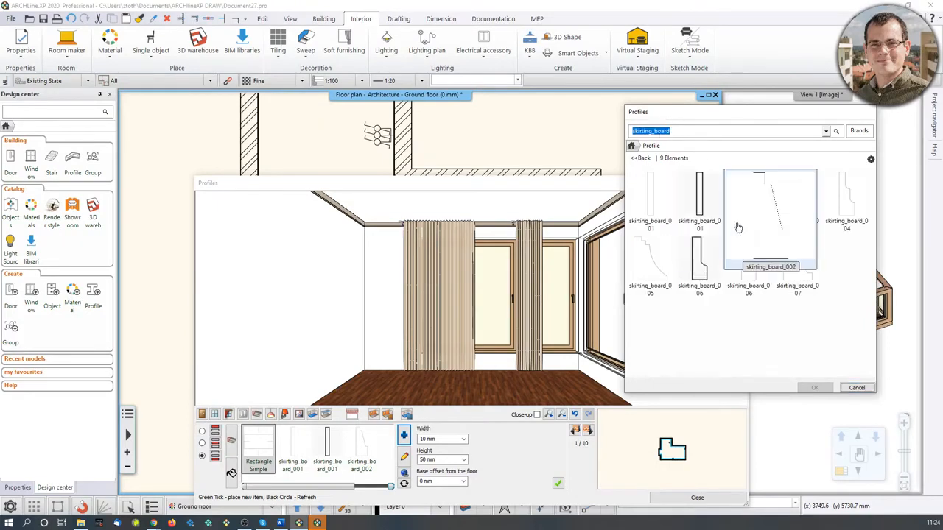
click(699, 263)
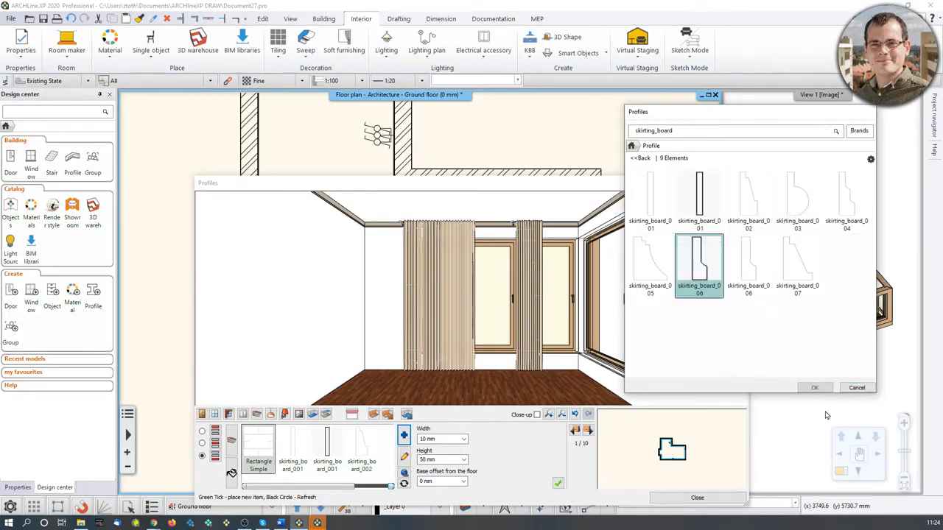
click(818, 388)
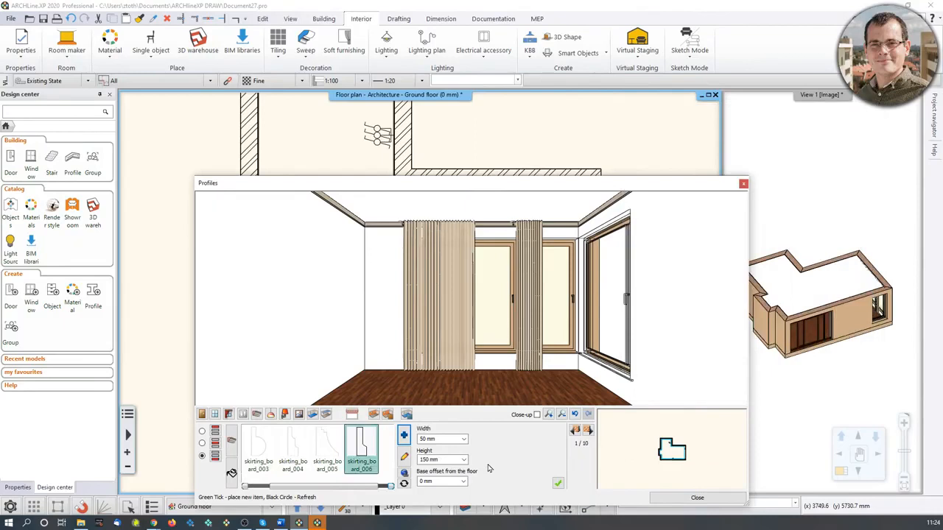
Select skirting_board_006, set its width to 20 mm and place it around the room.
click(377, 449)
text(20)
click(557, 483)
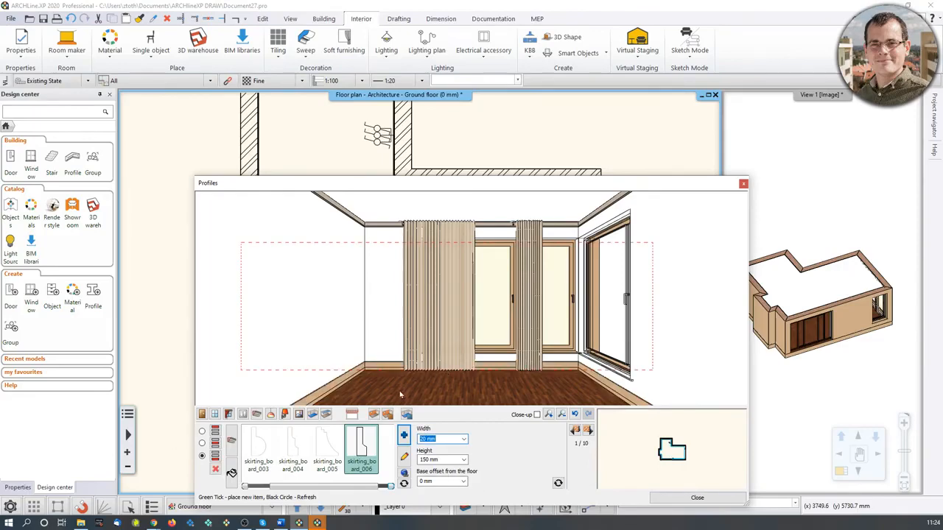
Apply the LIGHT GRAY 17 material to the skirting board.
middle_drag(401, 395, 406, 361)
scroll(347, 329, up, 3)
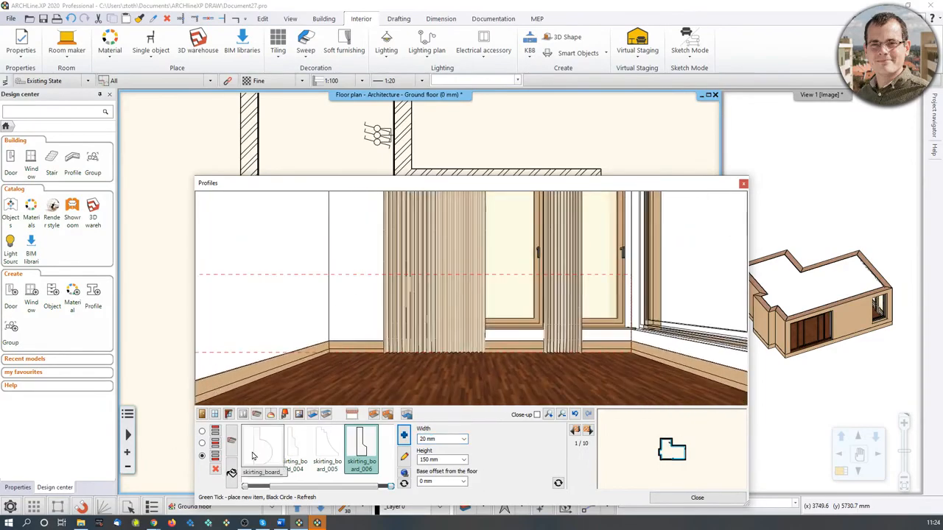
click(231, 472)
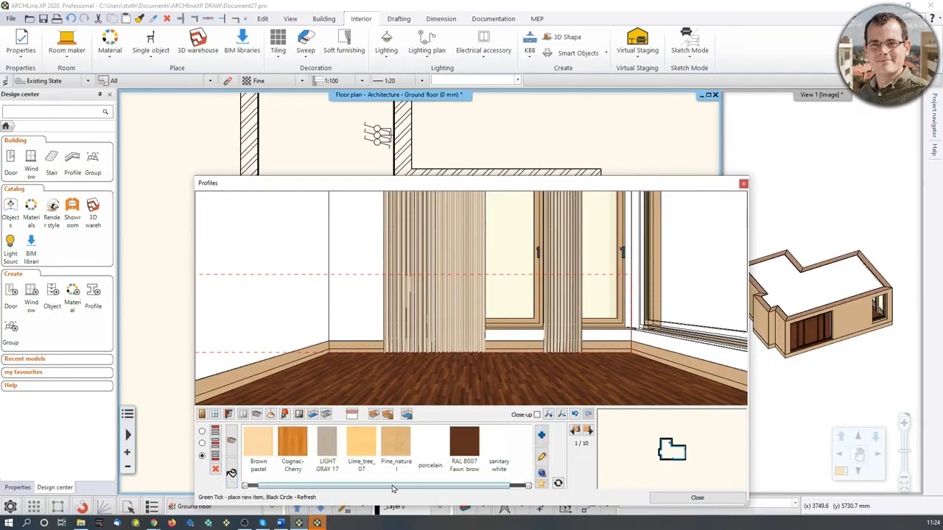
drag(393, 489, 363, 490)
click(396, 442)
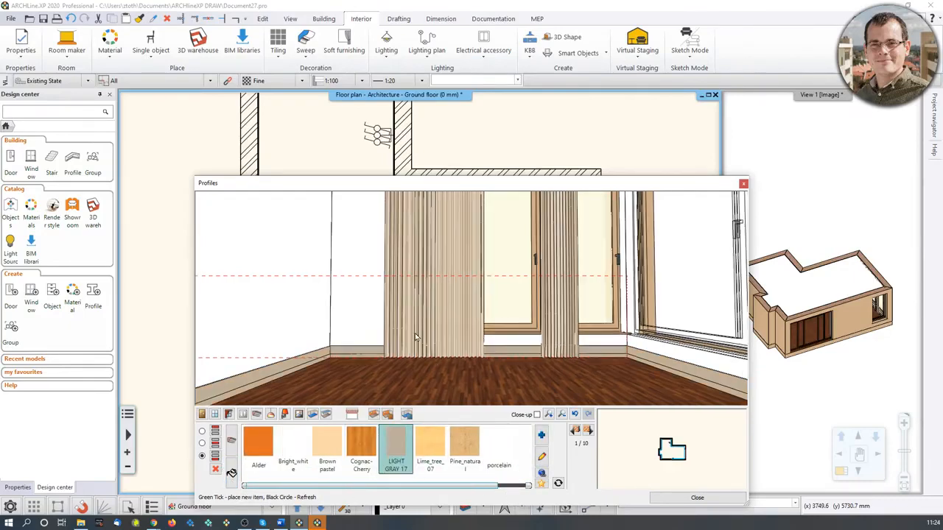
Open the ceiling lamps section of Room maker.
drag(415, 337, 532, 323)
drag(484, 365, 387, 369)
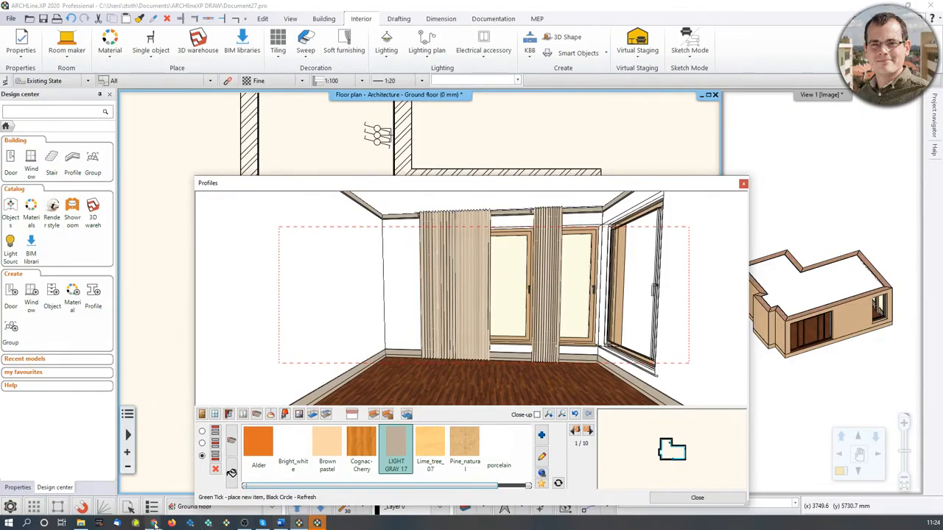
mouse_move(153, 524)
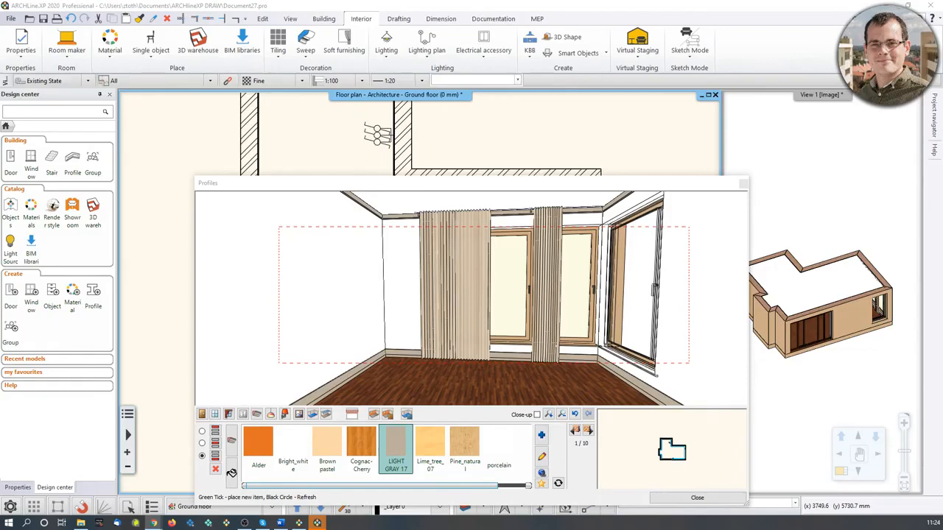
middle_drag(464, 251, 499, 214)
middle_drag(507, 309, 503, 255)
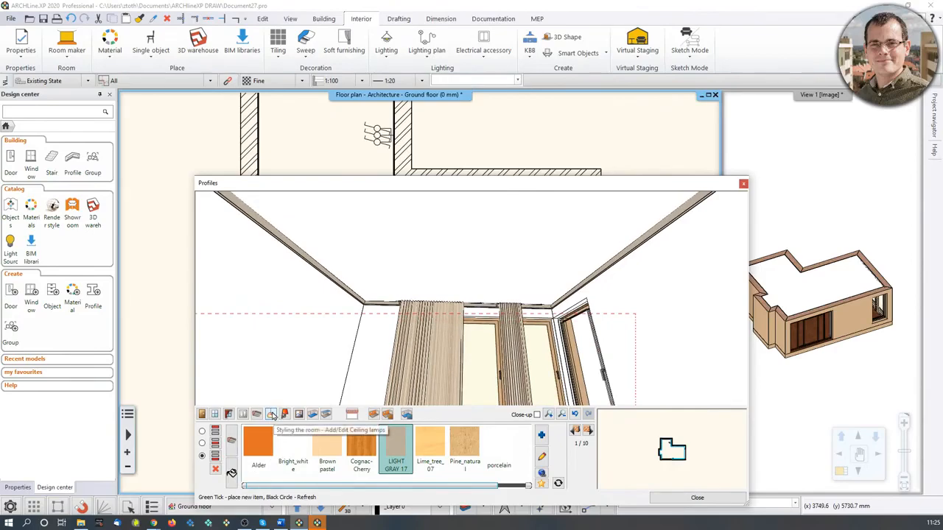
click(271, 414)
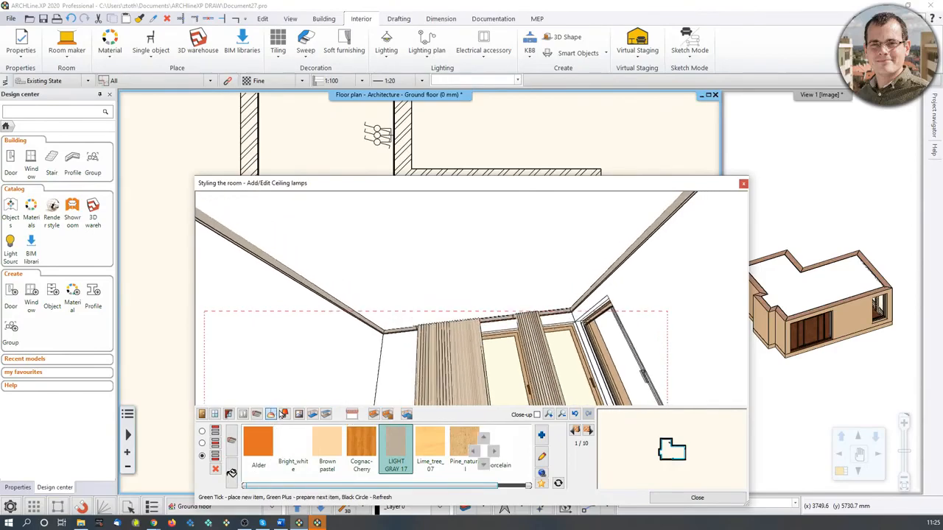
click(281, 523)
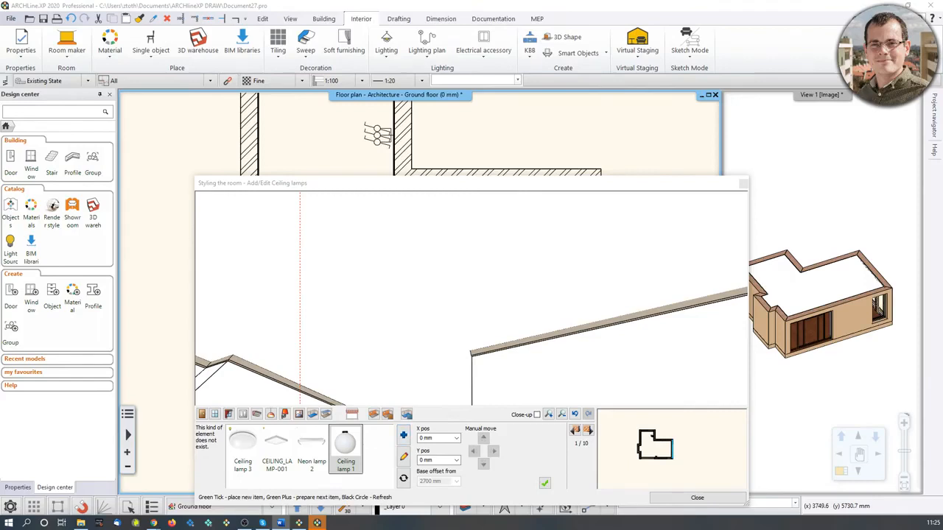
Search the lamp library for deltalight and add the Deltalight fuggo lampa to the ceiling lamps.
click(404, 435)
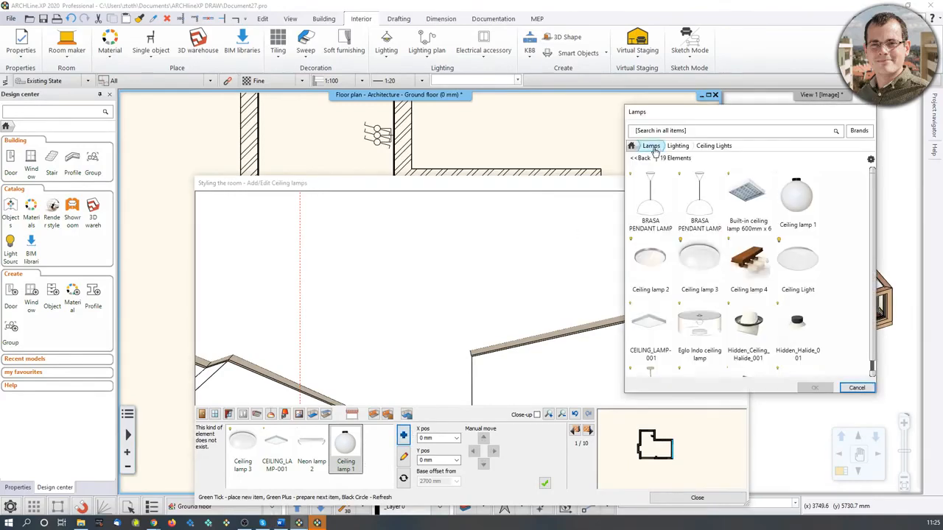
scroll(686, 275, down, 3)
scroll(686, 274, up, 3)
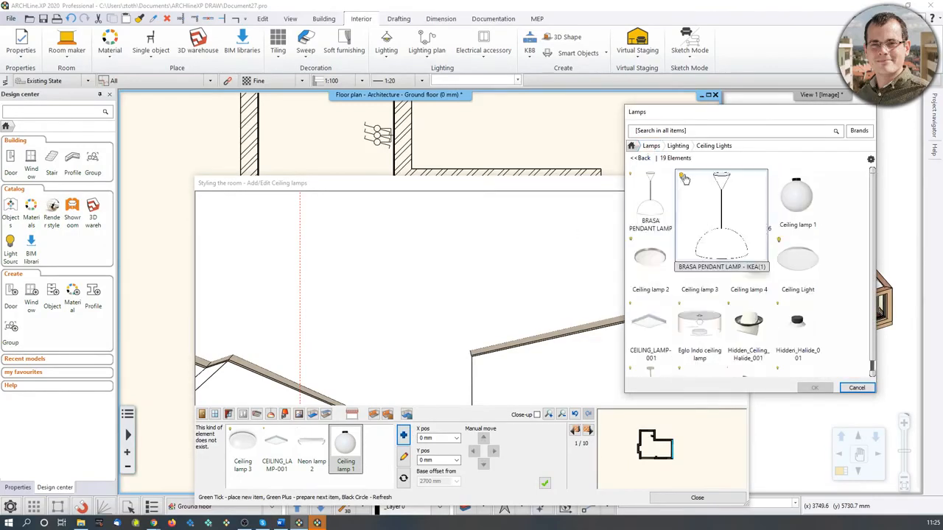
click(651, 146)
click(659, 130)
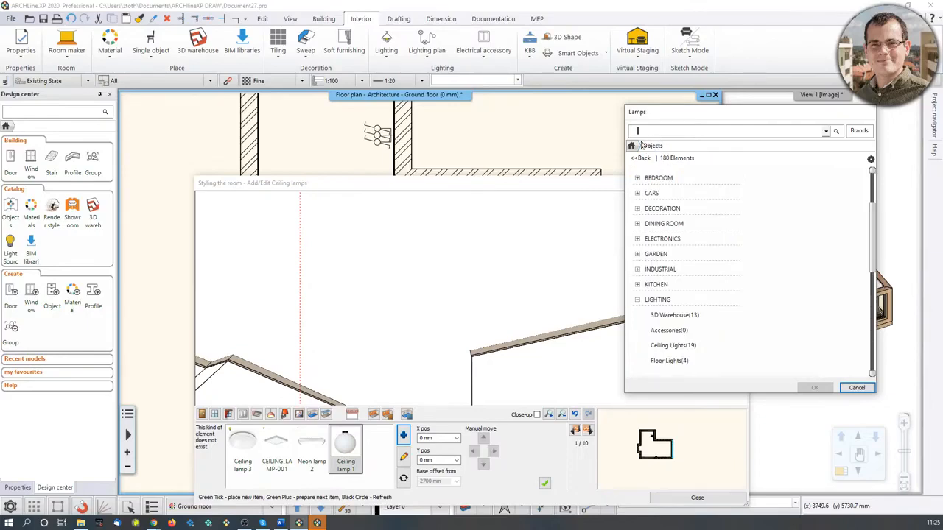
text(deltalight)
key(Return)
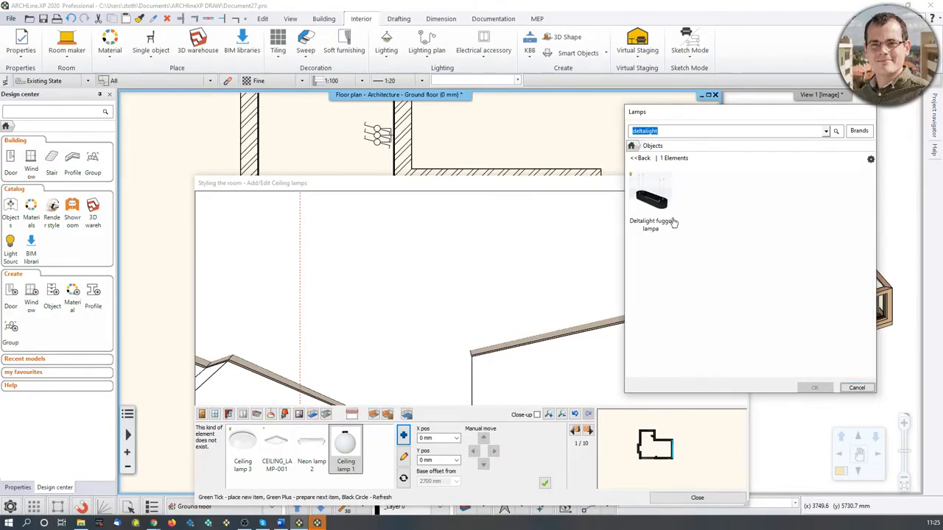
click(651, 198)
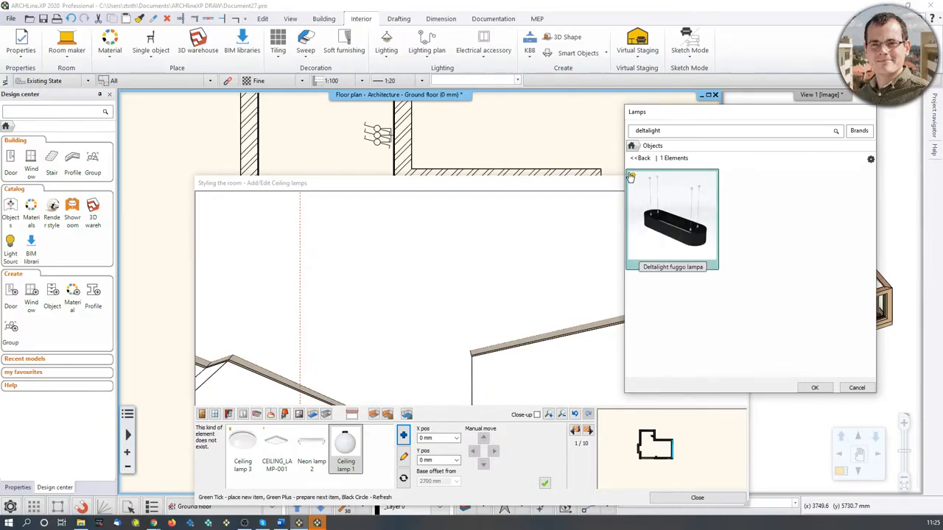
click(815, 387)
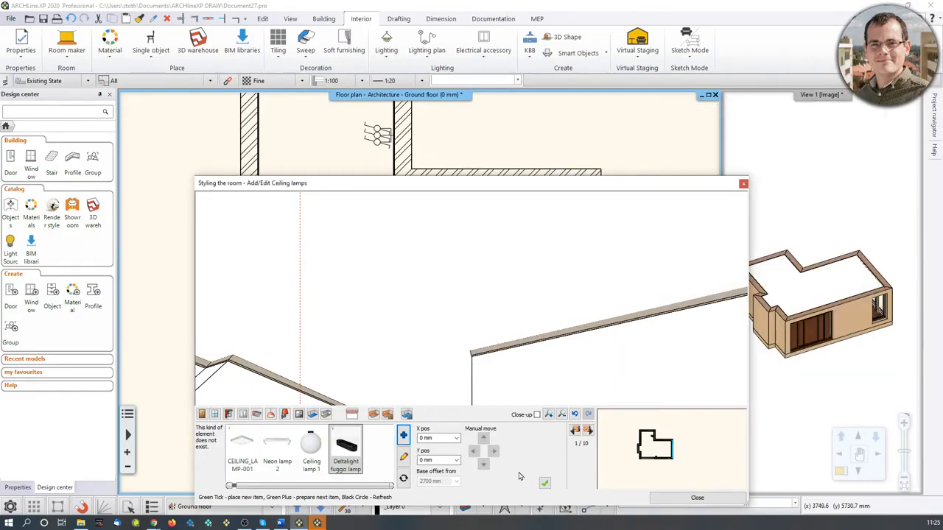
Set the lamp's X position to -1800 mm and place it on the ceiling.
click(436, 440)
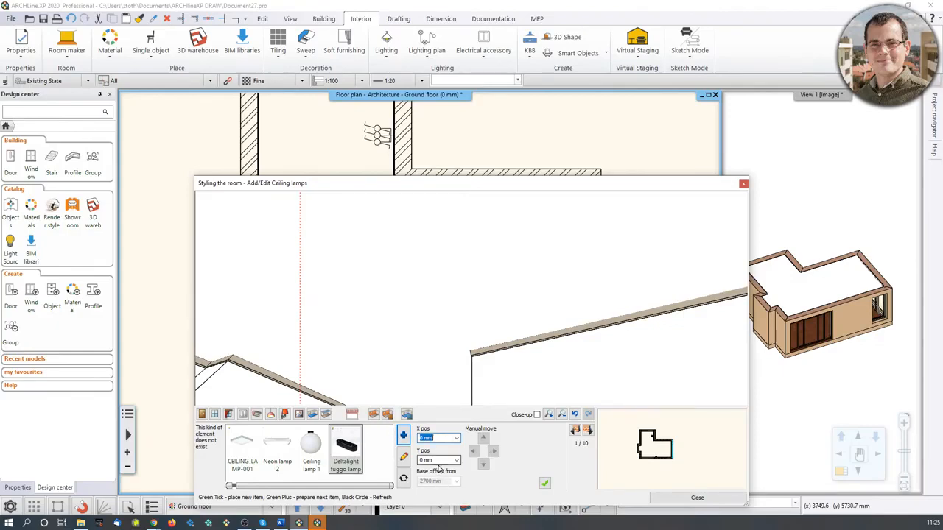
text(180)
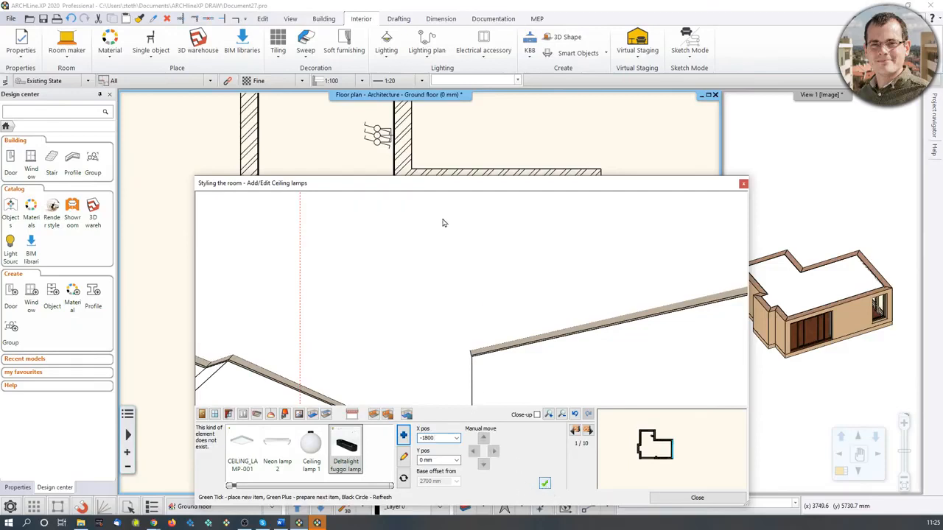
middle_drag(358, 337, 335, 356)
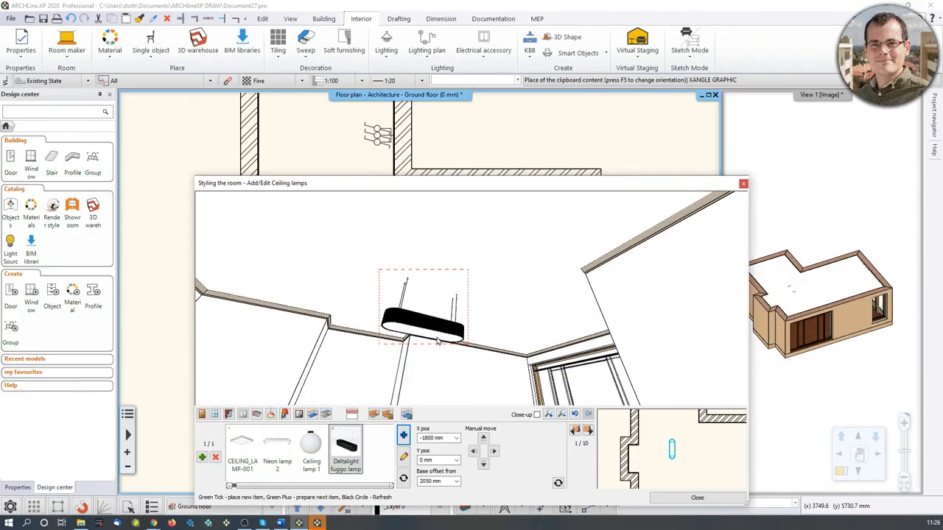
Search the lamp library for grid in 2 and add the GRID IN 2 REO lamp to the ceiling lamps.
drag(437, 352, 442, 382)
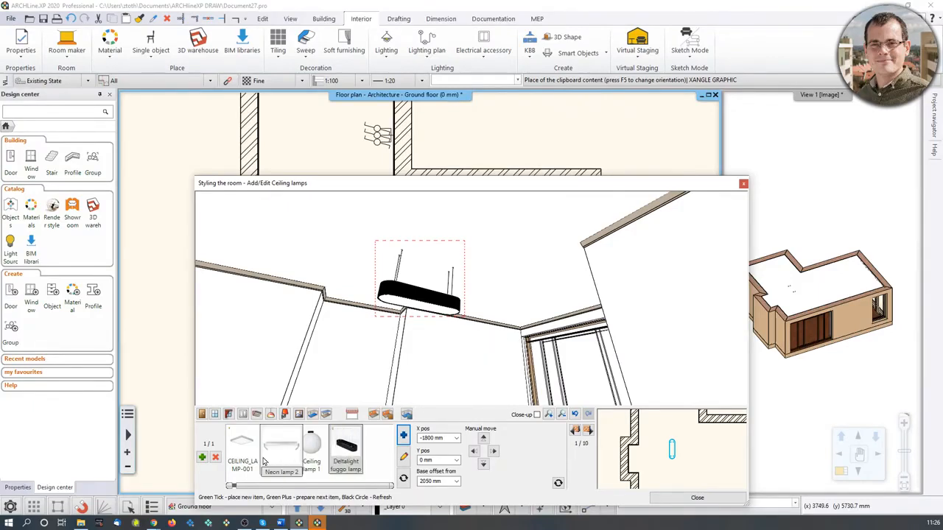
drag(501, 269, 543, 223)
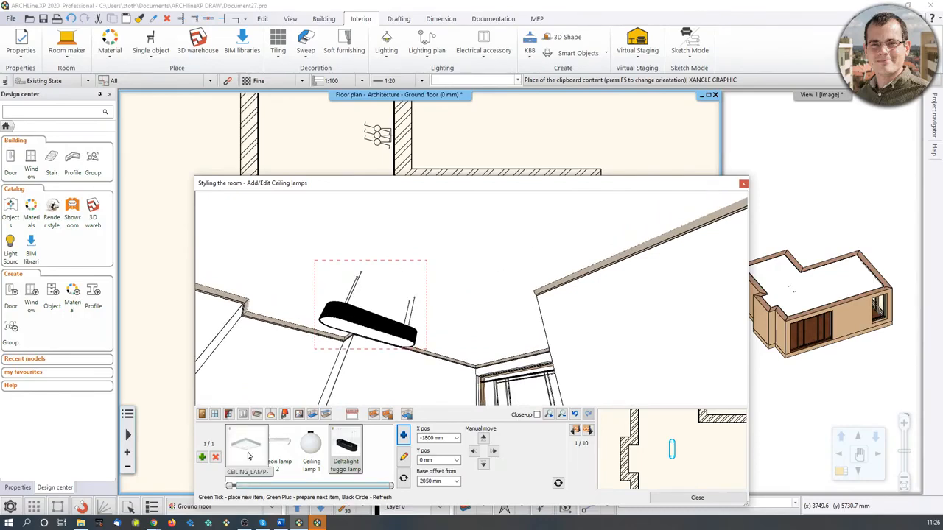
click(204, 459)
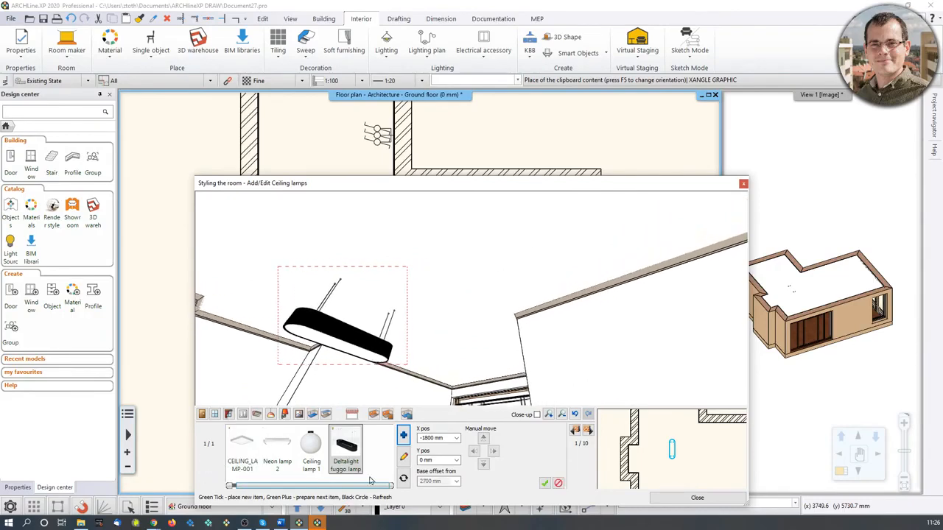
click(404, 451)
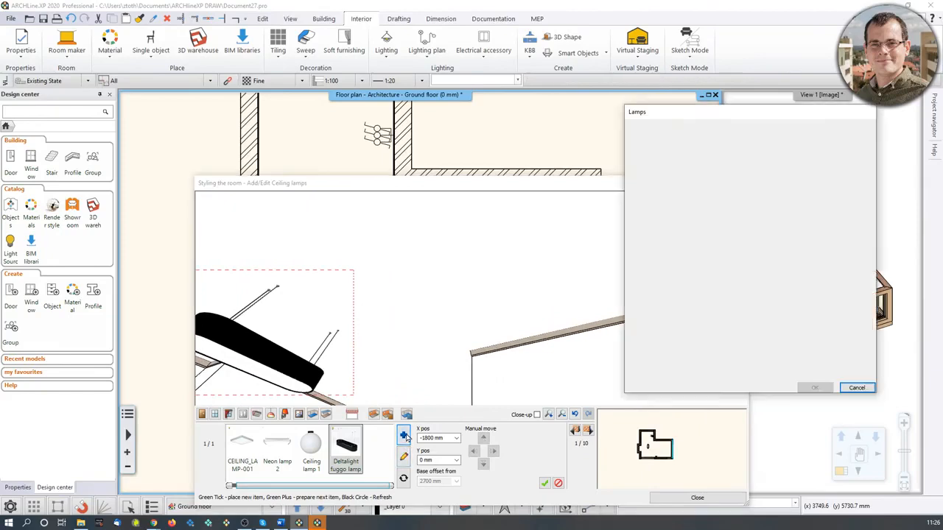
scroll(810, 244, down, 3)
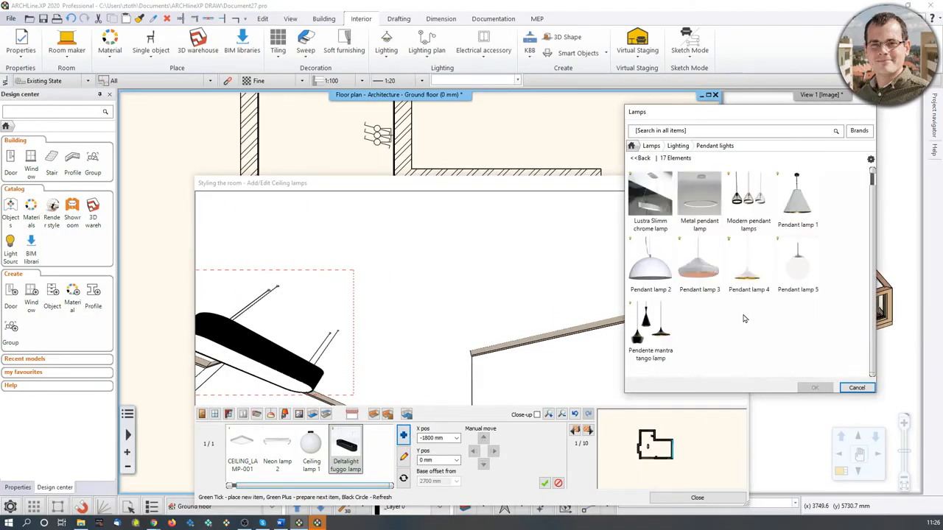
scroll(700, 254, up, 3)
click(652, 146)
click(685, 133)
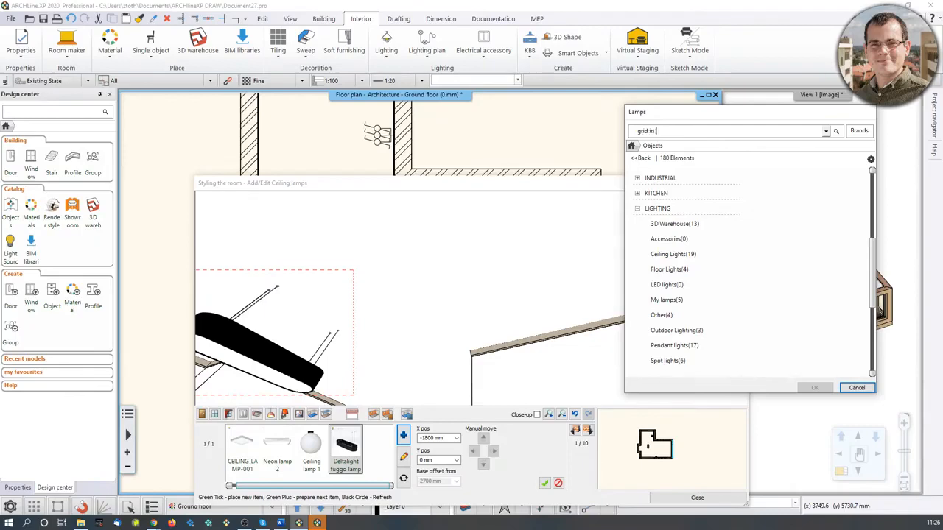
key(Return)
click(665, 221)
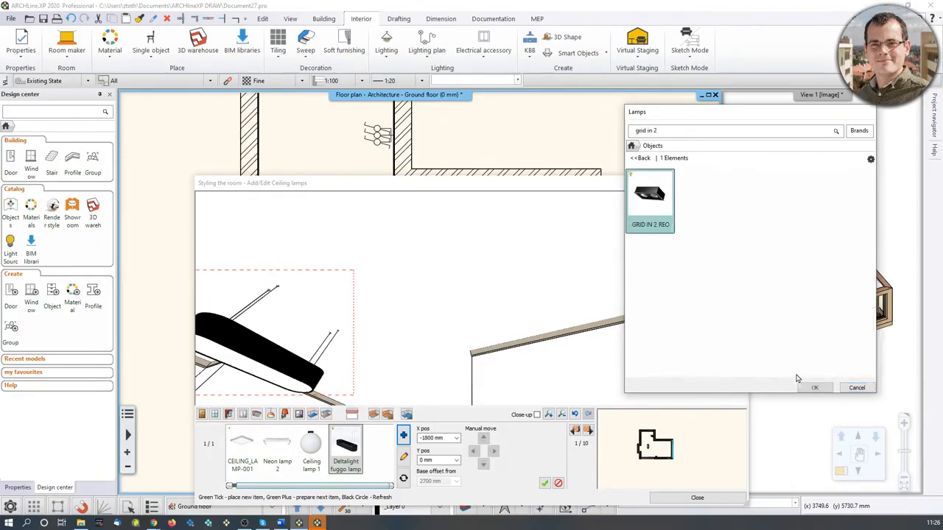
click(815, 388)
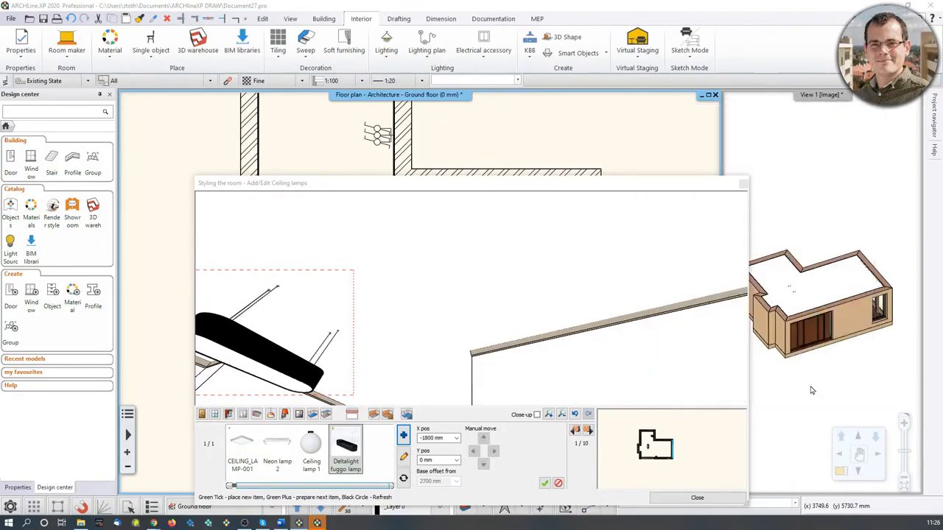
Place the GRID IN 2 REO lamp on the ceiling at X position 0 mm and close Room maker.
click(428, 440)
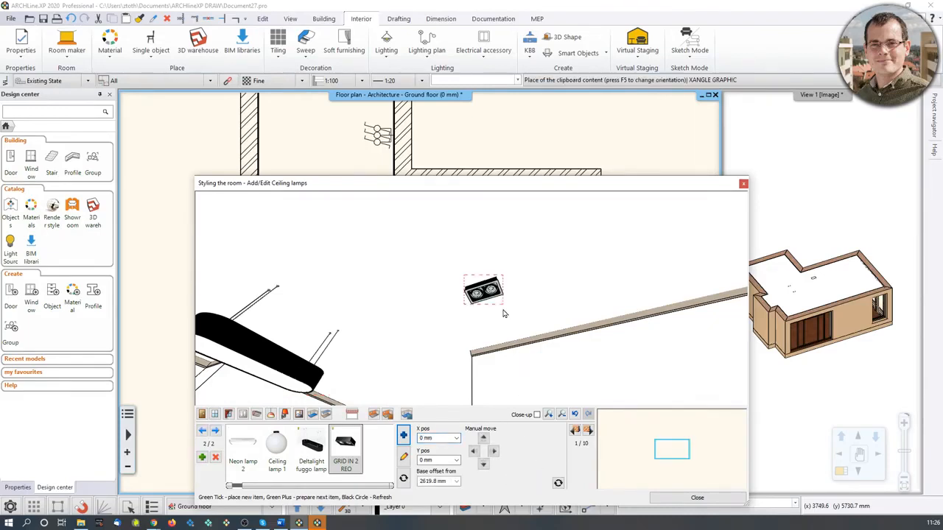
middle_drag(504, 310, 447, 296)
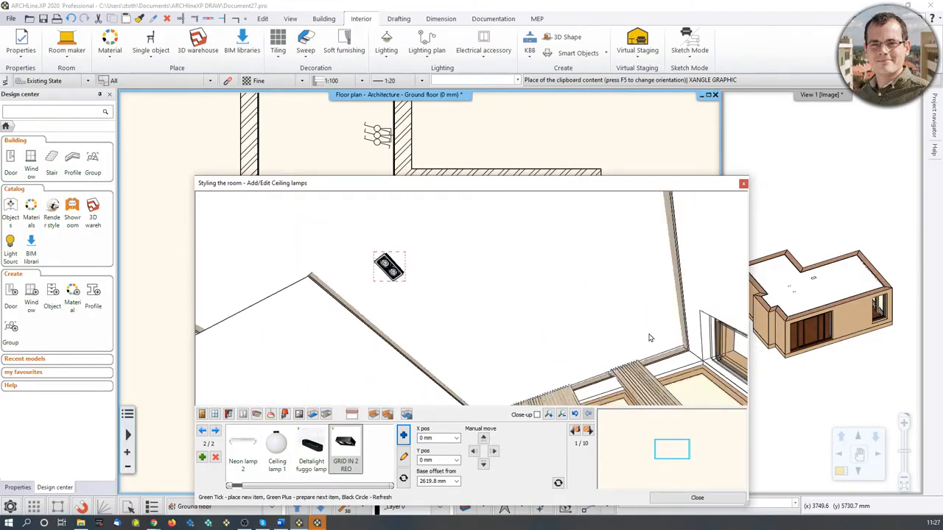
middle_drag(514, 273, 440, 295)
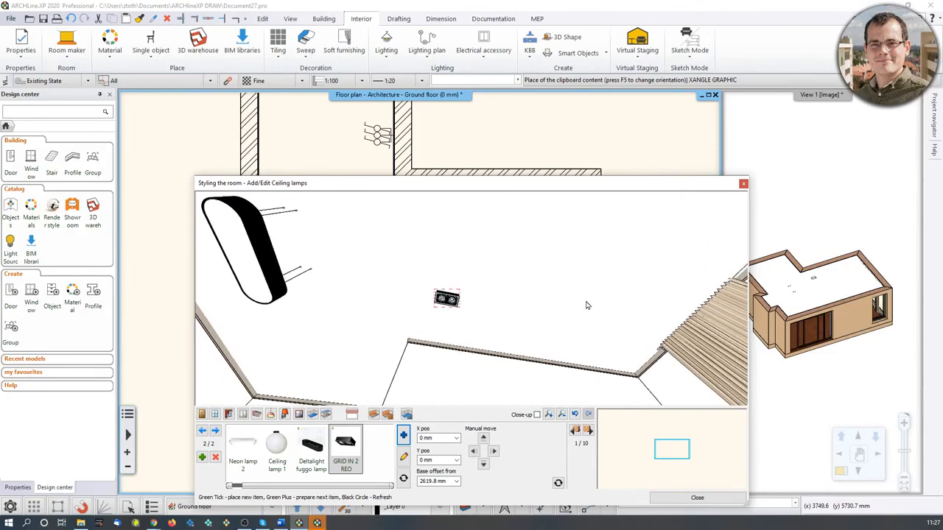
click(697, 499)
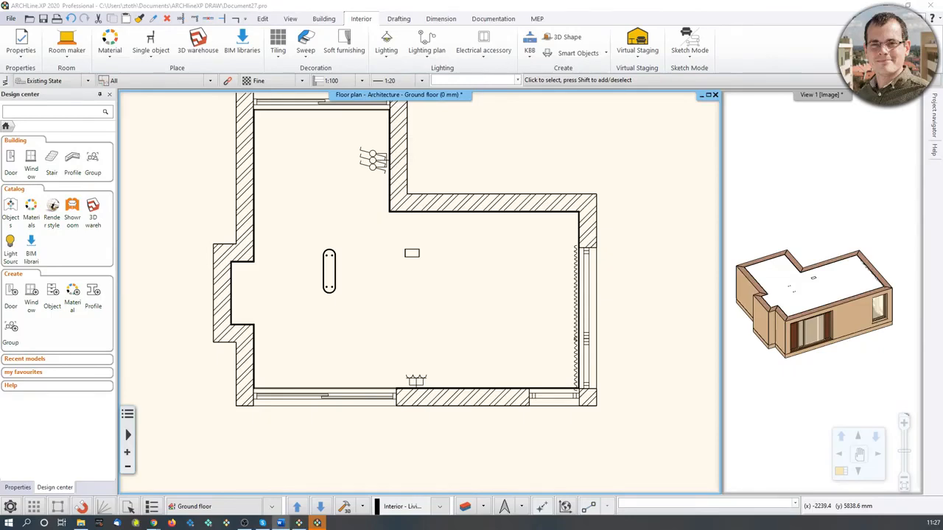
Copy the GRID IN 2 lamp as a 3 by 2 matrix with 1500 mm horizontal and -850 mm vertical shifts.
click(262, 18)
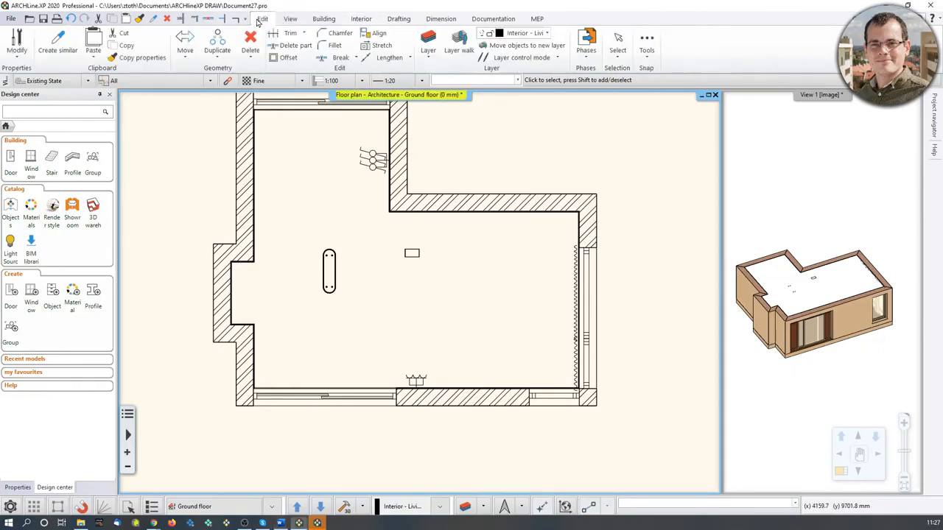
click(217, 43)
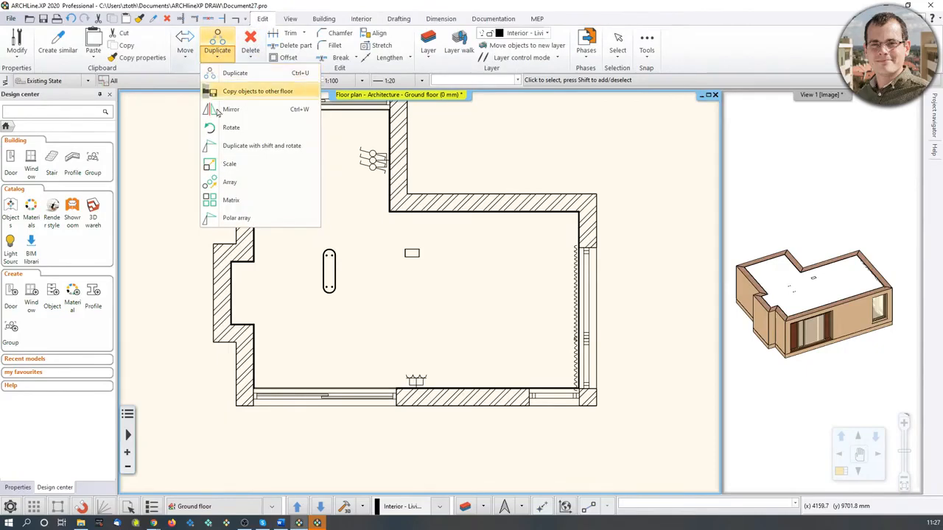
click(230, 200)
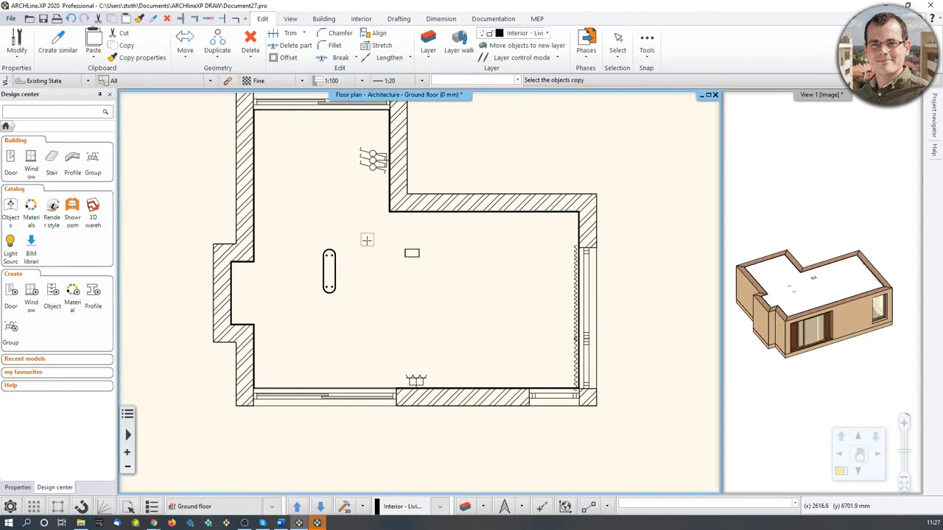
click(411, 251)
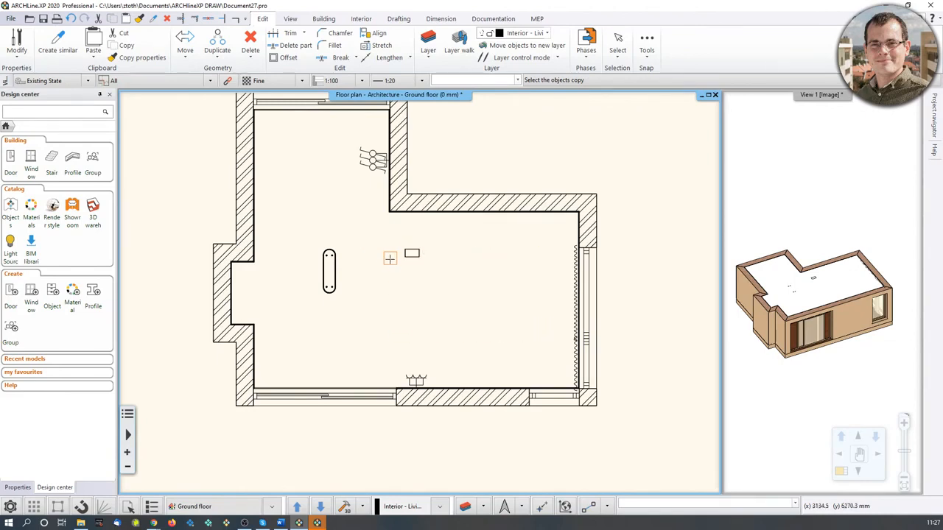
click(410, 251)
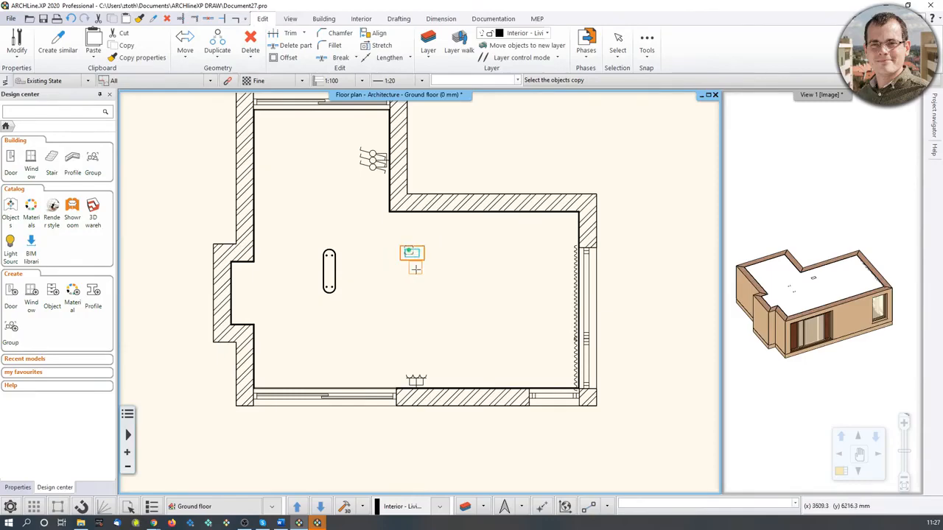
scroll(416, 269, up, 3)
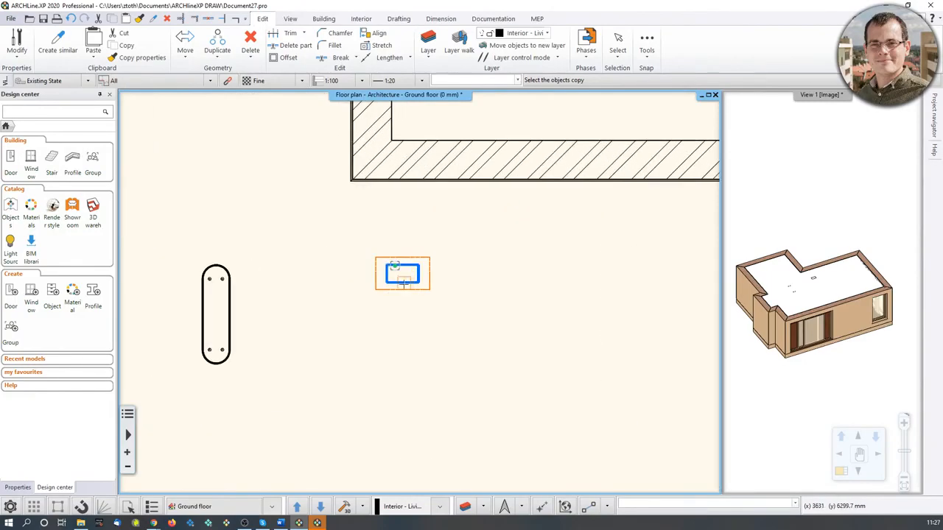
key(Return)
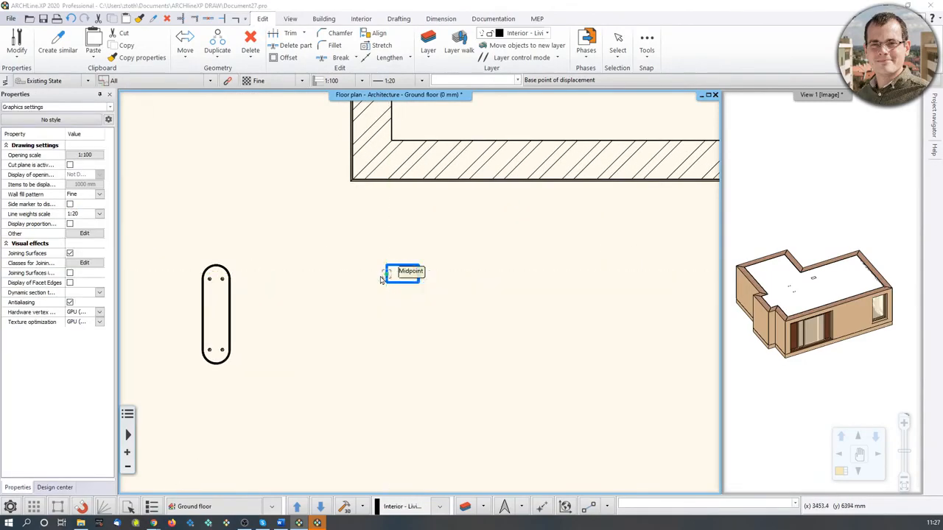
click(383, 278)
drag(472, 186, 552, 141)
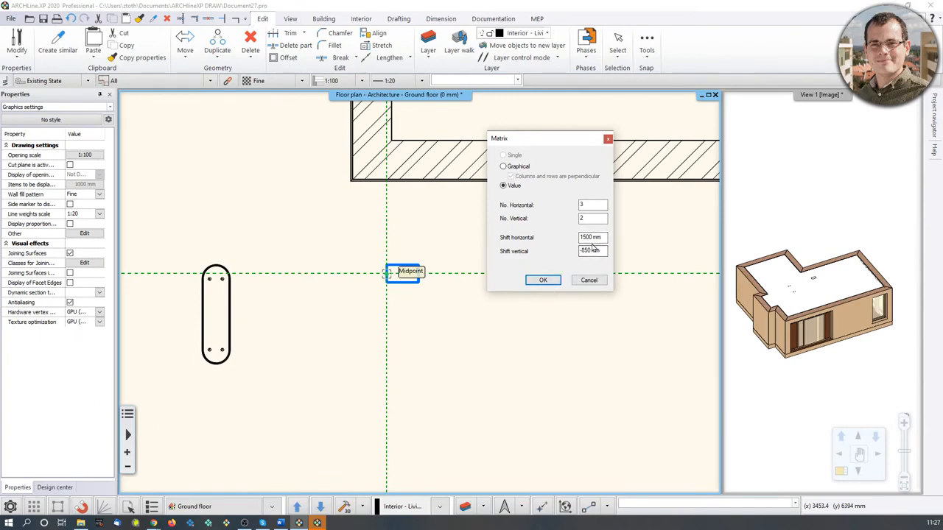
click(543, 280)
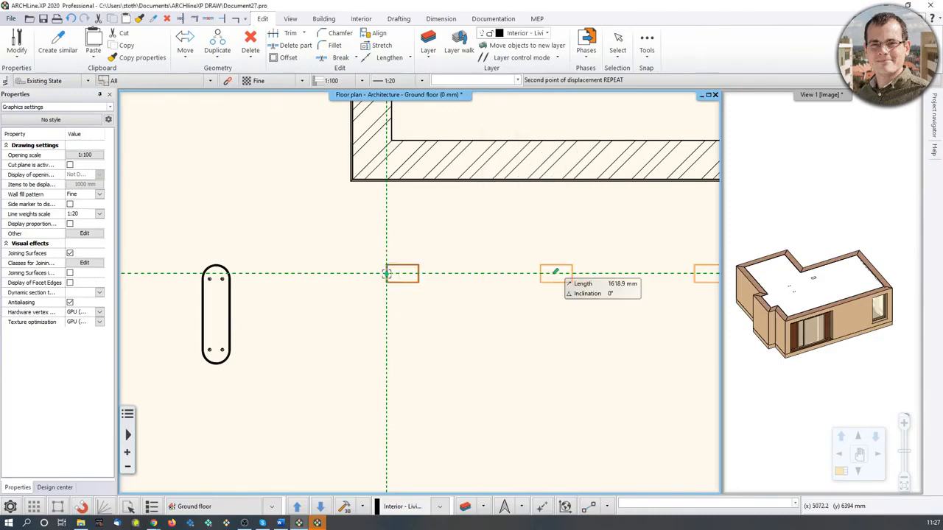
scroll(472, 280, down, 3)
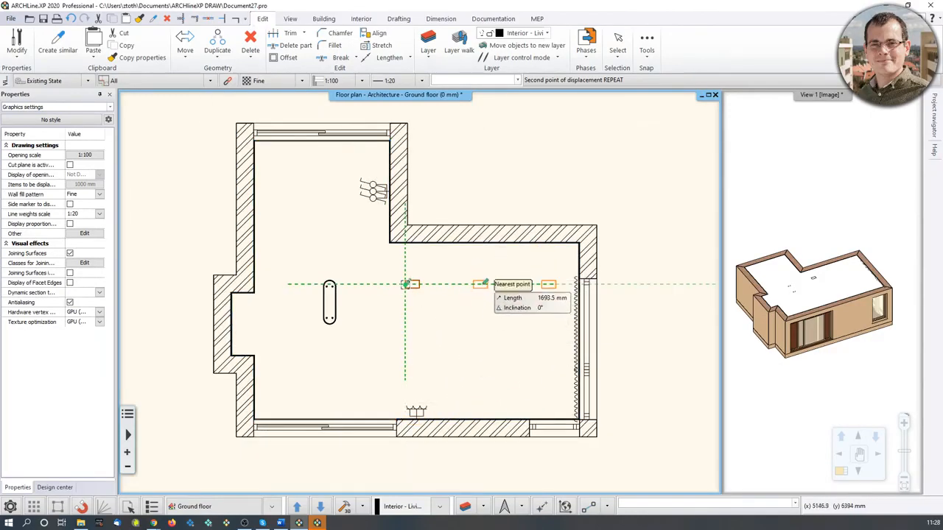
click(479, 324)
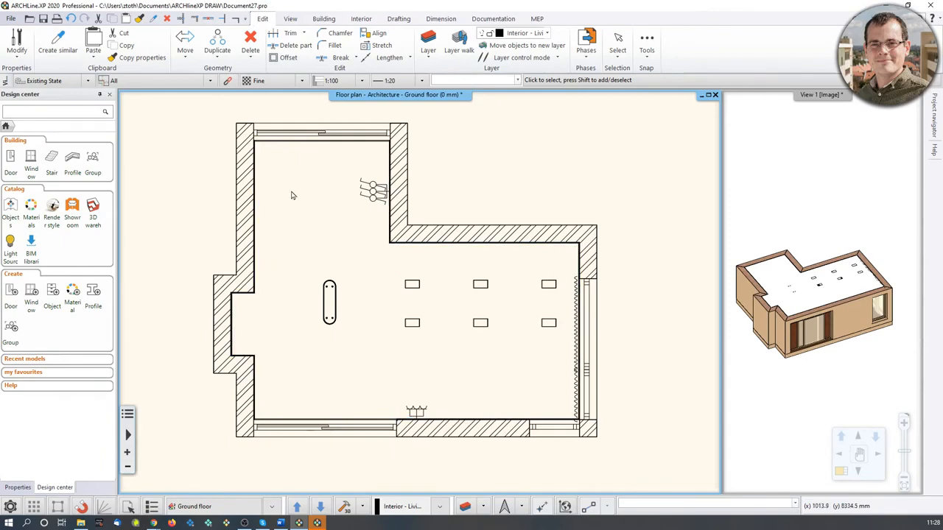
Open Room maker for the reception room and switch to the lamps on wall section for wall 10.
click(361, 18)
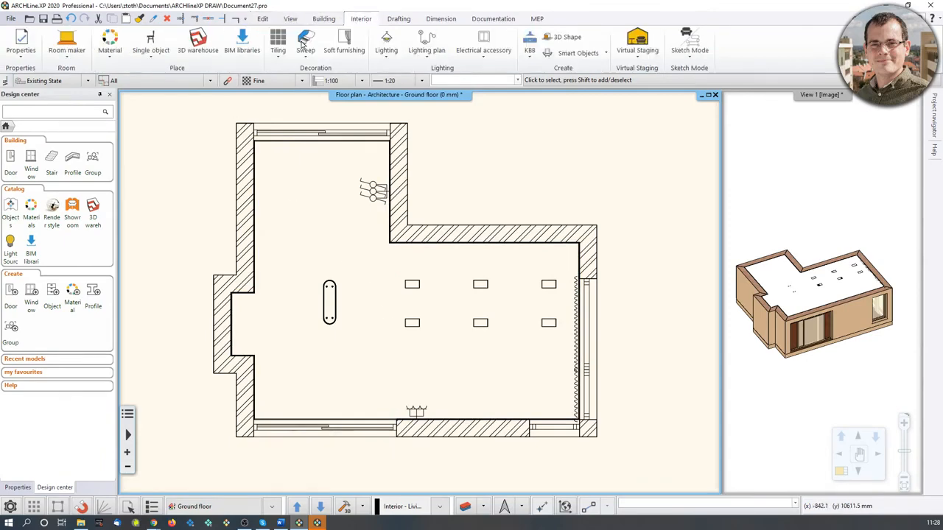
click(66, 57)
click(83, 78)
click(353, 339)
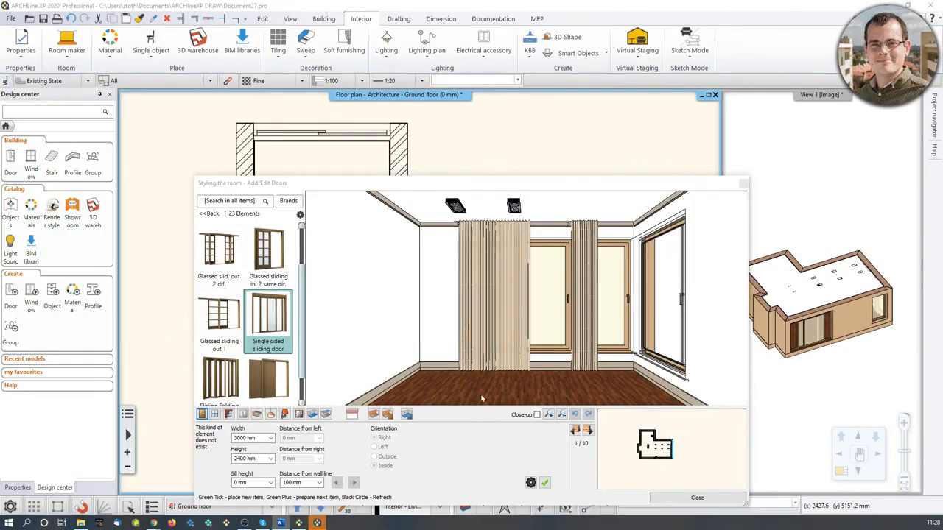
click(575, 430)
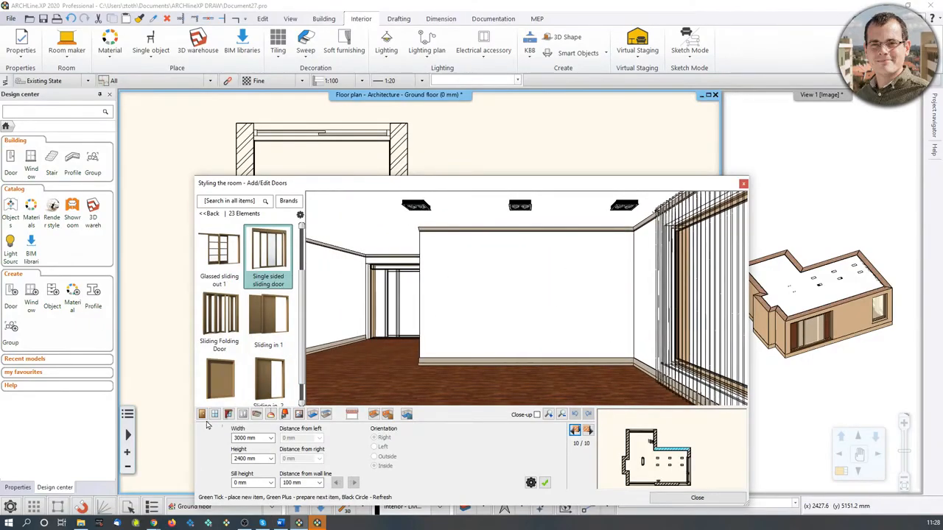
click(284, 414)
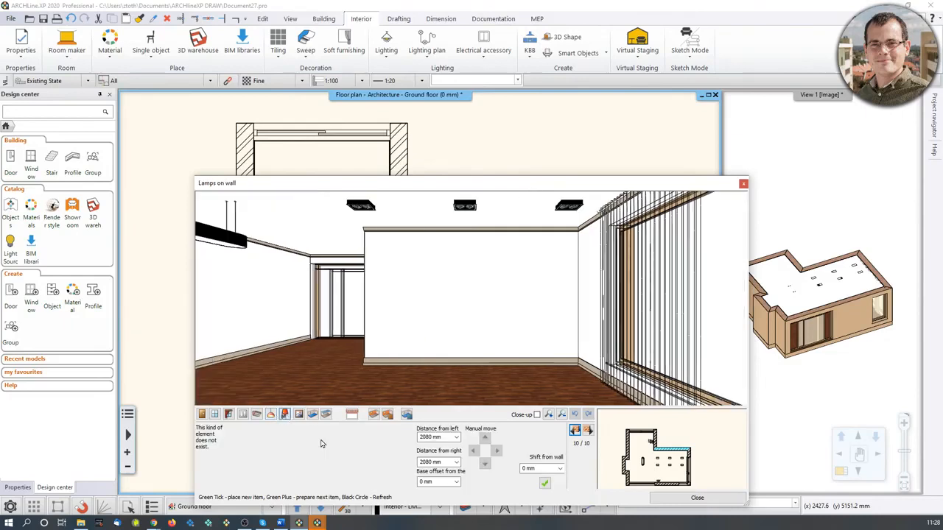
Place a wall lamp 400 mm from the left with a 1500 mm base offset.
click(278, 442)
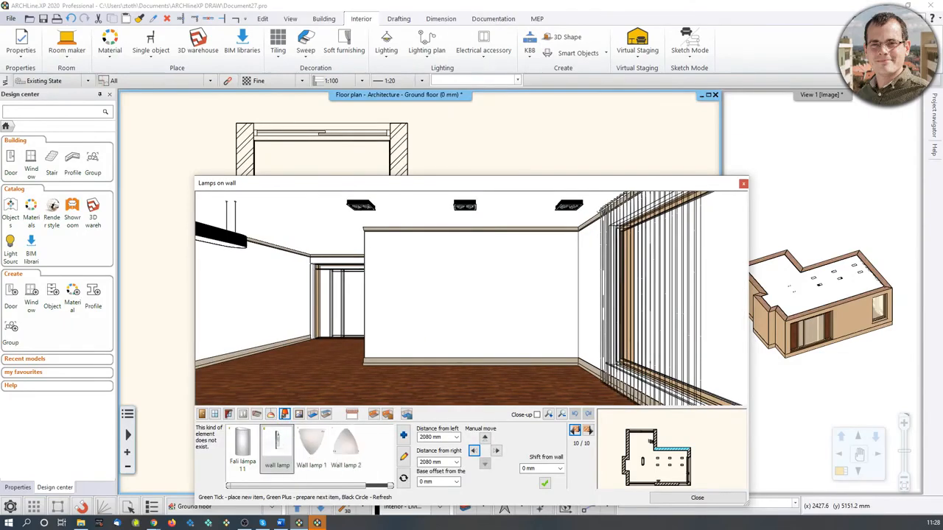
double_click(425, 462)
double_click(435, 437)
text(400)
double_click(435, 483)
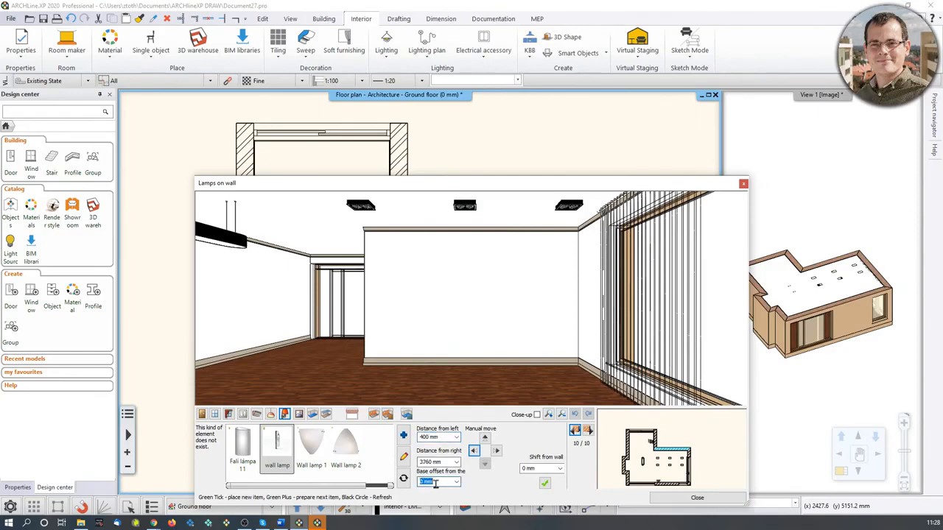
text(1500)
click(545, 483)
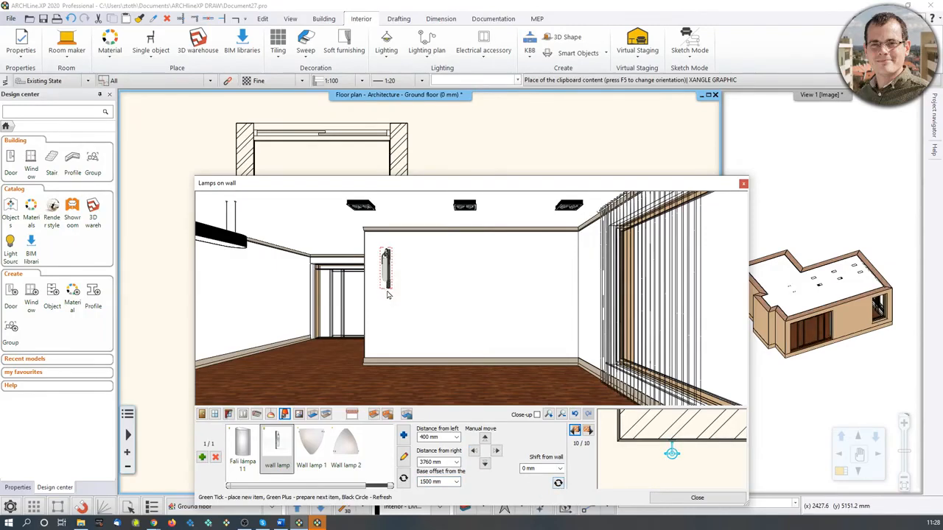
Add a second wall lamp 1000 mm from the right on the same wall.
click(202, 457)
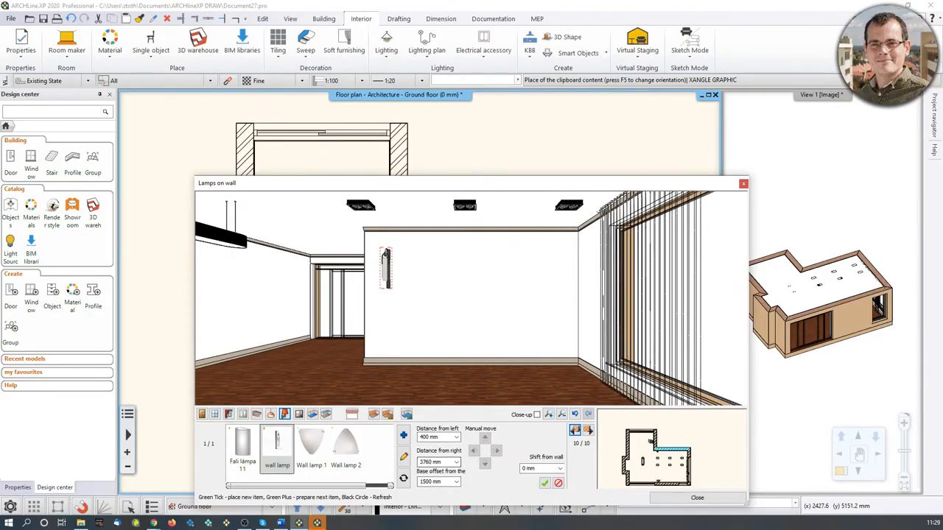
click(435, 463)
text(1000)
click(545, 484)
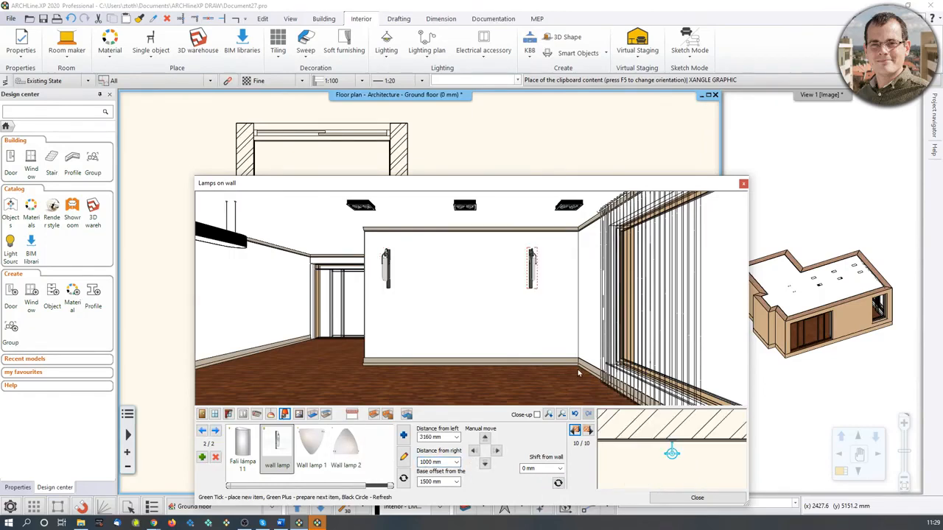
Open the picture on wall section and step to wall 4 of the room.
click(299, 414)
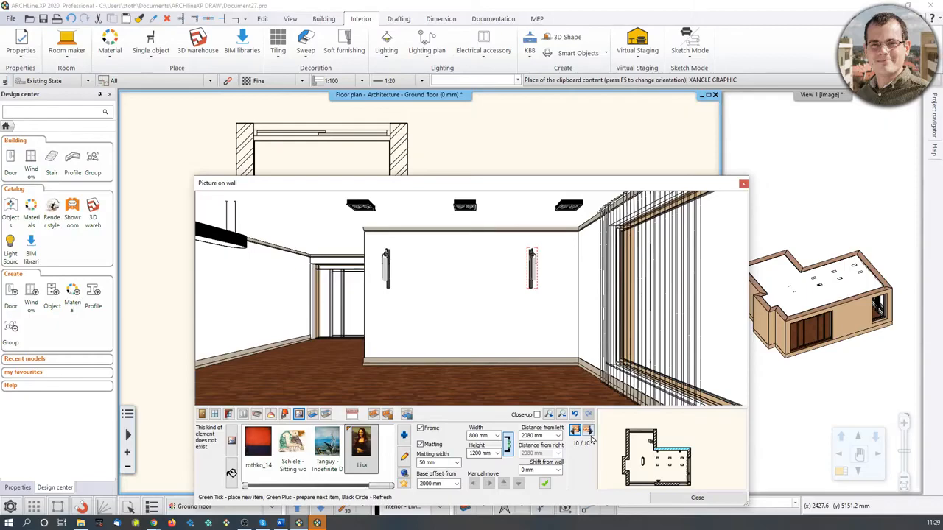
click(587, 433)
click(587, 432)
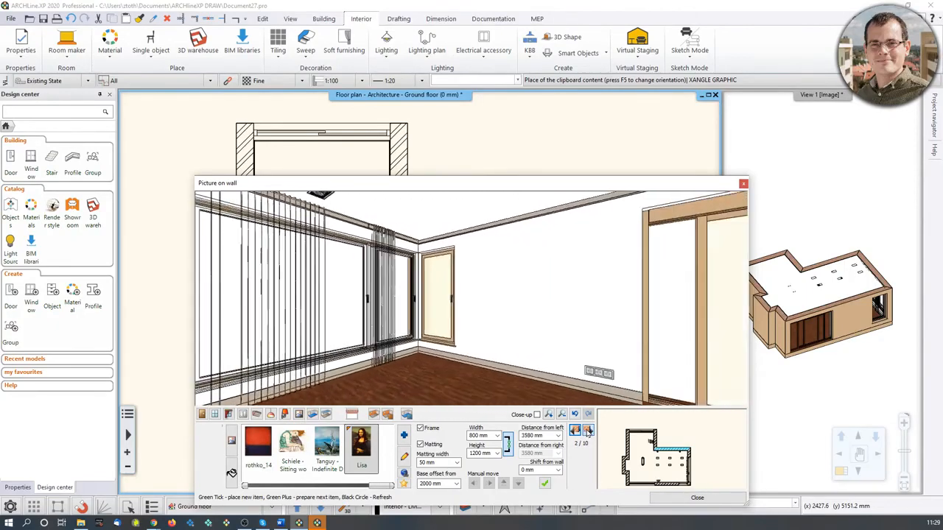
click(587, 433)
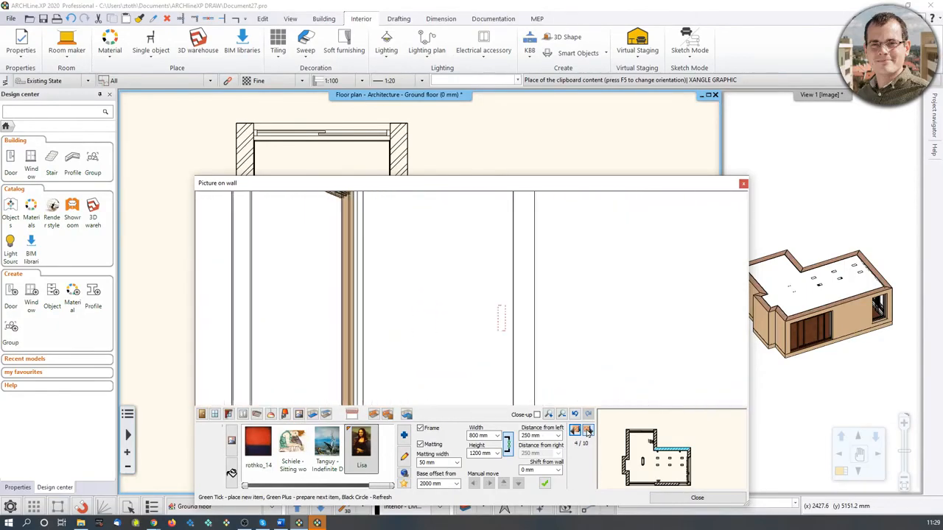
Step to wall 5 and choose the Arunas Zilys picture.
click(587, 433)
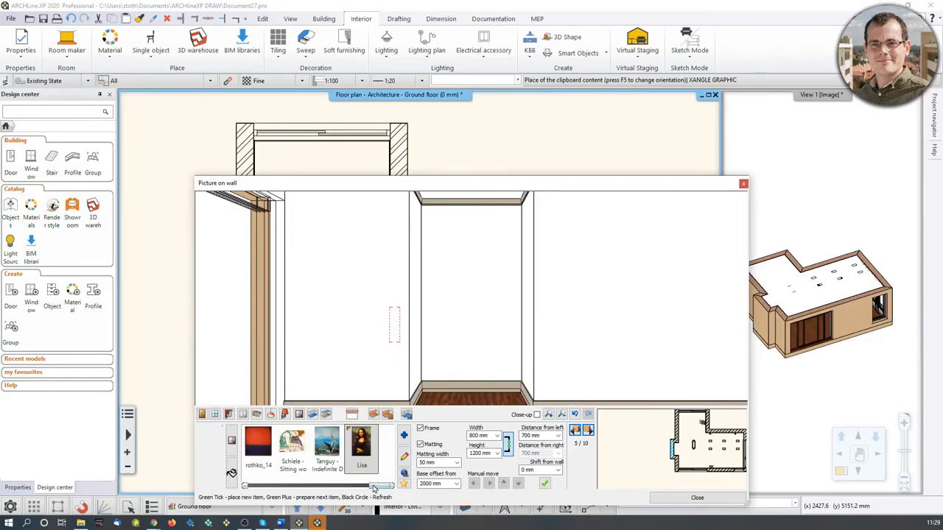
drag(374, 489, 284, 493)
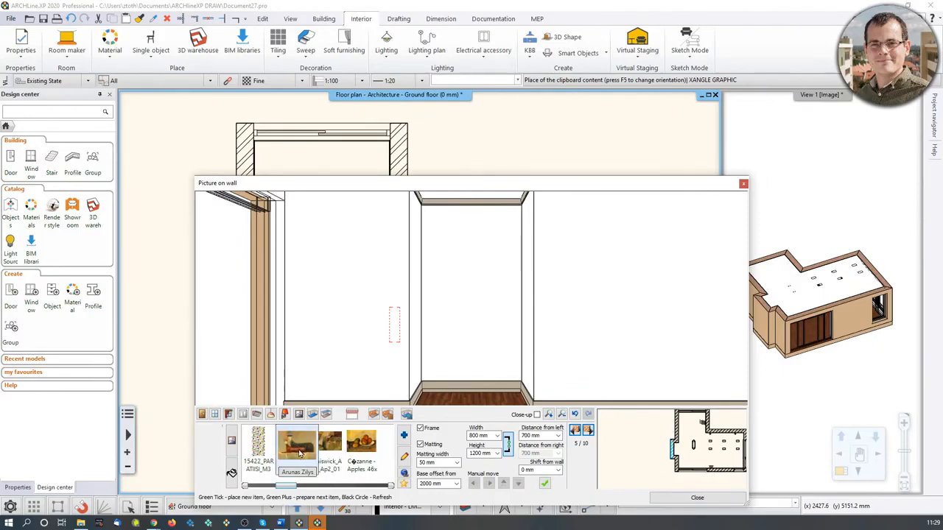
click(298, 454)
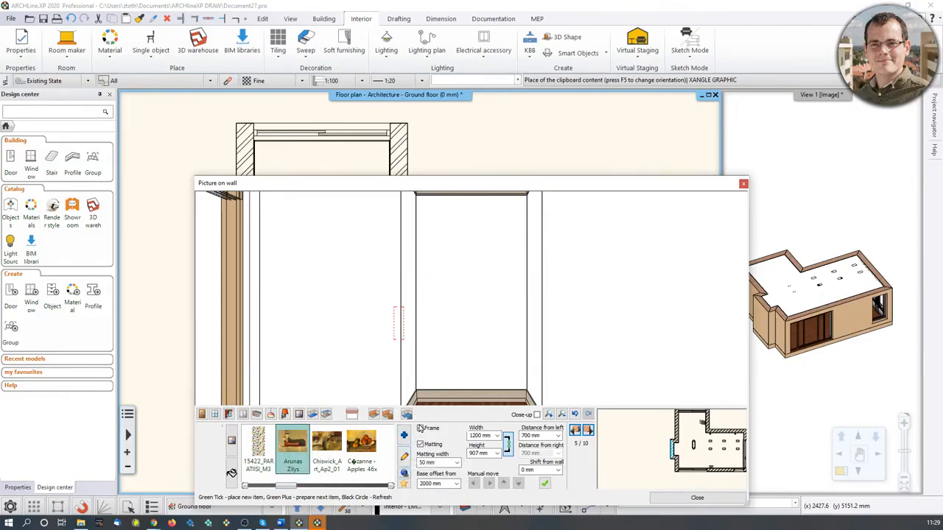
Place the picture on wall 5 with matting turned off.
click(421, 430)
click(420, 445)
click(422, 483)
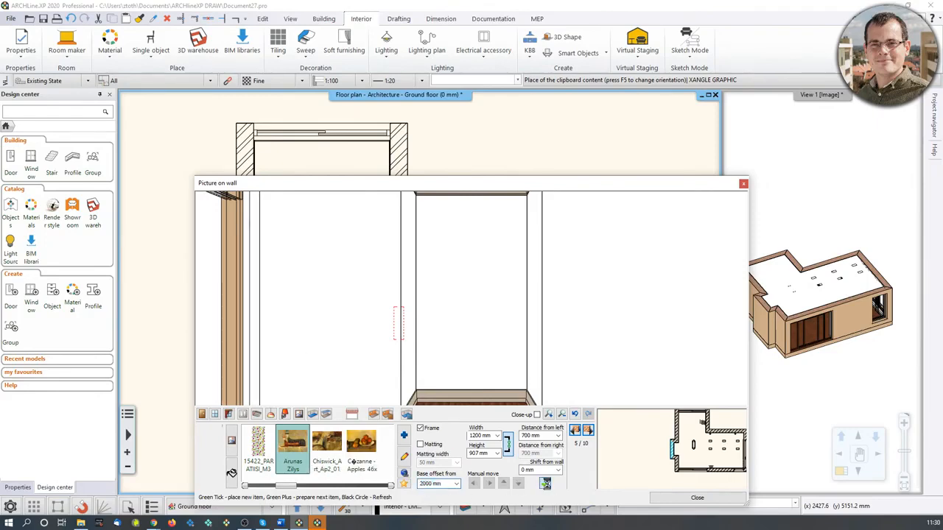
click(546, 485)
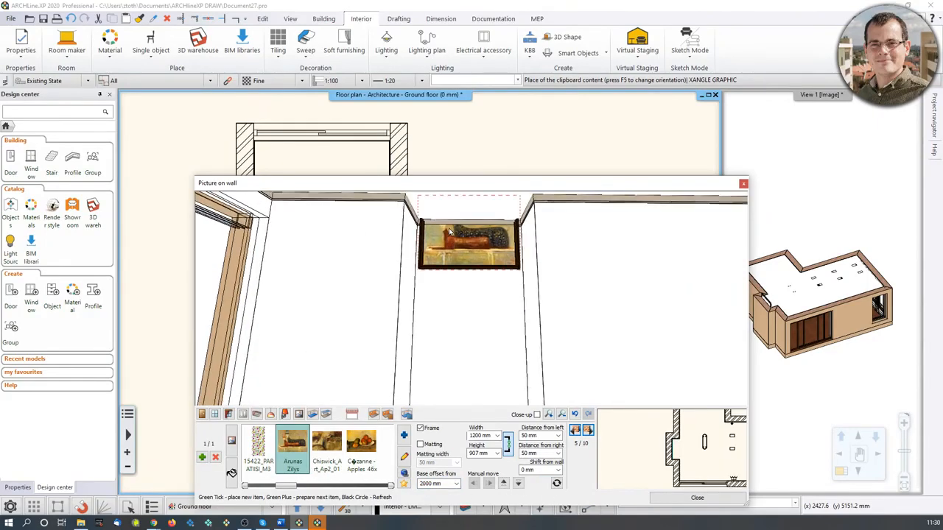
Set the picture's base offset to 1200 mm and refresh it.
click(427, 483)
text(1200)
click(556, 484)
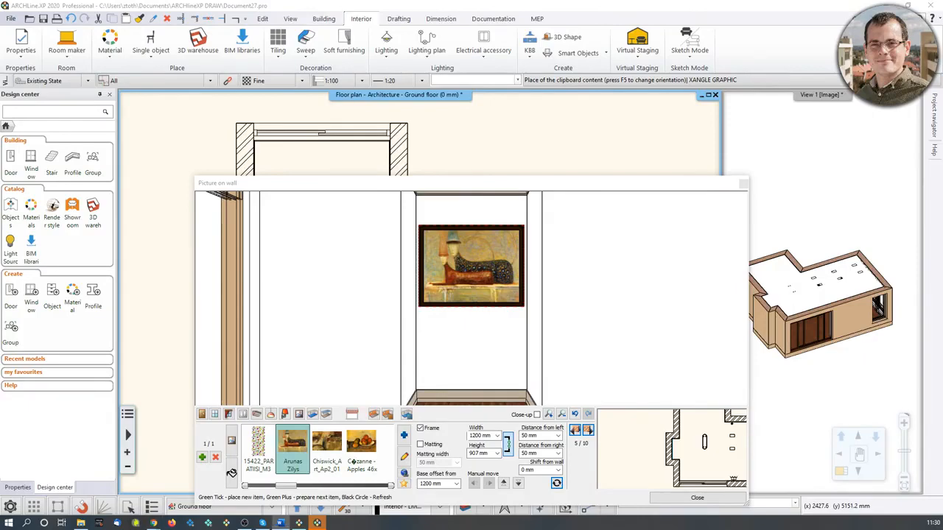
Step through the room's walls to wall 10.
click(588, 431)
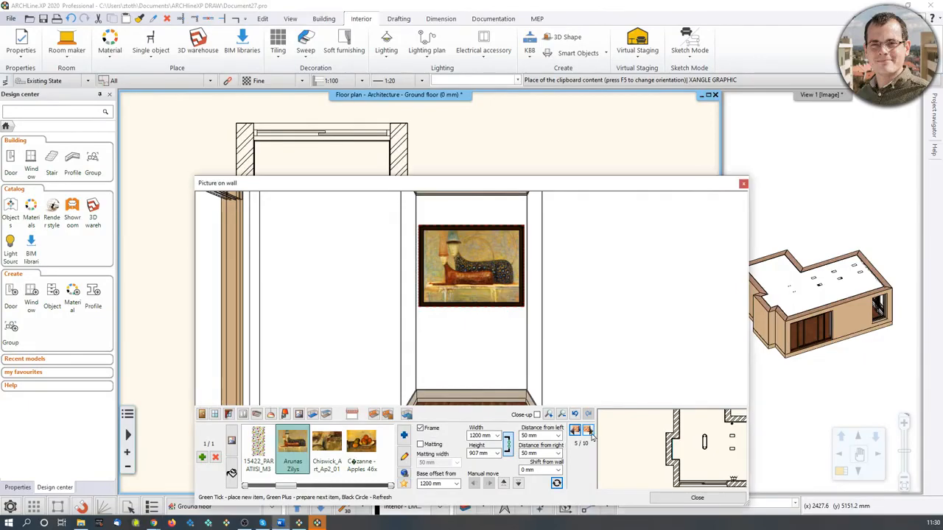
click(589, 433)
click(588, 432)
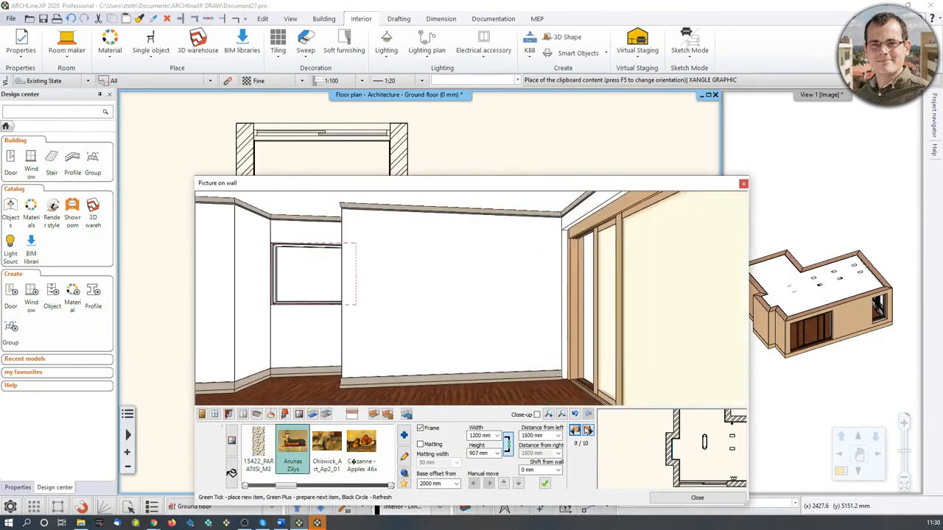
click(587, 431)
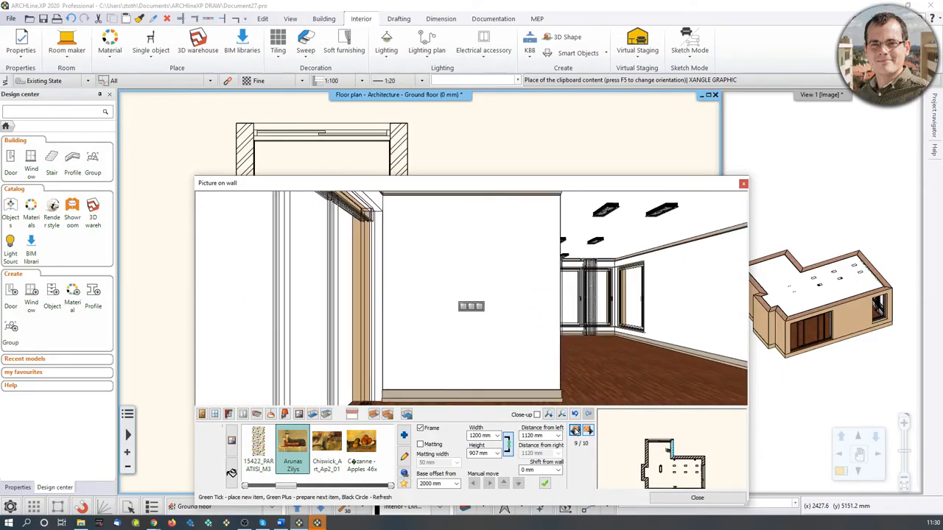
click(587, 431)
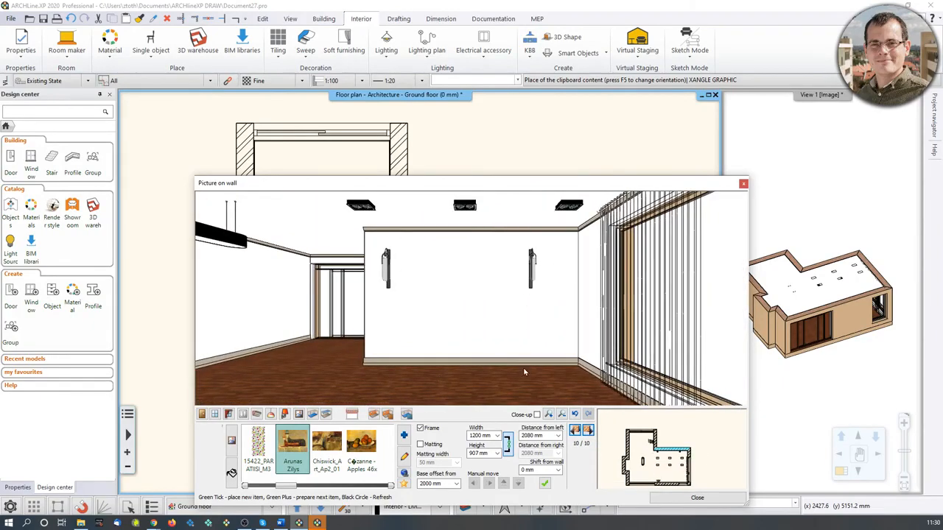
Add the LONDON 1832 map from the materials library as a new picture, searching for london.
click(404, 435)
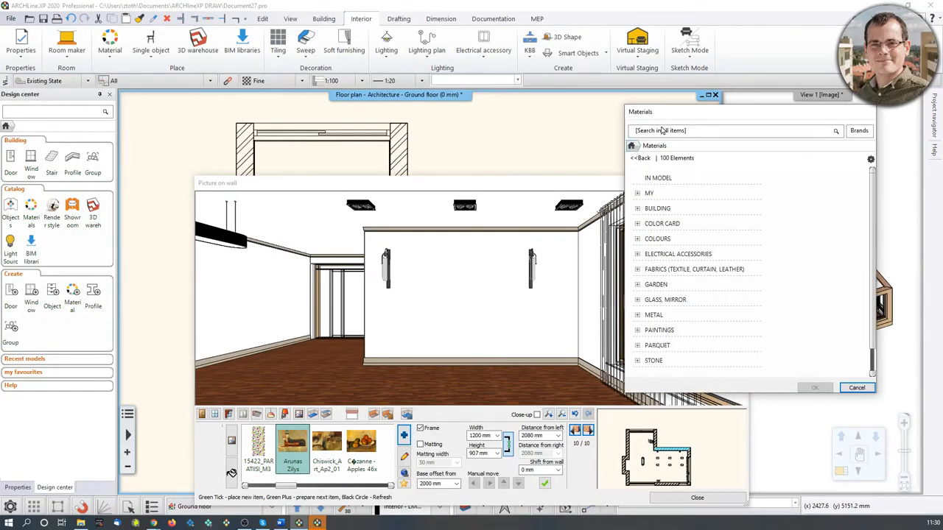
click(661, 134)
text(i)
key(Return)
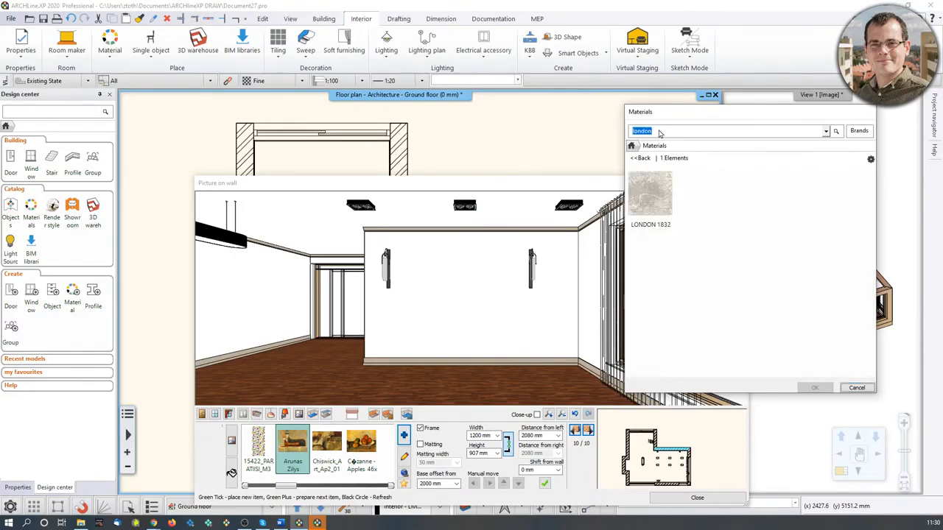
click(651, 193)
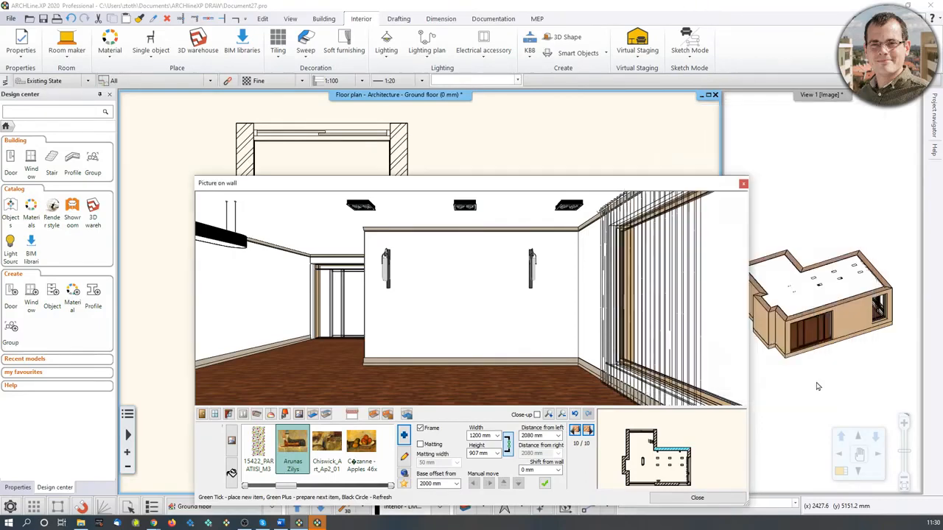
click(815, 388)
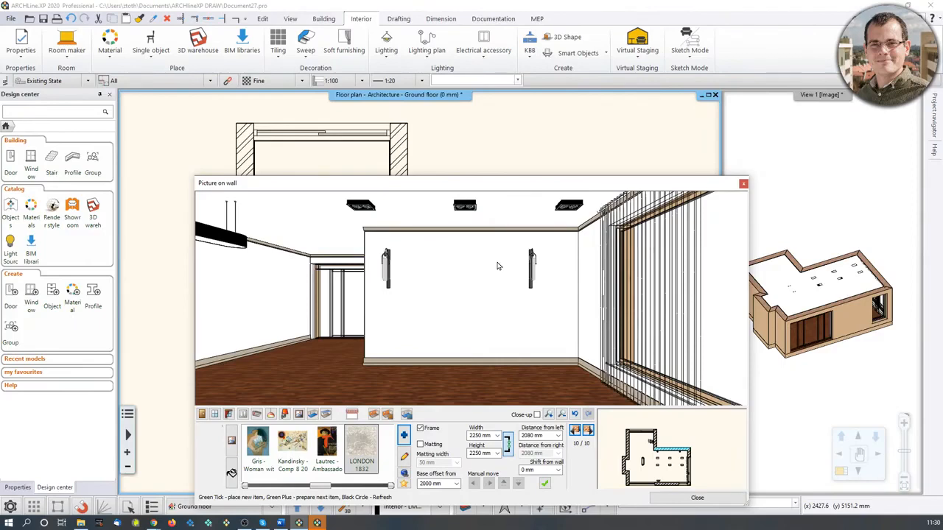
Place the LONDON 1832 map unframed at 2450 mm width and height with a 150 mm base offset.
click(420, 429)
click(489, 434)
text(1)
click(490, 454)
text(24)
click(539, 436)
text(850)
click(443, 484)
text(150)
click(545, 483)
scroll(456, 305, up, 5)
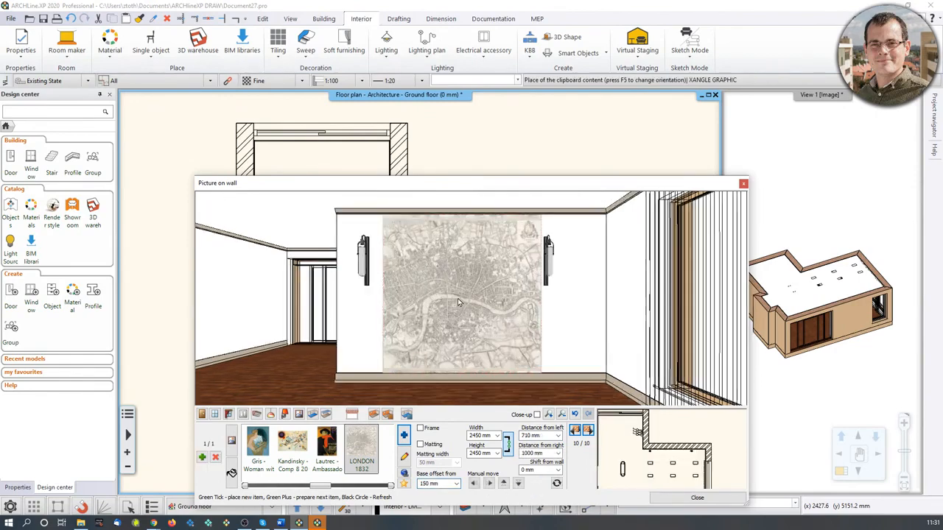
Change the room's floor finish to KAHRS OAK TRUFFE.
scroll(454, 308, down, 3)
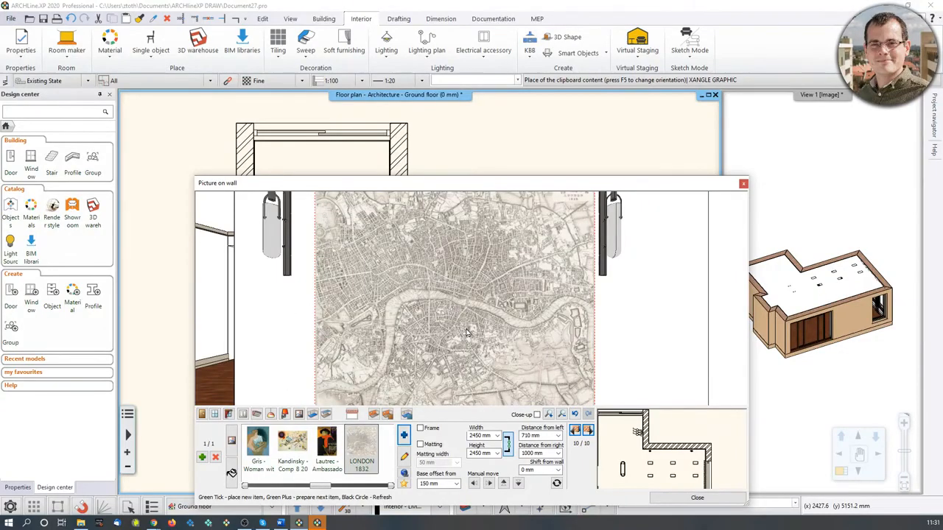
scroll(467, 333, down, 3)
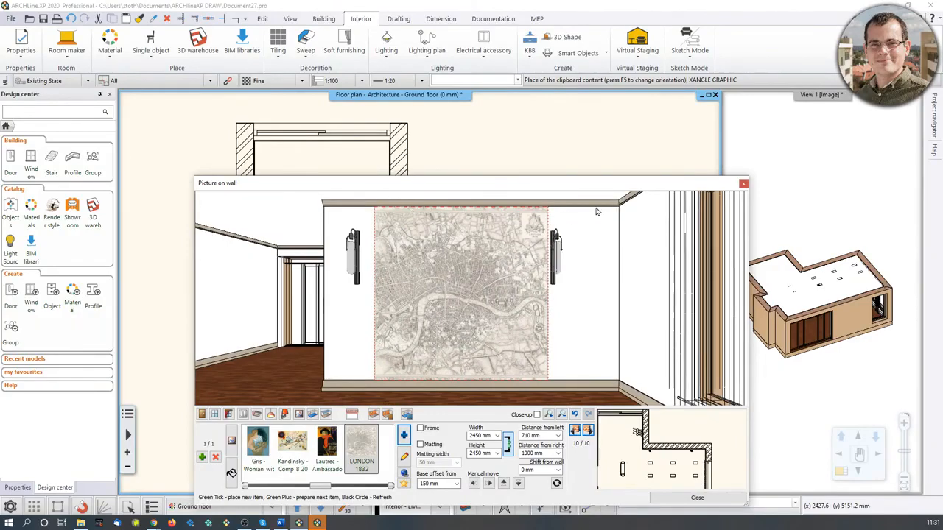
drag(340, 377, 282, 382)
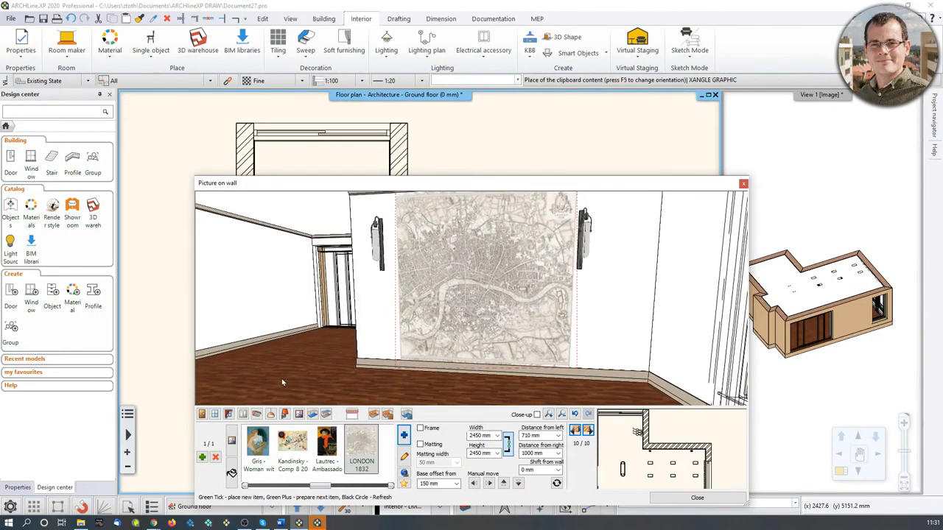
click(312, 414)
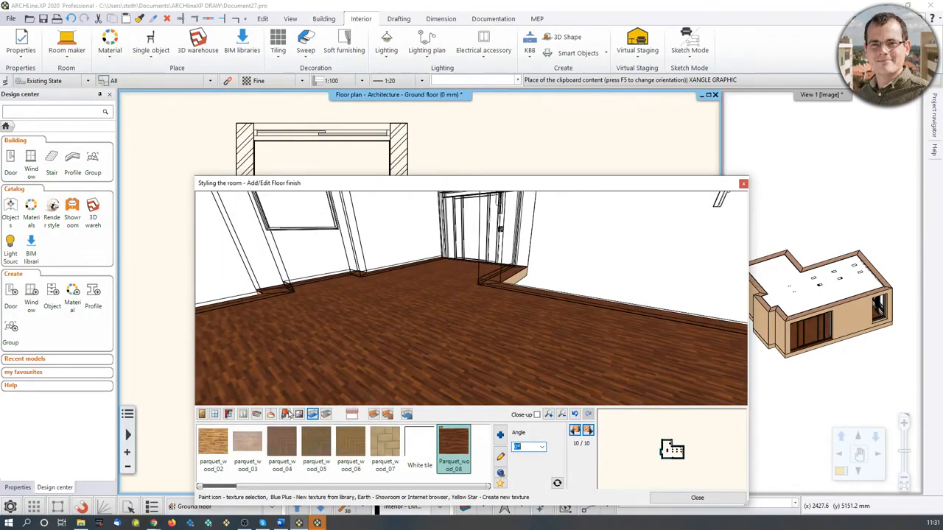
click(321, 445)
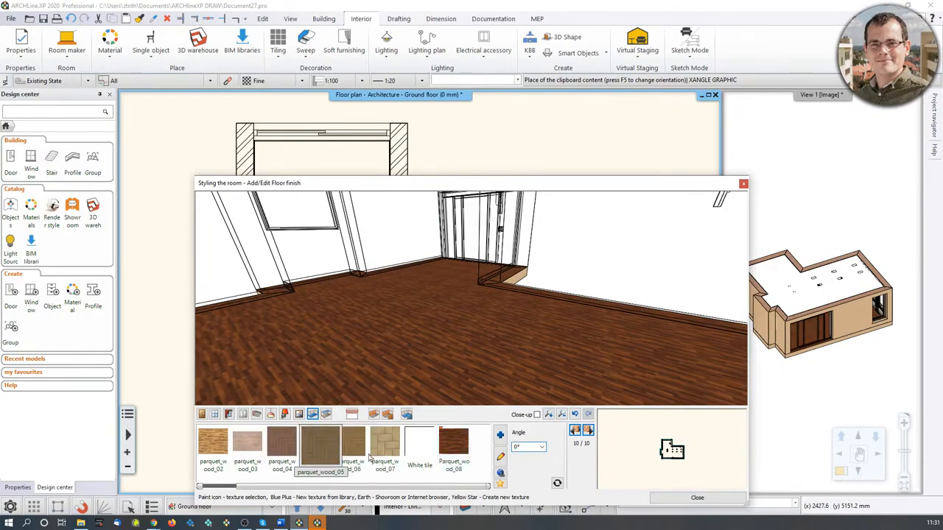
click(360, 453)
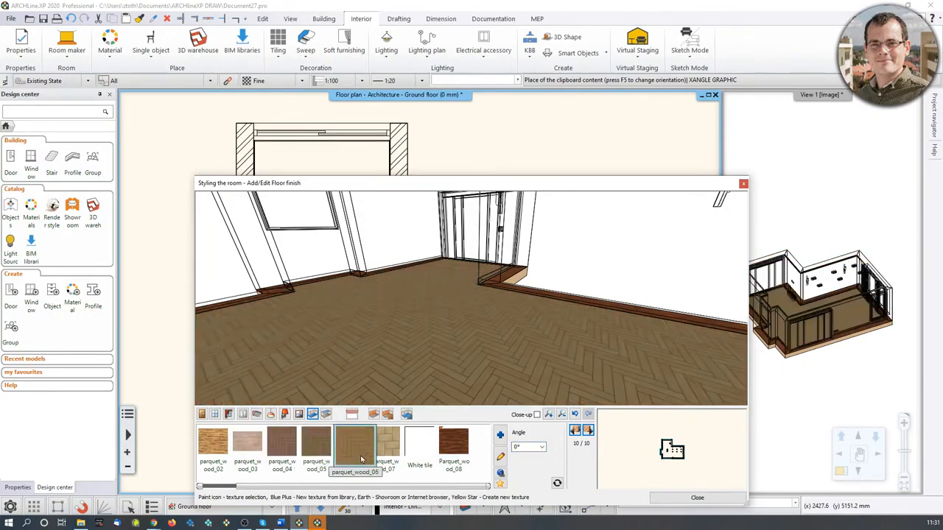
drag(372, 490, 321, 493)
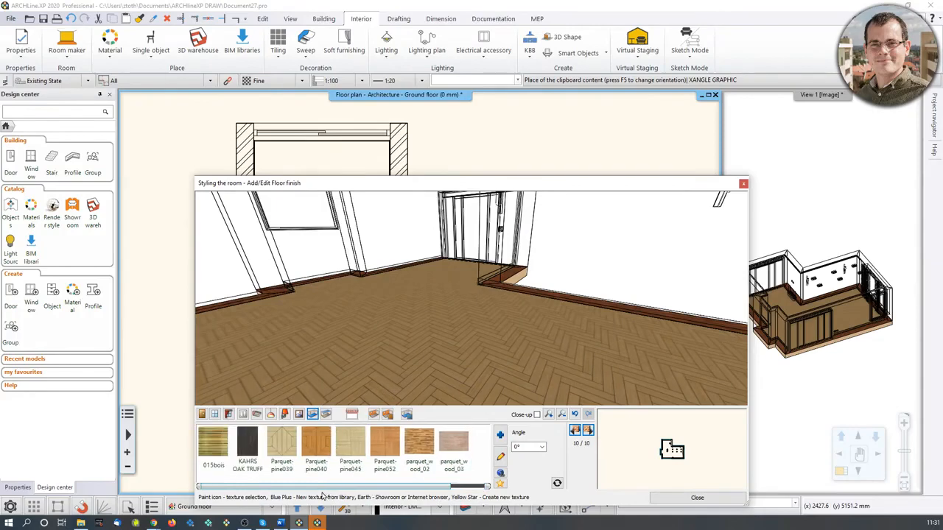
click(252, 446)
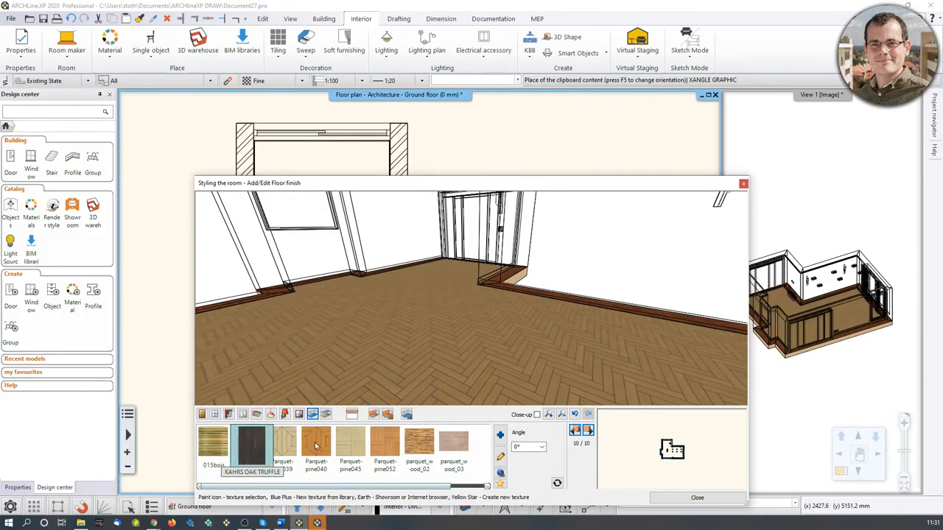
drag(486, 374, 556, 313)
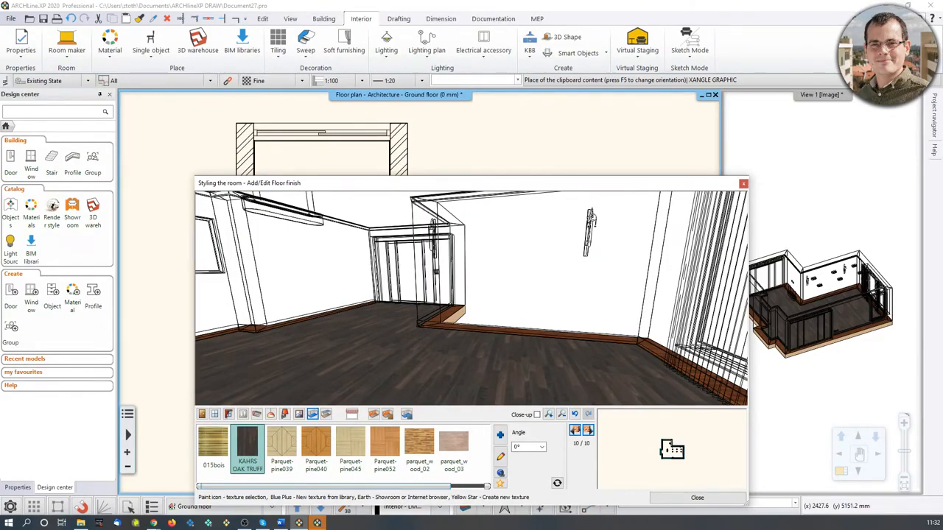
Open the wall finish section and step to wall 5.
click(374, 415)
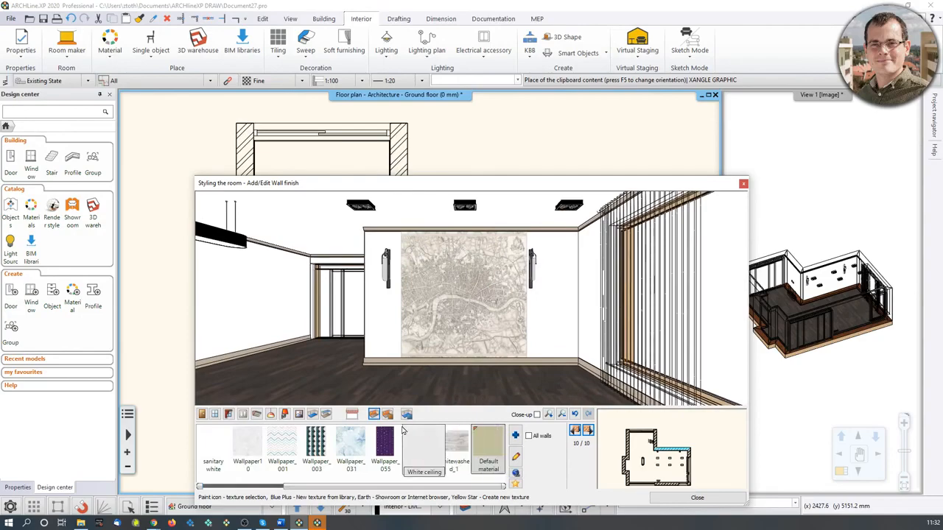
click(588, 431)
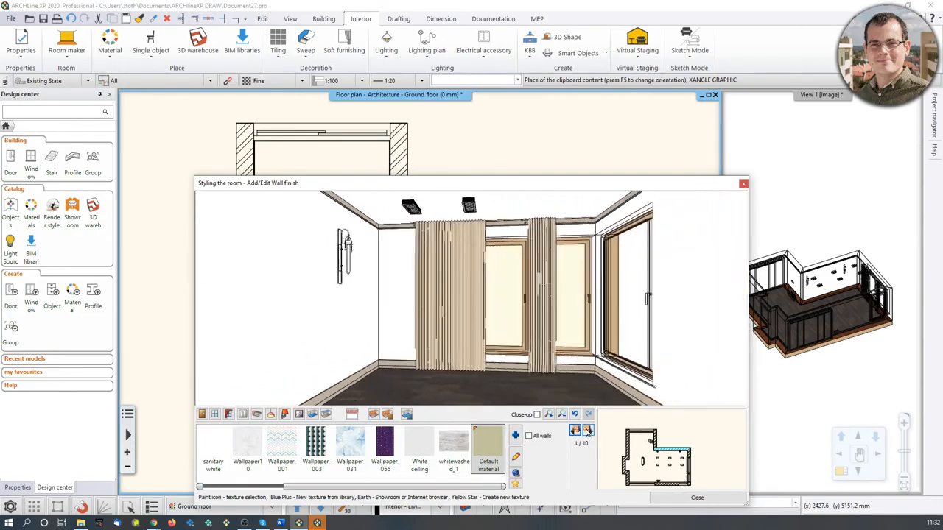
click(588, 431)
click(588, 431)
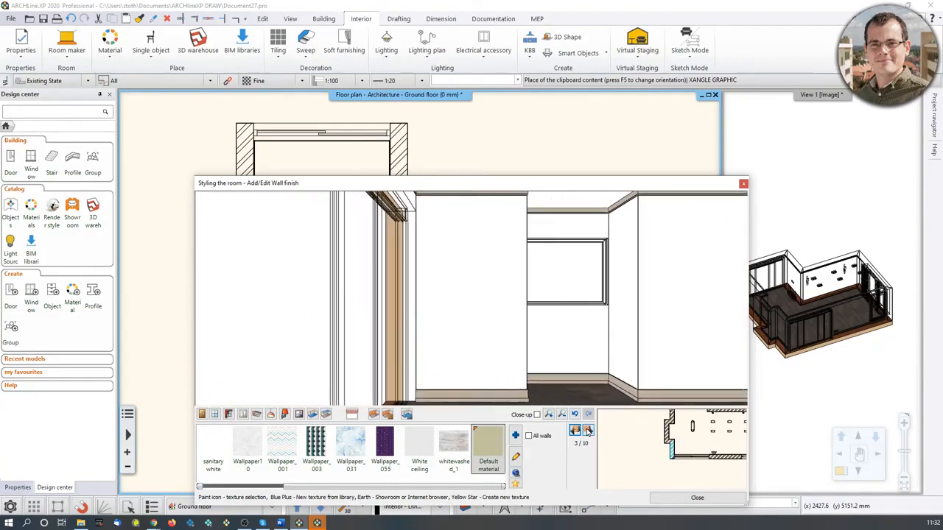
click(588, 431)
click(588, 431)
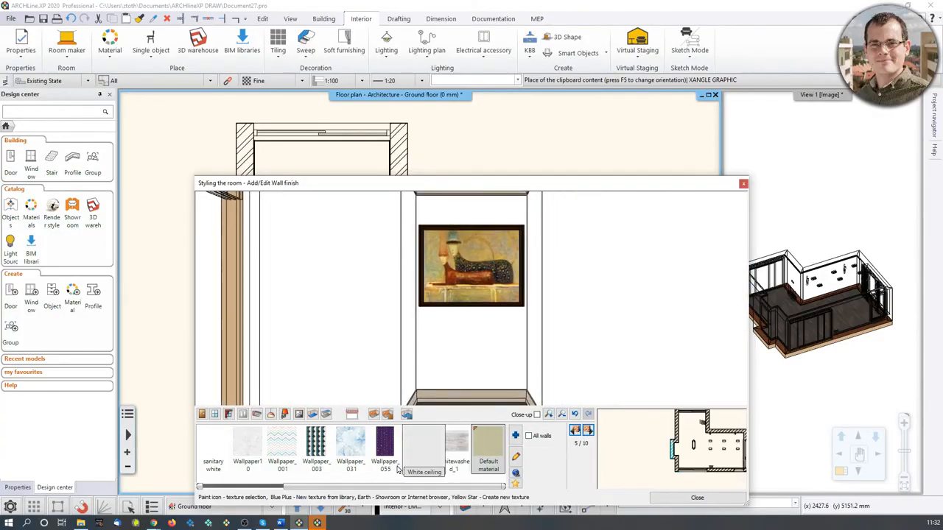
mouse_move(358, 488)
mouse_down()
mouse_move(287, 494)
mouse_move(365, 494)
mouse_up()
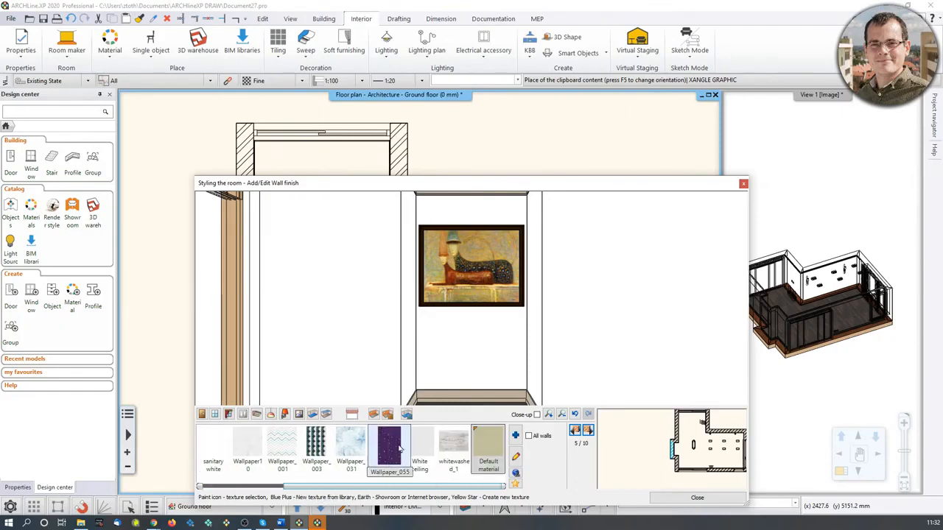
Add LIGHT GRAY 17 from the materials library by searching light gray and apply it to all walls.
click(515, 436)
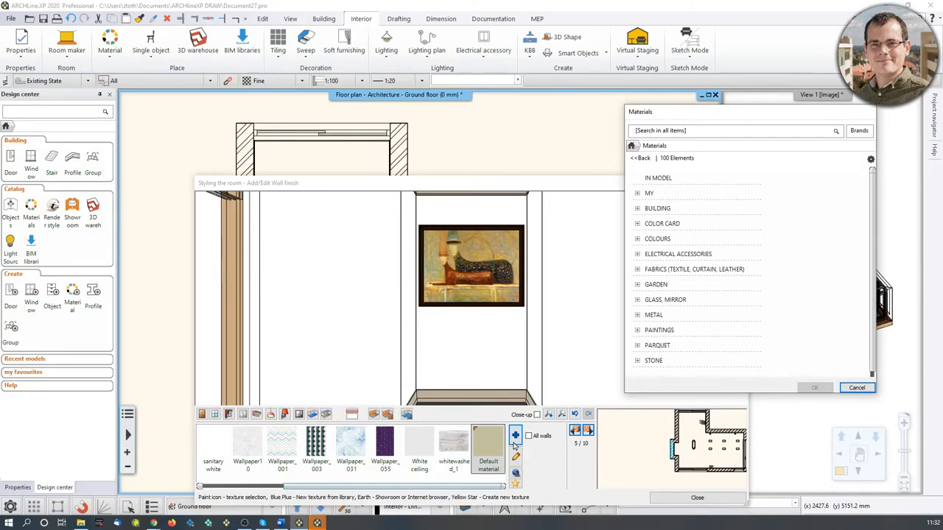
click(641, 132)
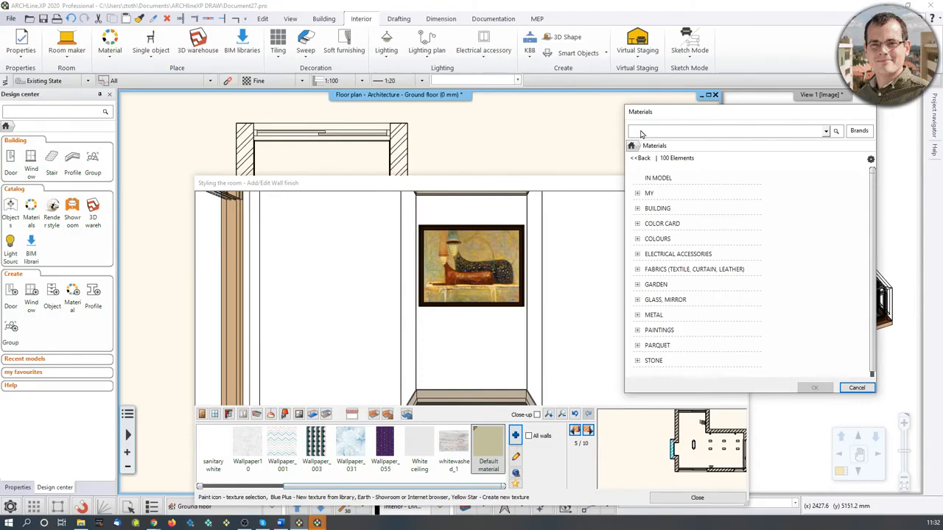
key(Return)
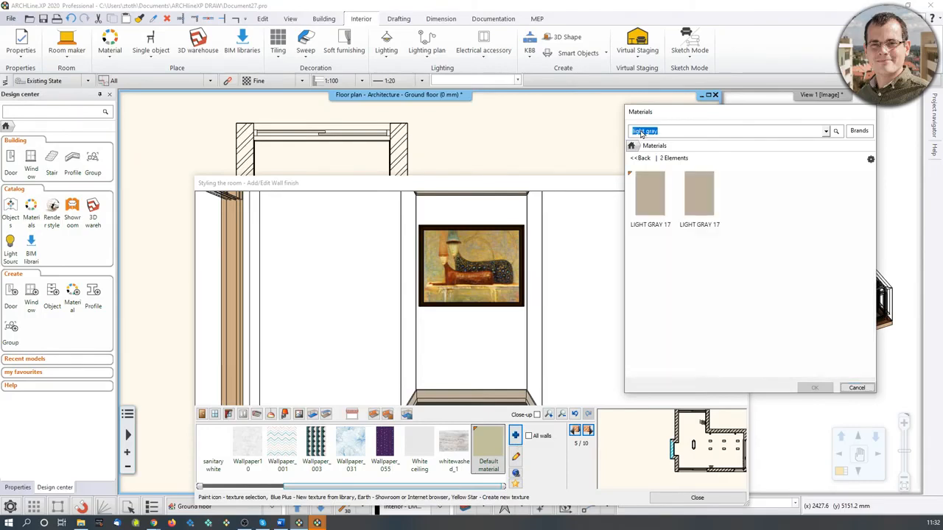
click(652, 201)
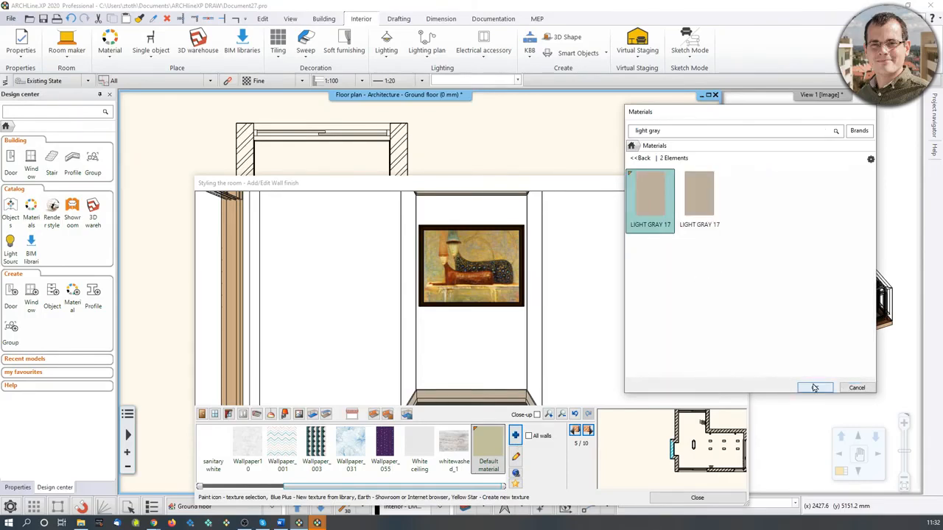
click(814, 388)
click(527, 437)
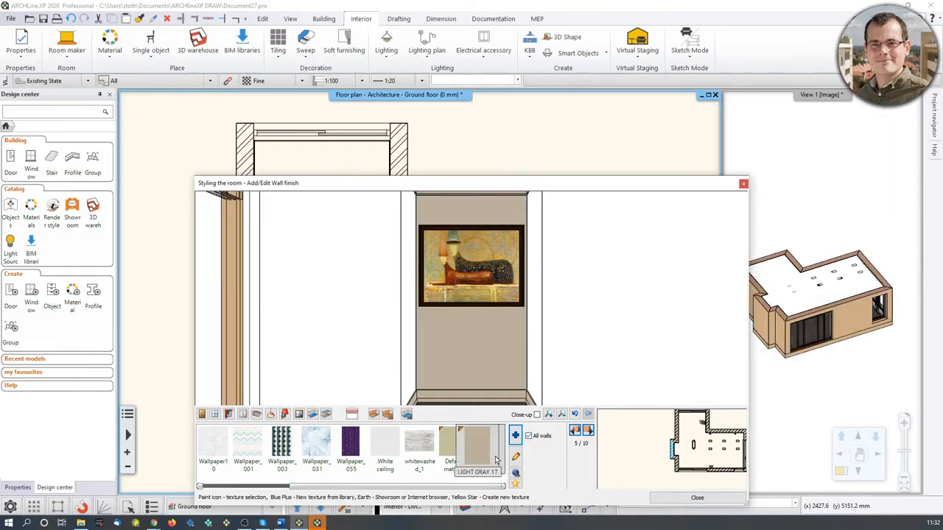
click(494, 454)
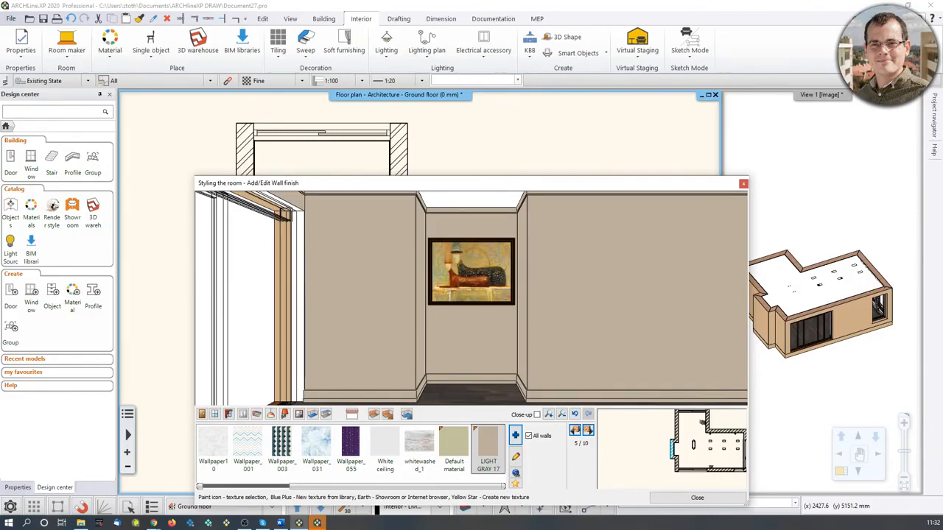
Add BLACK BLUE 95 from the materials library by searching black blue, apply it to the niche wall behind the picture, and close the dialog.
scroll(460, 320, up, 2)
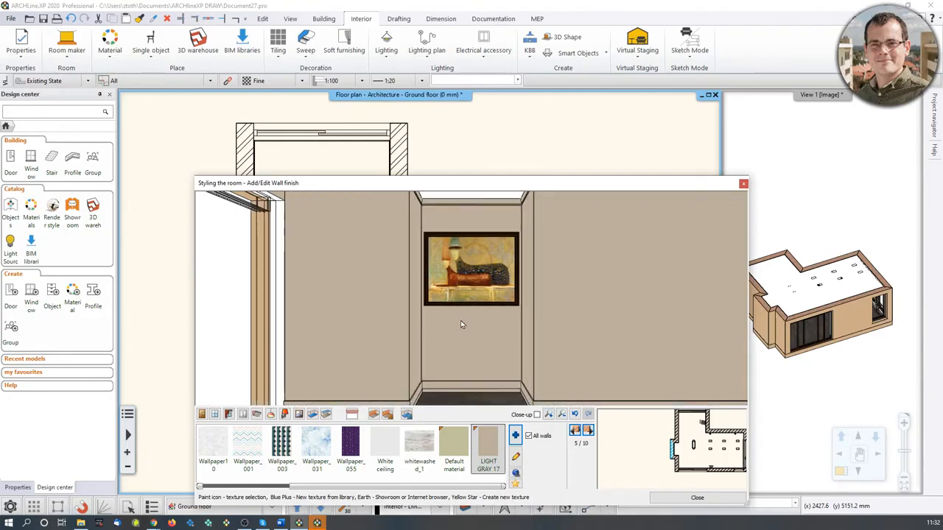
click(516, 436)
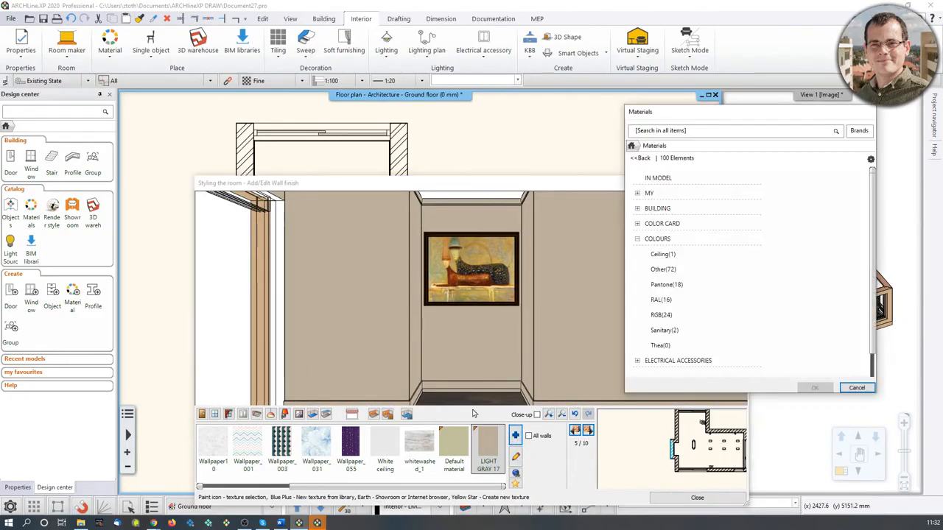
click(675, 133)
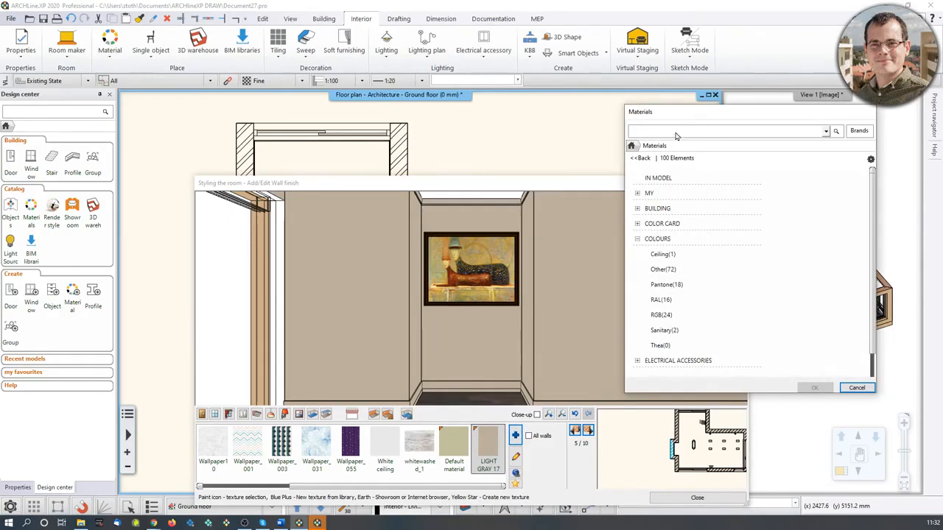
text(black blue)
key(Return)
click(660, 193)
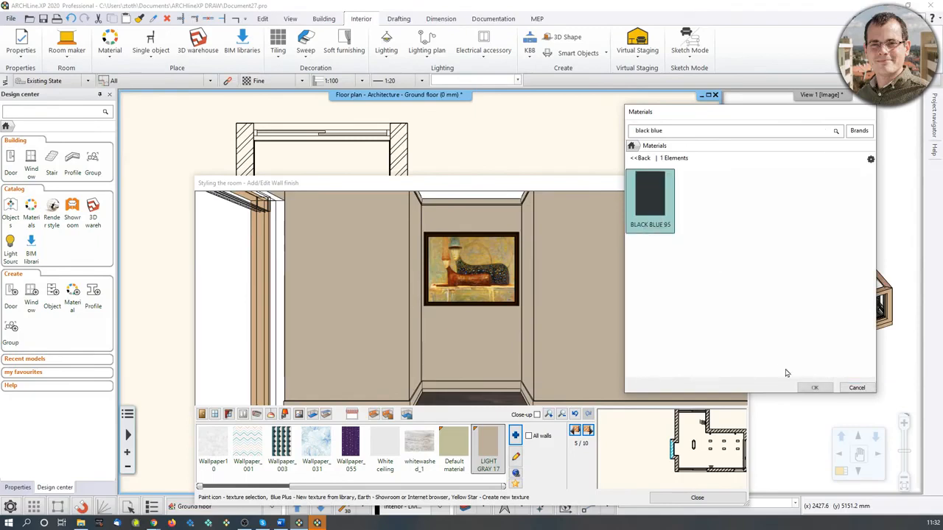
click(811, 388)
click(486, 317)
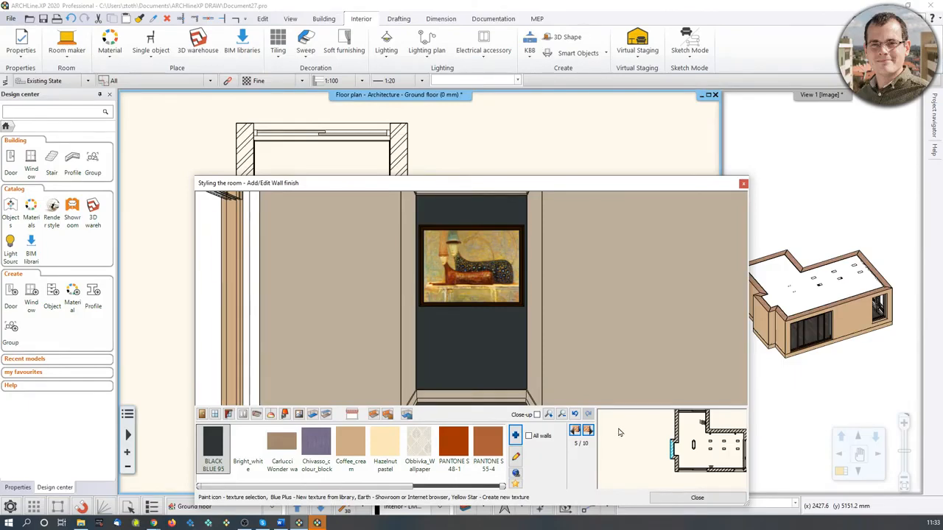
click(679, 499)
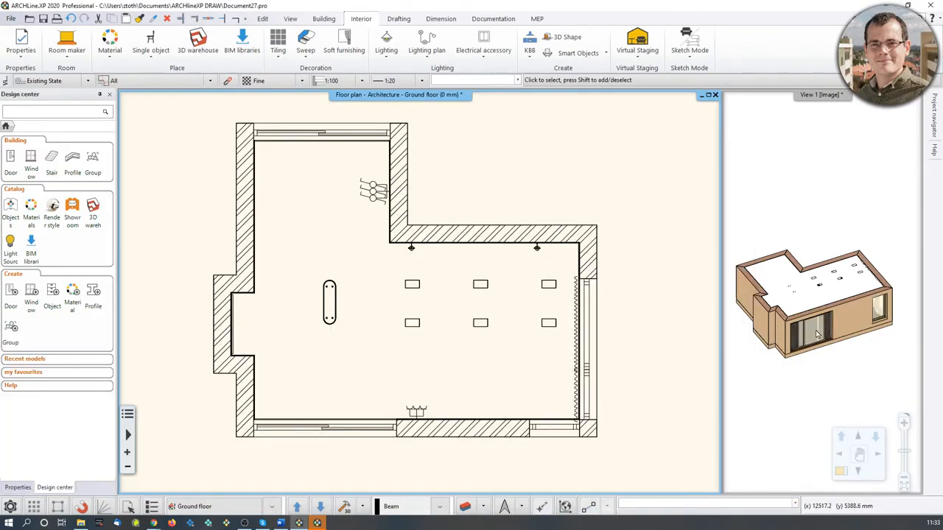
Bring the 3D view into the main window and inspect the building model from several angles.
scroll(817, 335, up, 5)
scroll(823, 251, down, 5)
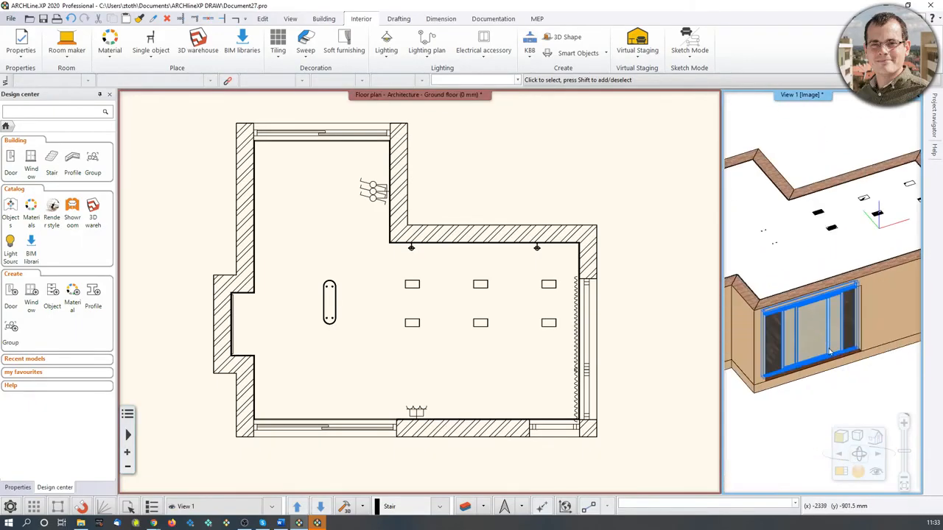
click(842, 476)
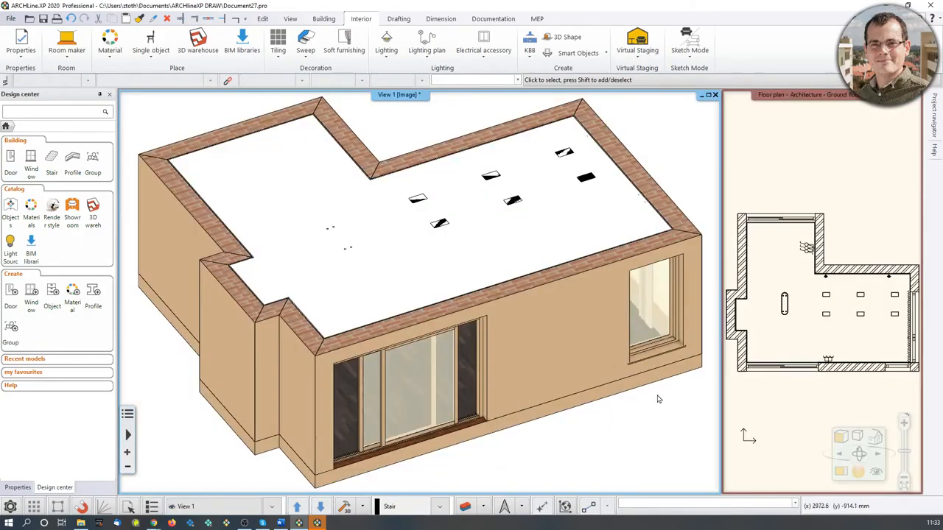
middle_drag(530, 412, 385, 318)
scroll(372, 306, up, 5)
scroll(361, 284, down, 5)
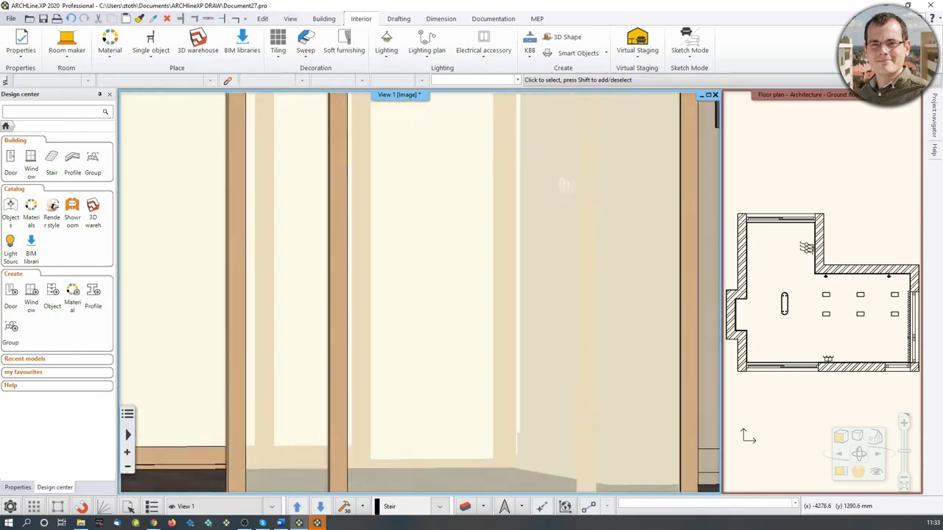
middle_drag(361, 284, 395, 267)
scroll(396, 267, down, 5)
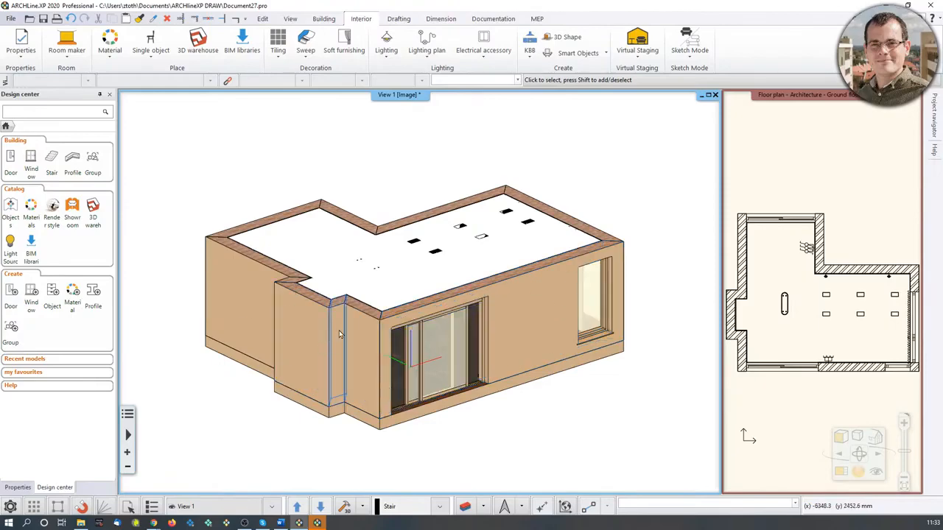
middle_drag(331, 336, 417, 305)
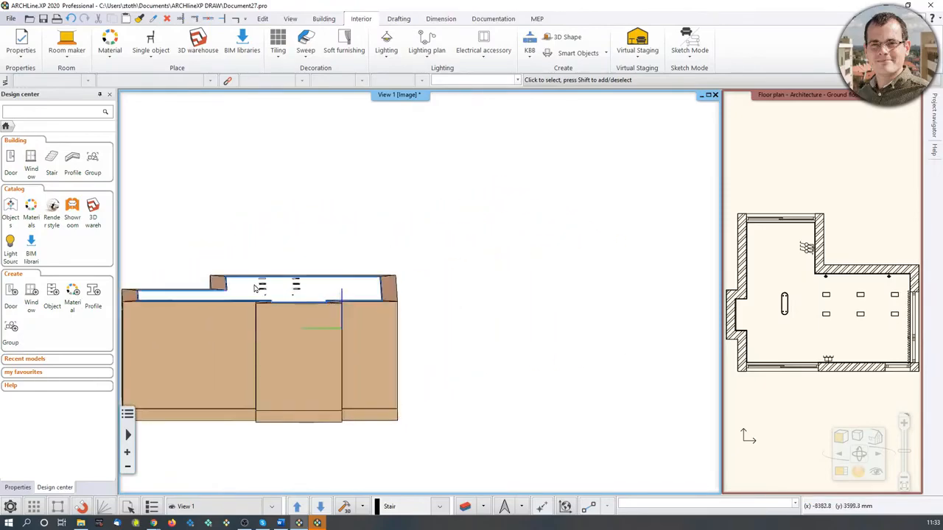
middle_drag(257, 288, 400, 270)
scroll(396, 269, up, 1)
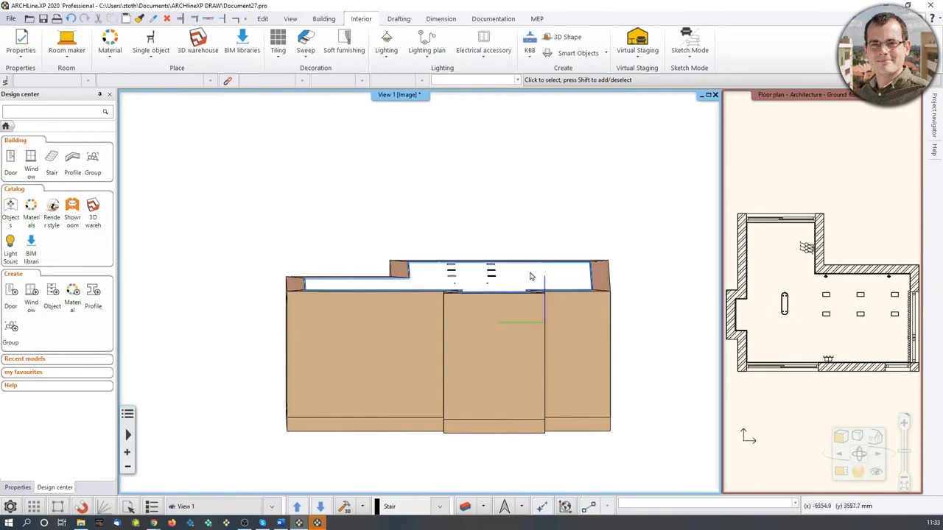
middle_drag(551, 268, 483, 294)
scroll(379, 221, down, 3)
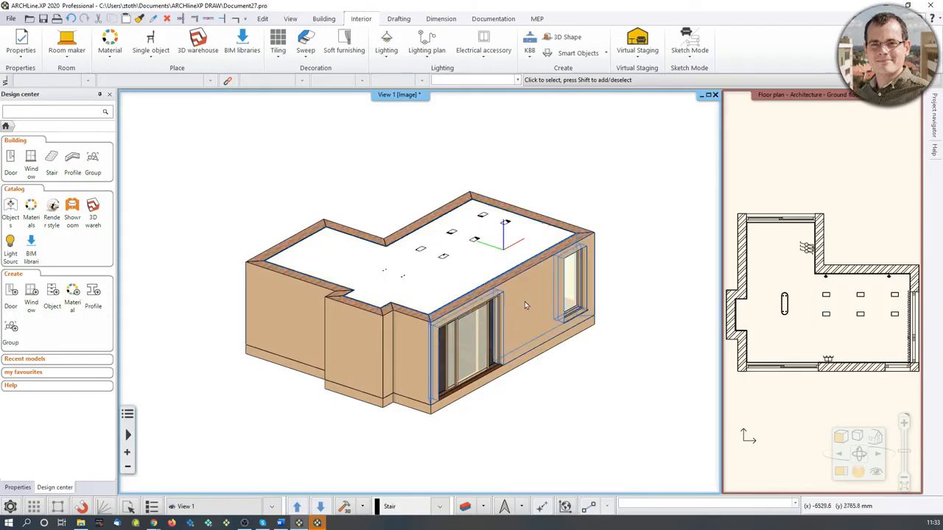
Open the Perspective dialog and place the camera inside the room, aimed at the map wall and curtained windows.
click(877, 475)
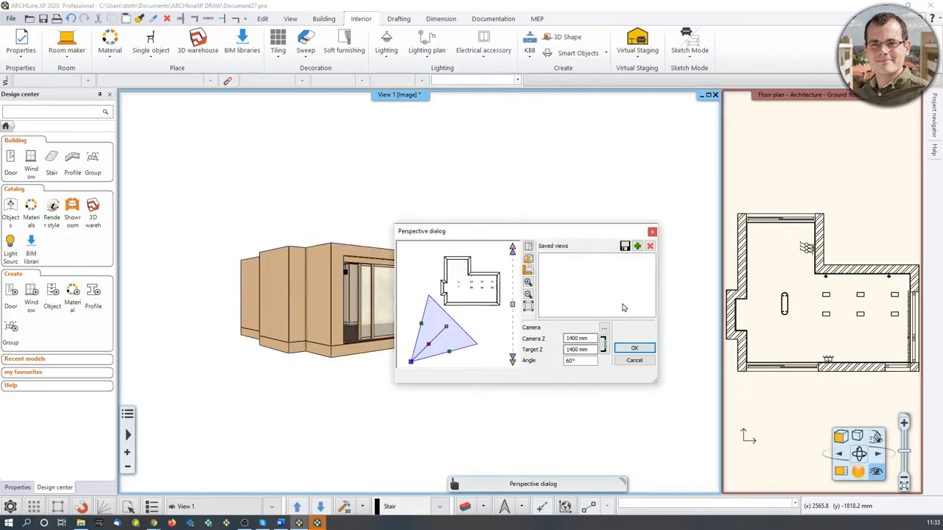
middle_drag(463, 297, 466, 286)
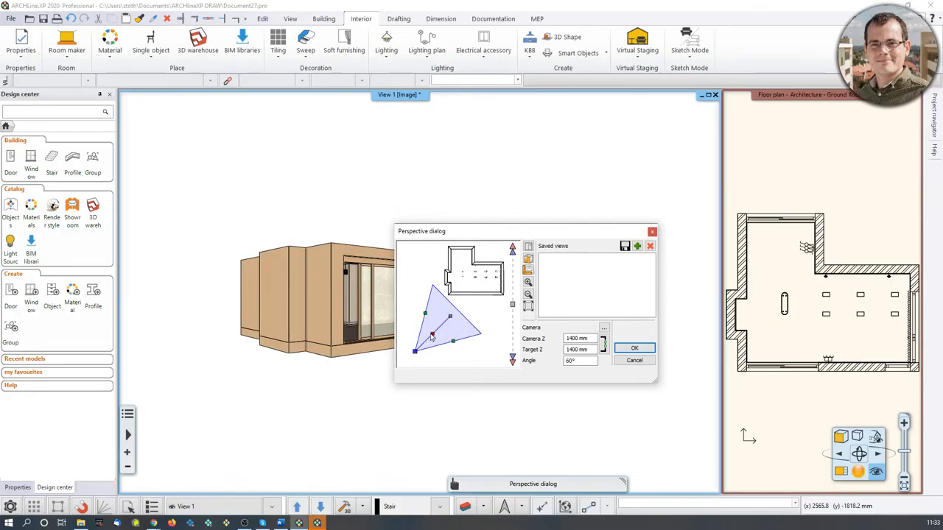
drag(433, 338, 462, 311)
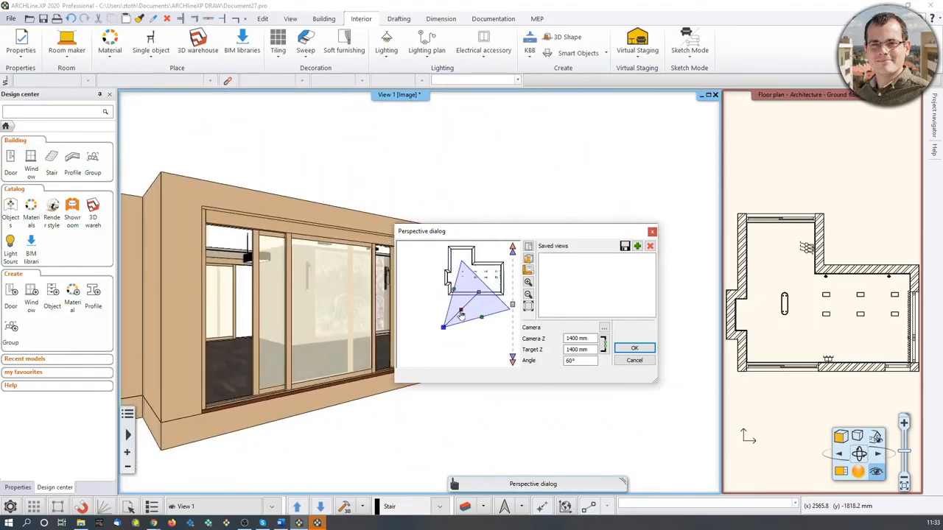
middle_drag(477, 276, 462, 295)
scroll(466, 288, up, 3)
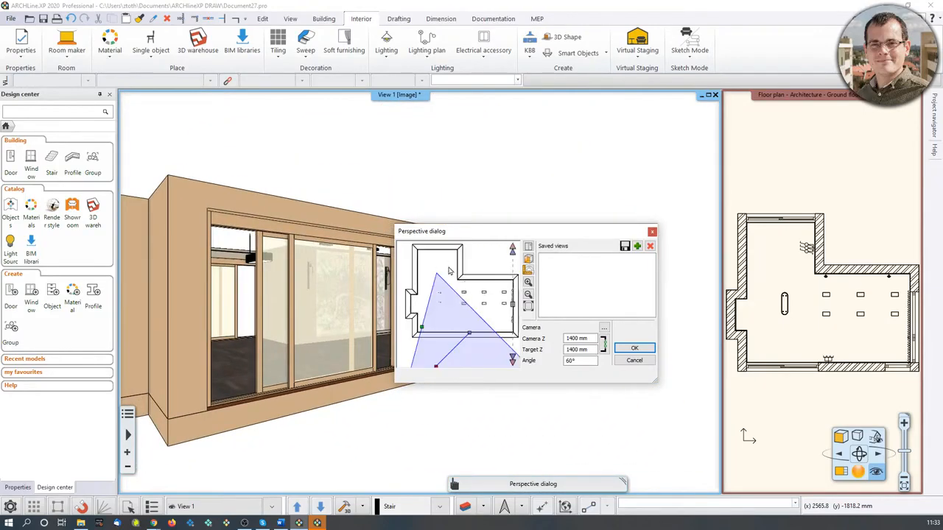
click(529, 271)
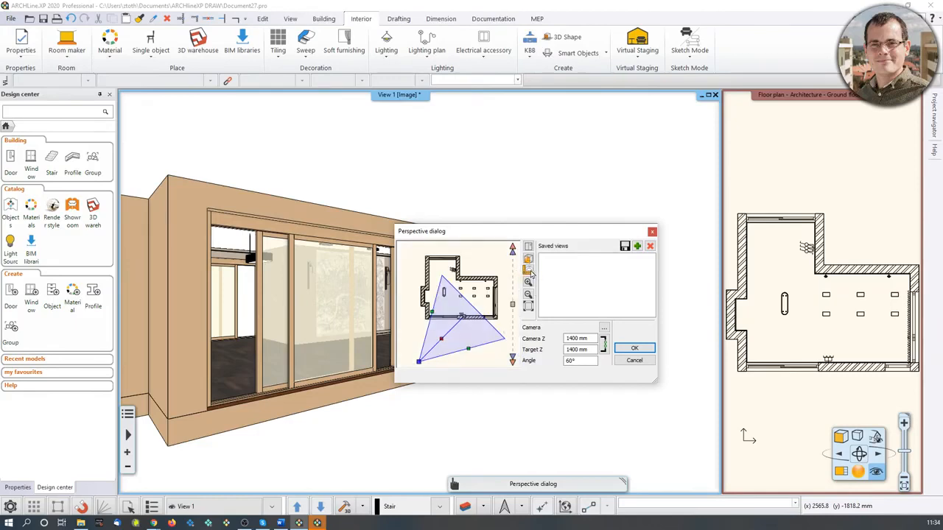
middle_drag(485, 289, 493, 276)
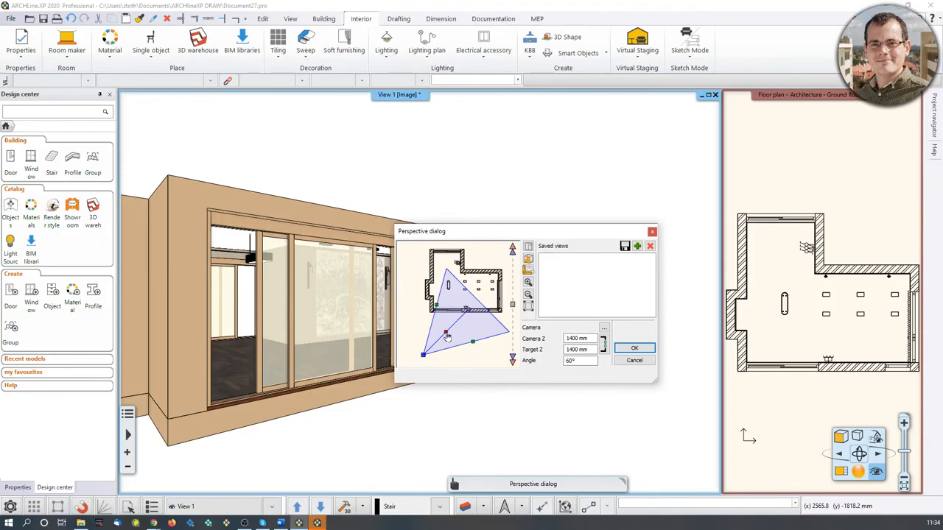
drag(447, 335, 497, 277)
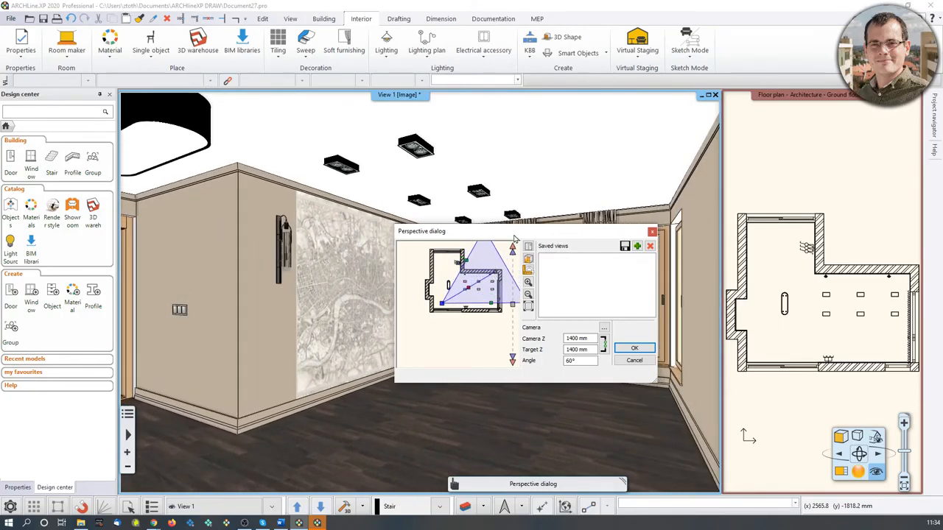
drag(514, 234, 747, 109)
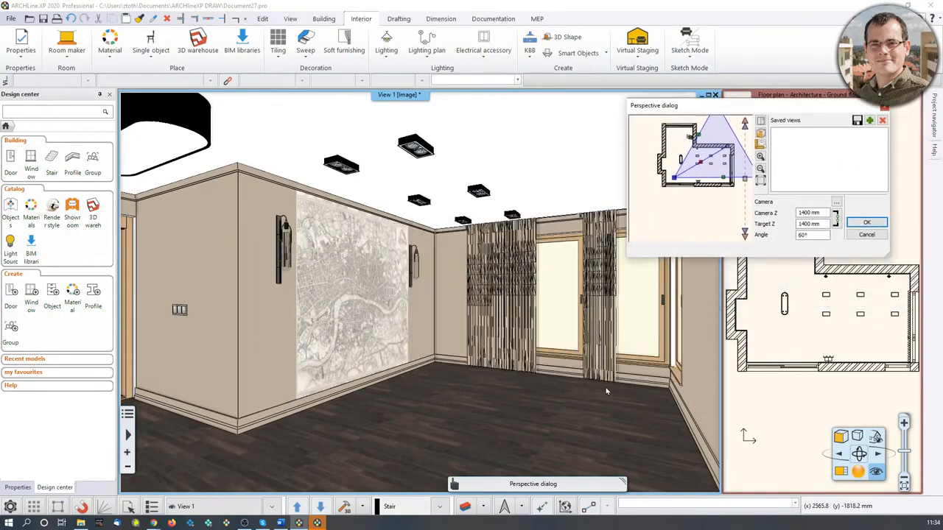
Save the current view and set its camera height to 1700 mm.
click(870, 121)
double_click(792, 137)
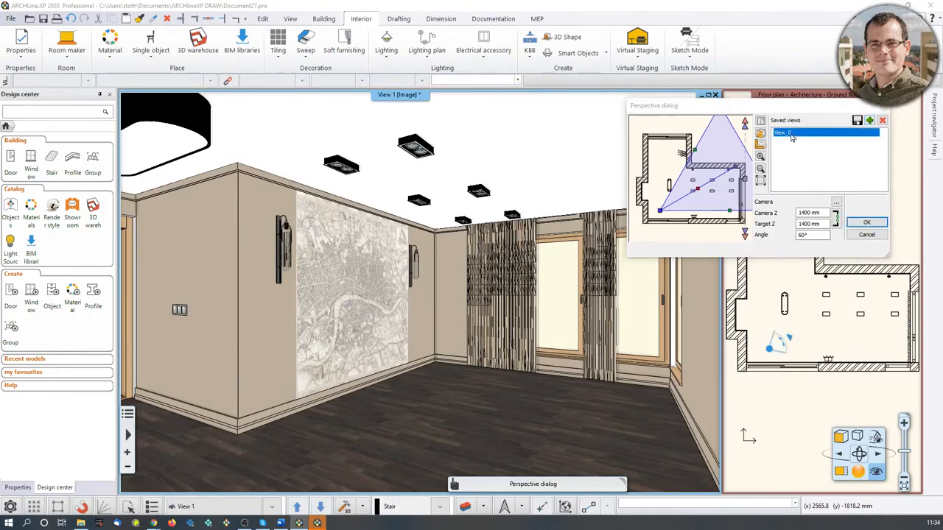
drag(776, 129, 470, 161)
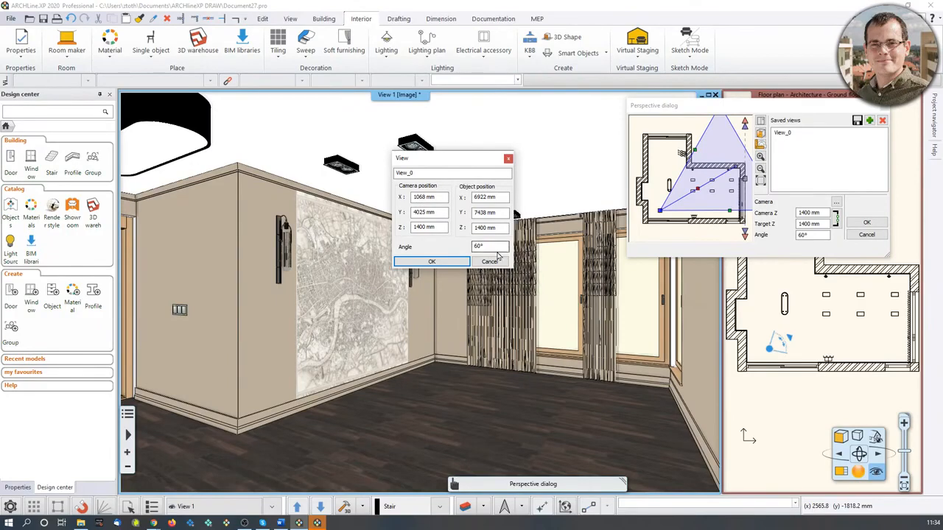
double_click(425, 228)
text(1)
click(432, 262)
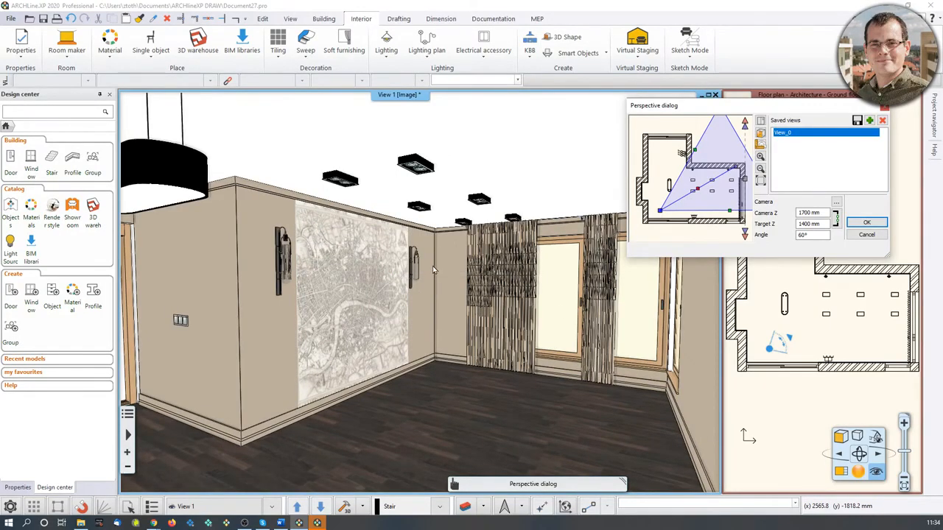
Rename the saved view as Reception_room_001.
double_click(799, 137)
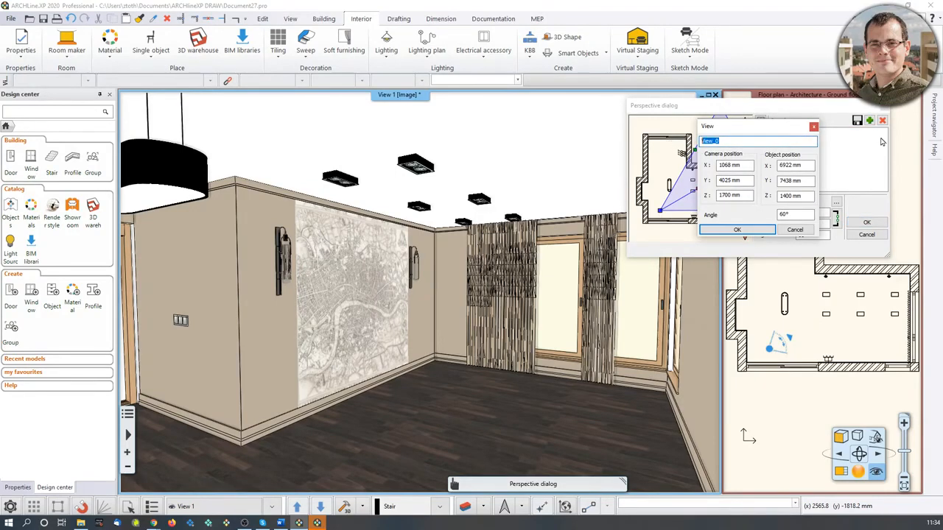
text(Reception_room_001)
click(715, 230)
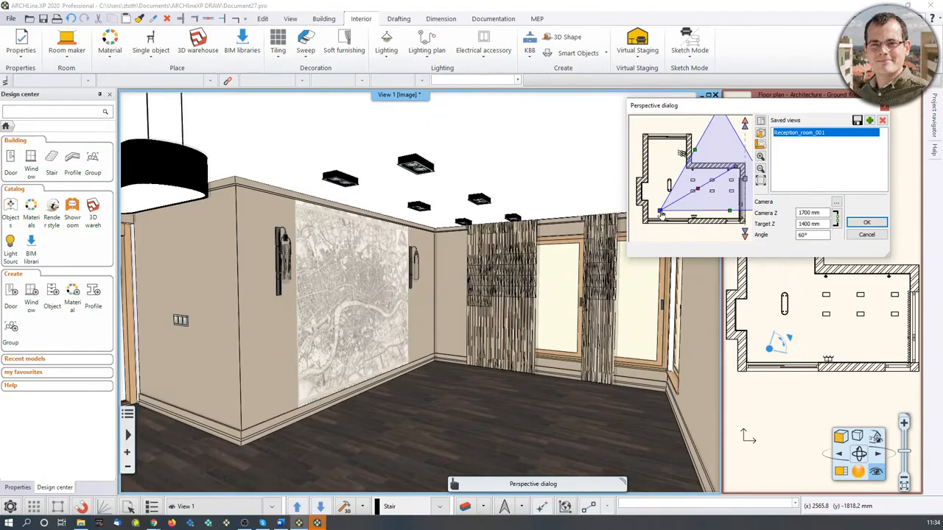
Aim the camera from the room's upper-left corner, save it as a view named Reception_Room_002, and close the dialog.
drag(661, 211, 651, 146)
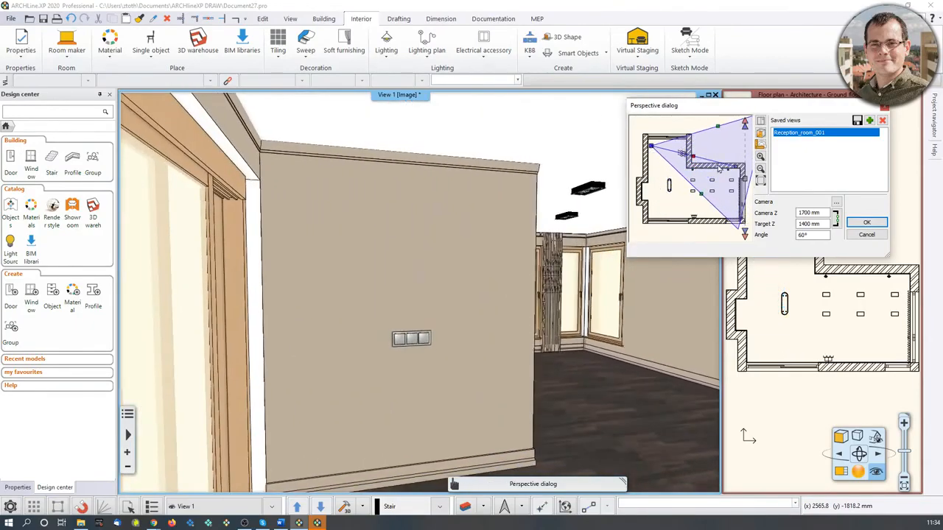
drag(736, 168, 726, 217)
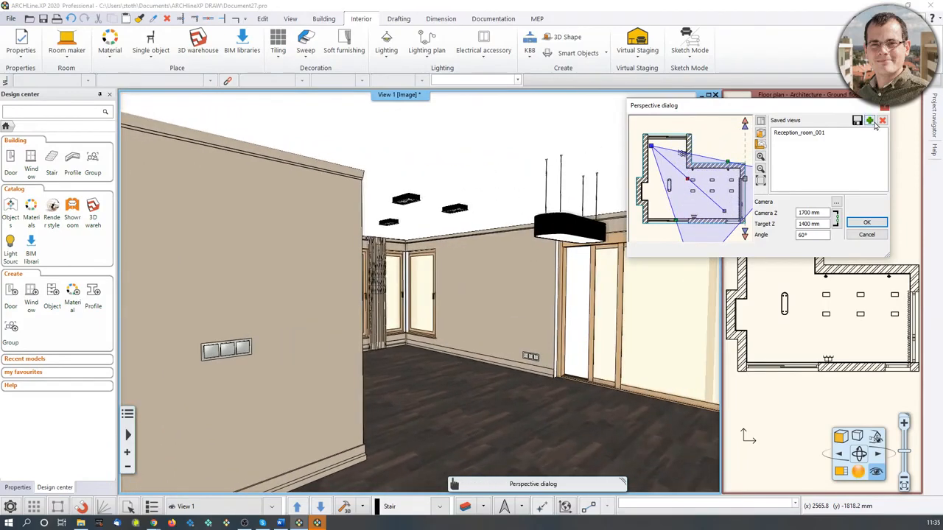
click(869, 120)
double_click(787, 142)
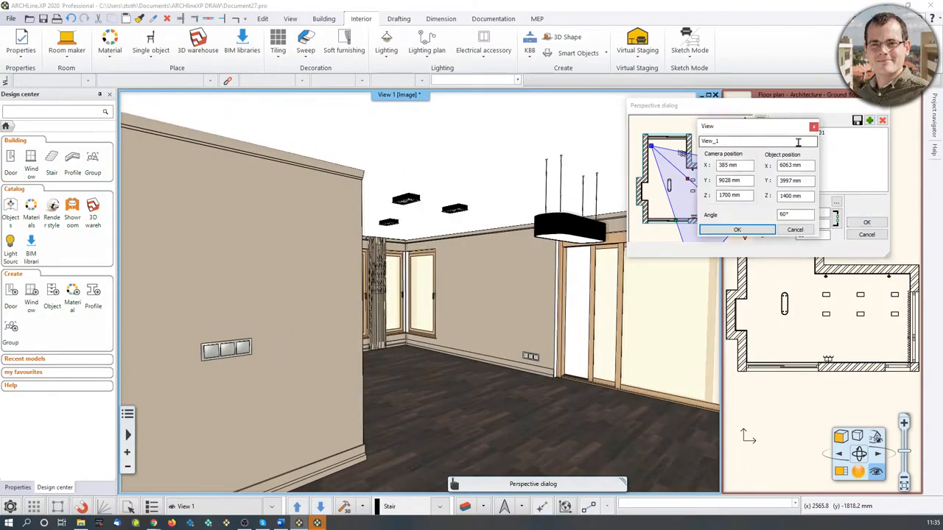
key(ctrl+a)
text(R)
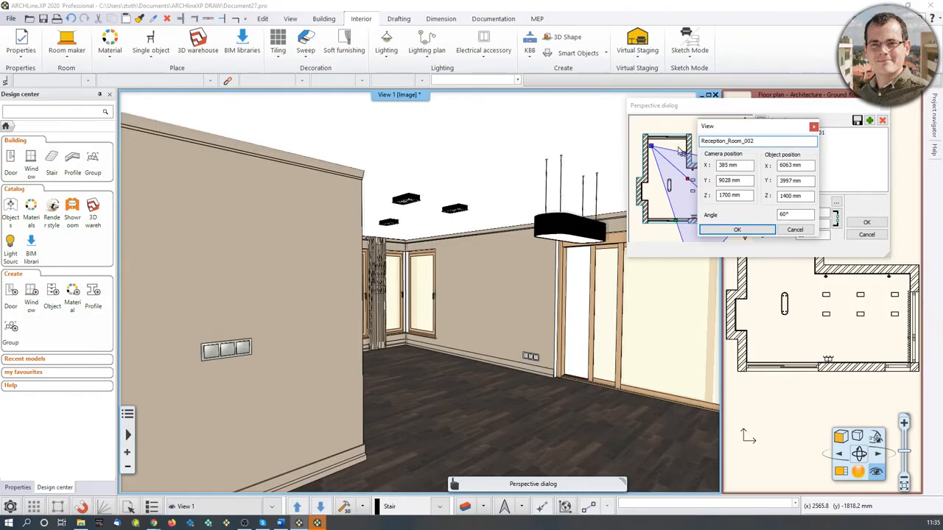
click(736, 229)
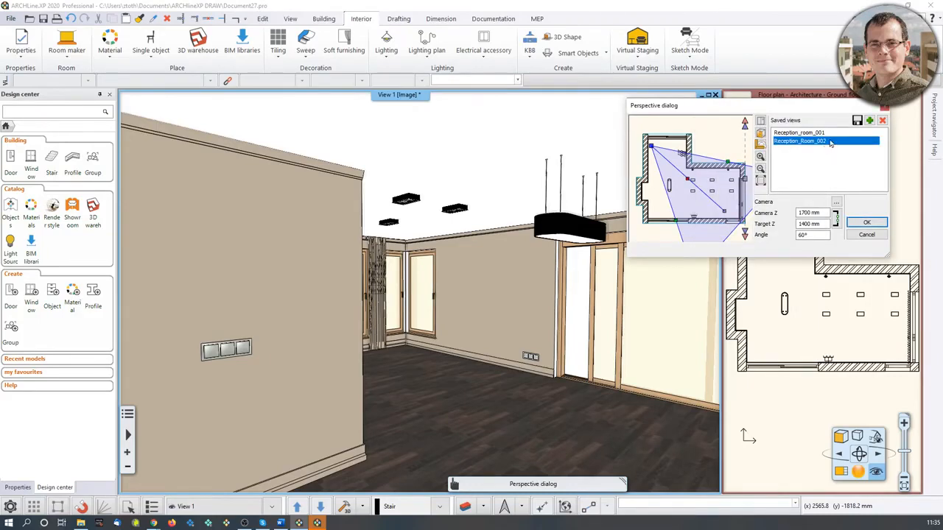
click(866, 222)
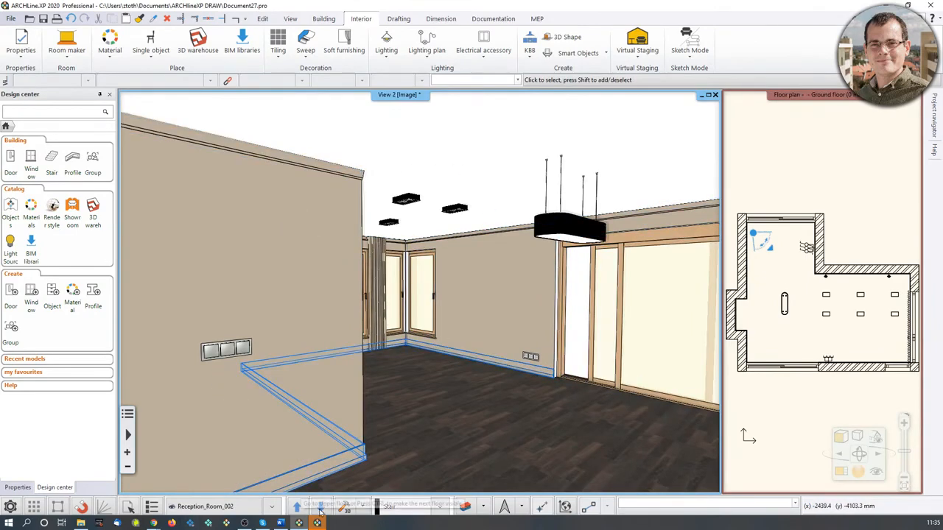
Switch back and forth between the Reception_room_001 and Reception_Room_002 saved views.
click(298, 507)
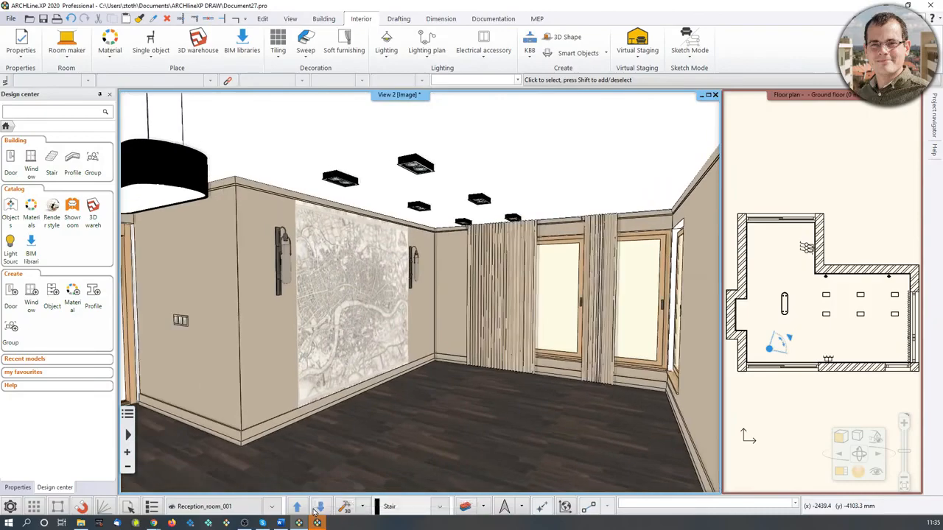
click(317, 509)
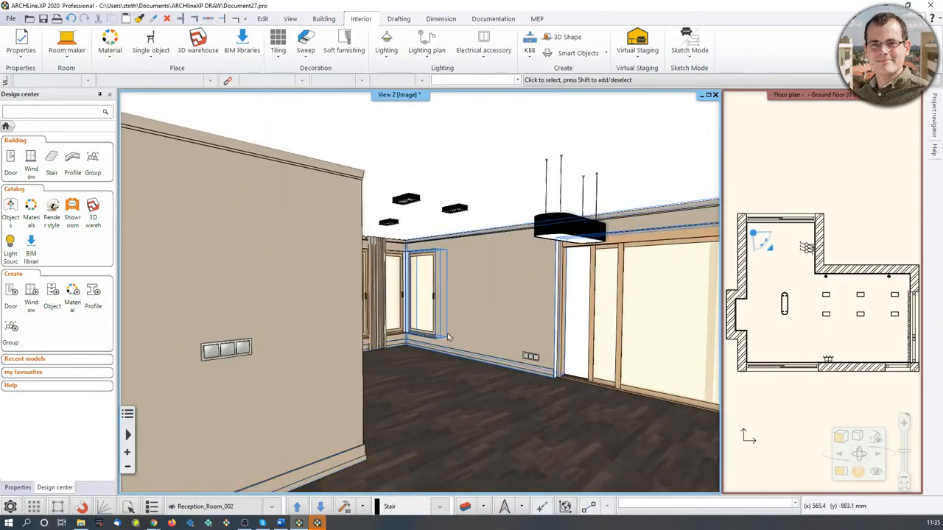
key(Page_Up)
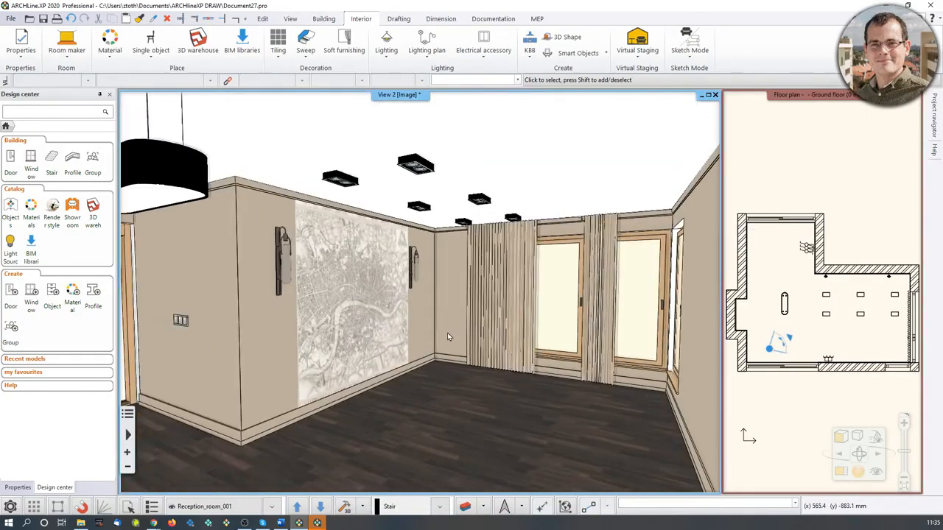
Reposition the 3D camera on the floor plan to face the windows at the room's lower-right corner.
key(Page_Down)
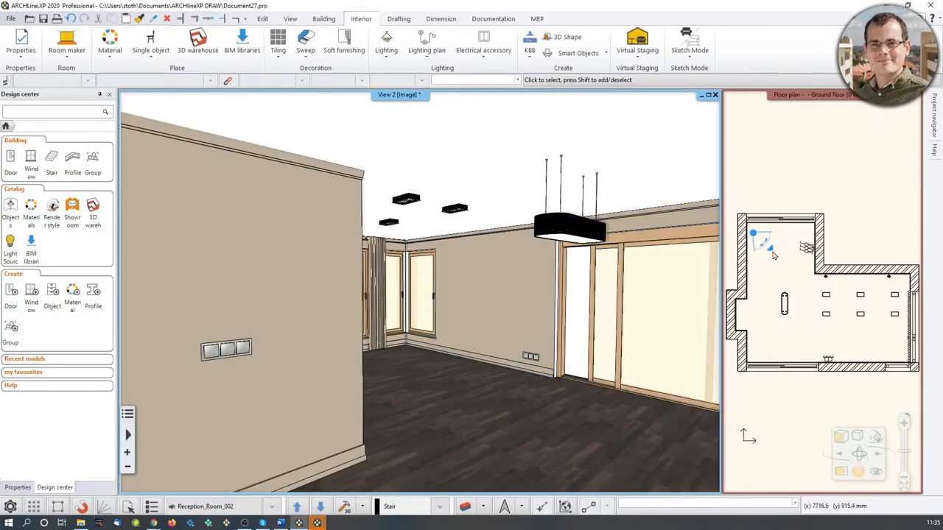
drag(772, 250, 809, 327)
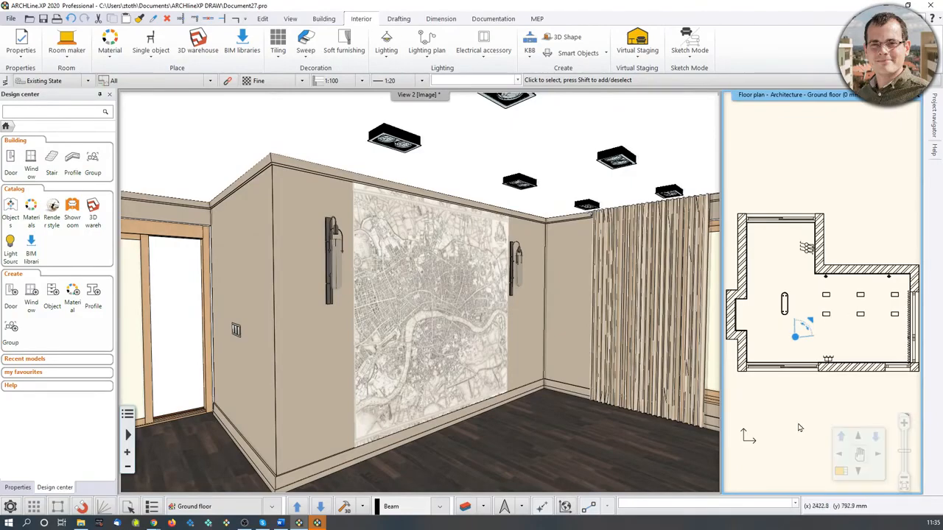
click(840, 471)
middle_drag(440, 370, 368, 289)
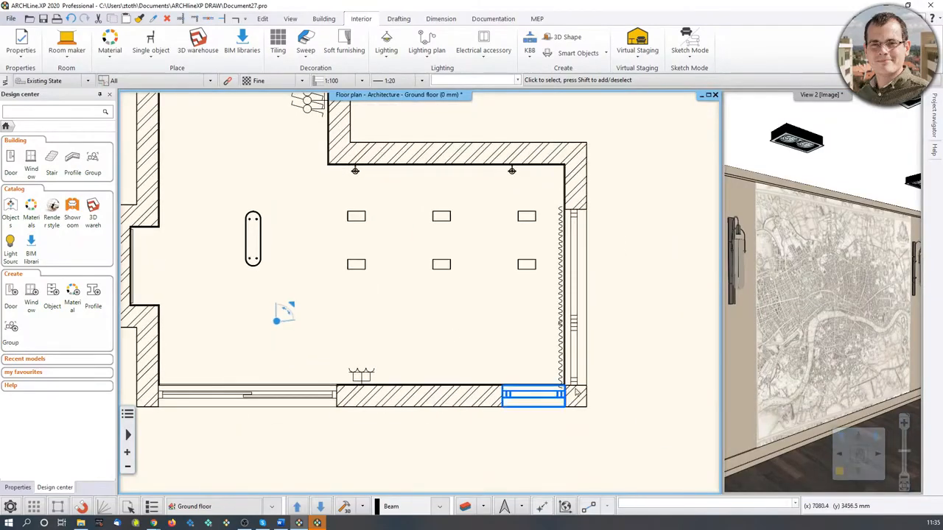
scroll(553, 391, up, 2)
scroll(455, 283, down, 5)
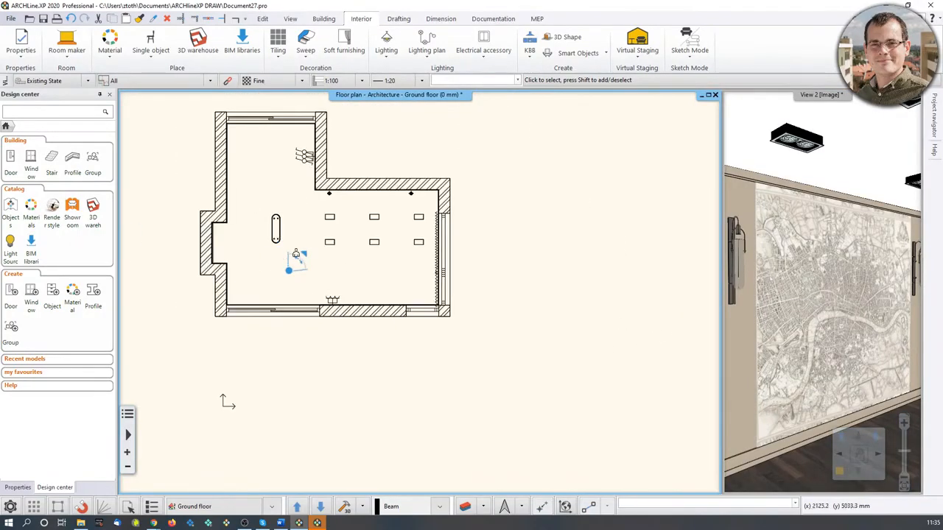
drag(298, 257, 411, 271)
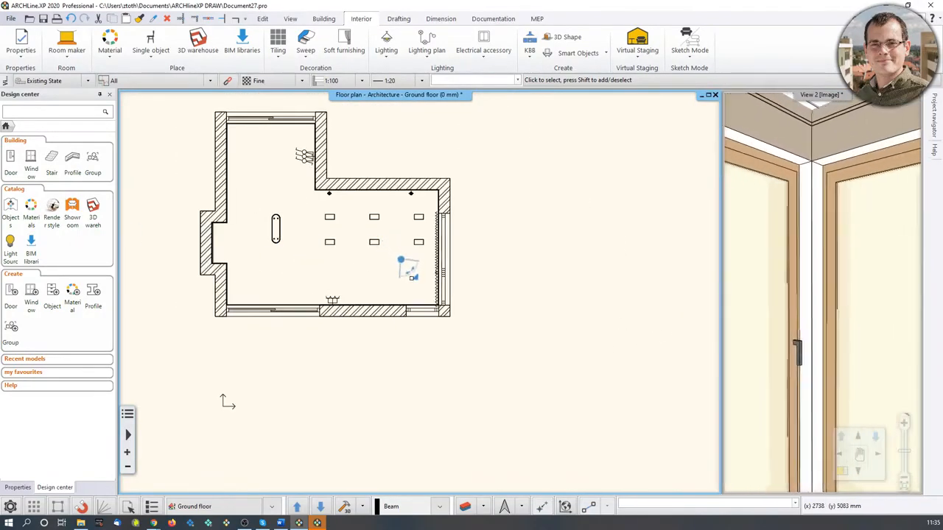
scroll(821, 319, down, 3)
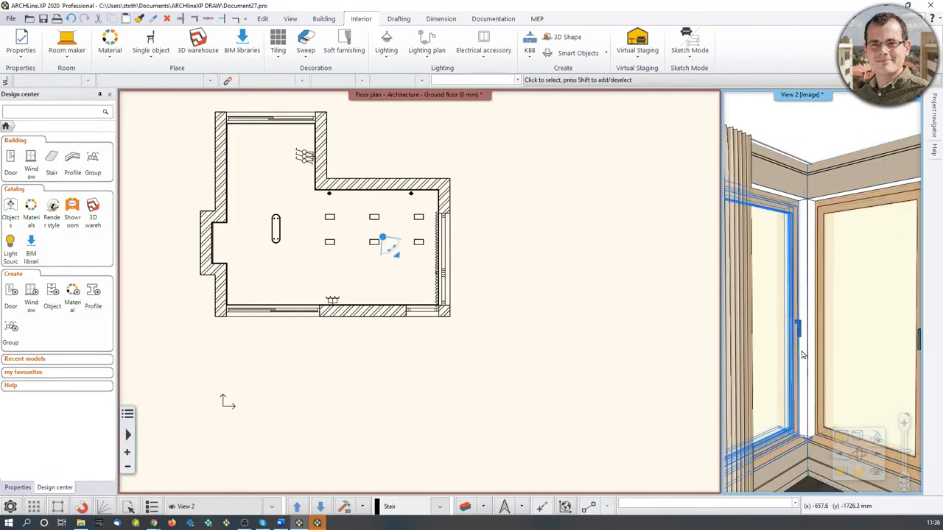
scroll(479, 266, up, 2)
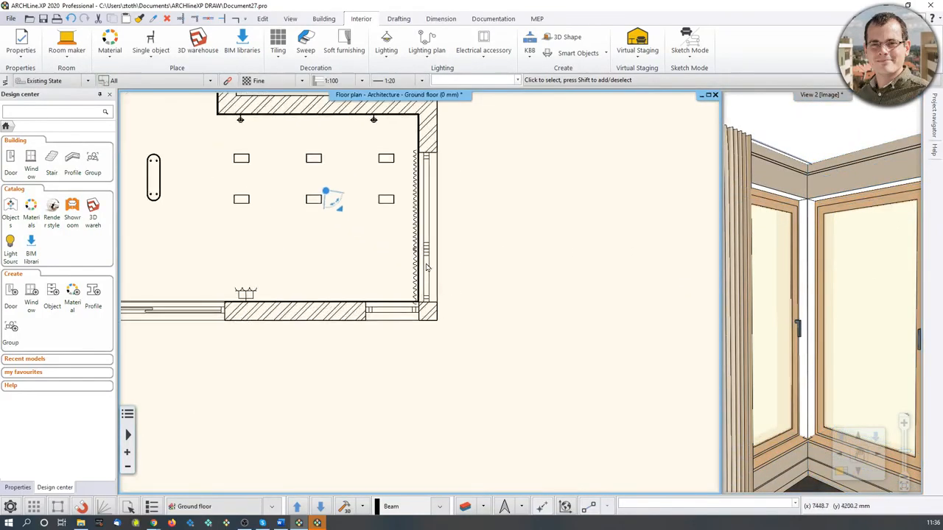
middle_drag(428, 267, 430, 277)
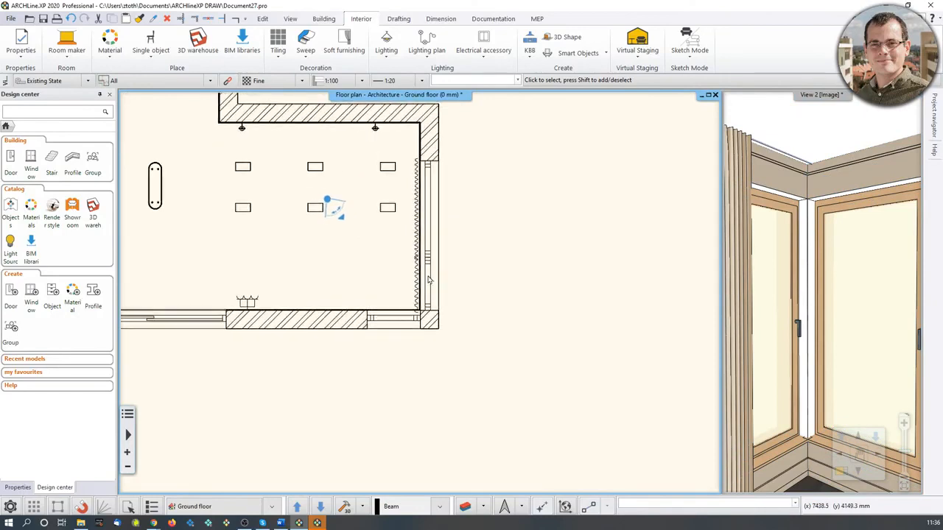
Join the two windows meeting at the room's lower-right wall corner with Join two openings on wall corner.
click(325, 20)
click(168, 61)
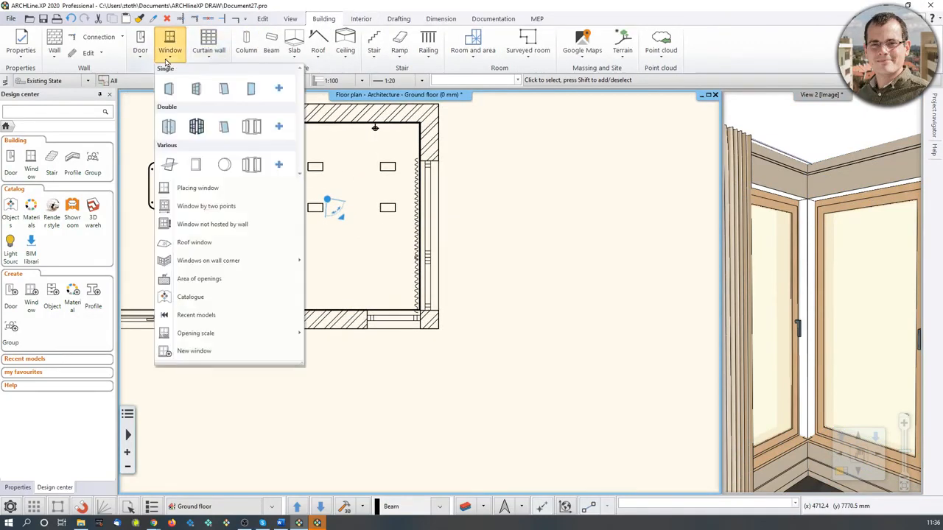
mouse_move(237, 263)
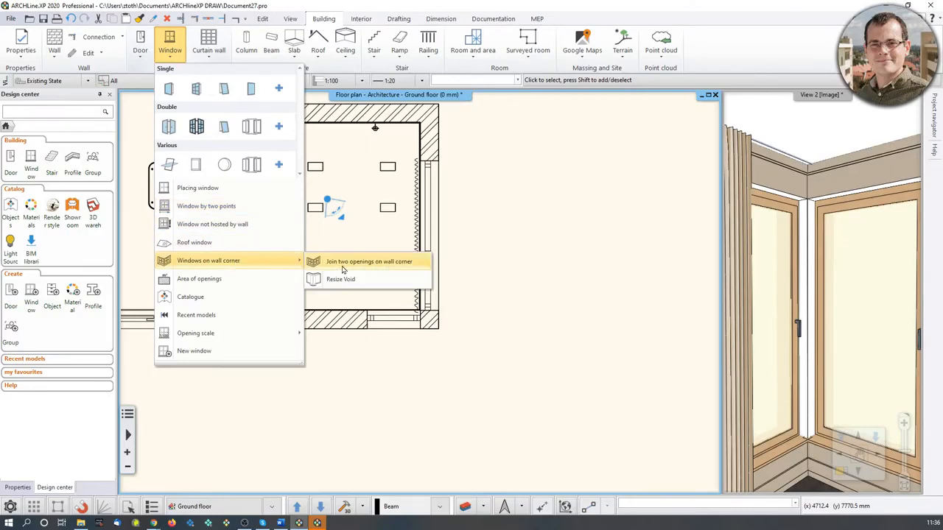
mouse_move(385, 265)
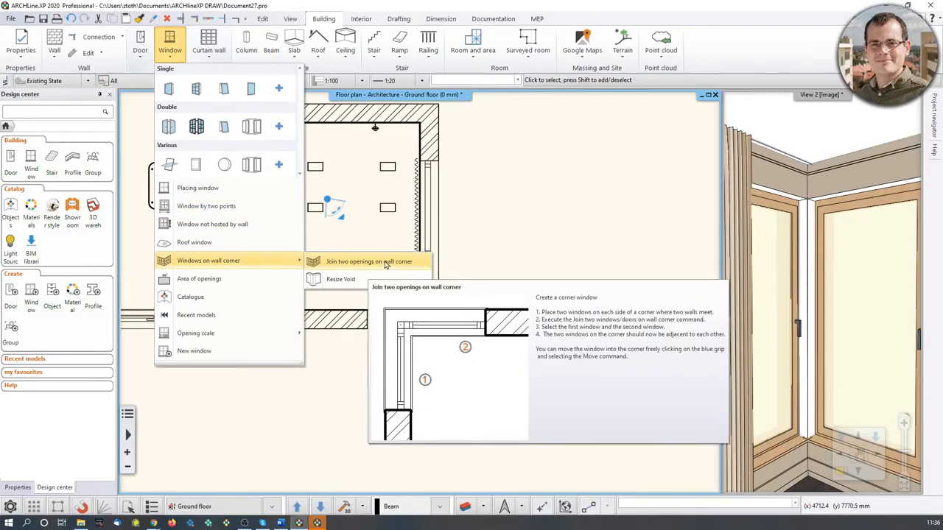
click(385, 263)
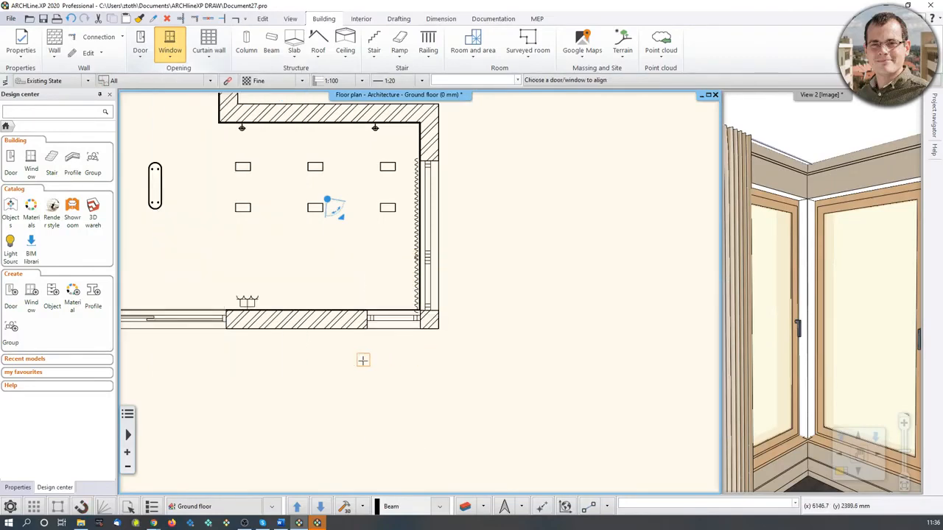
scroll(403, 307, up, 3)
click(406, 286)
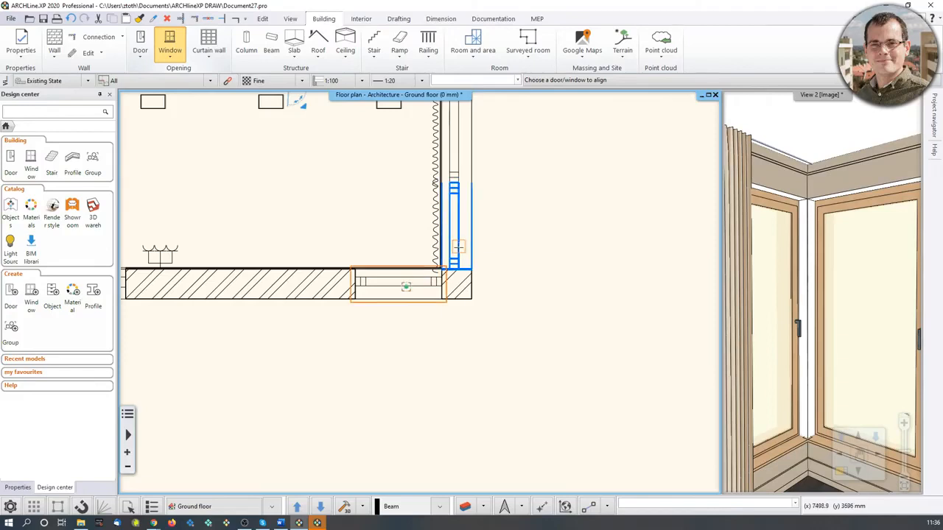
click(456, 247)
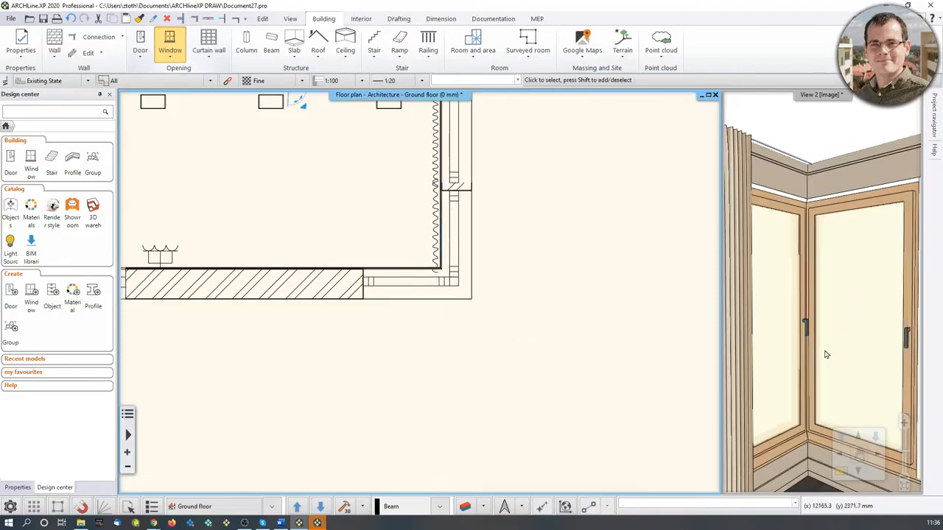
Extend the window on the right wall so its end reaches the corner, about 1200 mm wide.
middle_drag(321, 151, 335, 220)
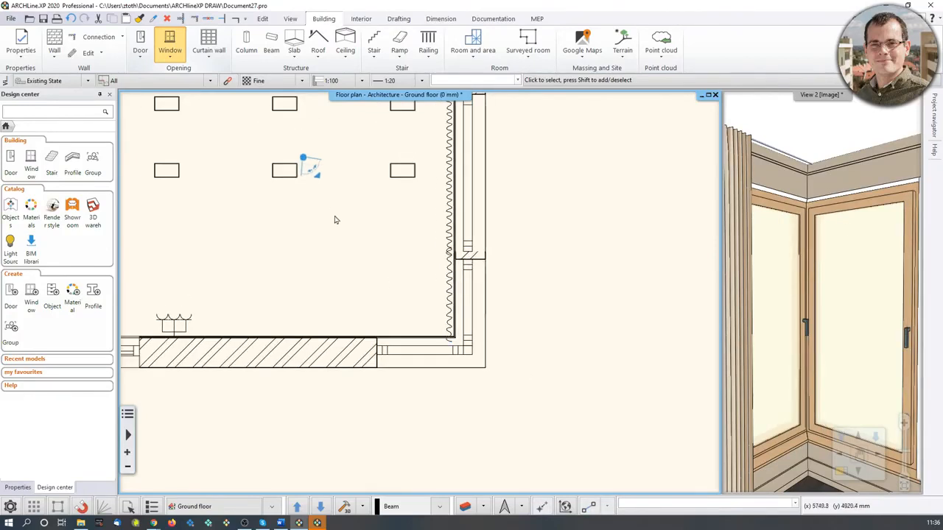
drag(316, 176, 324, 176)
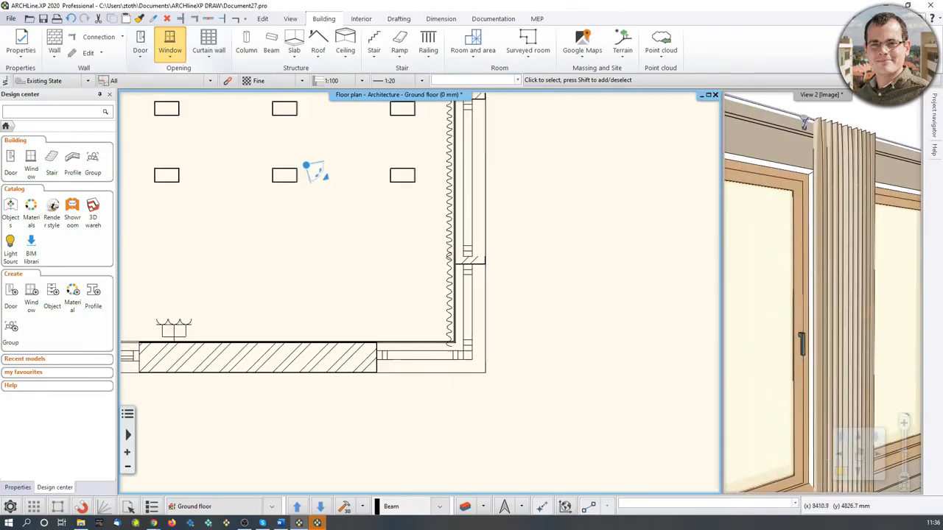
scroll(516, 303, up, 2)
click(451, 336)
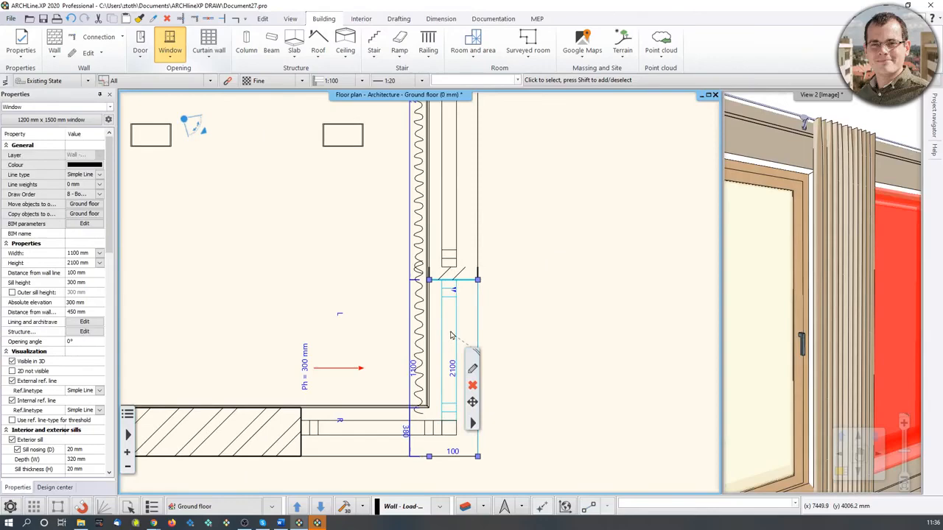
mouse_move(477, 280)
click(490, 303)
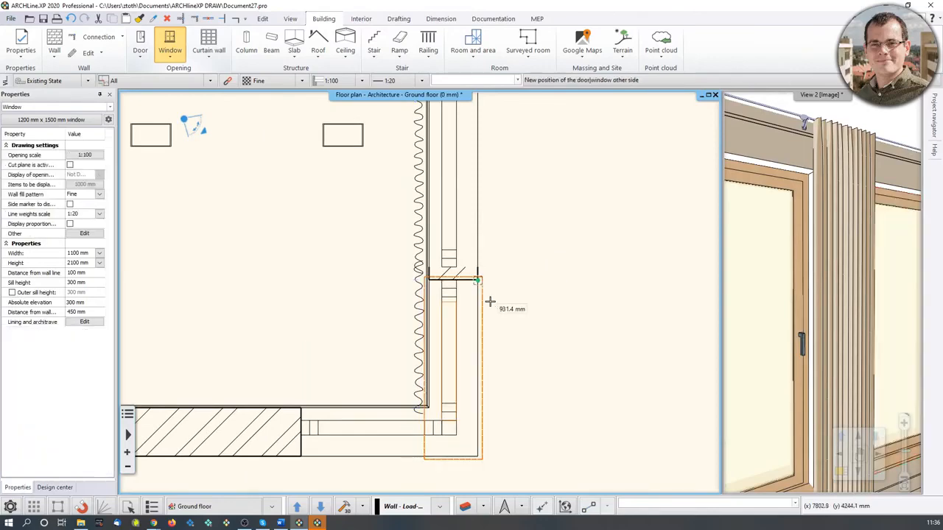
scroll(501, 279, up, 3)
click(413, 255)
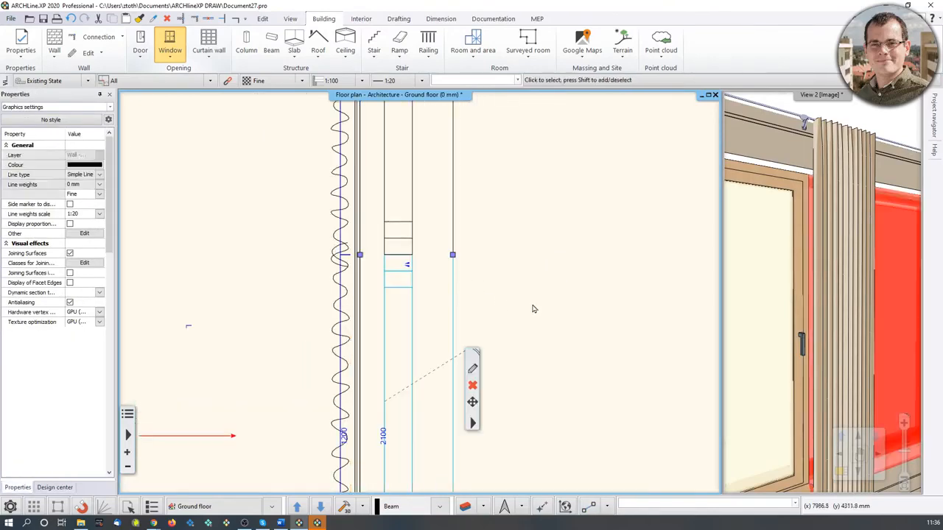
scroll(535, 310, down, 4)
click(530, 230)
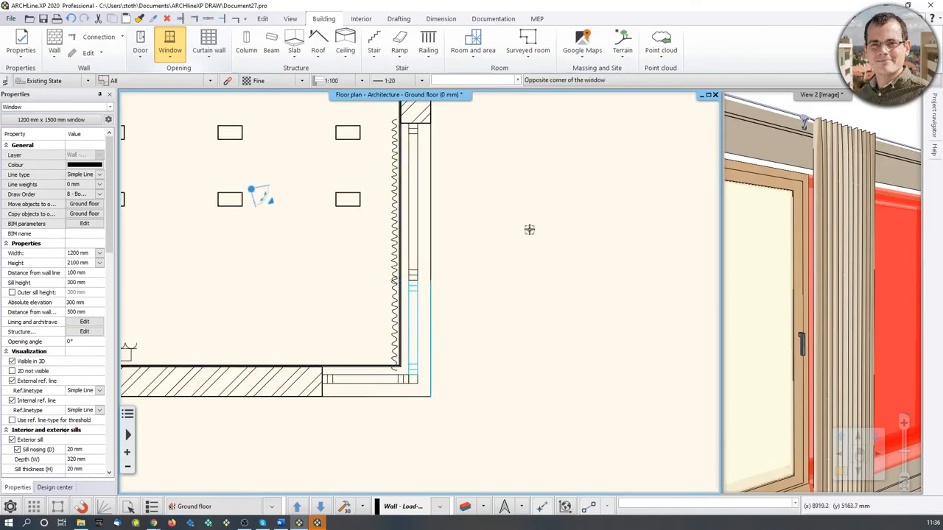
Shorten the curtain along the right wall so it ends at the corner, about 955 mm wide.
middle_drag(809, 280, 838, 293)
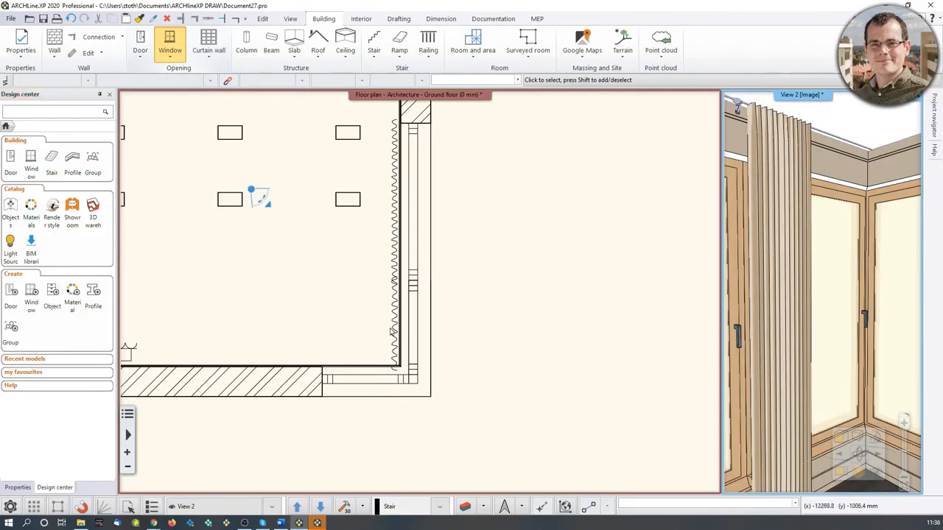
scroll(397, 341, down, 1)
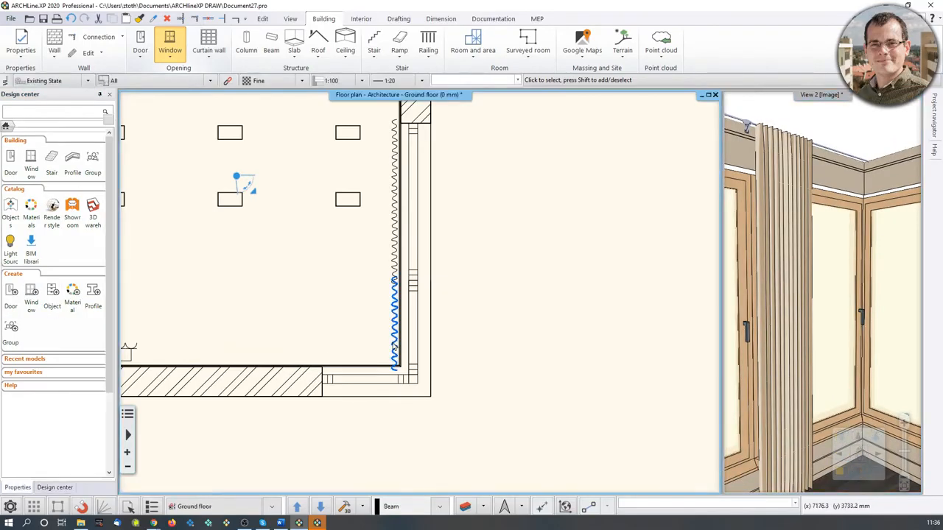
click(396, 324)
click(504, 221)
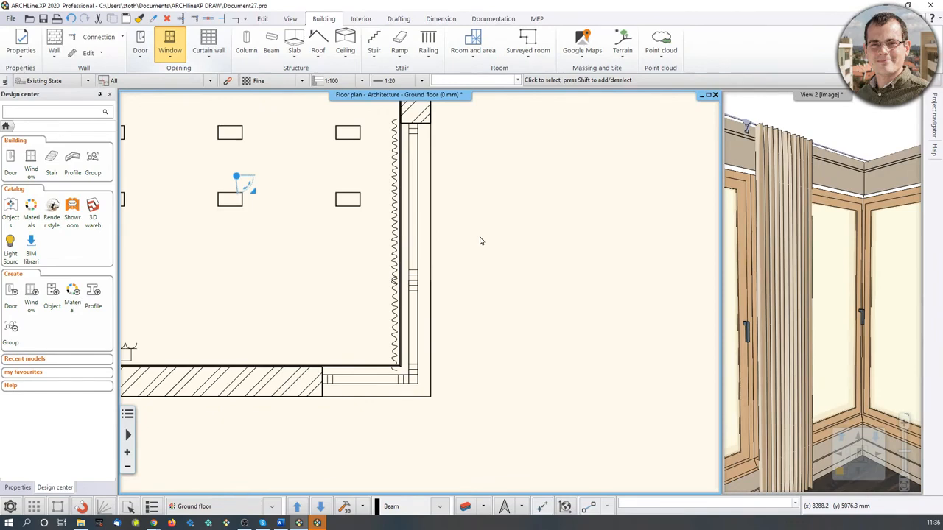
middle_drag(437, 280, 445, 293)
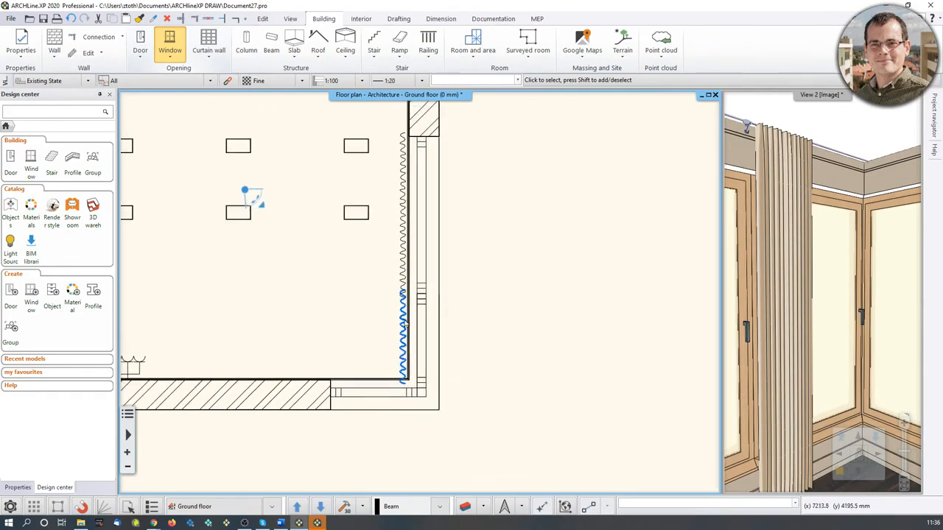
click(404, 331)
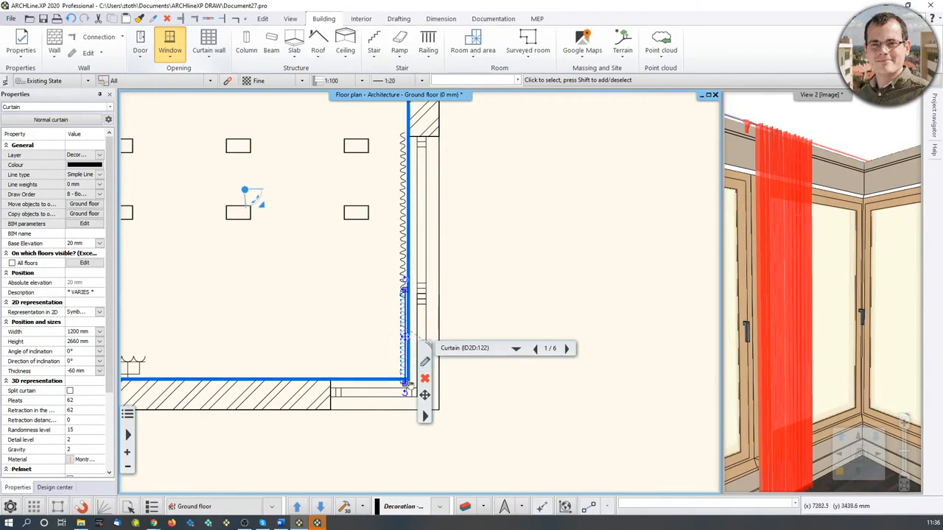
mouse_move(406, 391)
scroll(401, 435, up, 2)
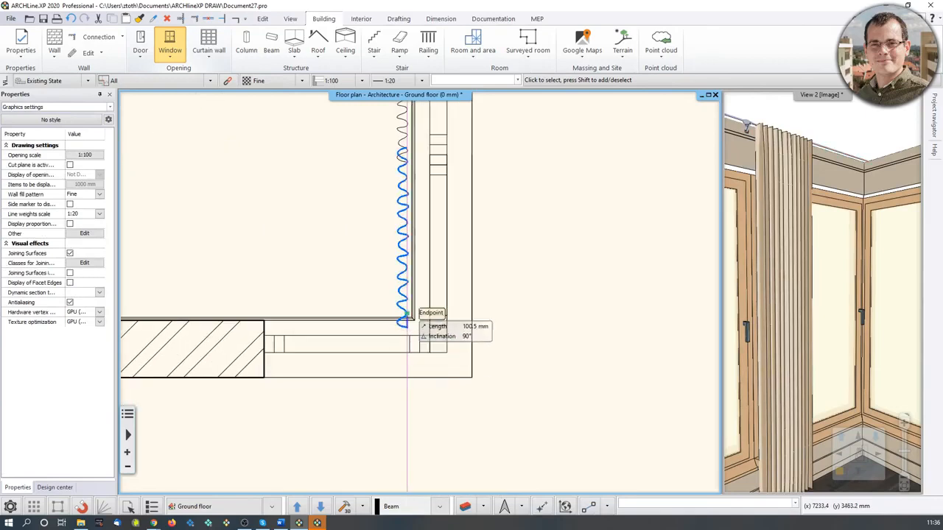
click(410, 309)
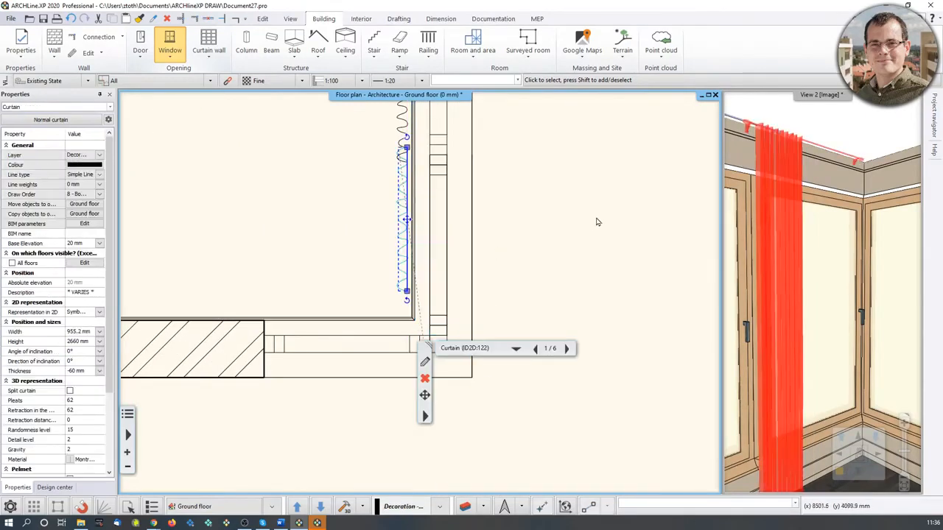
click(556, 254)
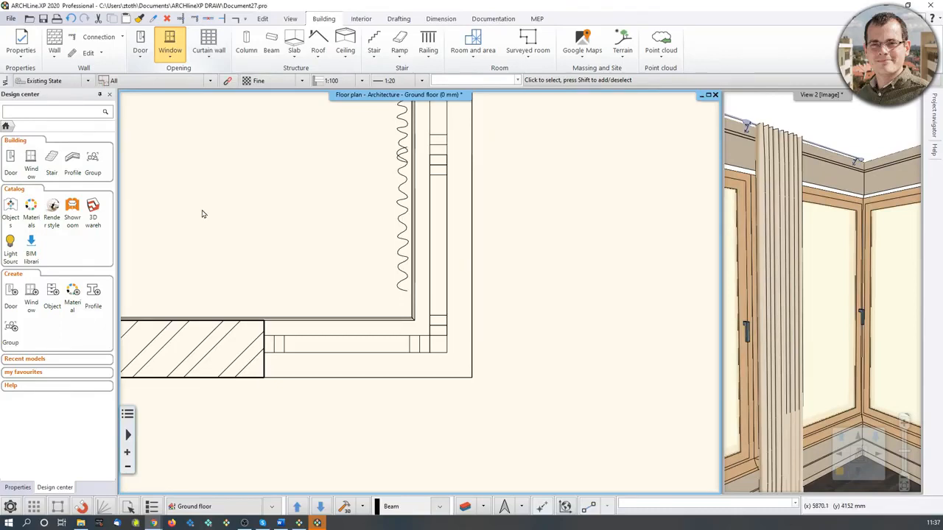
Search the materials for paldao and replace the corner window frame's material with Wood-paldao.
click(31, 210)
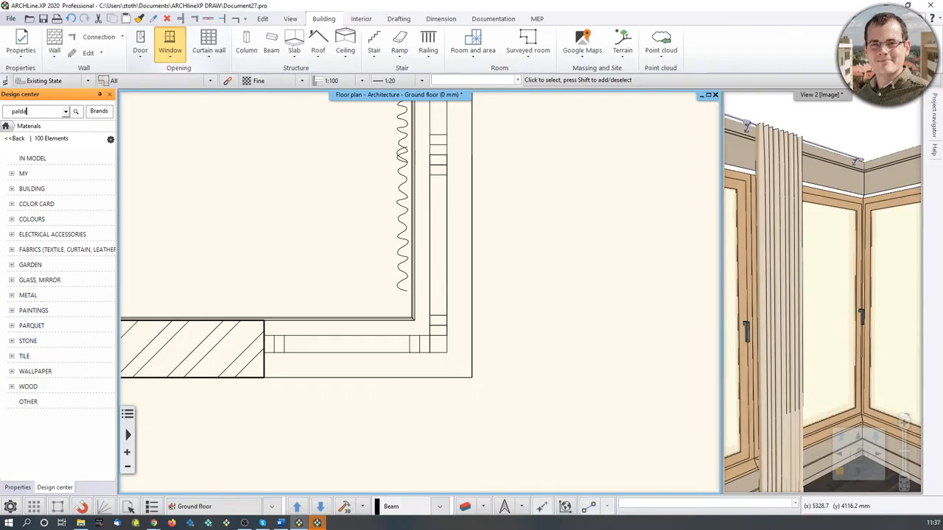
text(o)
key(Return)
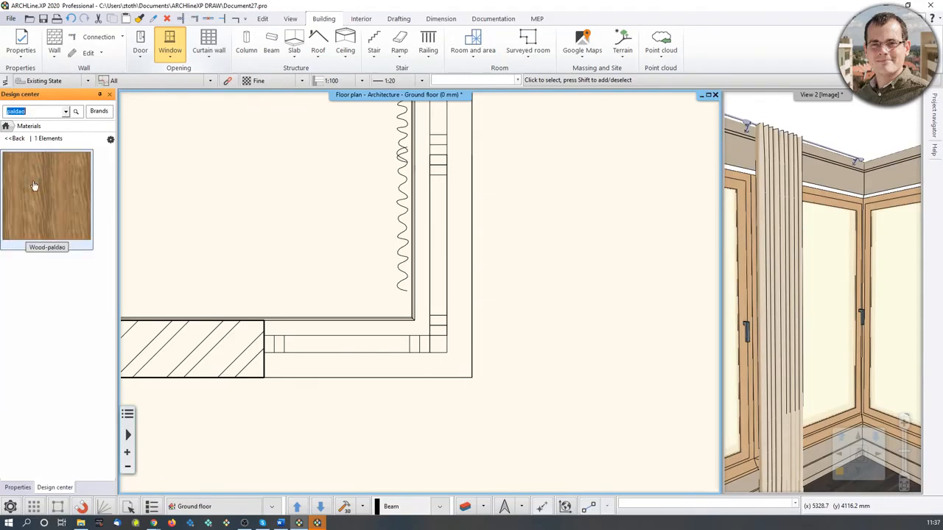
mouse_move(33, 193)
mouse_down()
mouse_move(126, 234)
mouse_move(851, 308)
mouse_move(862, 284)
mouse_up()
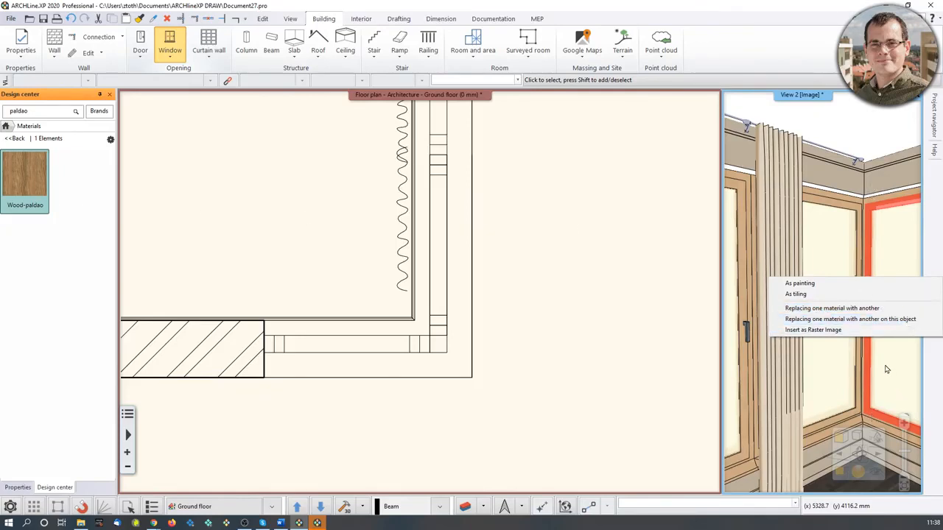
click(858, 309)
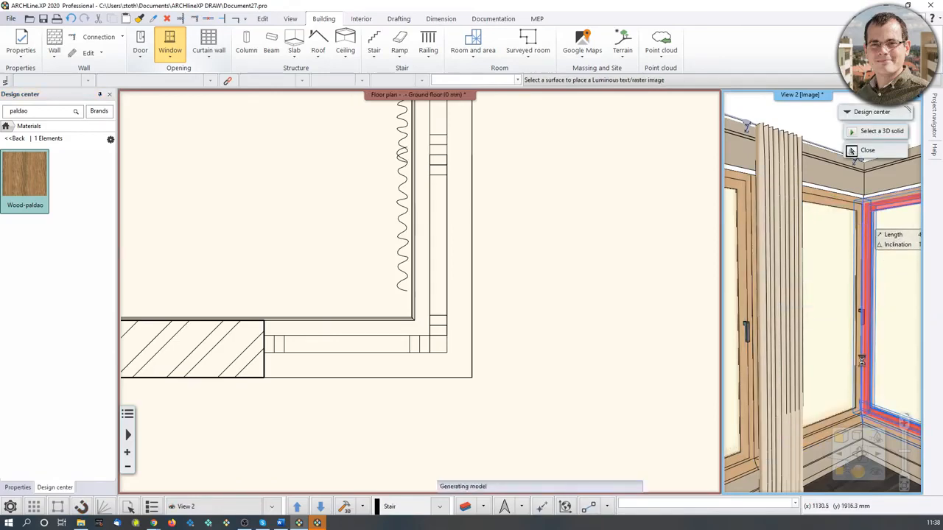
key(Escape)
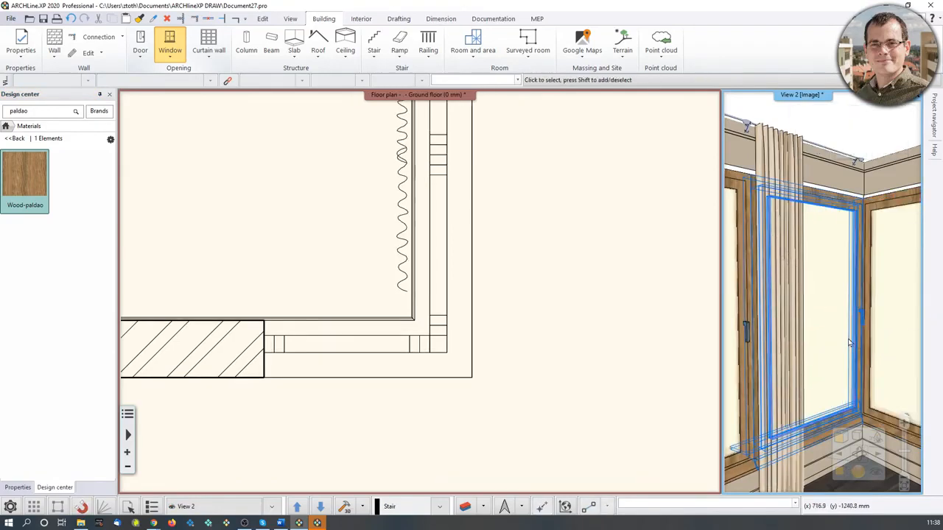
middle_drag(850, 333, 825, 344)
scroll(825, 344, down, 1)
scroll(825, 345, down, 1)
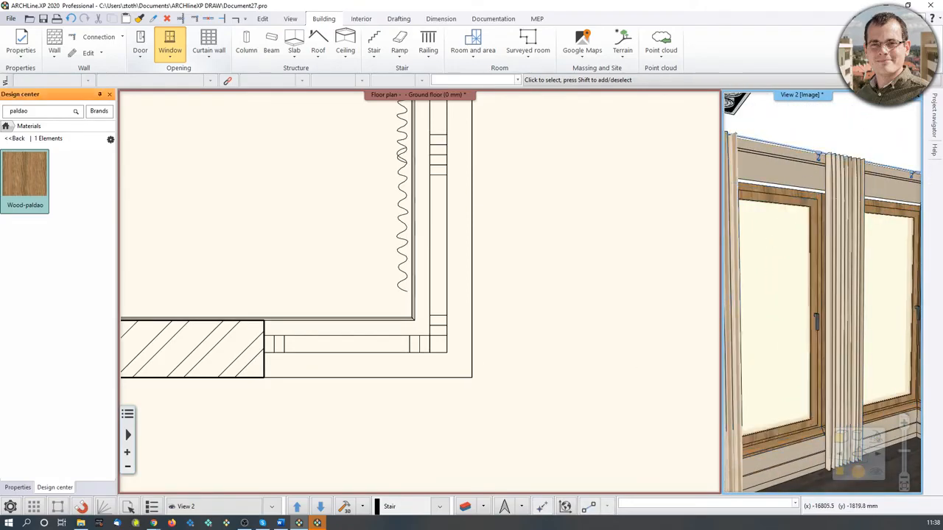
mouse_move(12, 202)
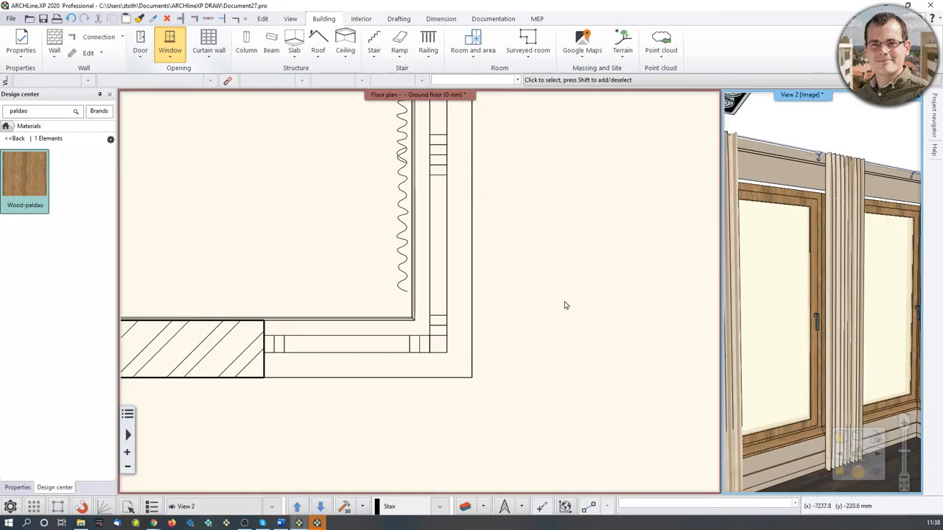
Cycle through the saved perspective camera views in the 3D window.
scroll(376, 315, down, 4)
middle_drag(358, 313, 383, 351)
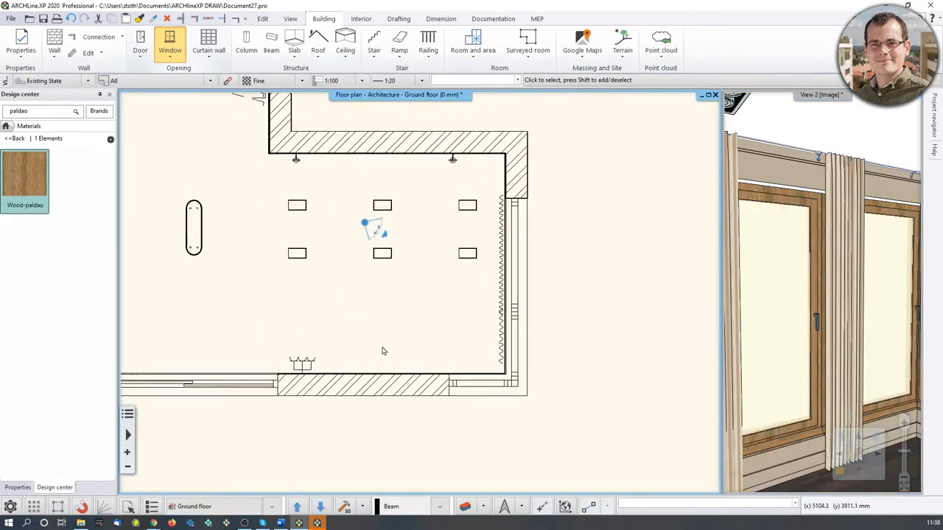
key(Page_Down)
key(Page_Up)
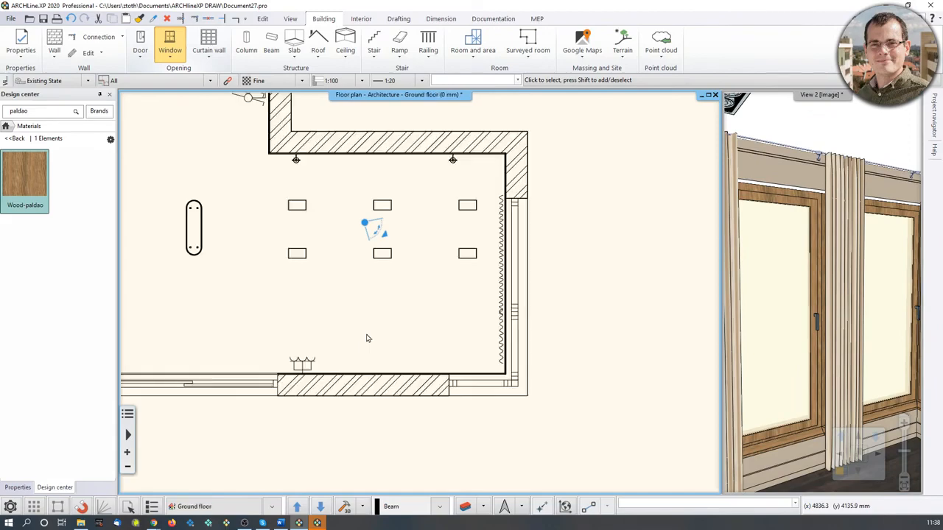
scroll(399, 329, down, 2)
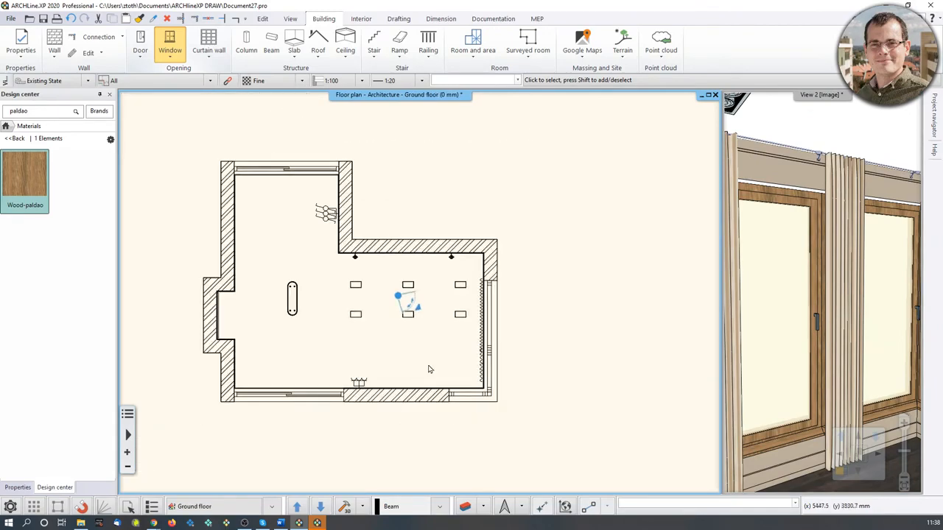
click(787, 306)
scroll(787, 318, down, 2)
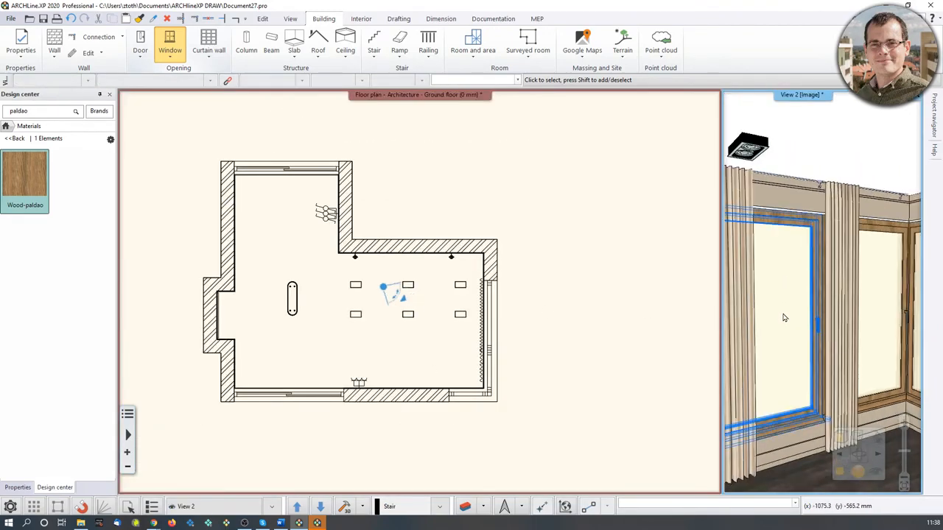
key(Page_Down)
key(Page_Down)
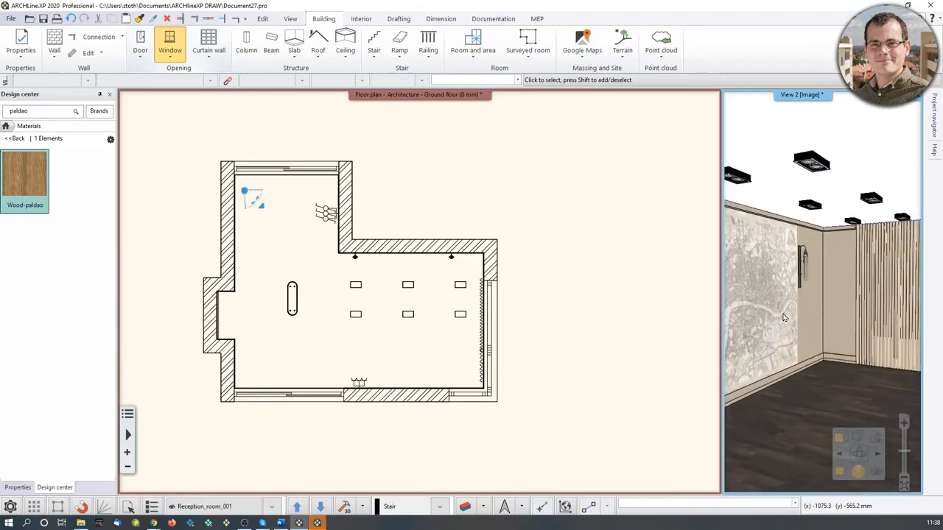
key(Page_Down)
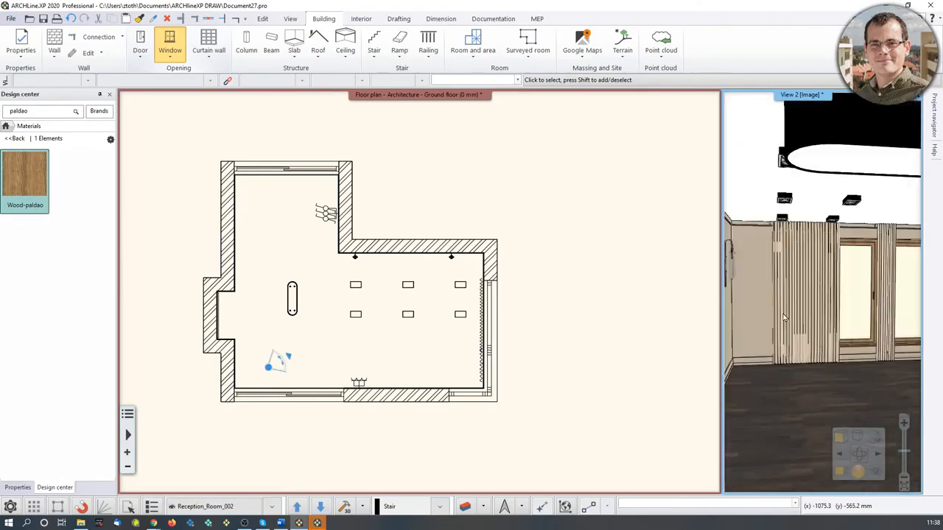
Step through the building's floors in the floor plan and return to the ground floor.
click(267, 206)
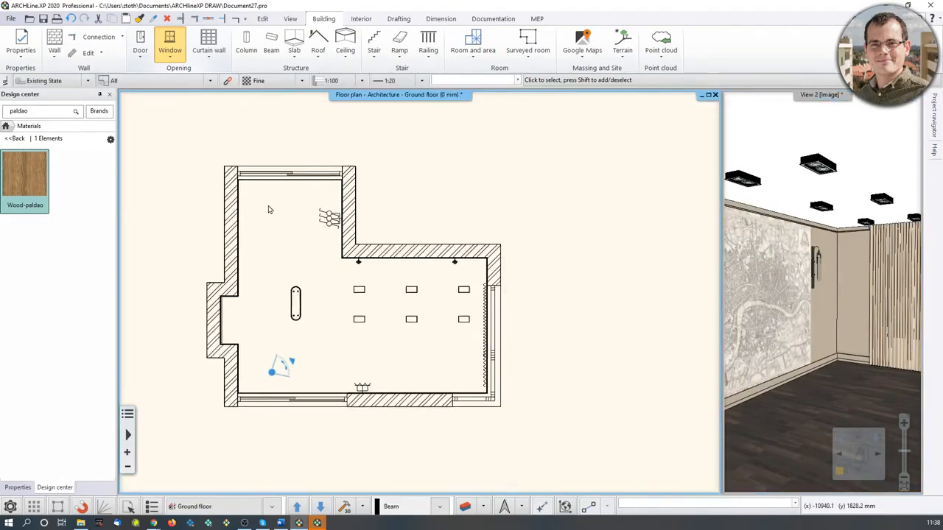
key(Page_Down)
key(Page_Up)
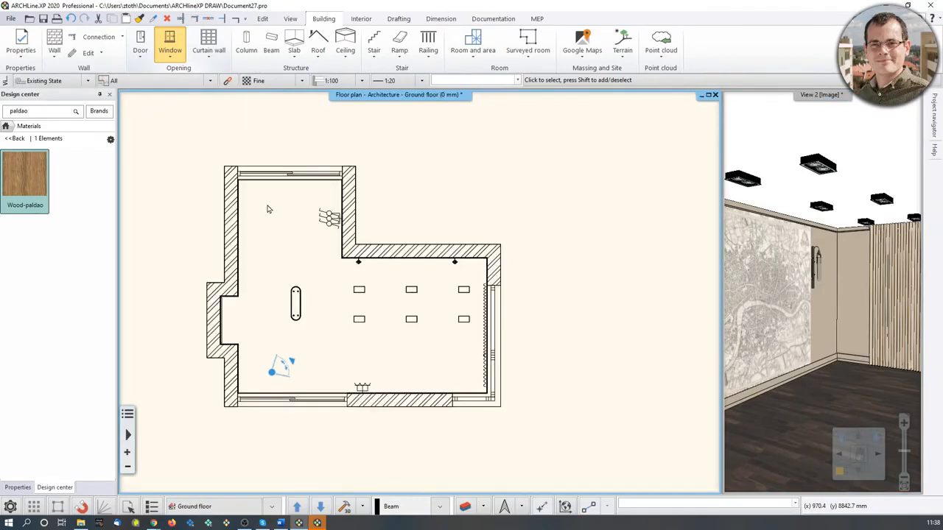
key(Page_Down)
key(Page_Up)
key(Page_Down)
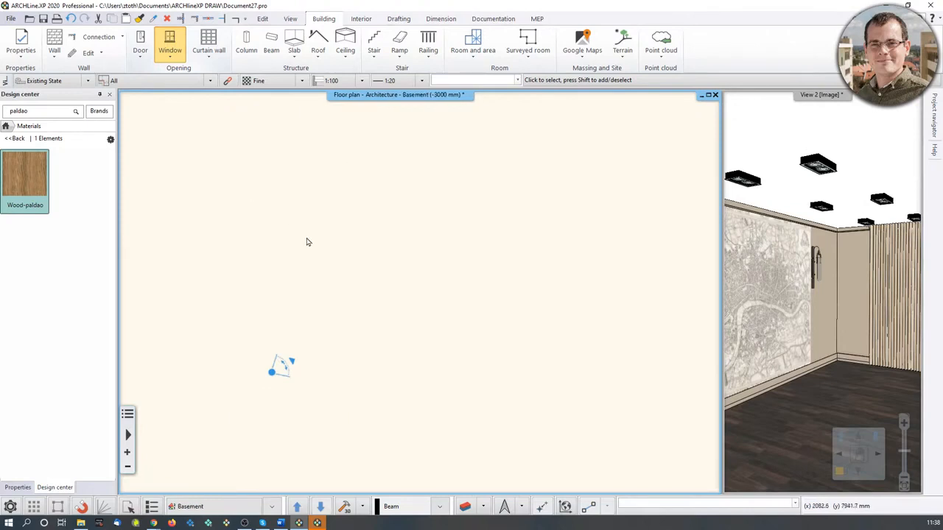
middle_click(297, 197)
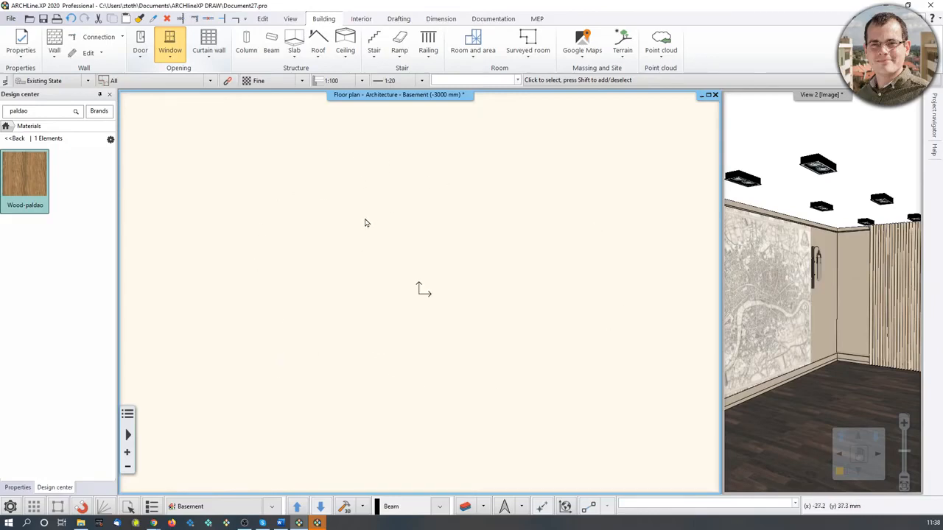
key(Page_Up)
key(Page_Up)
key(Page_Up)
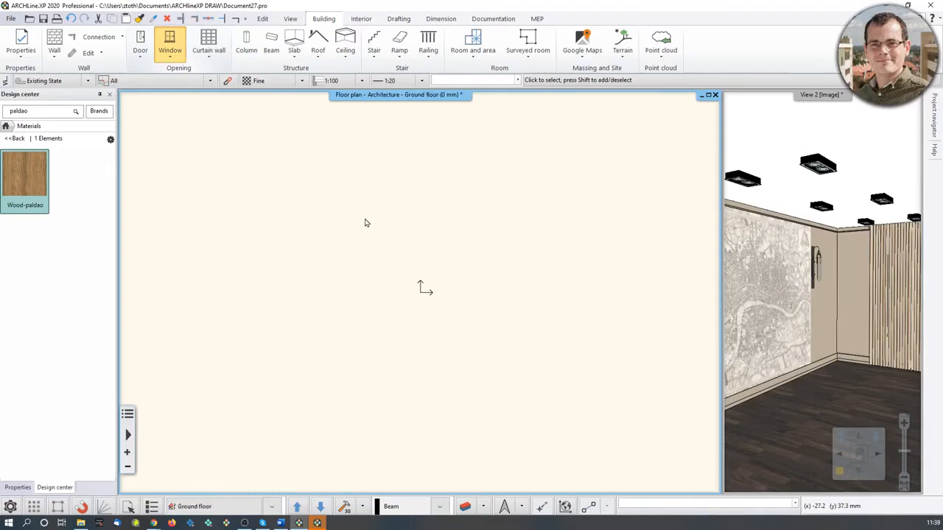
key(Page_Down)
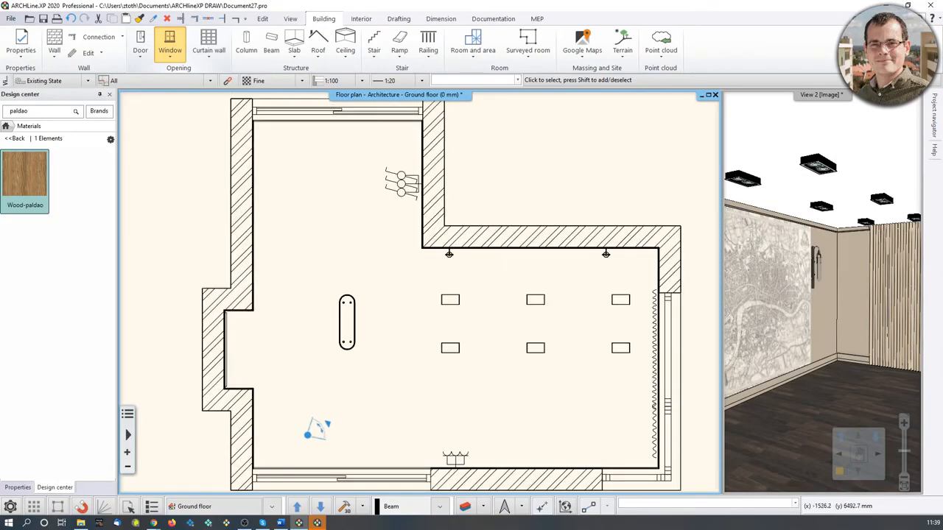
Clear the paldao material search and search the Design center catalogue for the husk sofa.
click(816, 361)
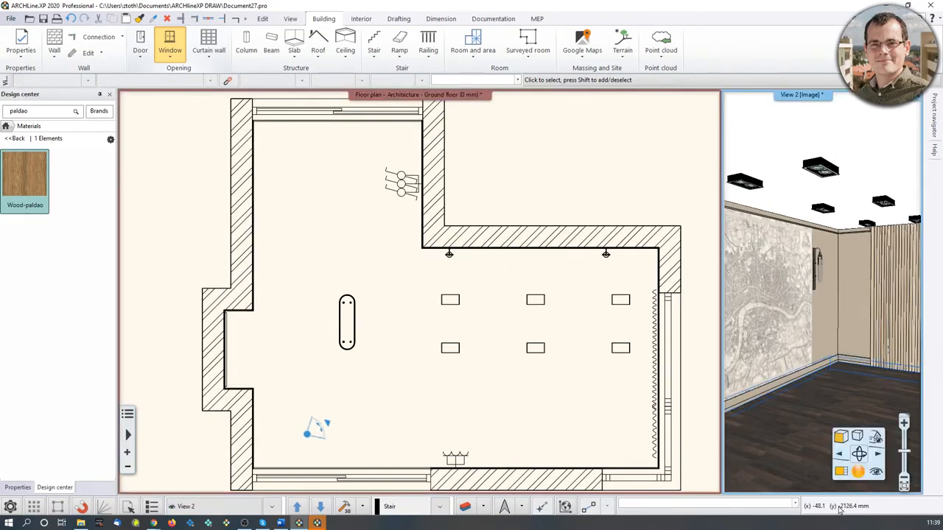
click(841, 472)
middle_drag(519, 368, 460, 420)
click(18, 139)
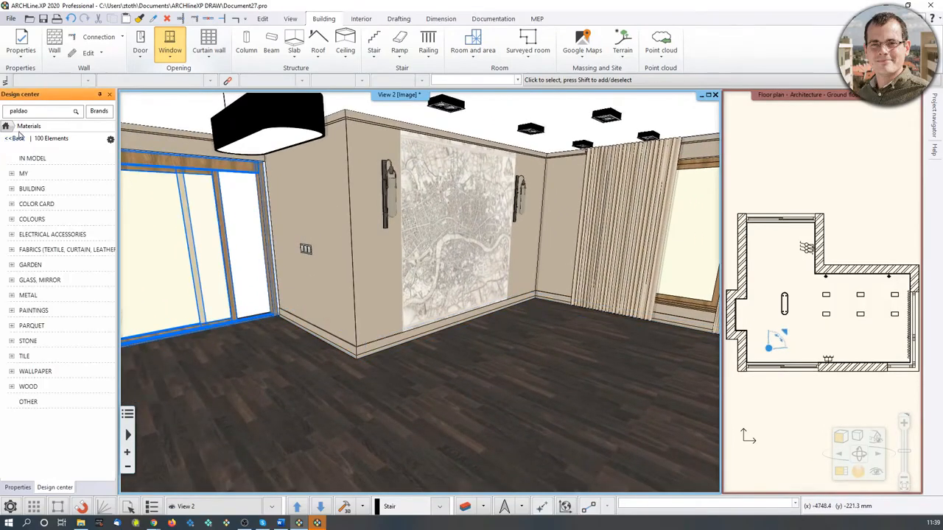
click(38, 113)
key(BackSpace)
key(BackSpace)
key(BackSpace)
key(BackSpace)
key(BackSpace)
key(Return)
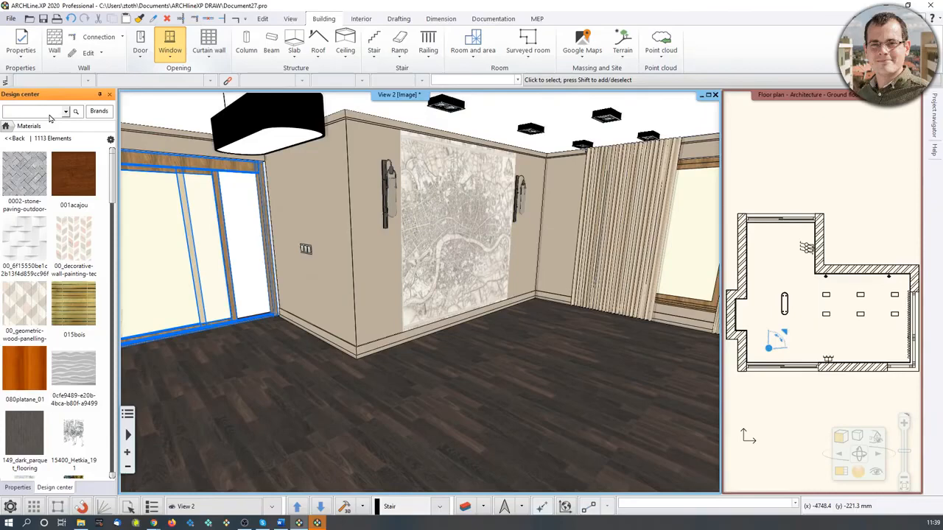
click(361, 18)
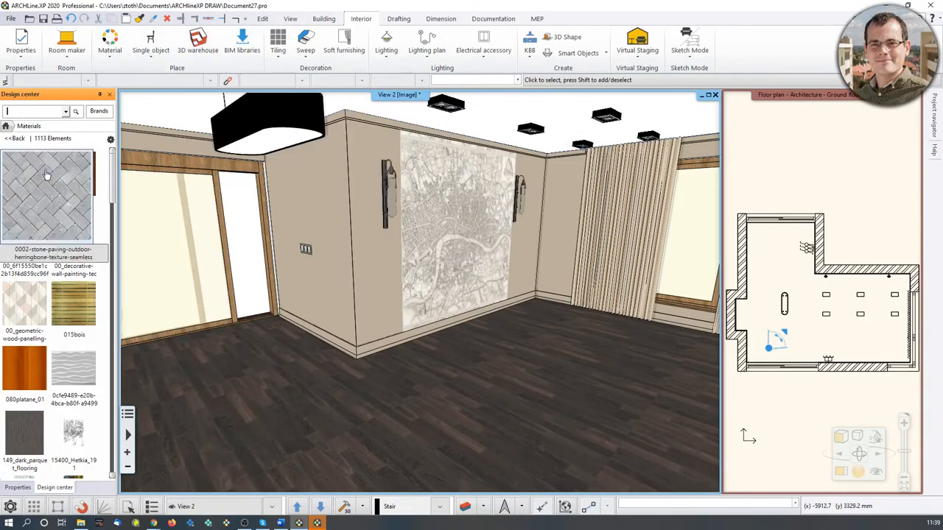
click(6, 126)
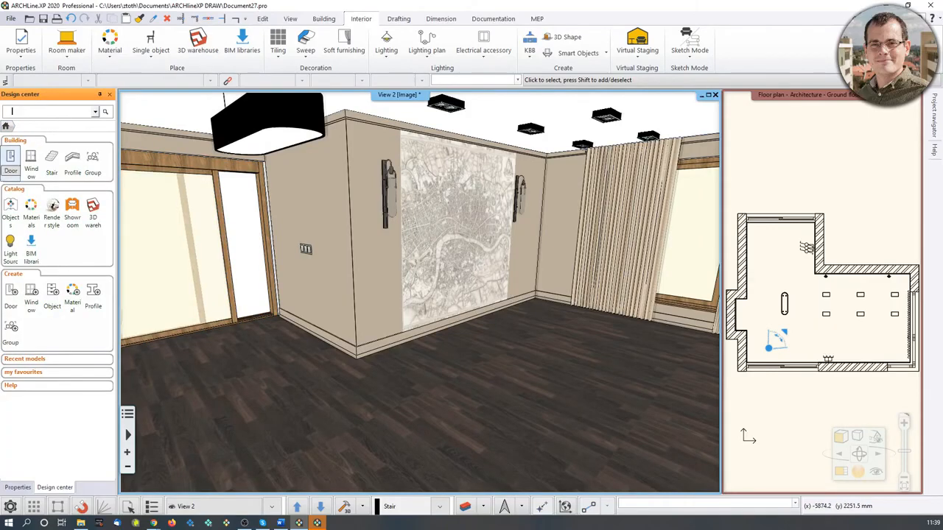
click(38, 115)
text(husk_sofa)
key(Return)
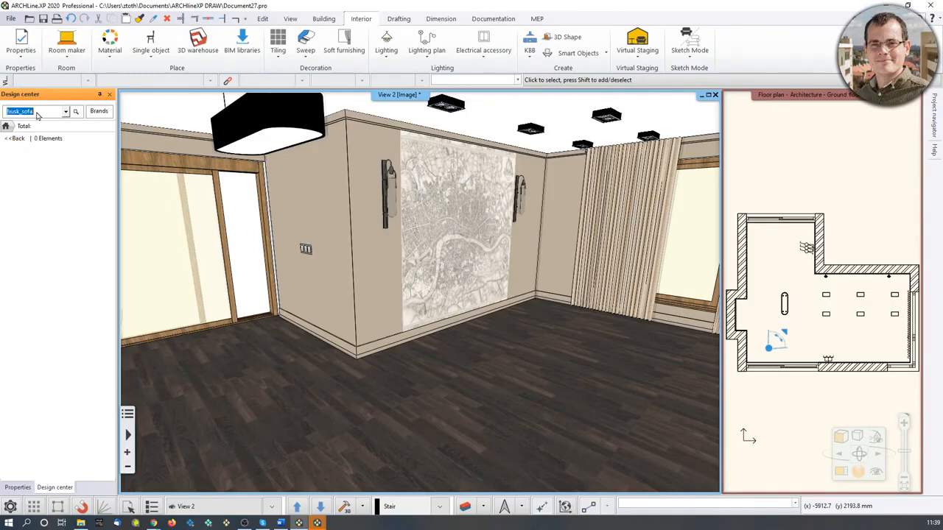
click(6, 126)
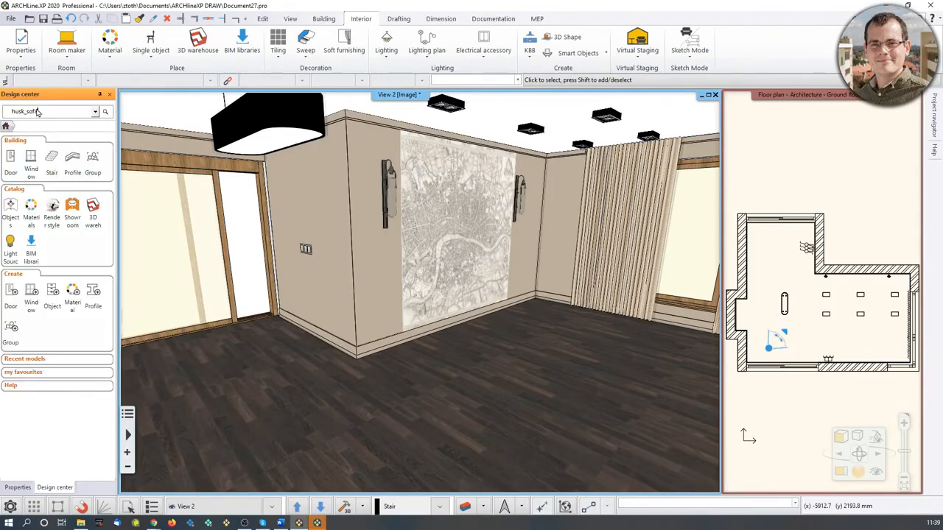
text(hu)
key(Return)
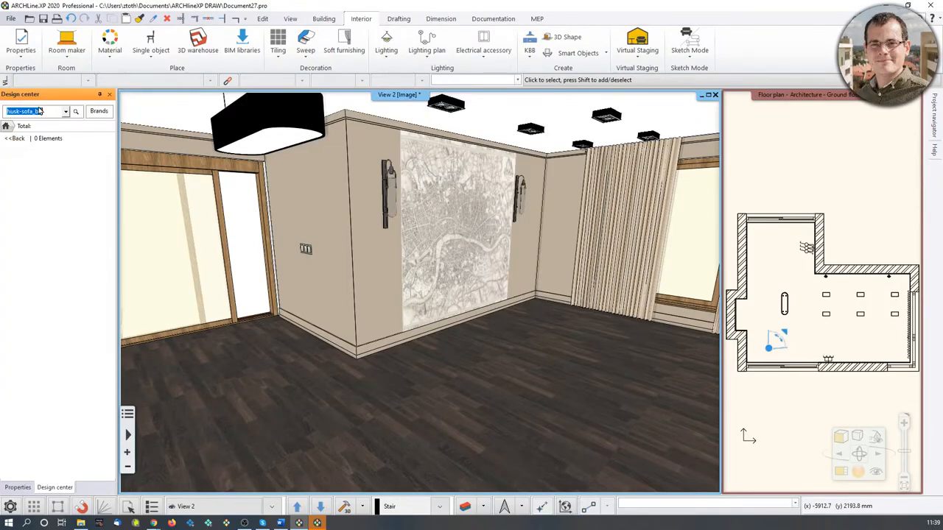
text(husk)
key(Return)
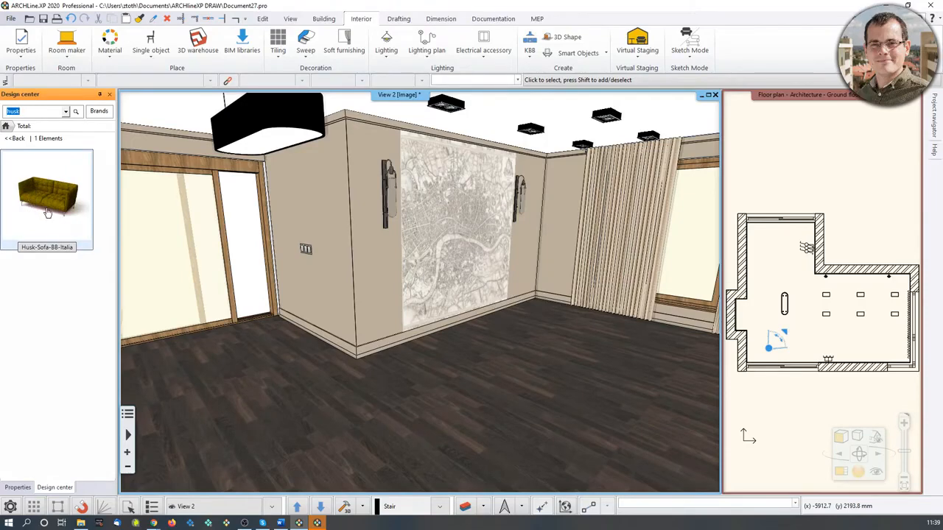
Place the Husk-Sofa-BB-Italia sofa in the middle of the room in the 3D view.
mouse_move(26, 194)
drag(26, 193, 476, 379)
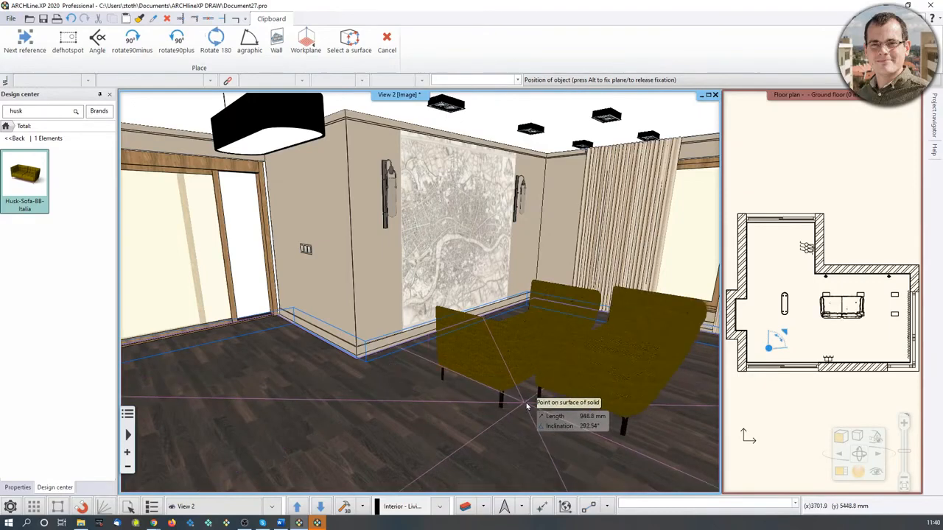
click(526, 398)
scroll(474, 362, up, 1)
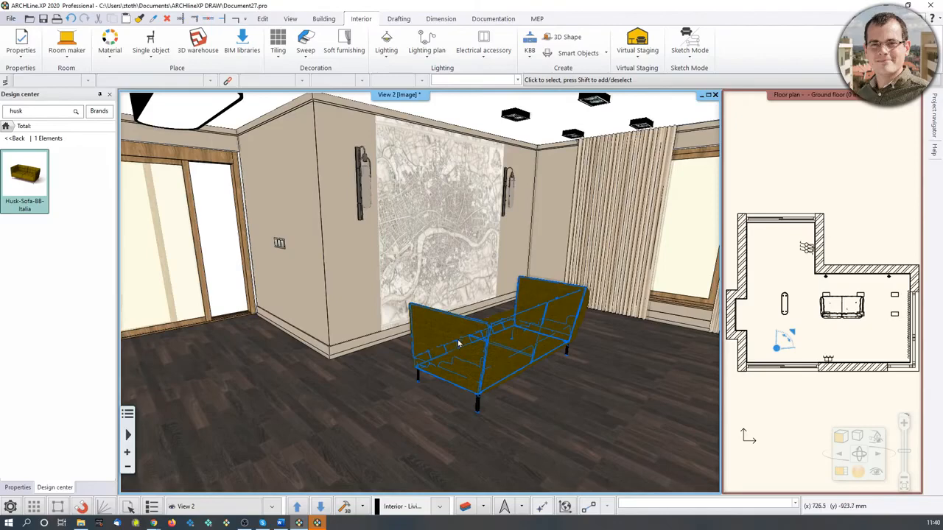
Try to rotate the sofa in the floor plan with its rotation handle.
click(878, 201)
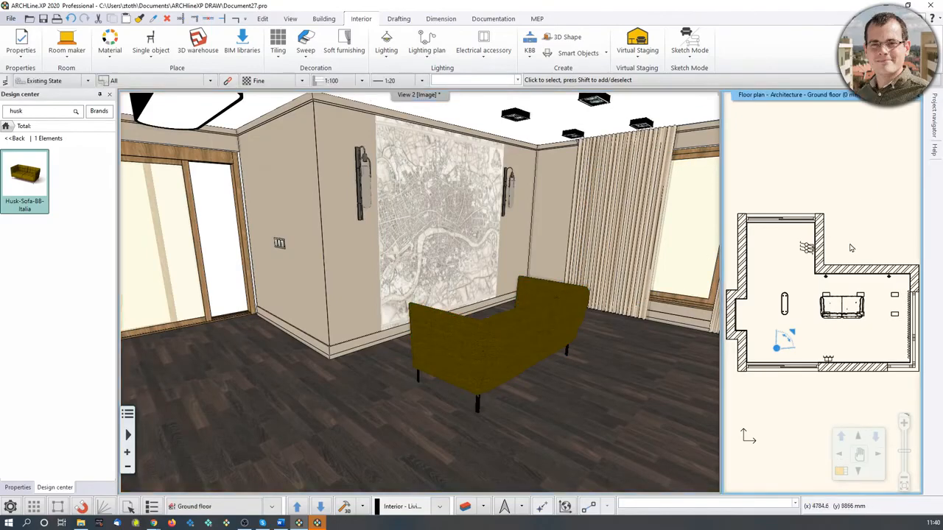
click(841, 471)
scroll(450, 353, up, 2)
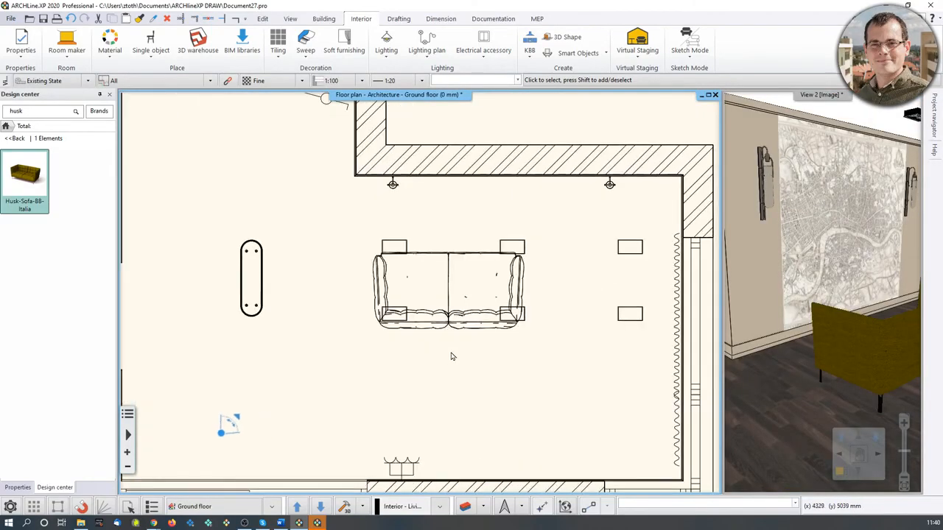
click(455, 325)
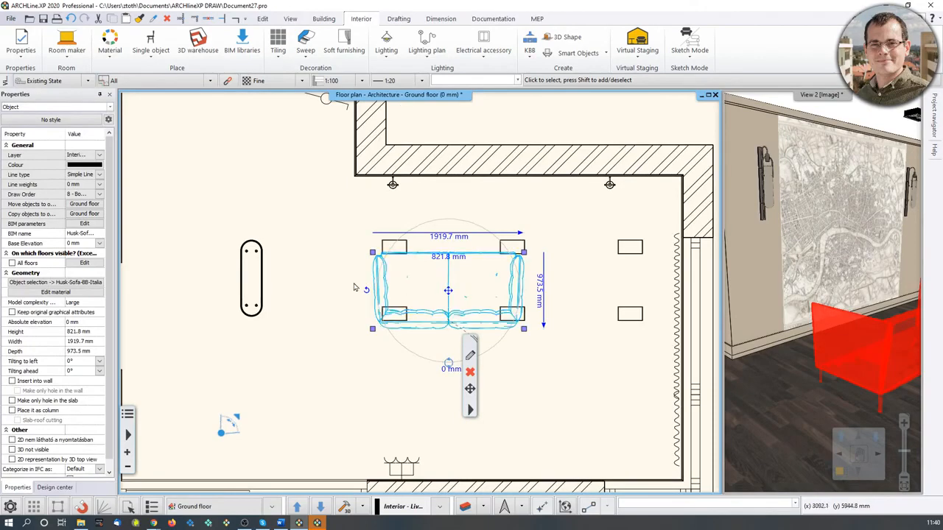
middle_drag(448, 368, 425, 361)
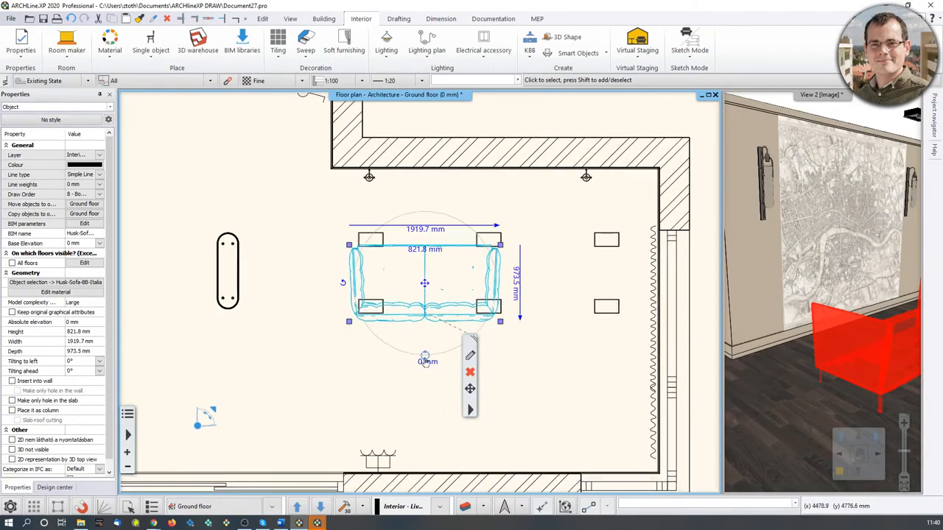
click(427, 358)
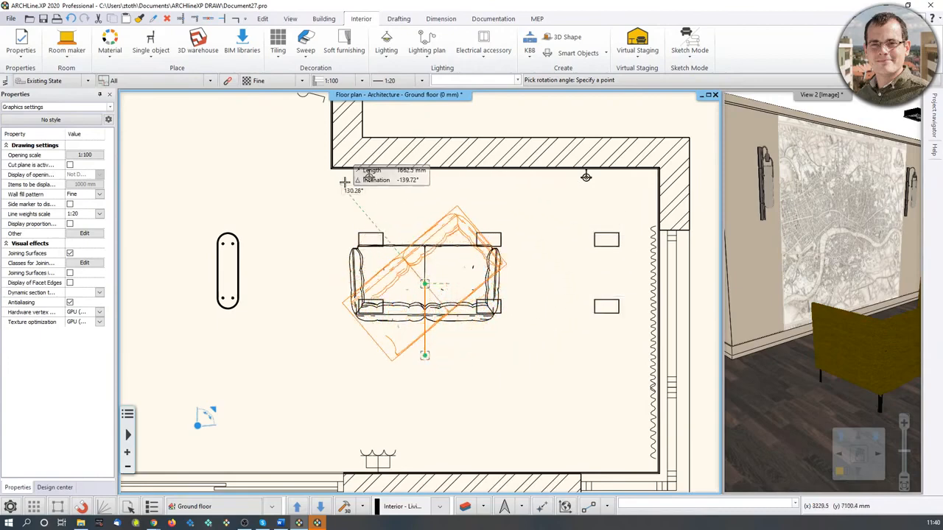
click(633, 311)
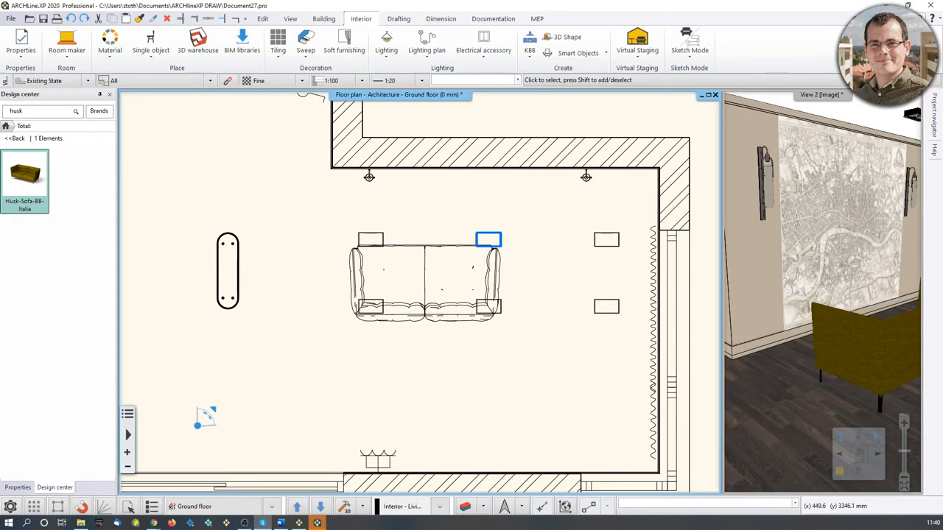
Rotate the sofa by 180 degrees.
click(469, 319)
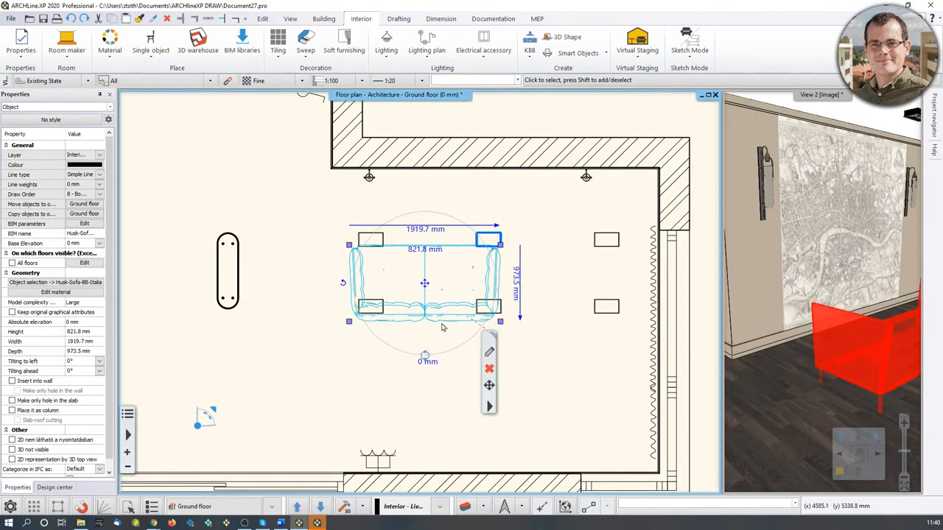
mouse_move(342, 288)
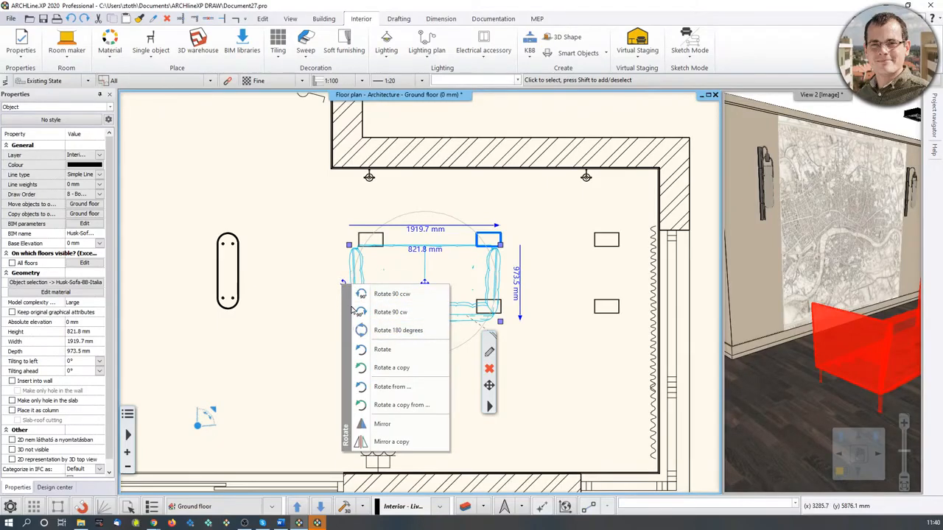
click(396, 332)
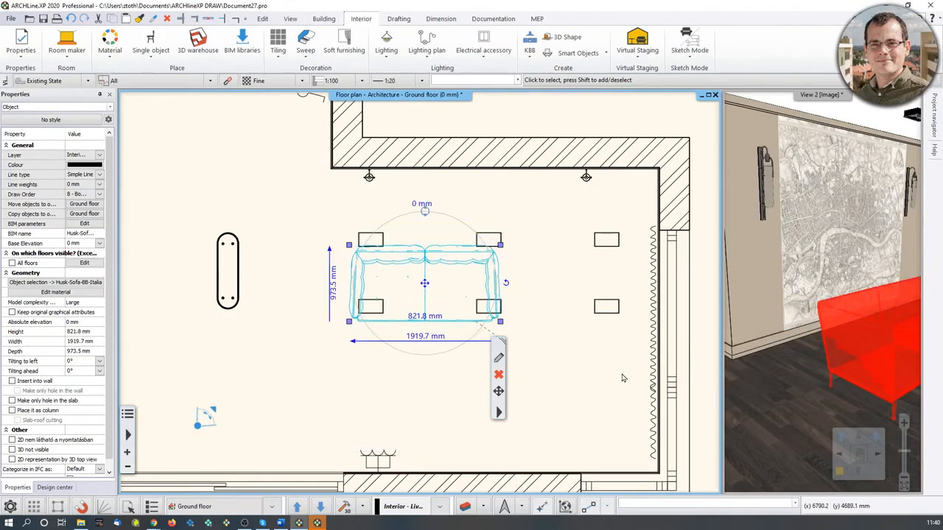
Move the sofa up so its back sits against the room's upper wall.
middle_drag(829, 367, 740, 375)
middle_drag(480, 322, 467, 334)
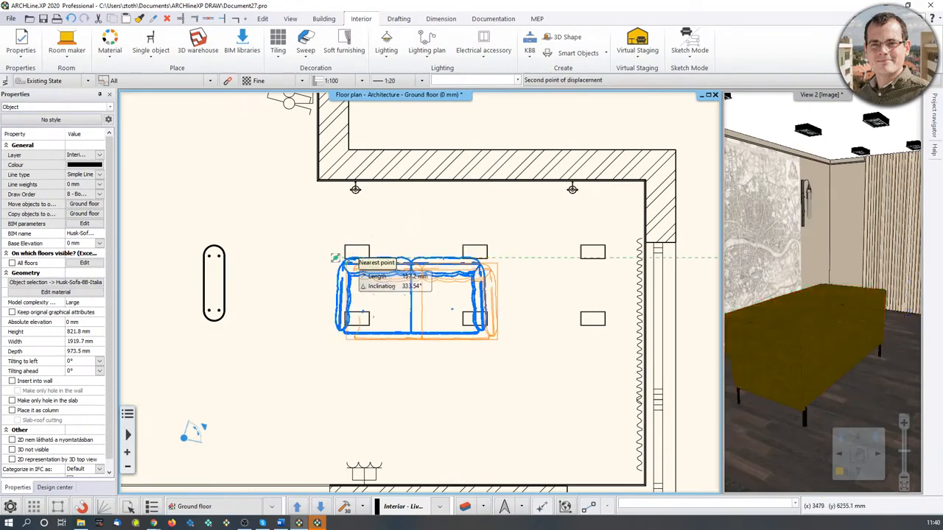
click(335, 258)
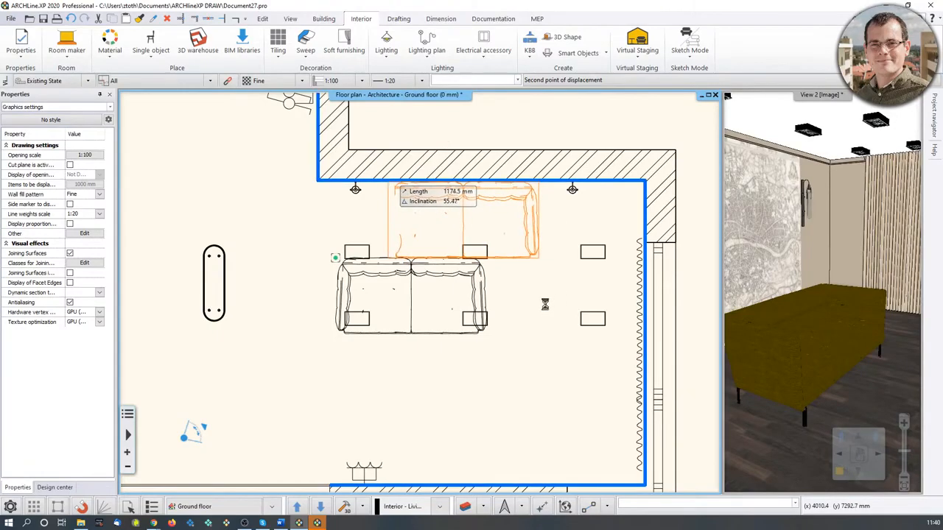
middle_drag(473, 311, 462, 363)
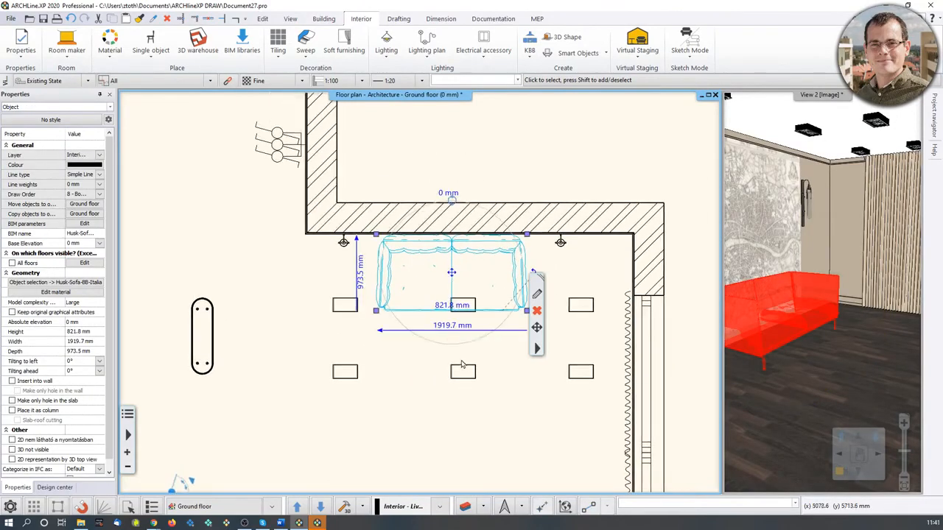
Set the distance between the sofa's back and the upper wall to 100 mm.
click(813, 342)
click(411, 417)
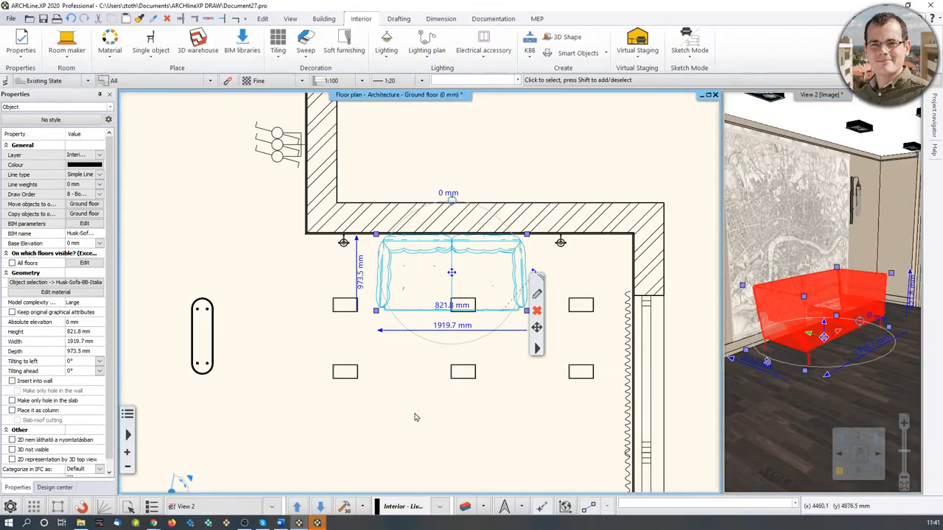
click(417, 415)
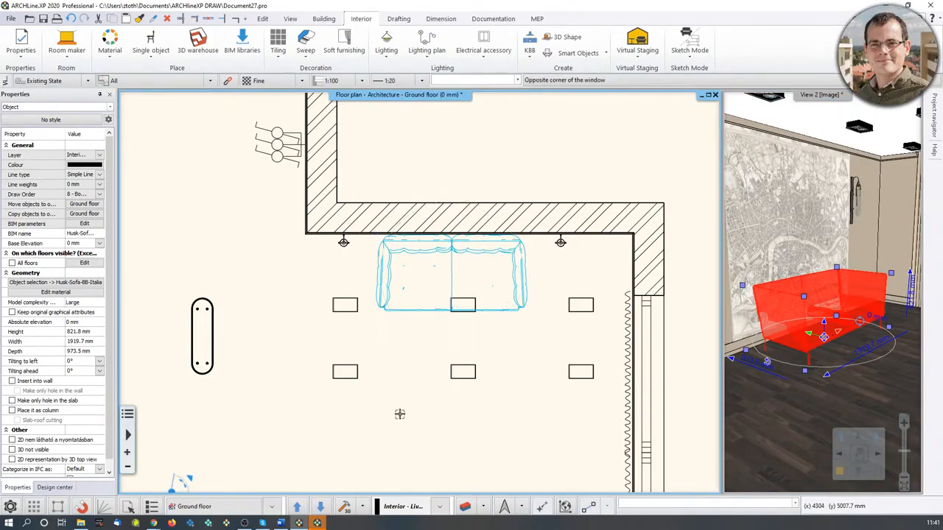
scroll(452, 245, up, 3)
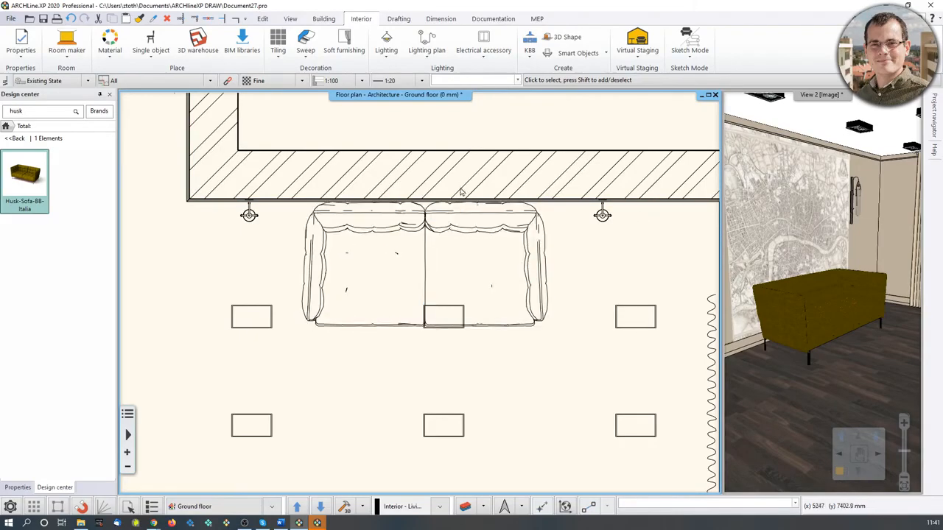
click(483, 188)
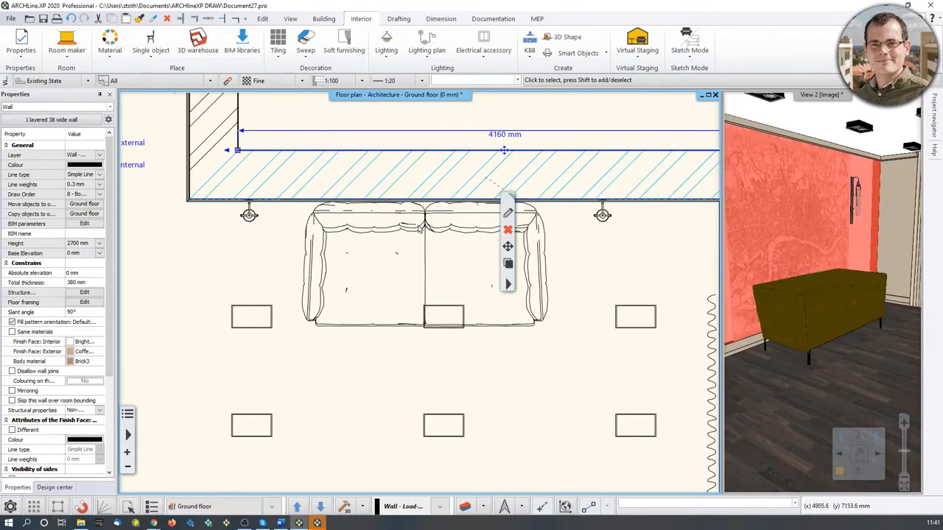
shift+click(374, 232)
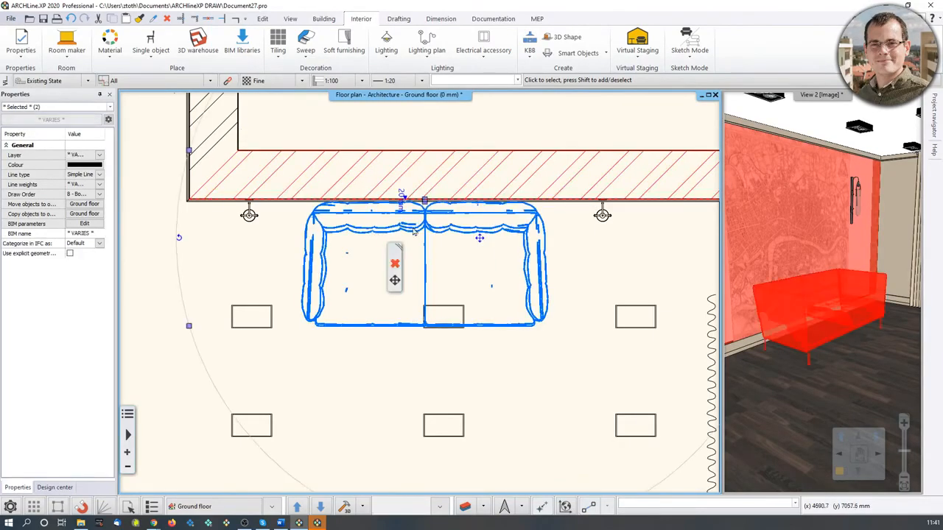
scroll(420, 215, up, 5)
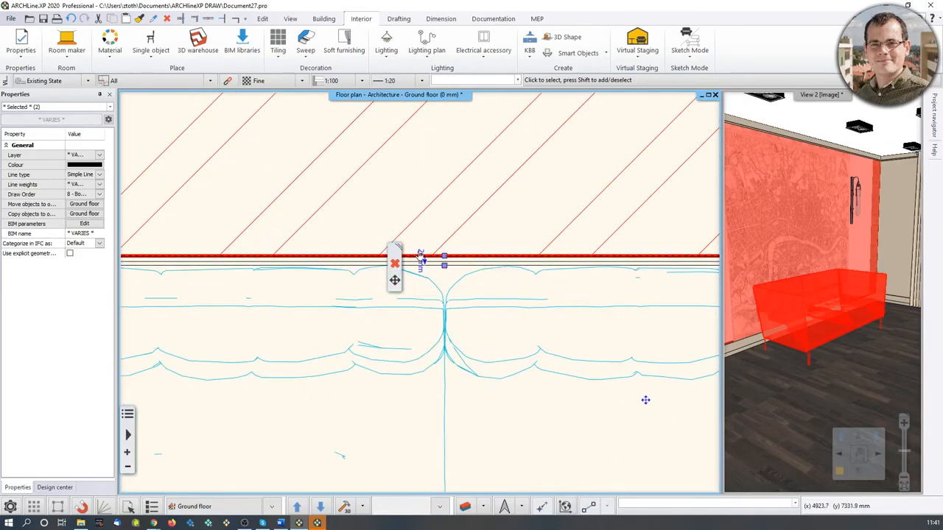
click(420, 256)
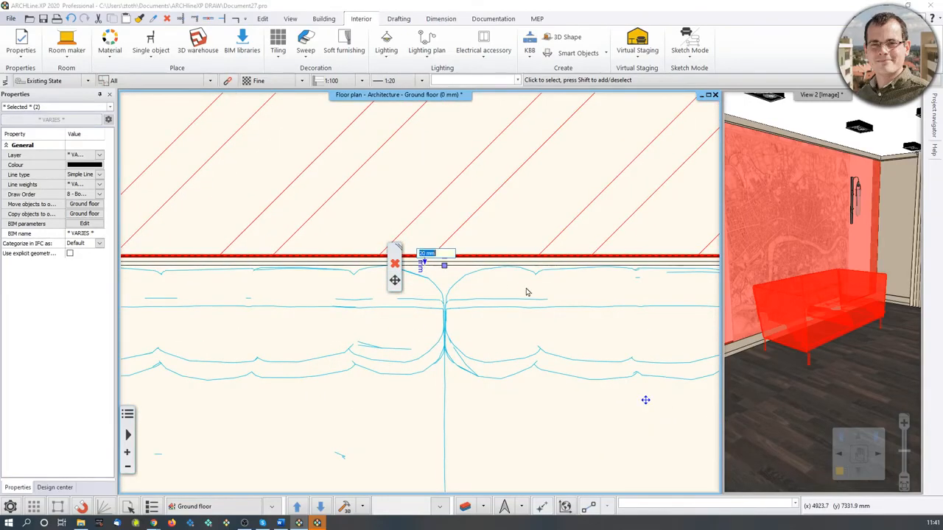
text(100)
key(Return)
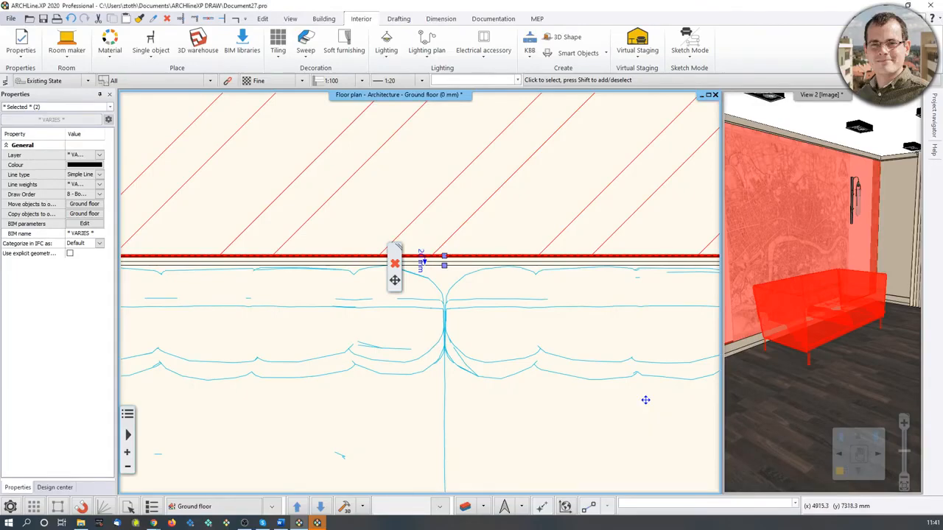
Check the sofa's gap to the upper wall in the zoomed floor plan and 3D view.
scroll(521, 289, down, 6)
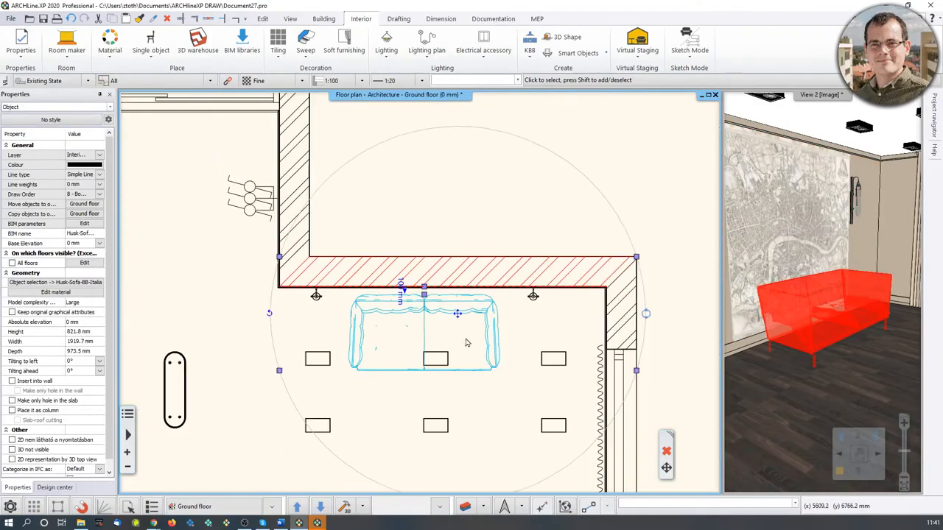
click(410, 392)
click(329, 380)
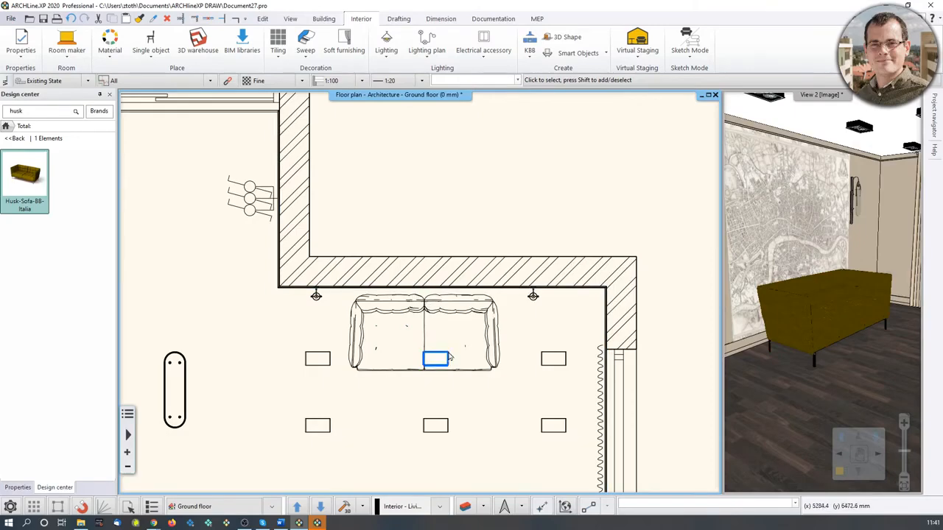
click(391, 282)
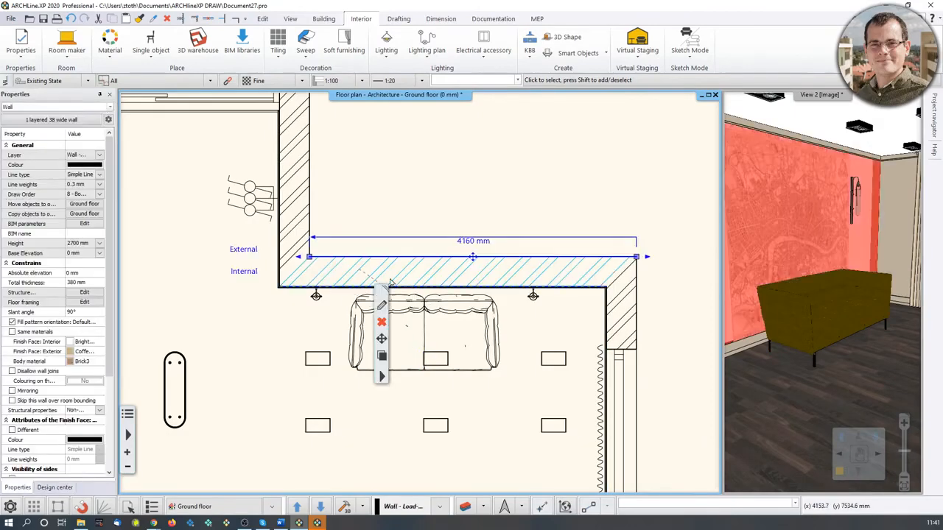
shift+click(443, 314)
scroll(428, 319, up, 3)
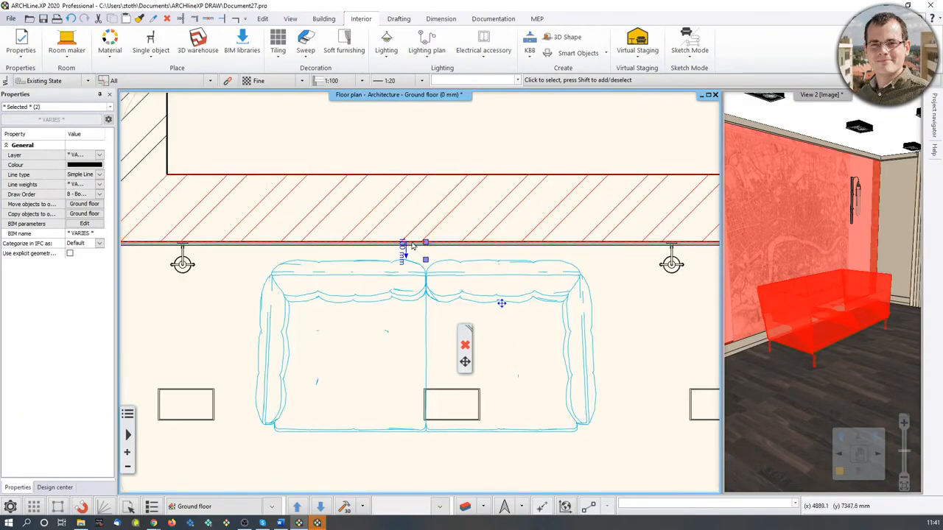
key(Escape)
scroll(442, 381, down, 5)
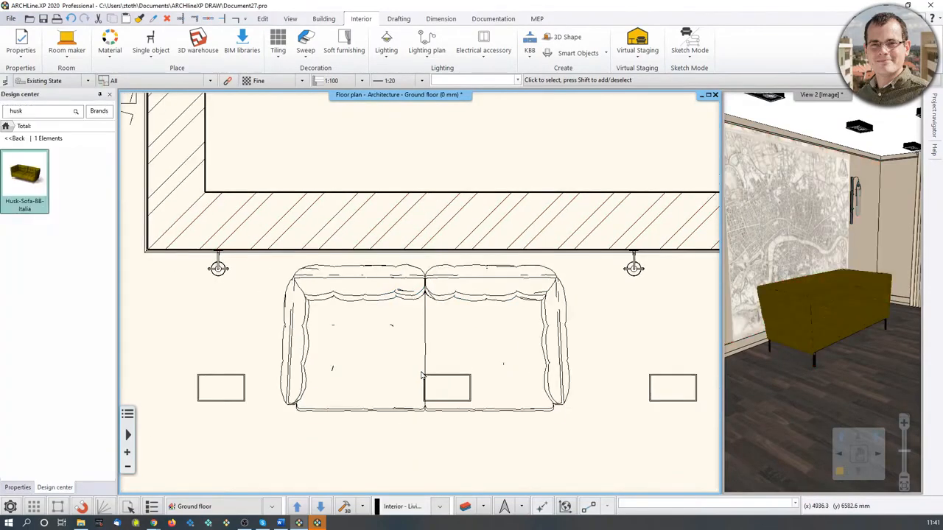
scroll(452, 384, down, 2)
drag(836, 294, 822, 322)
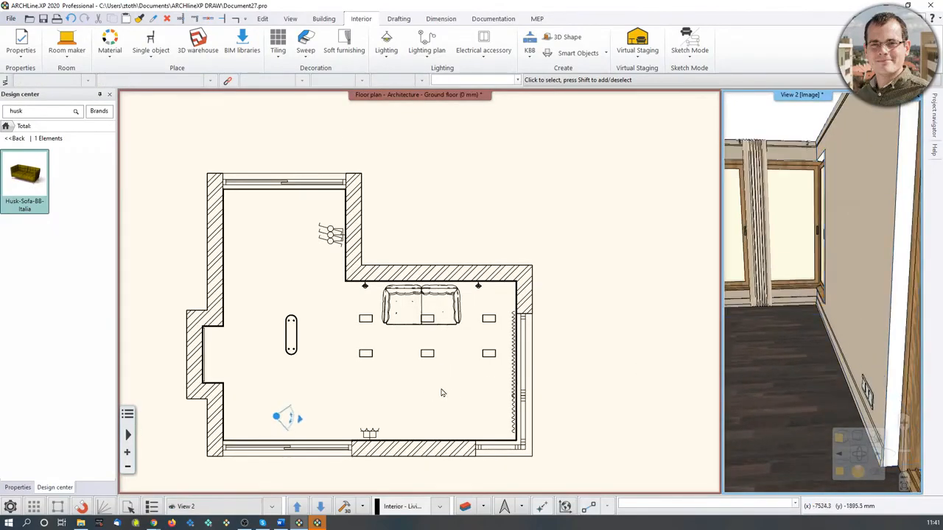
scroll(440, 390, up, 3)
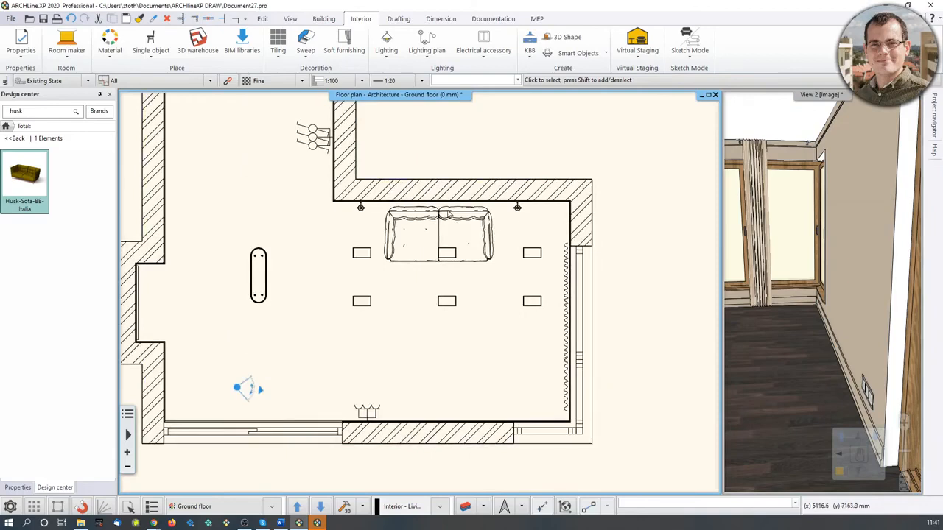
Search the design center for cerona and place the Cerona Buffet 240x50x75 against the lower wall.
click(30, 114)
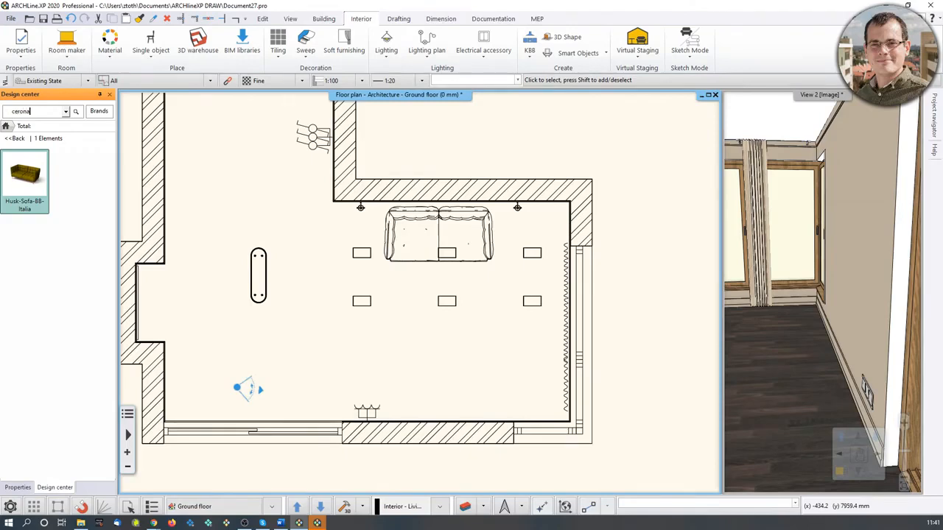
key(Return)
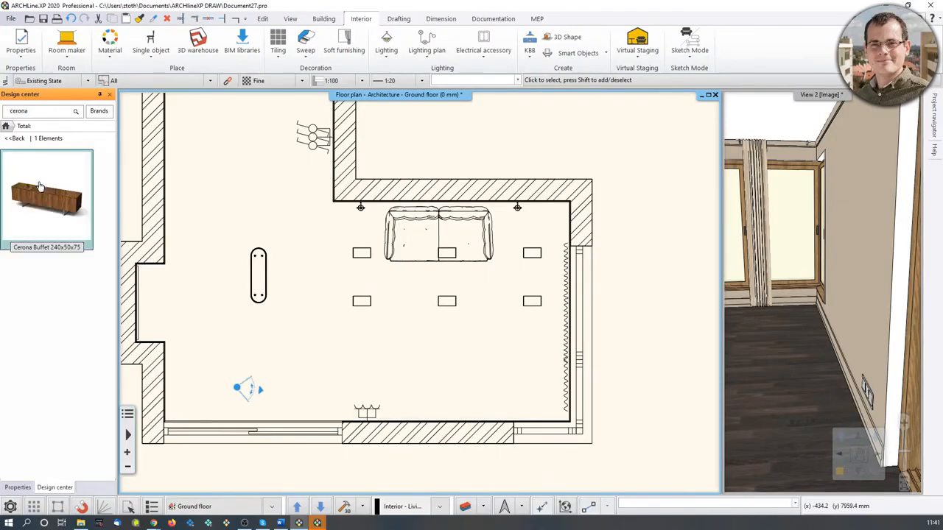
click(25, 178)
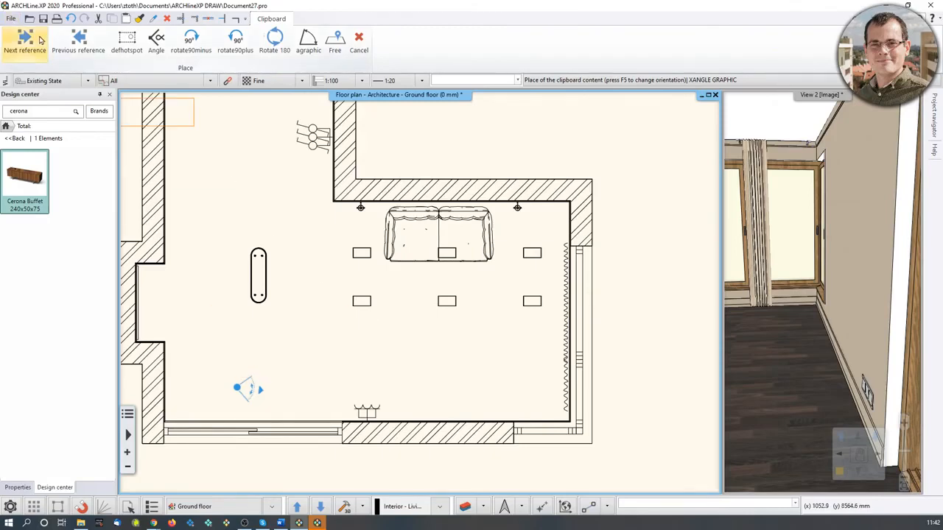
key(F5)
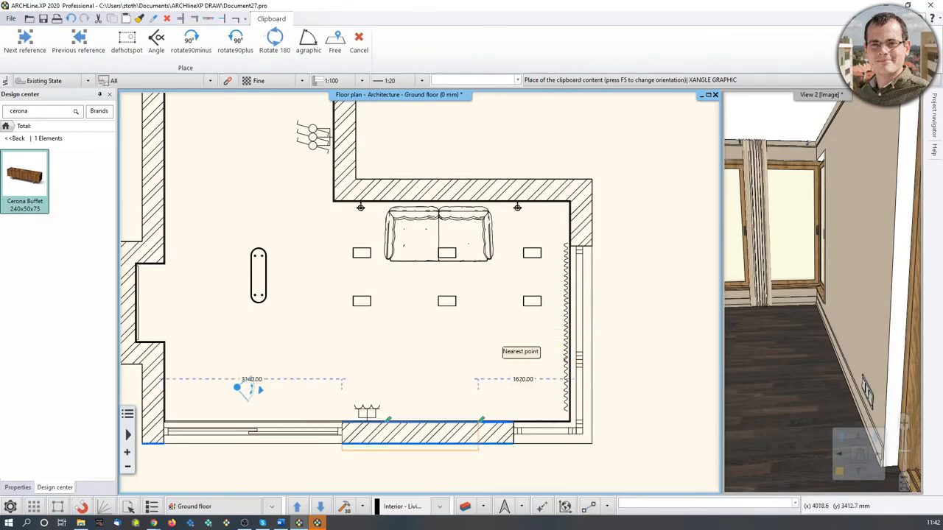
scroll(383, 383, up, 5)
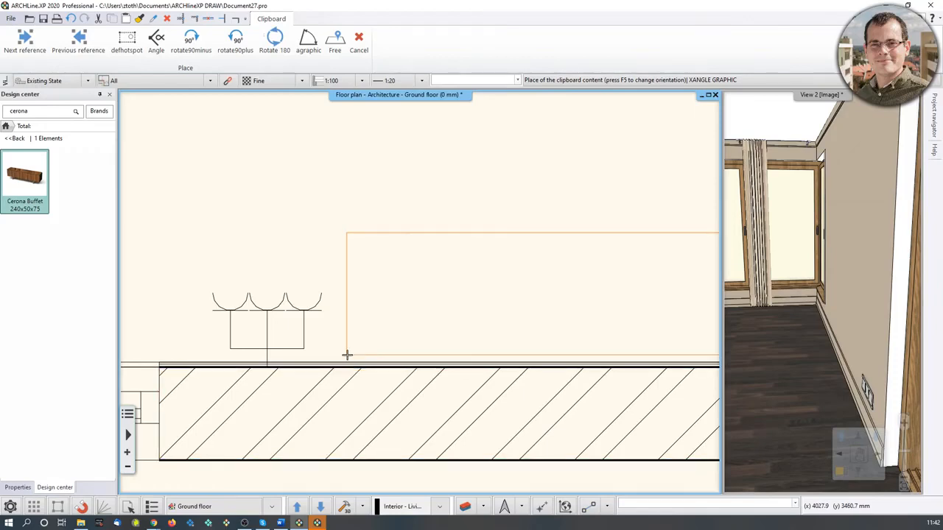
click(347, 355)
scroll(436, 315, down, 6)
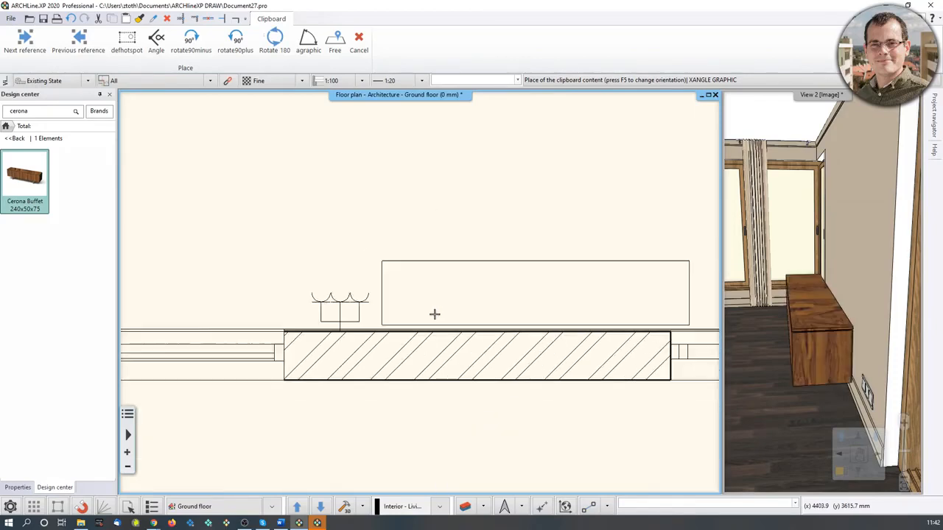
key(Escape)
Move the buffet along the lower wall so its end aligns with the thick wall section's end.
scroll(459, 294, up, 1)
scroll(457, 295, up, 2)
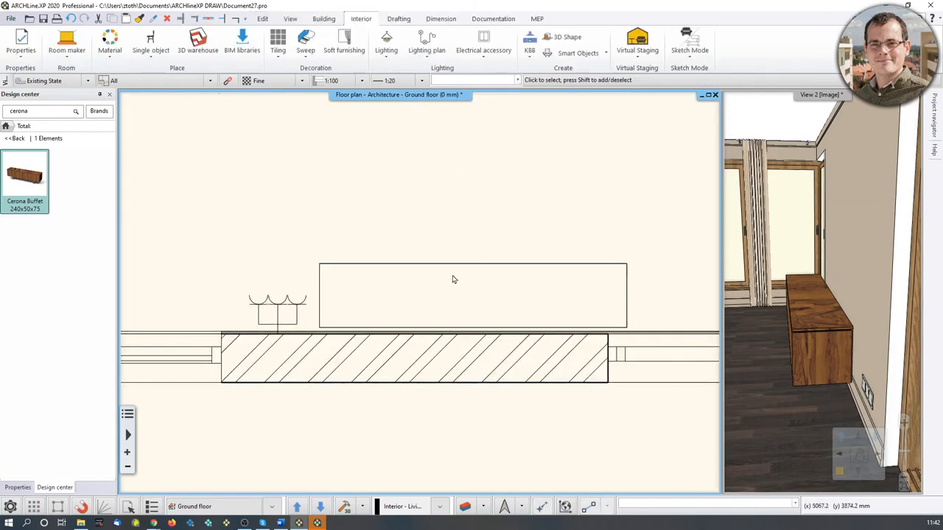
click(336, 296)
click(330, 334)
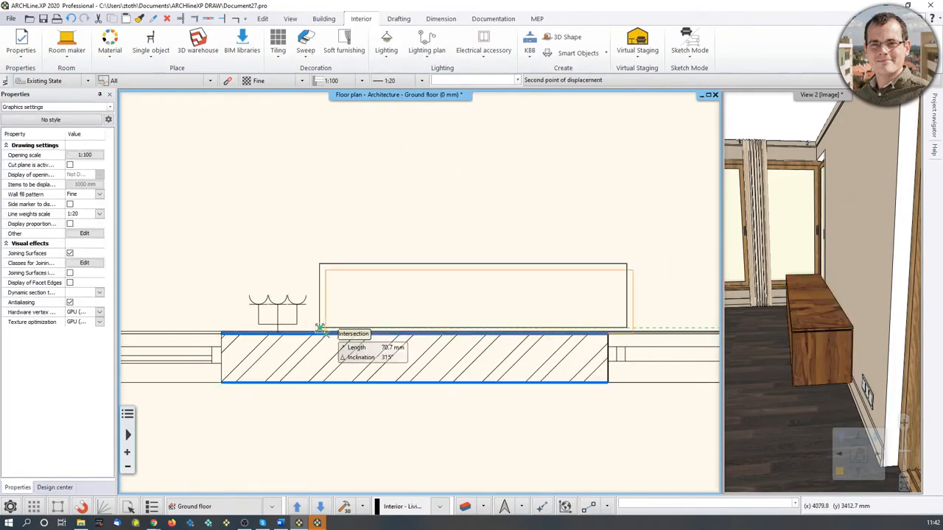
scroll(354, 302, up, 3)
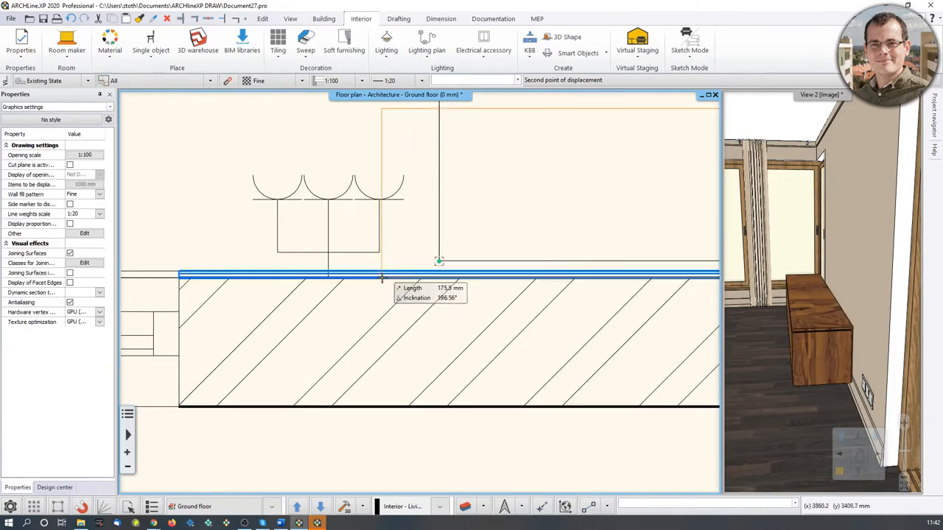
click(393, 278)
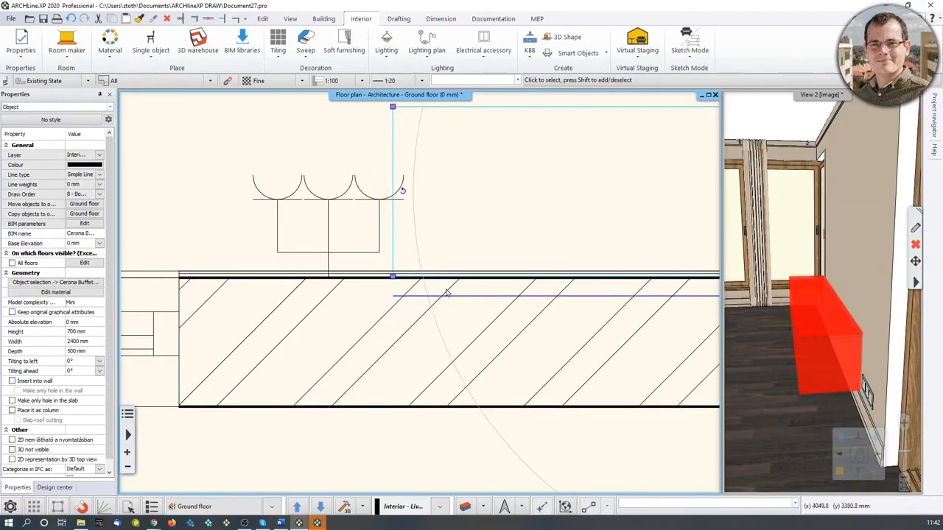
key(Escape)
Search the design center for wall tv and place the WALL TV OK model on the buffet.
scroll(471, 283, down, 4)
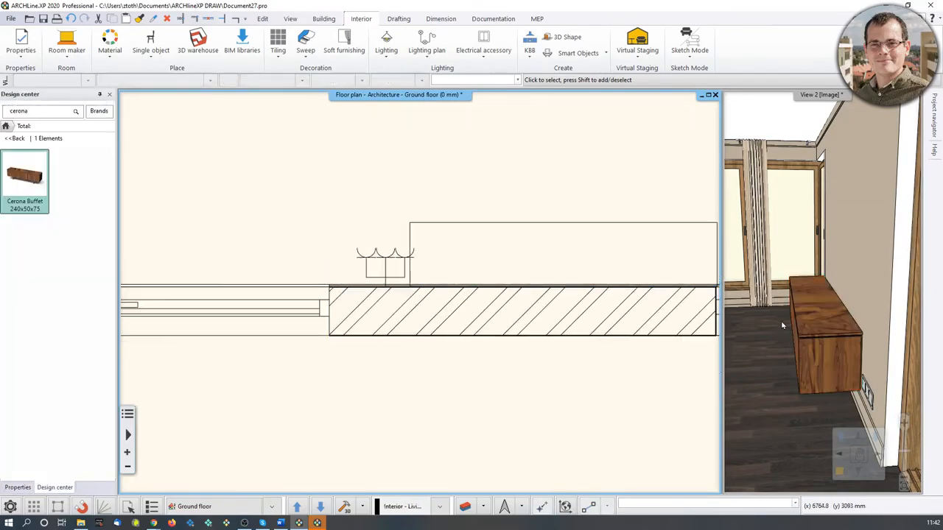
middle_drag(783, 326, 773, 347)
middle_drag(546, 264, 362, 312)
scroll(362, 311, down, 3)
click(33, 112)
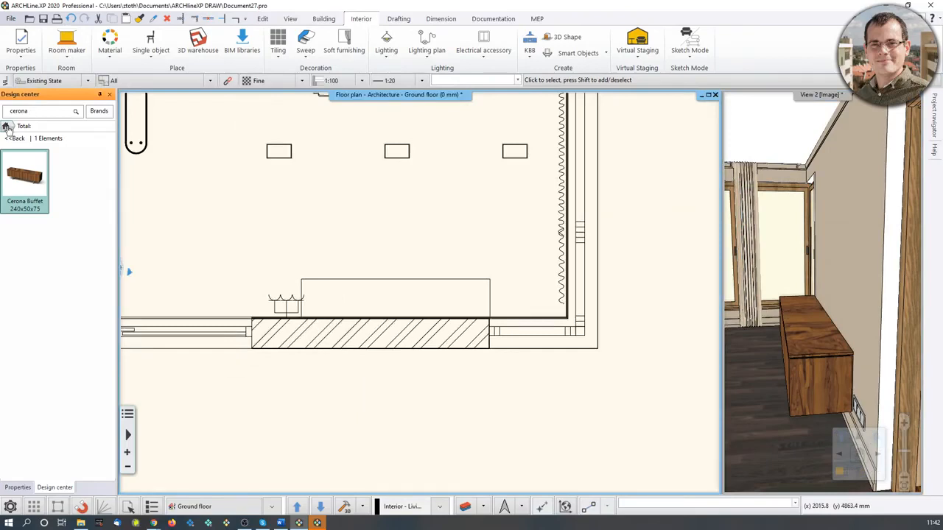
double_click(33, 113)
text(wall tv)
key(Return)
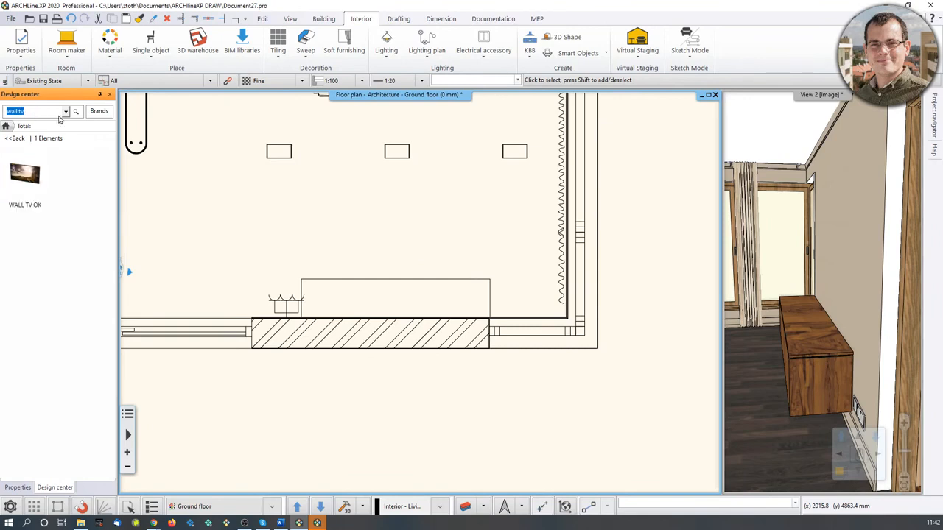
drag(31, 180, 391, 256)
scroll(363, 300, up, 2)
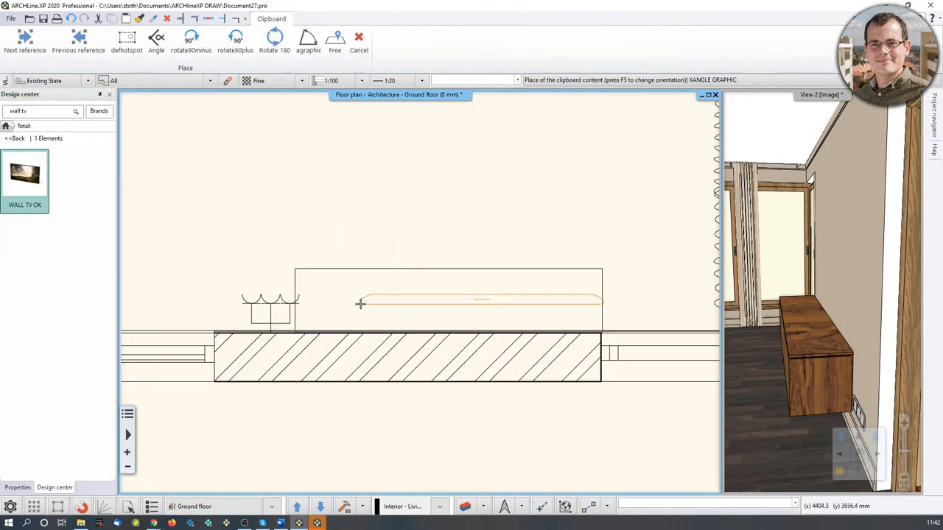
click(524, 305)
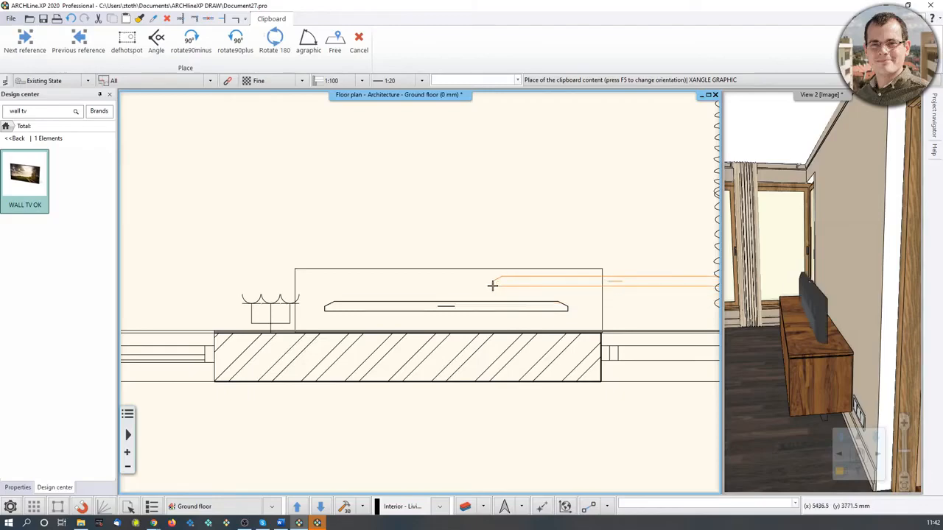
Rotate the wall TV by 180 degrees in the enlarged 3D view.
click(797, 241)
click(840, 473)
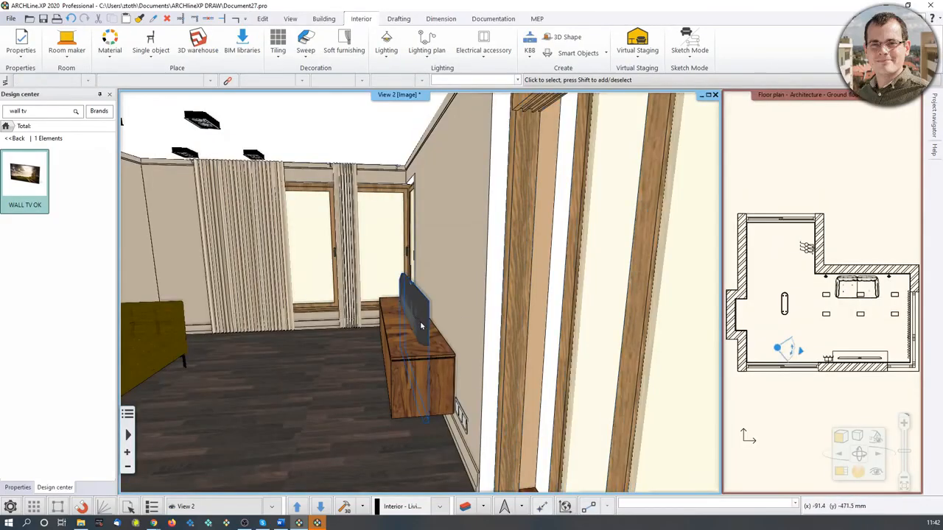
middle_drag(422, 325, 486, 288)
scroll(487, 287, up, 2)
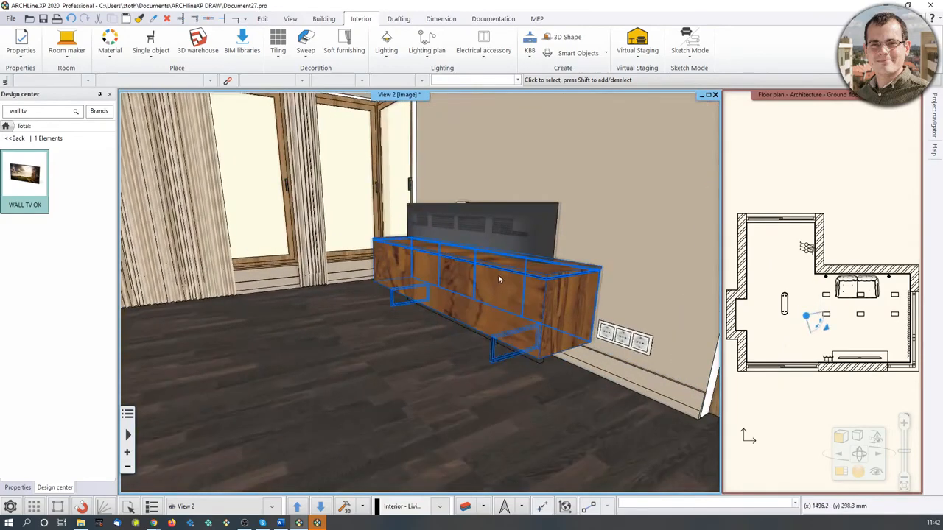
scroll(499, 279, up, 1)
click(536, 223)
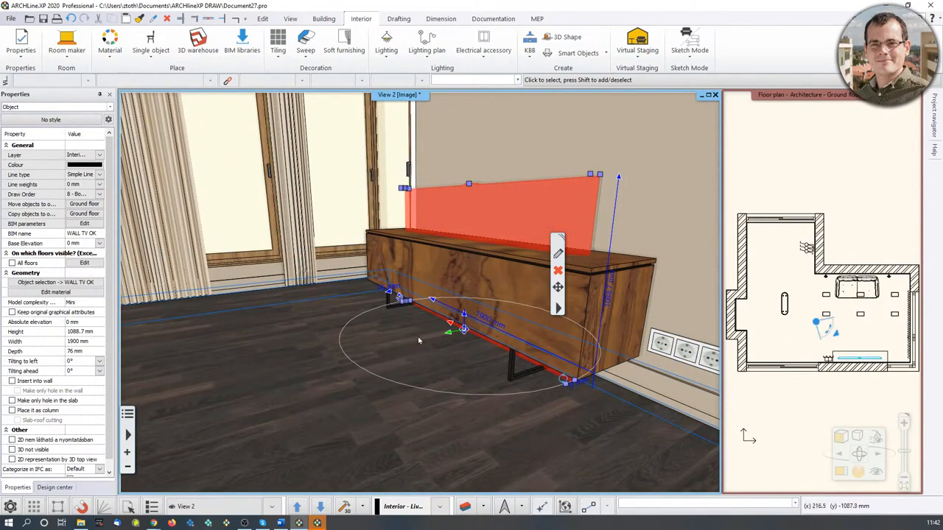
click(400, 297)
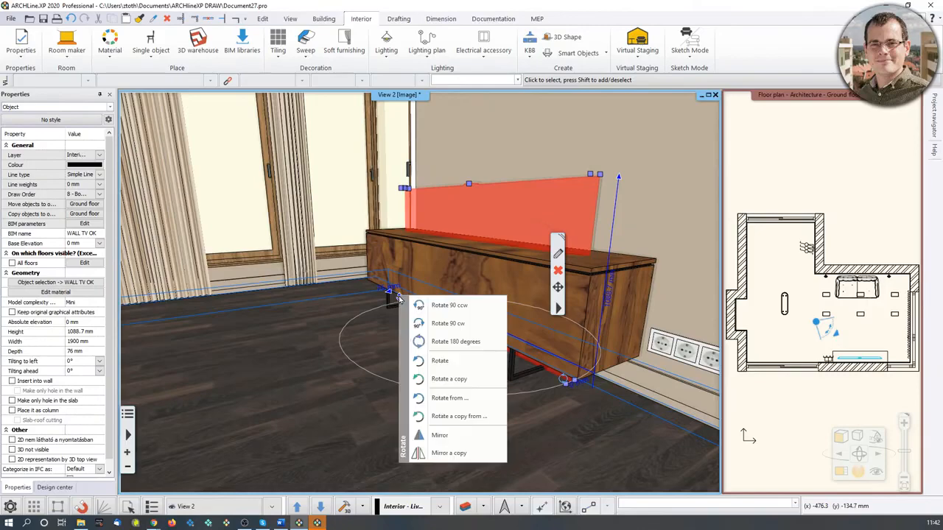
click(449, 341)
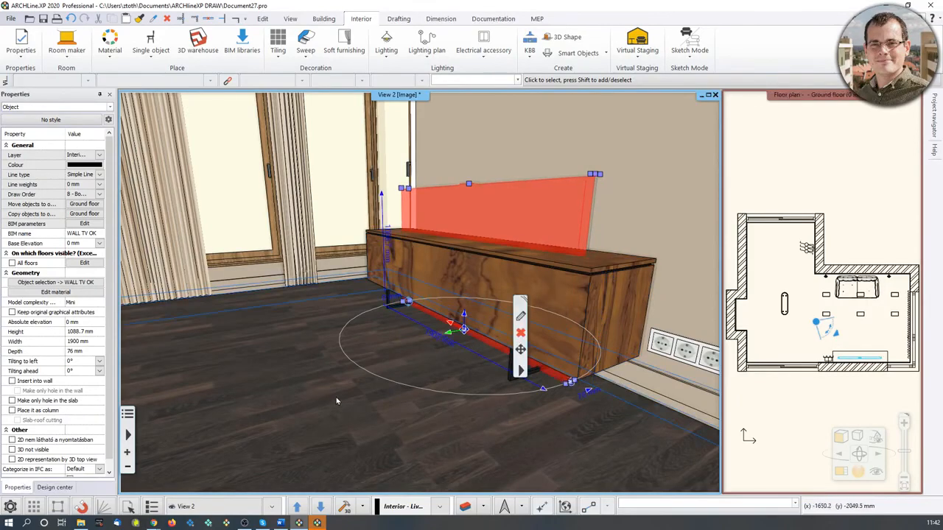
Raise the wall TV off the buffet onto the wall above it, at about 808 mm elevation.
key(Escape)
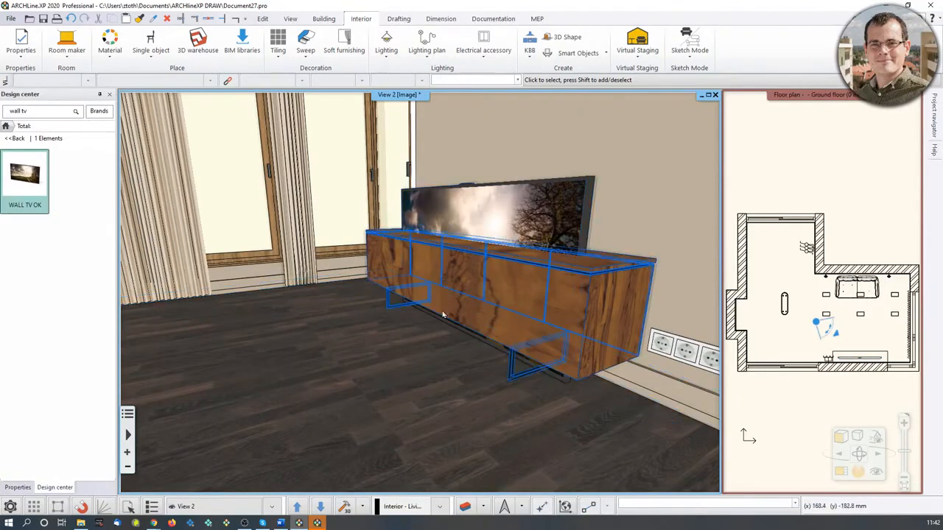
middle_drag(530, 358, 511, 278)
mouse_move(9, 192)
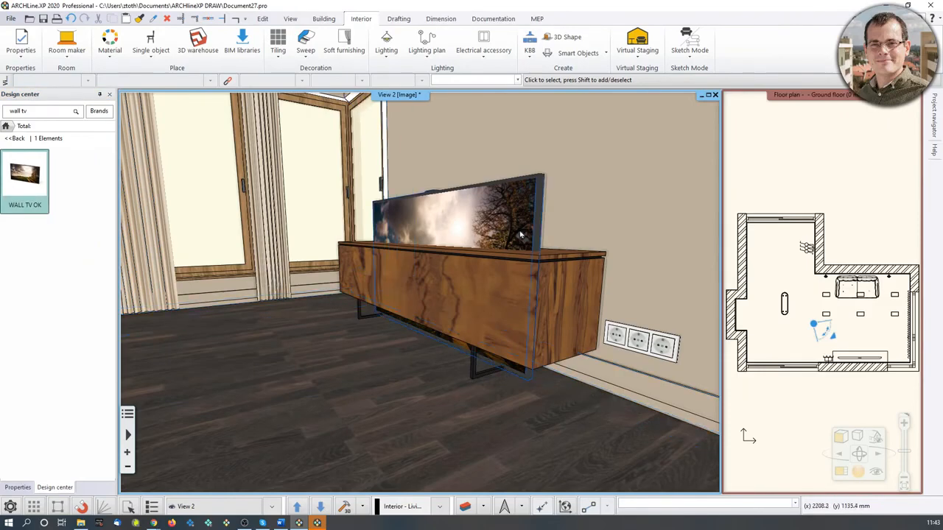
click(505, 377)
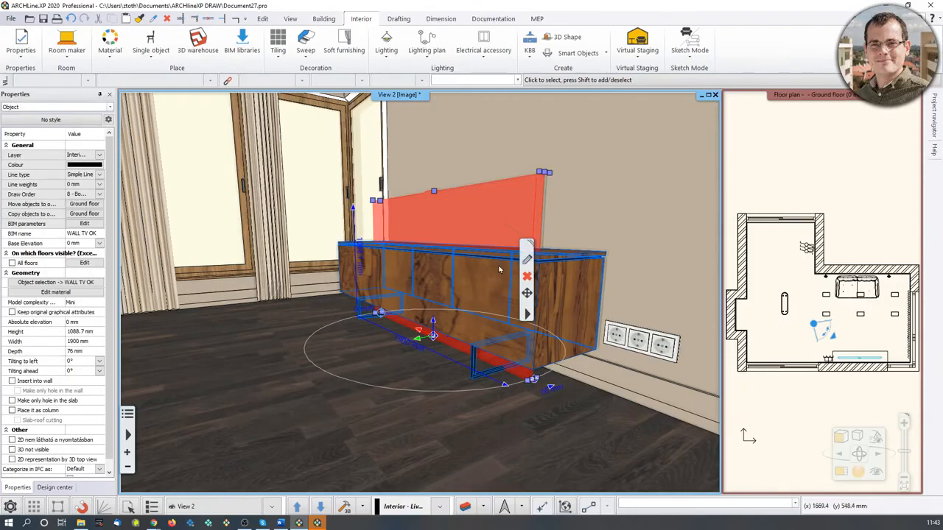
middle_drag(501, 280, 499, 307)
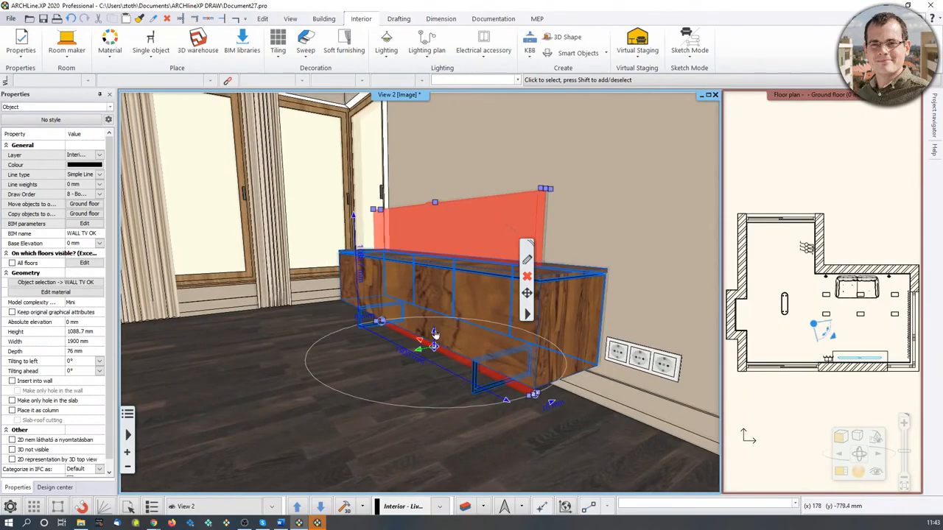
click(434, 333)
click(476, 339)
click(482, 273)
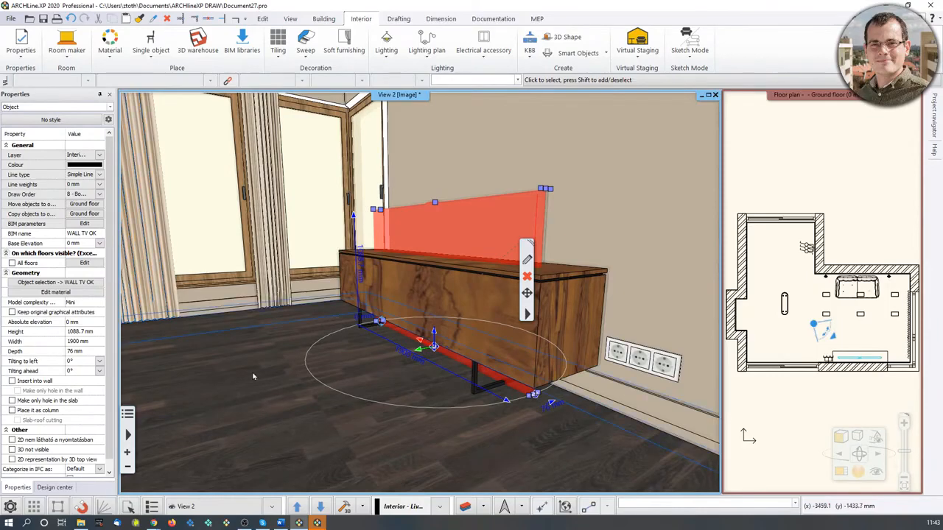
click(435, 333)
click(506, 343)
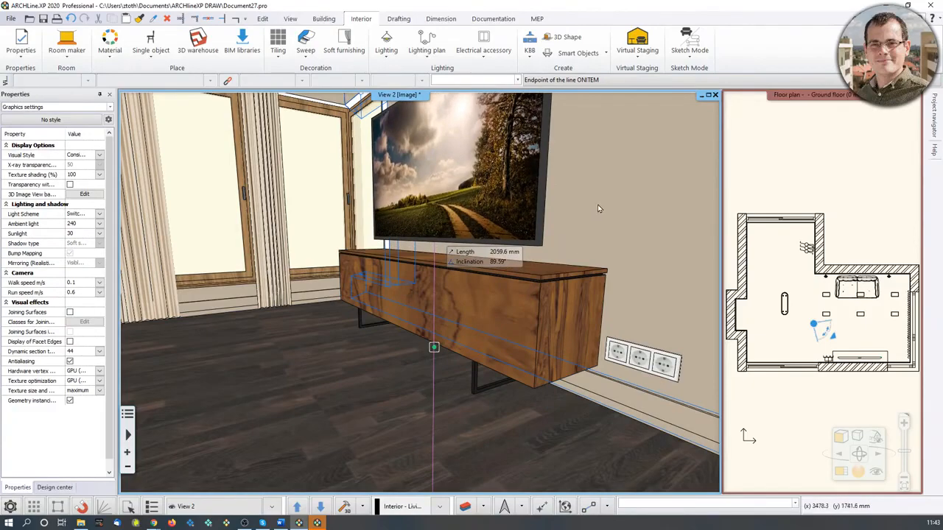
Move the wall TV in the floor plan so its back sits flush against the wall.
middle_drag(589, 213, 502, 274)
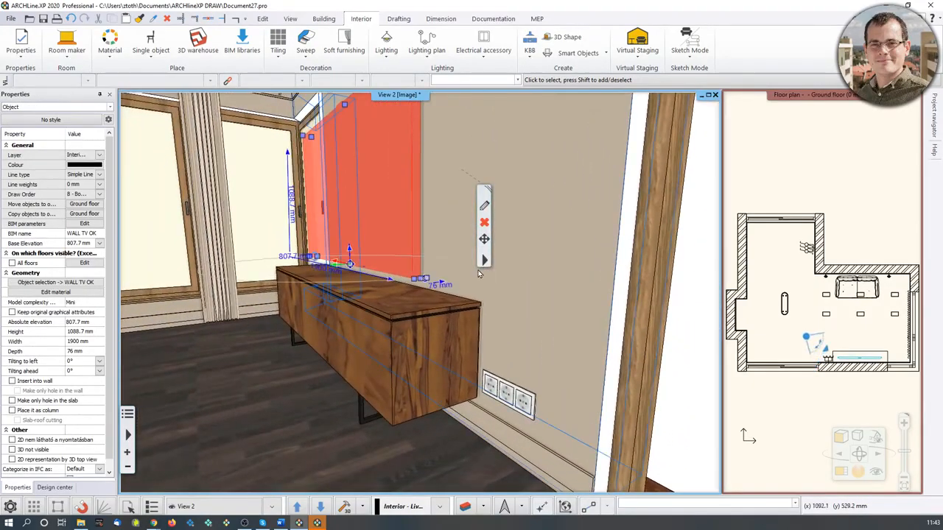
scroll(869, 363, up, 5)
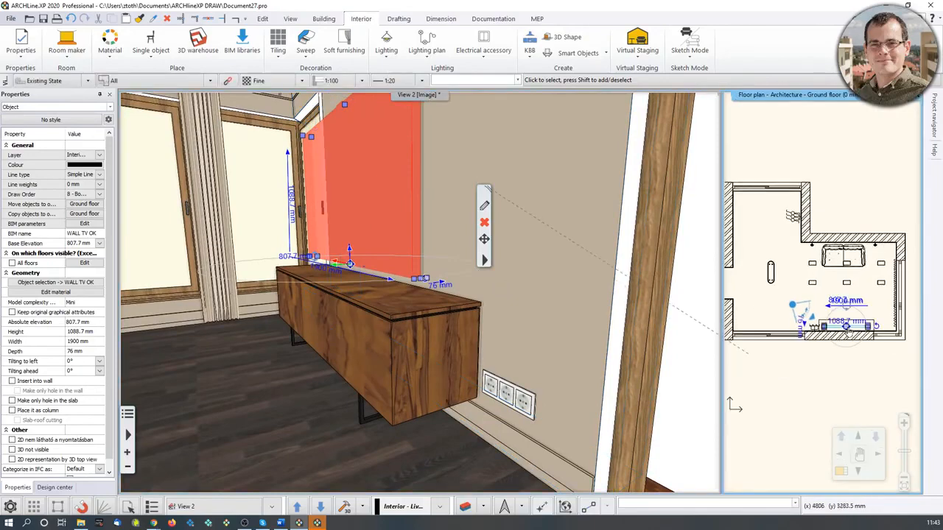
click(841, 471)
scroll(465, 403, up, 6)
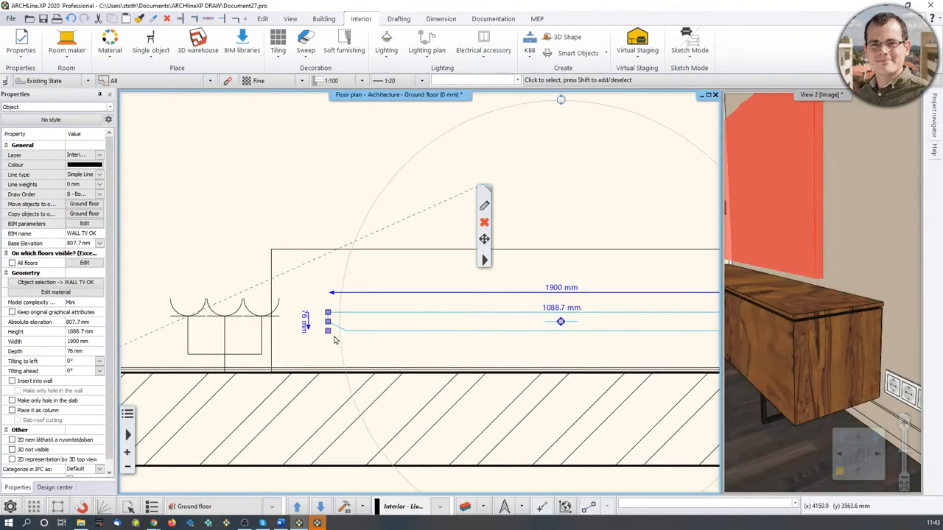
click(329, 332)
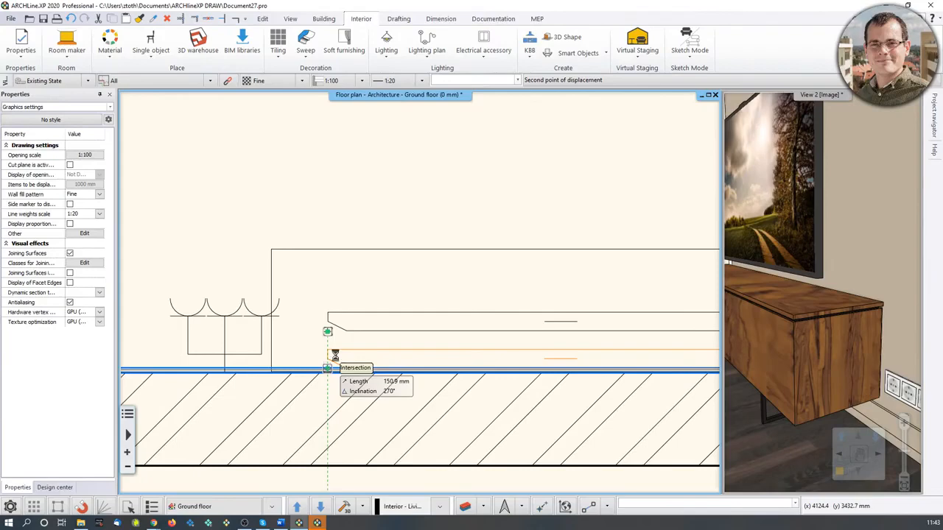
click(328, 368)
scroll(381, 320, down, 4)
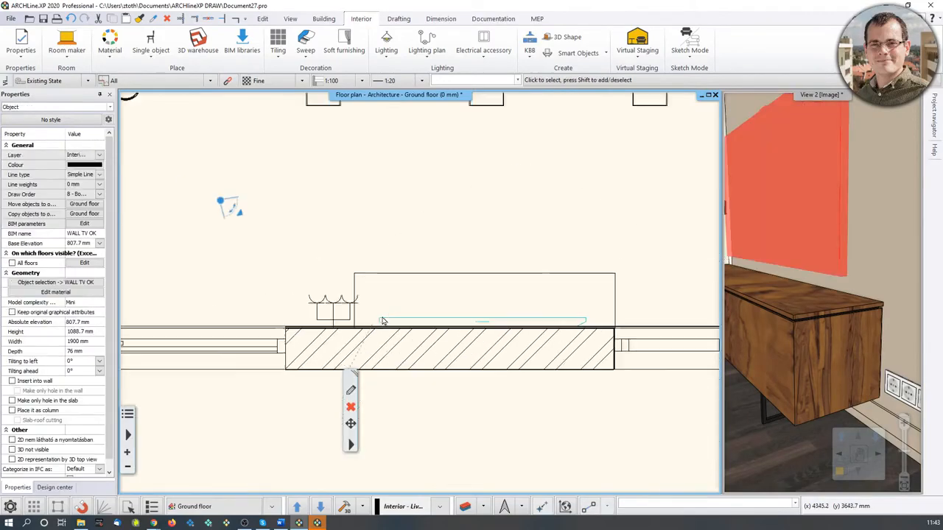
key(Escape)
Orbit the 3D view around the room to review the placed sofa, buffet and TV.
middle_drag(786, 319, 773, 398)
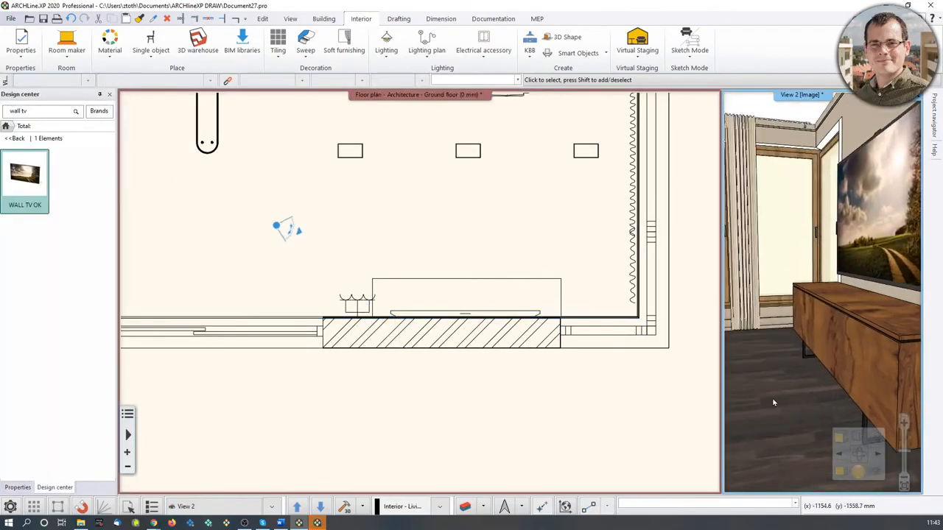
click(840, 472)
middle_drag(560, 410, 309, 379)
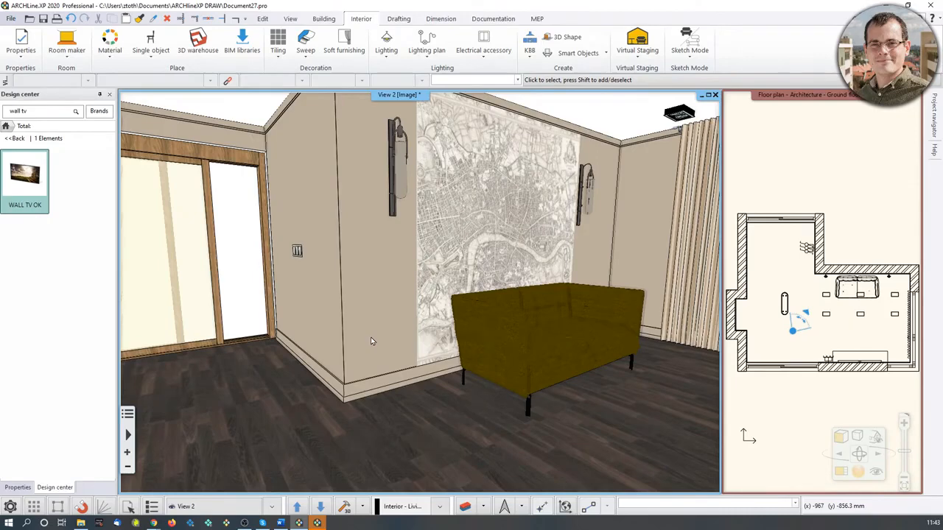
middle_drag(372, 342, 489, 351)
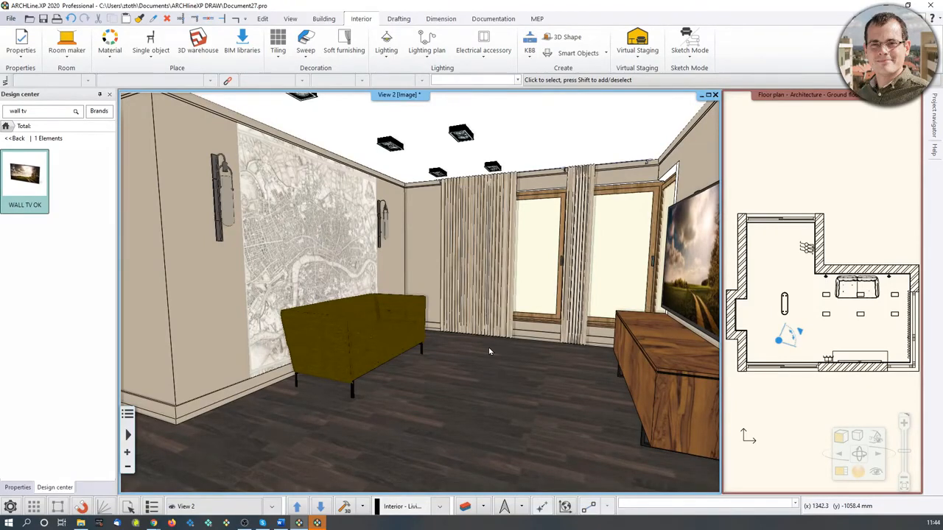
Open the 3_Fias_Berta_Reception_room_2020_Final project and browse its saved 3D camera views.
click(317, 523)
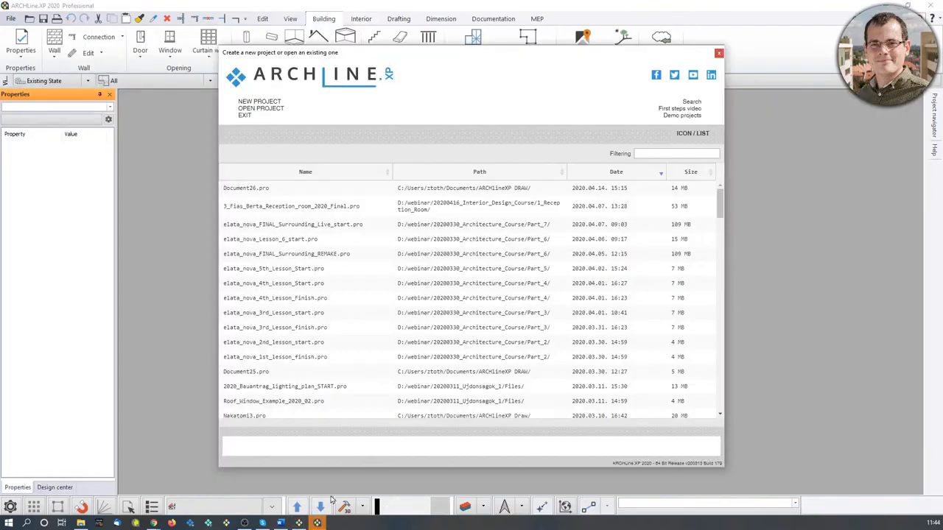
click(317, 208)
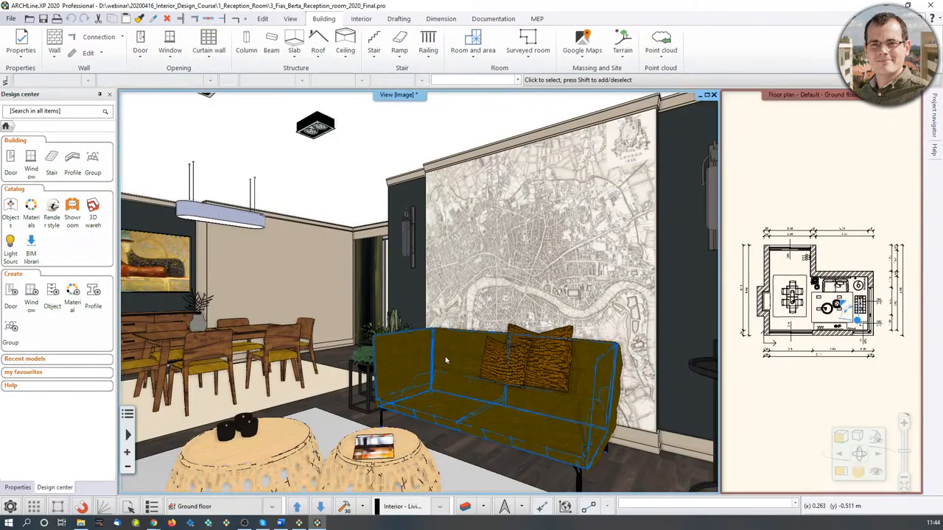
middle_drag(428, 358, 394, 317)
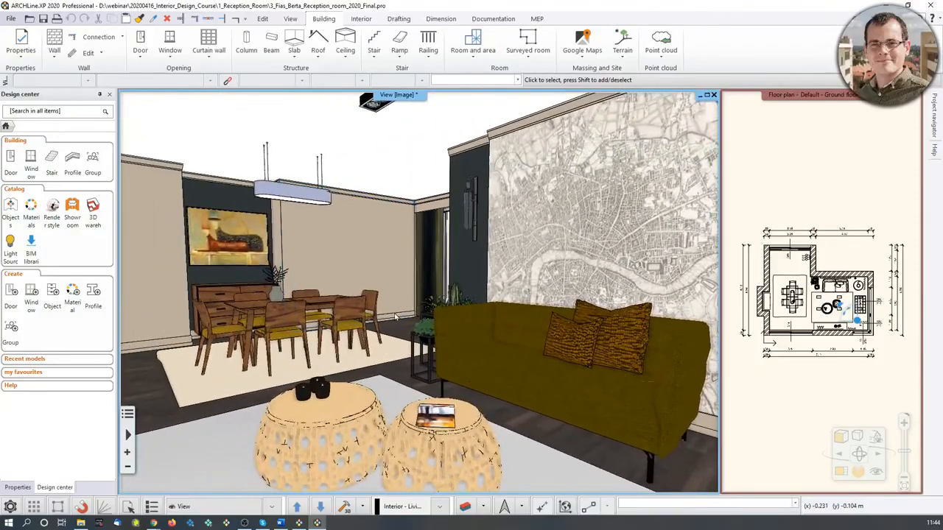
key(Page_Down)
key(Page_Down)
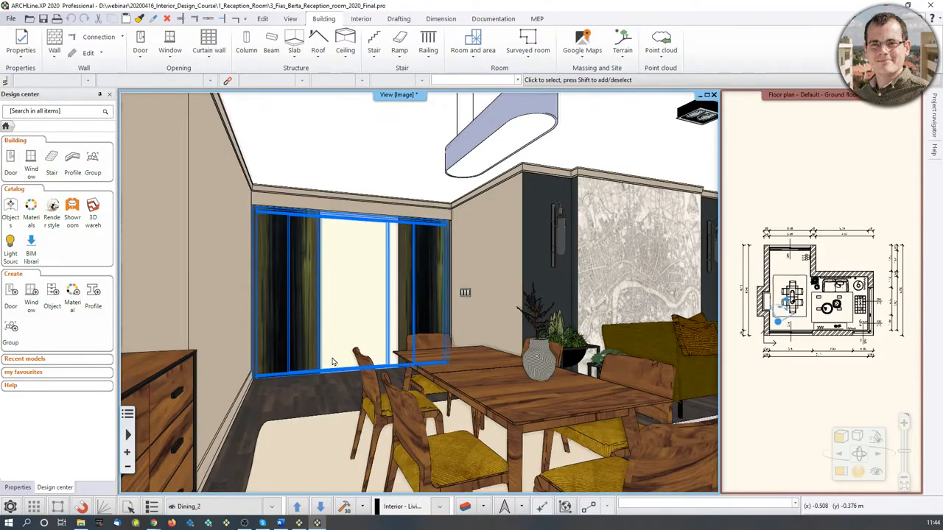
middle_drag(479, 342, 552, 347)
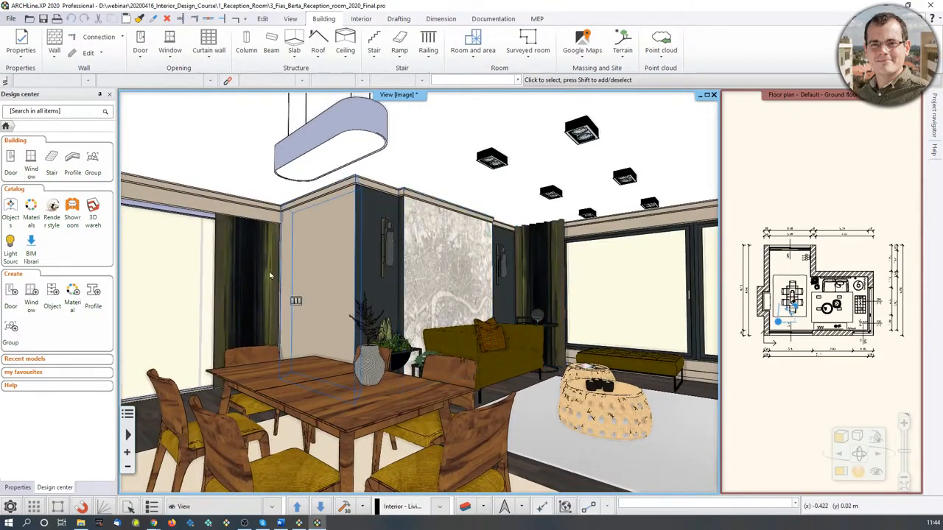
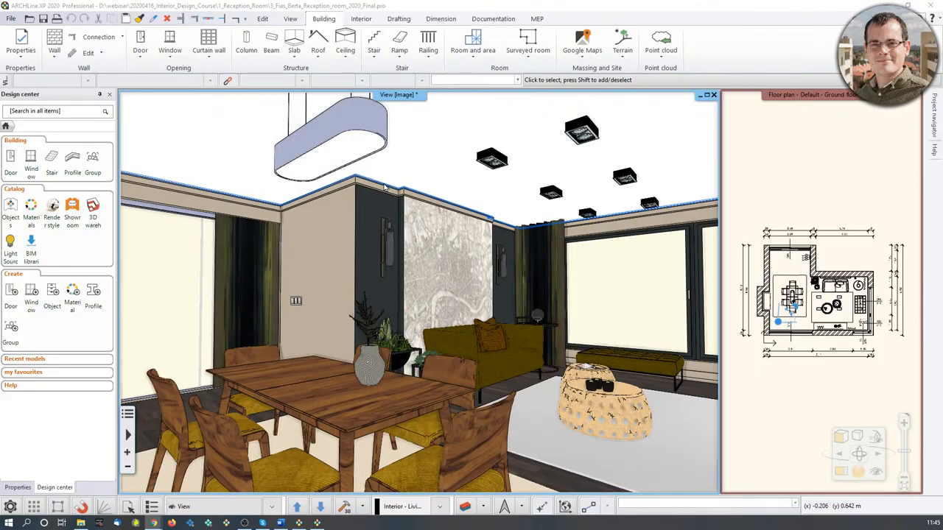
Turn on shadows in the 3D view and orbit to check them in the room.
click(31, 209)
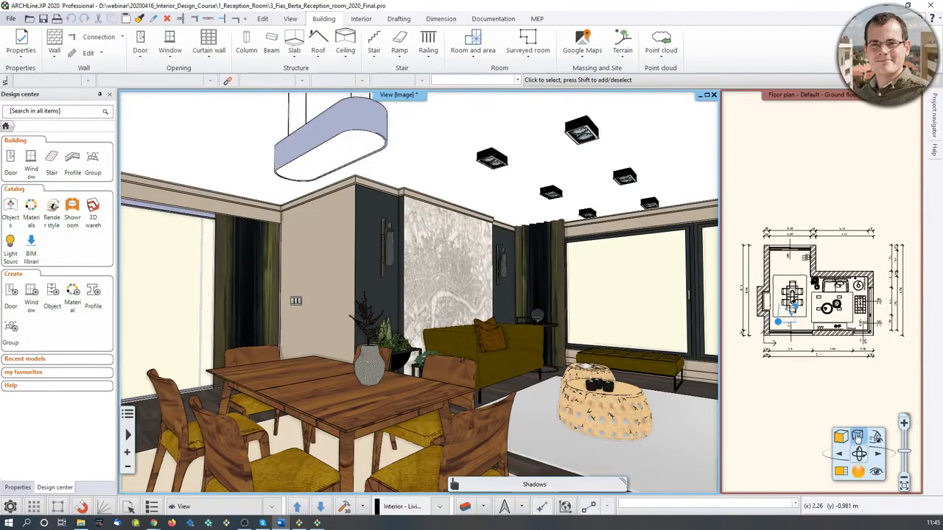
click(858, 437)
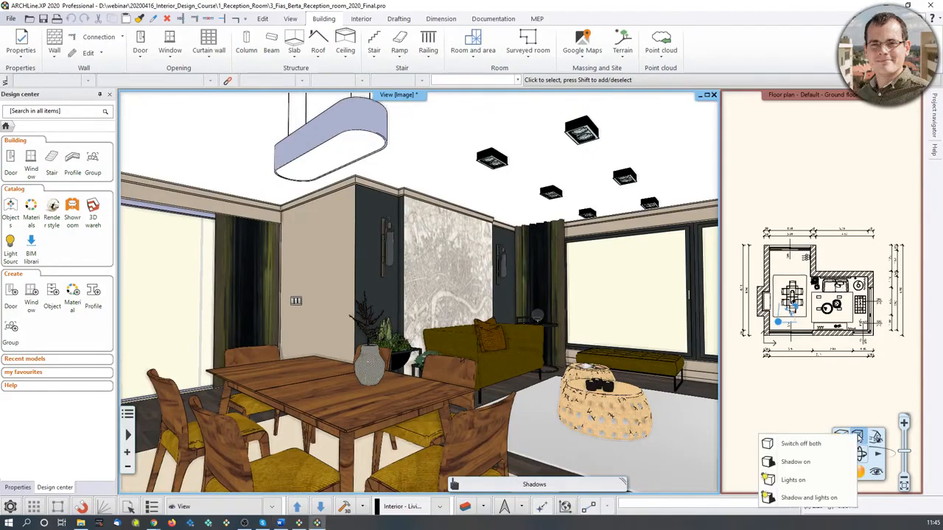
click(814, 465)
drag(610, 425, 650, 435)
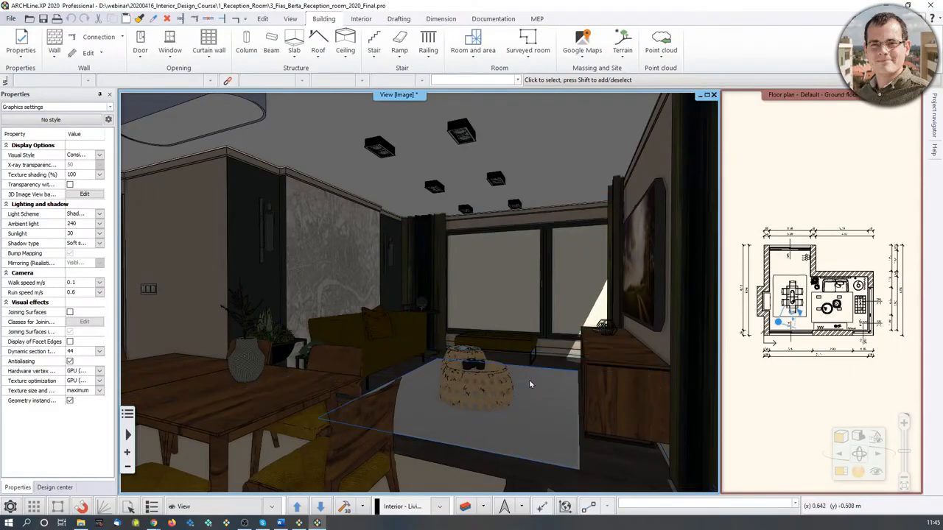
middle_drag(530, 383, 510, 377)
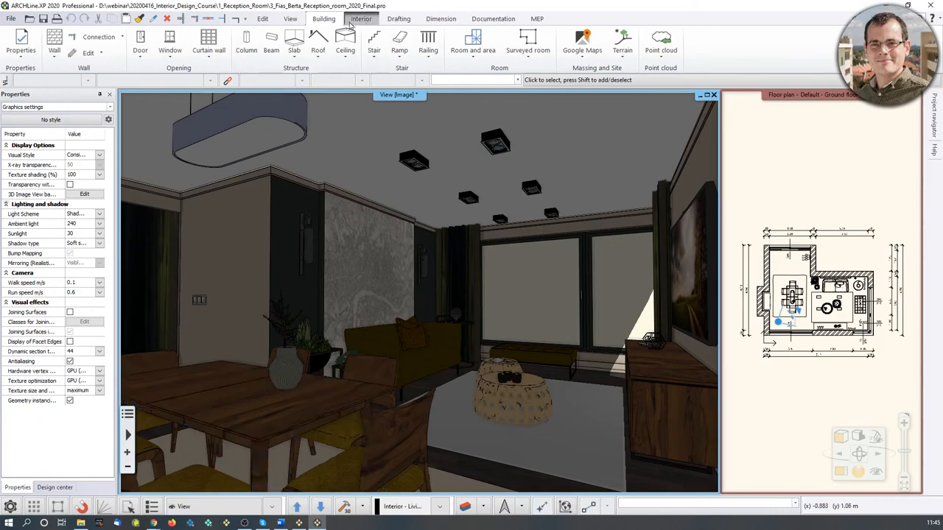
Open the Sun location settings and set the location to Budapest.
click(290, 18)
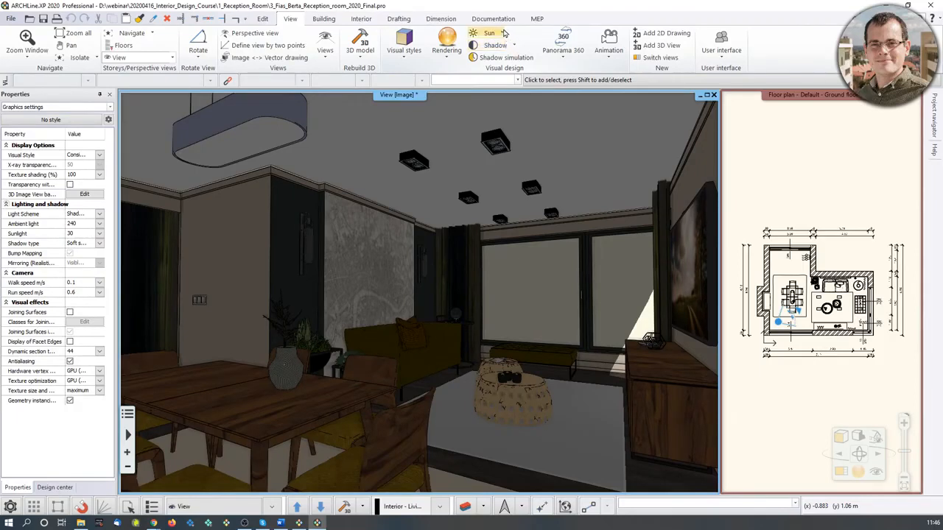
click(502, 34)
click(505, 67)
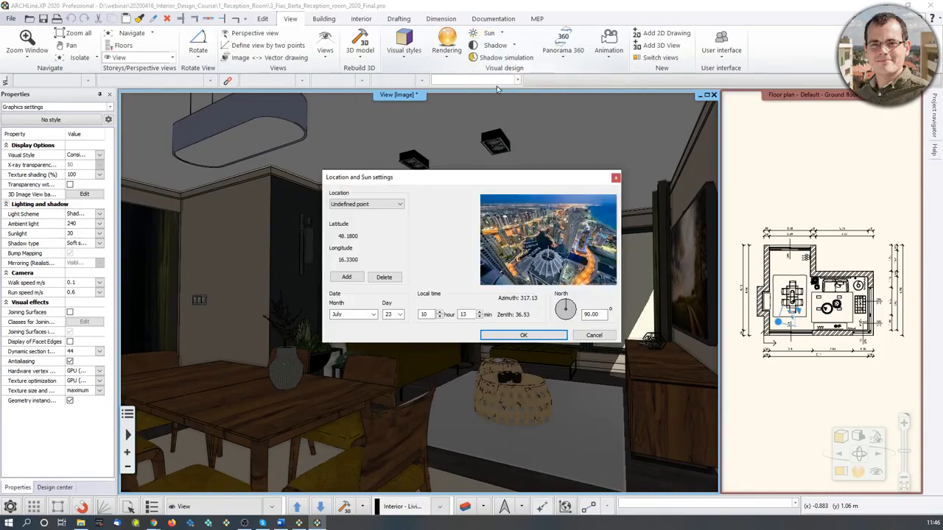
click(361, 205)
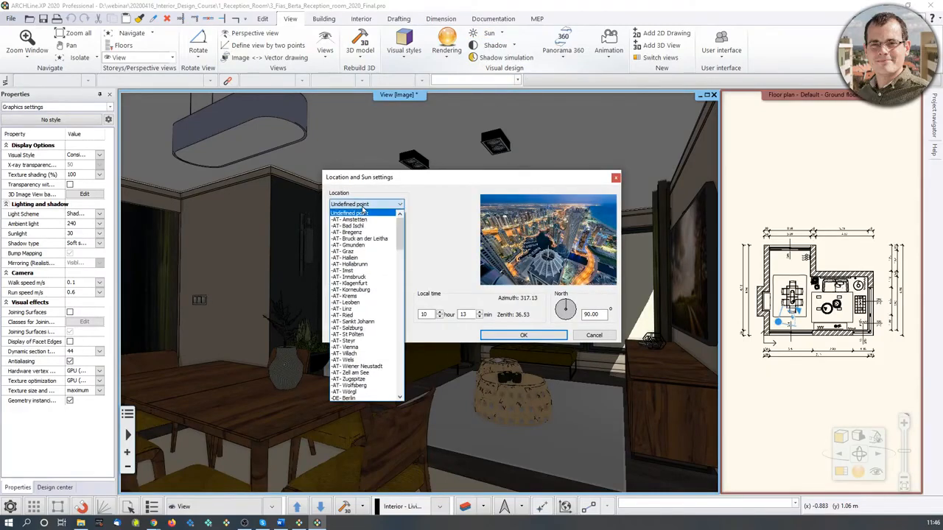
scroll(387, 314, down, 12)
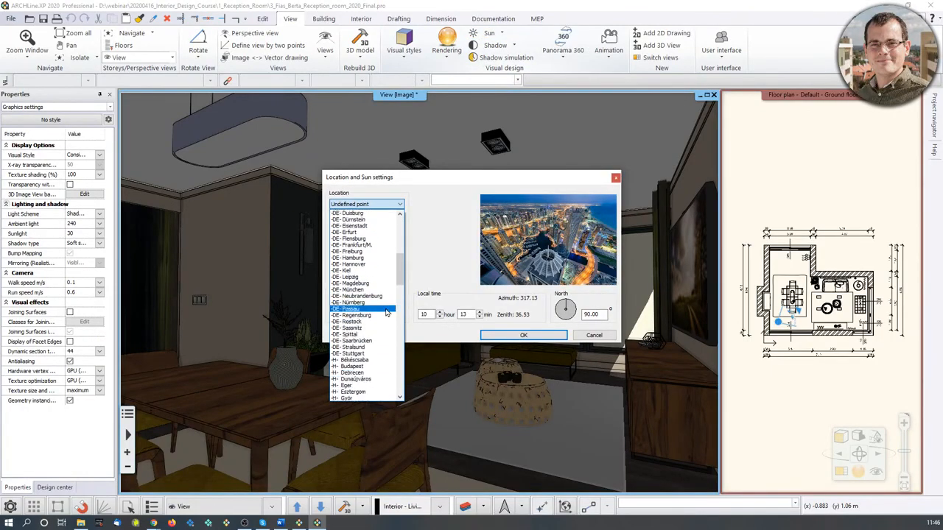
scroll(387, 313, down, 3)
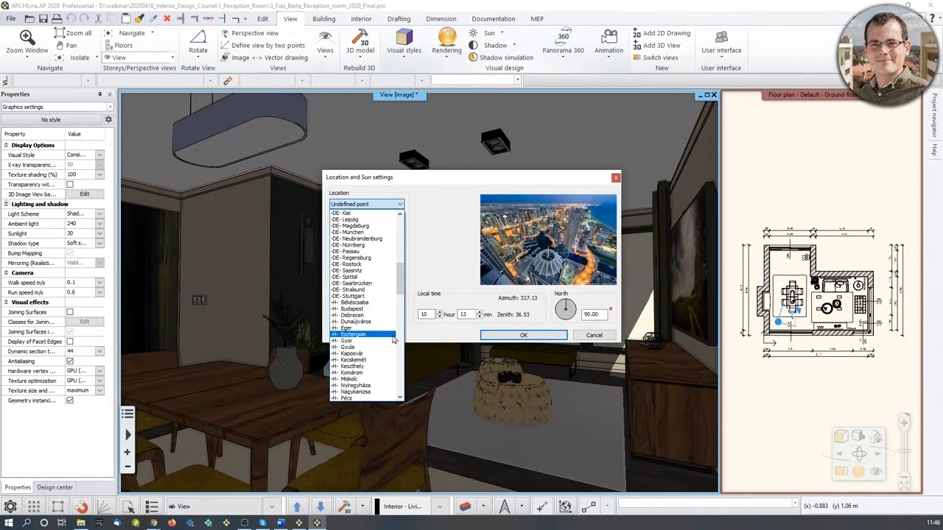
click(369, 309)
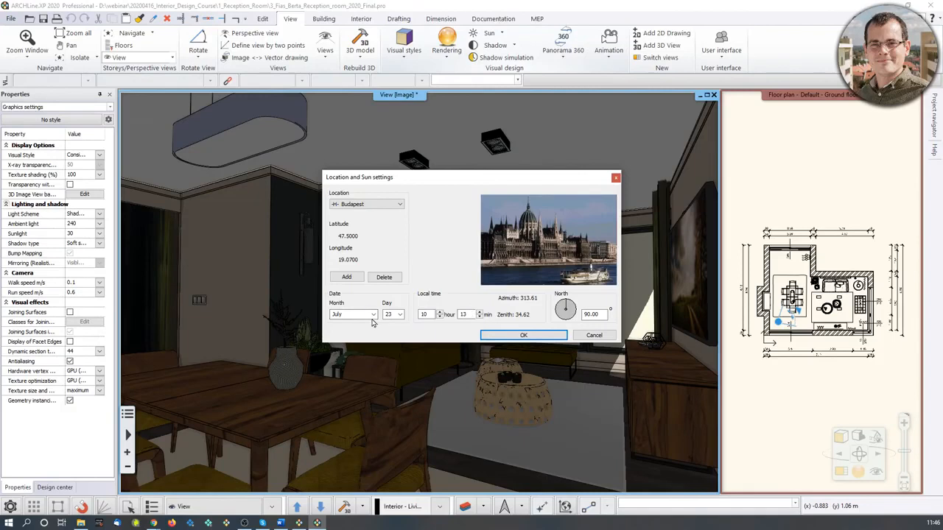
Set the sun date to 16 April and the local time to 11:46, then confirm.
click(374, 314)
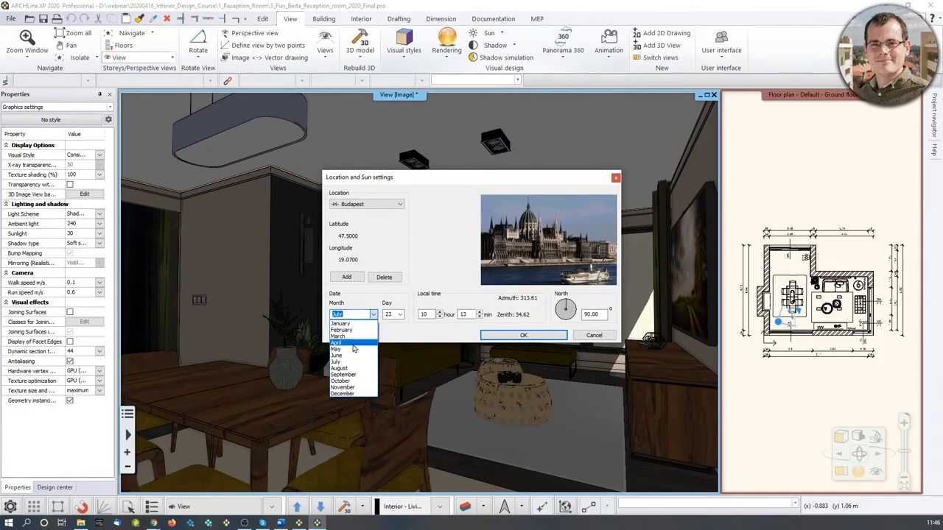
click(353, 344)
click(399, 315)
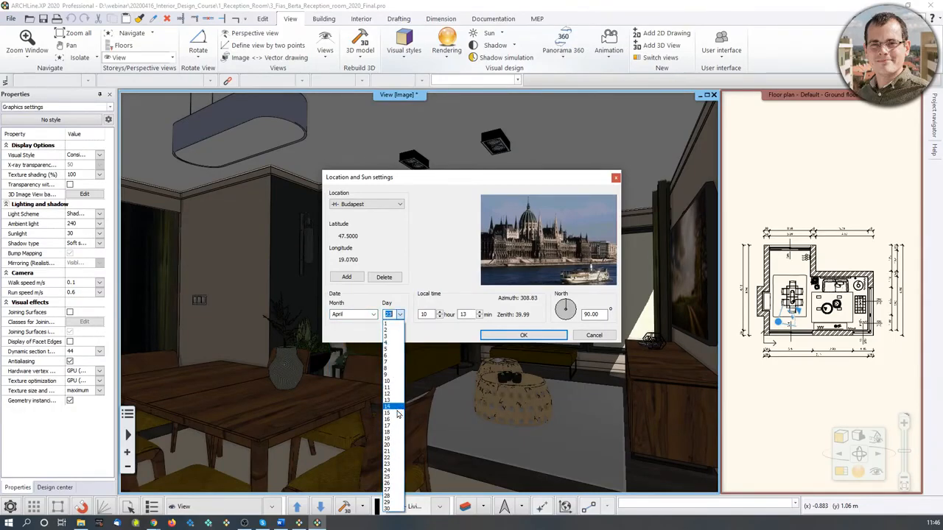
mouse_move(939, 527)
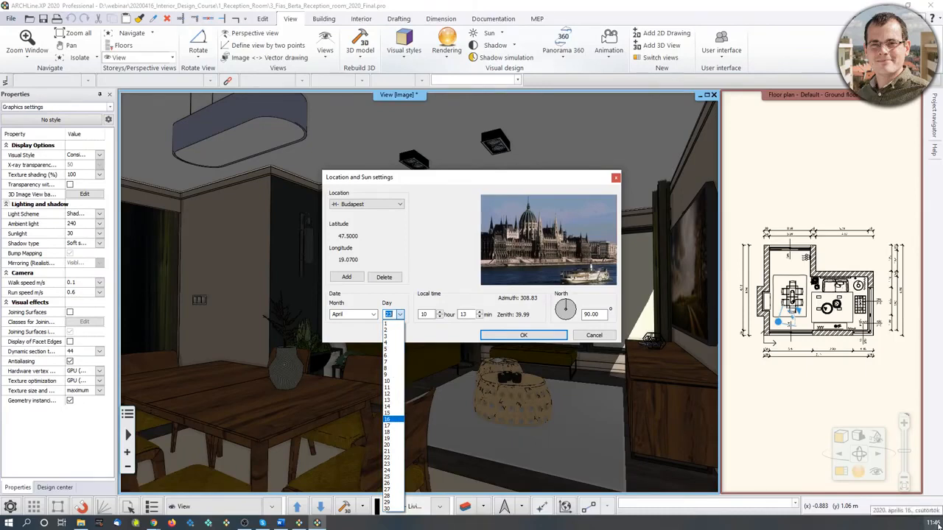
click(387, 420)
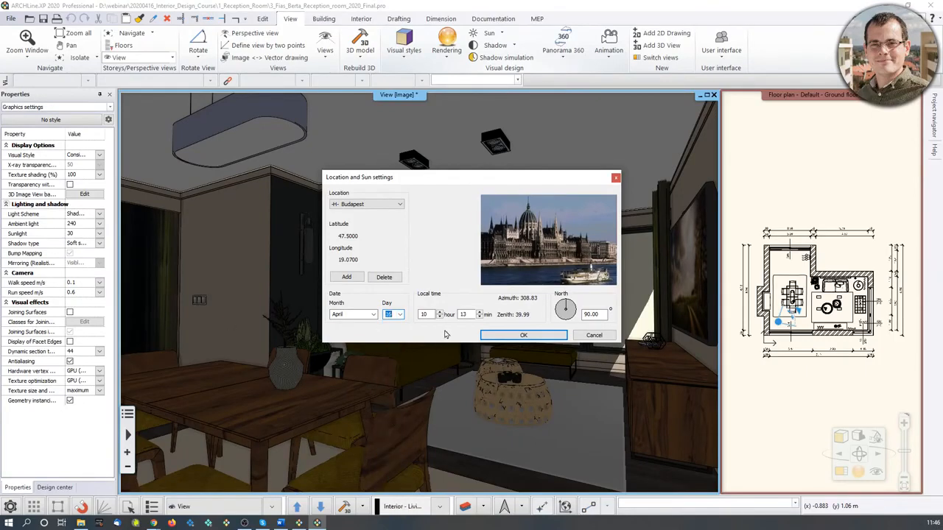
key(Tab)
text(11)
double_click(464, 314)
text(46)
click(539, 338)
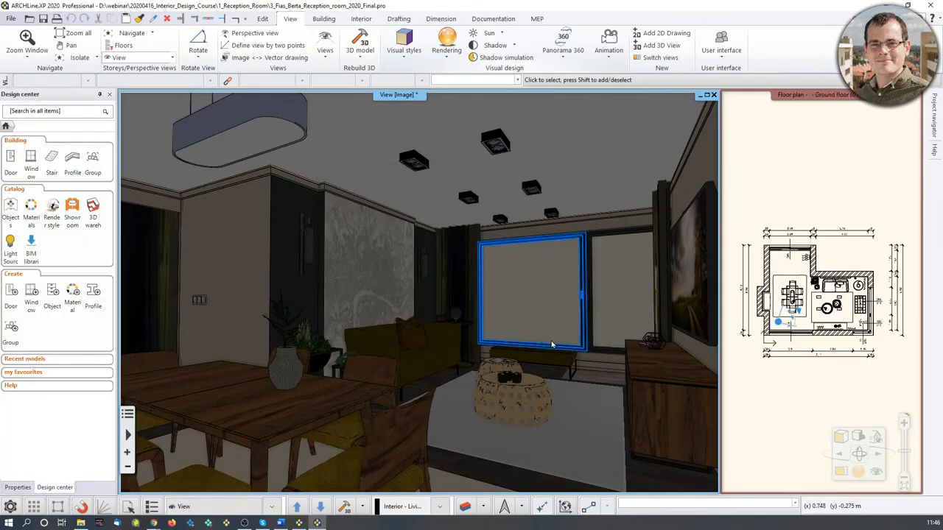
Run the shadow simulation and move the sun along its path to 11:00, then apply.
middle_drag(600, 354, 634, 405)
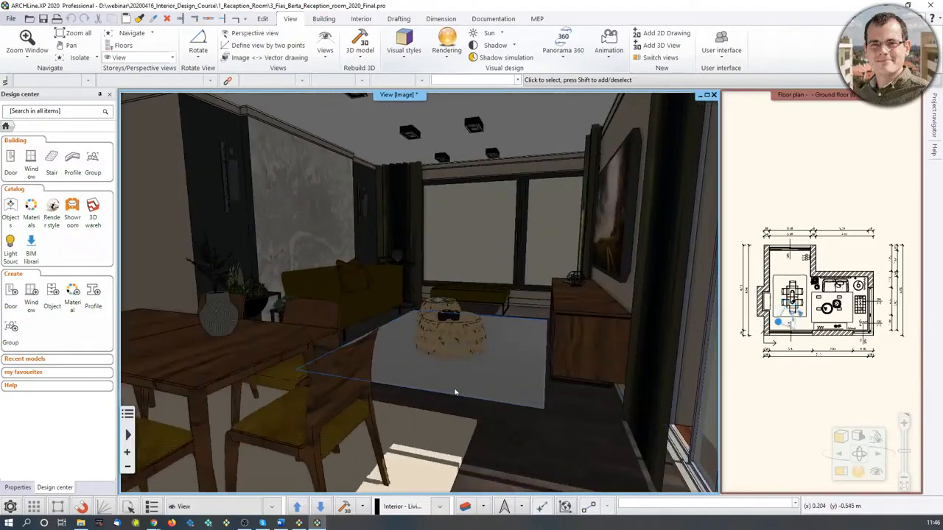
middle_drag(454, 391, 575, 464)
middle_drag(310, 412, 485, 293)
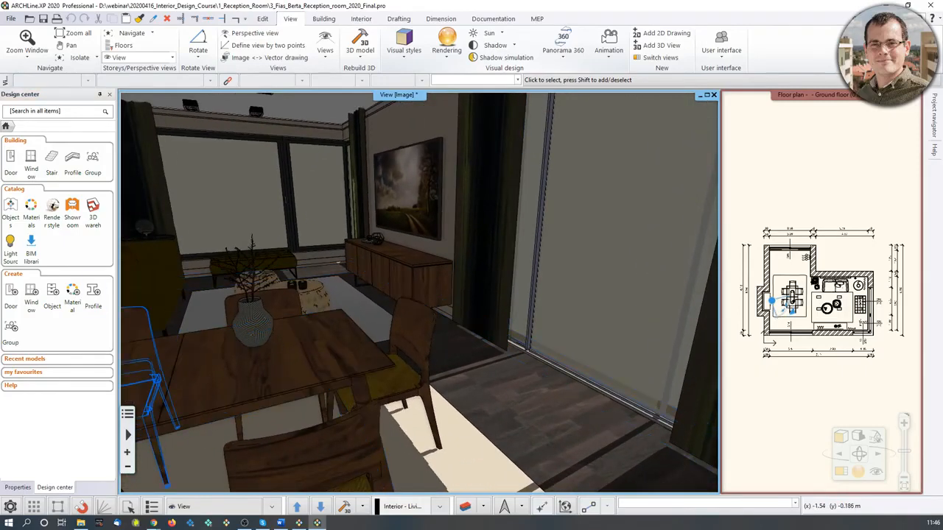
click(515, 47)
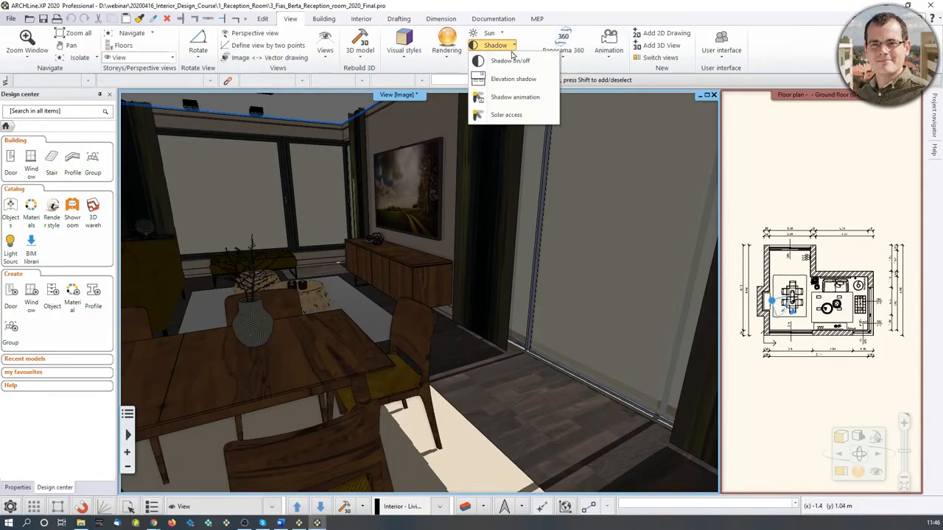
click(509, 115)
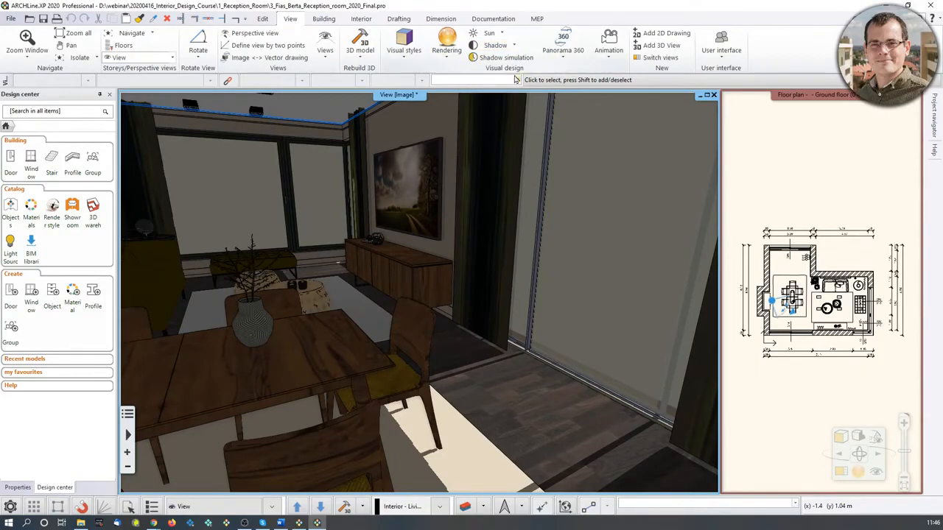
drag(478, 153, 705, 89)
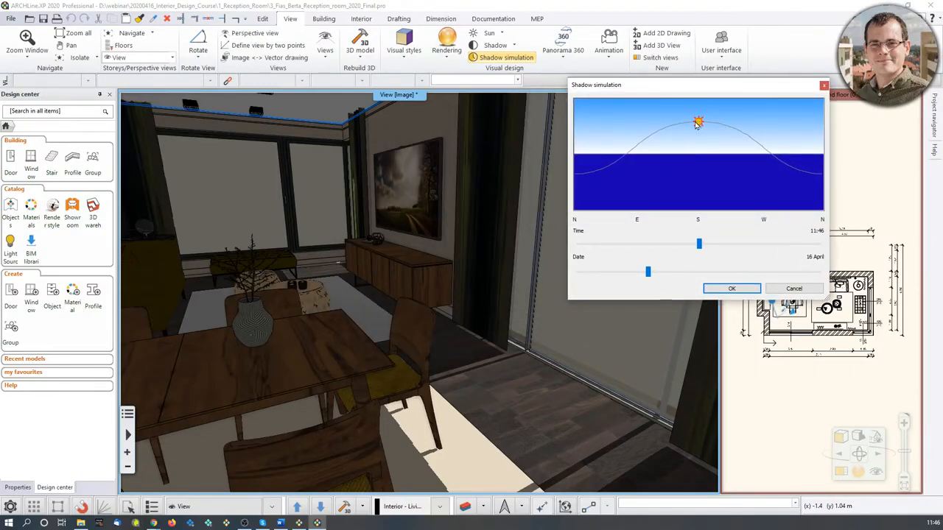
drag(697, 124, 730, 165)
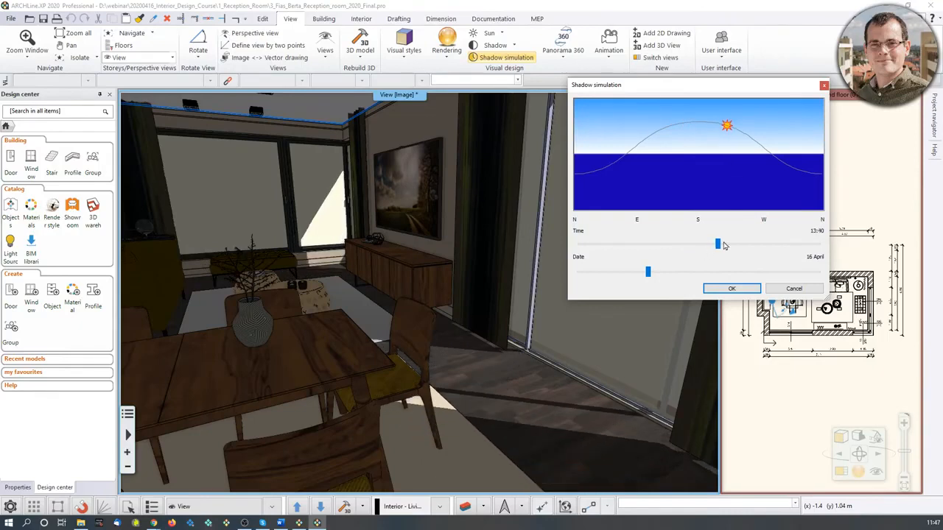
drag(727, 129, 685, 125)
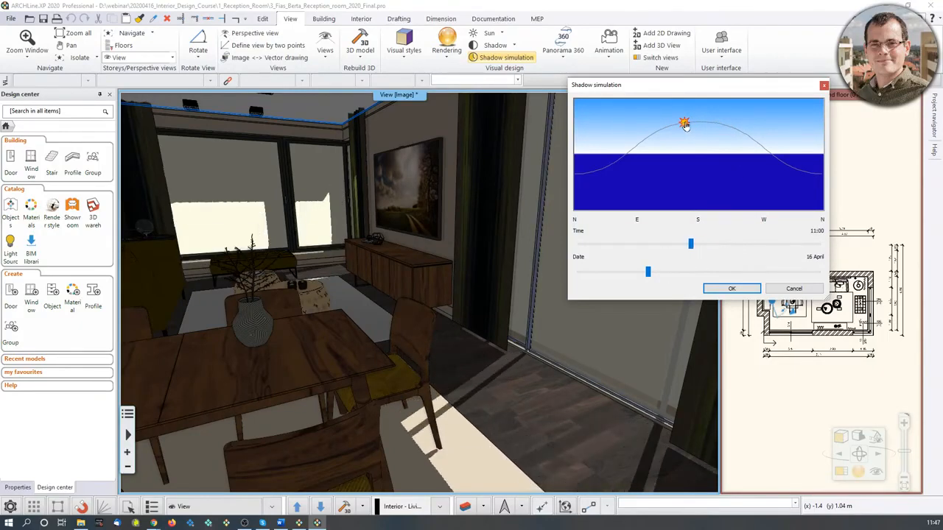
click(732, 289)
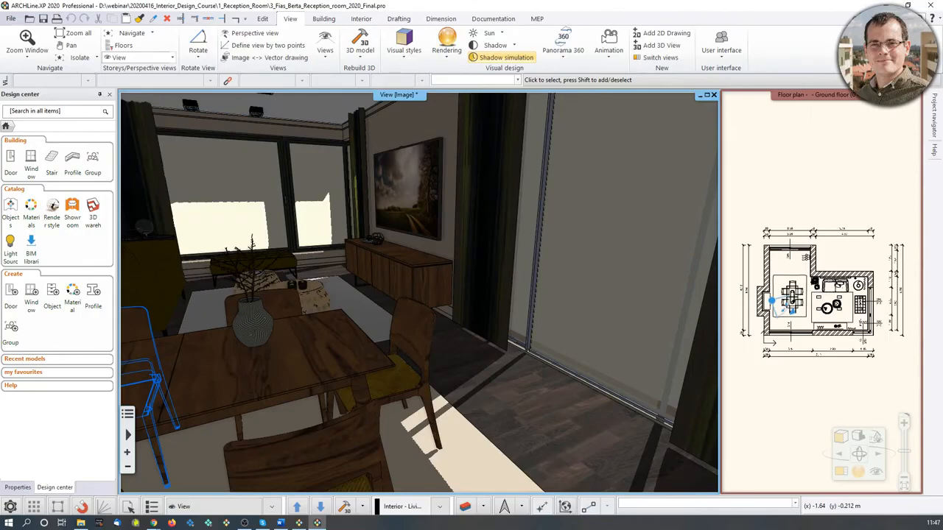
Preview the shadow animation for 16 April from 8 to 16 hours in 30-minute steps.
middle_drag(551, 358, 533, 370)
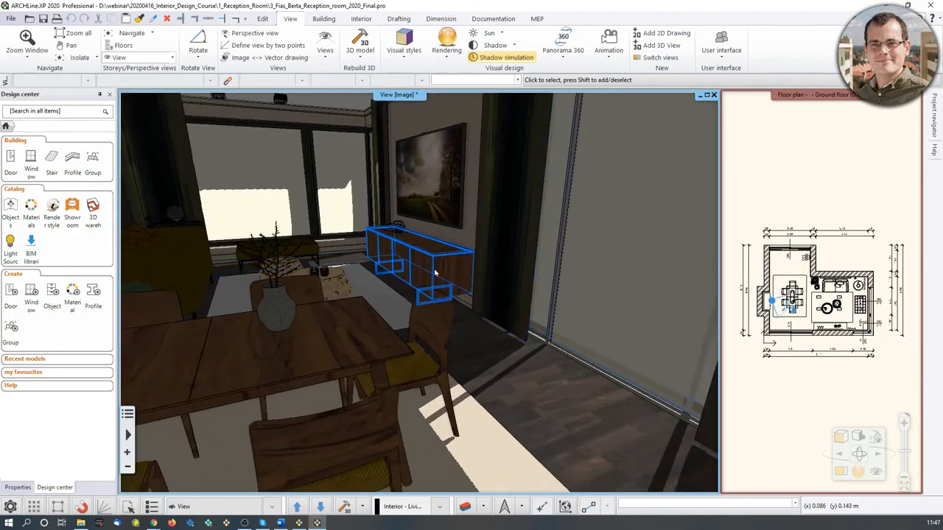
scroll(539, 368, up, 4)
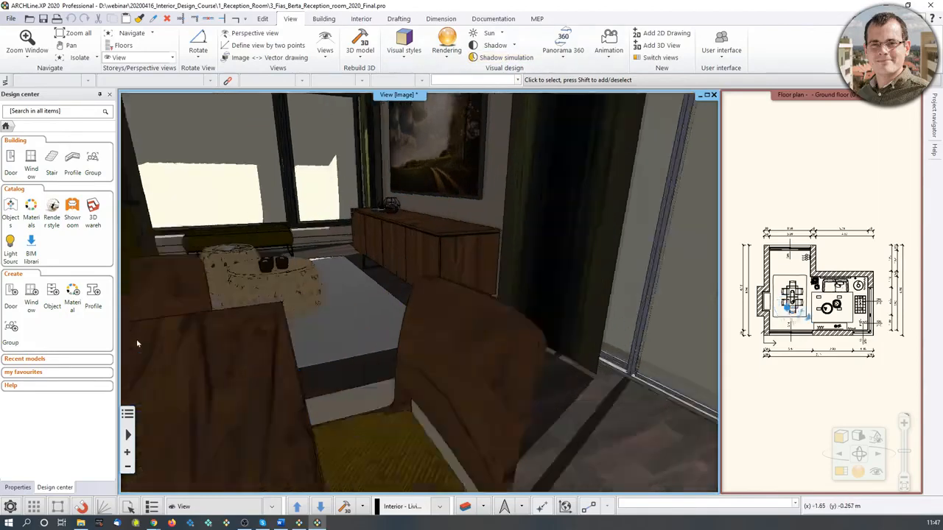
scroll(483, 347, down, 5)
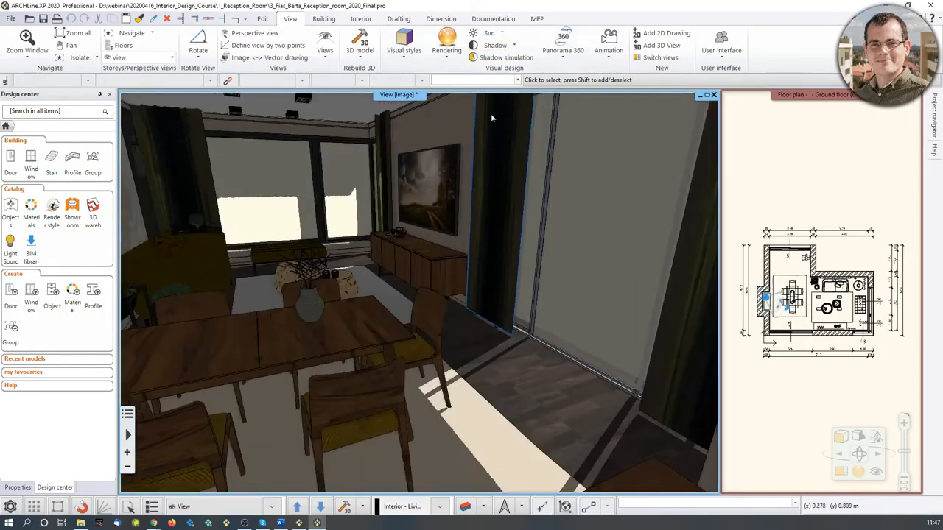
click(515, 45)
click(519, 97)
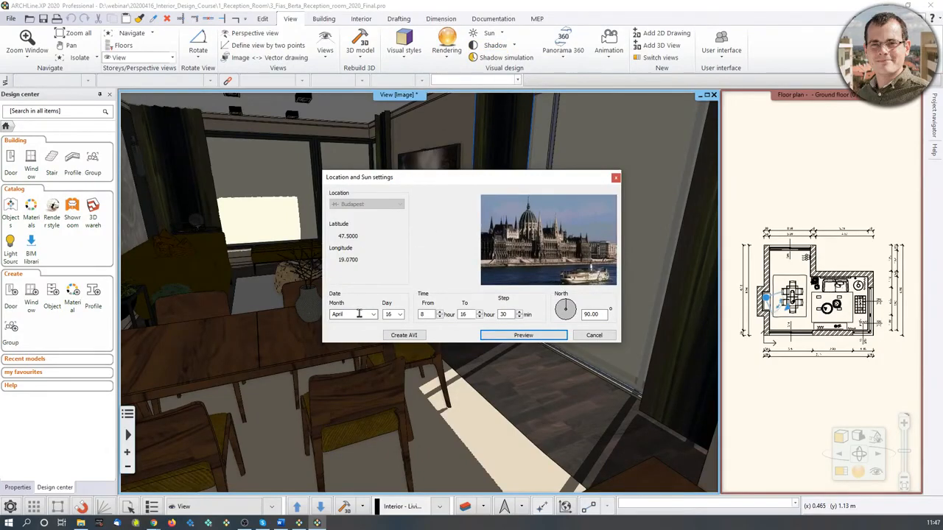
click(388, 315)
click(422, 314)
click(465, 315)
click(502, 314)
double_click(509, 314)
click(538, 336)
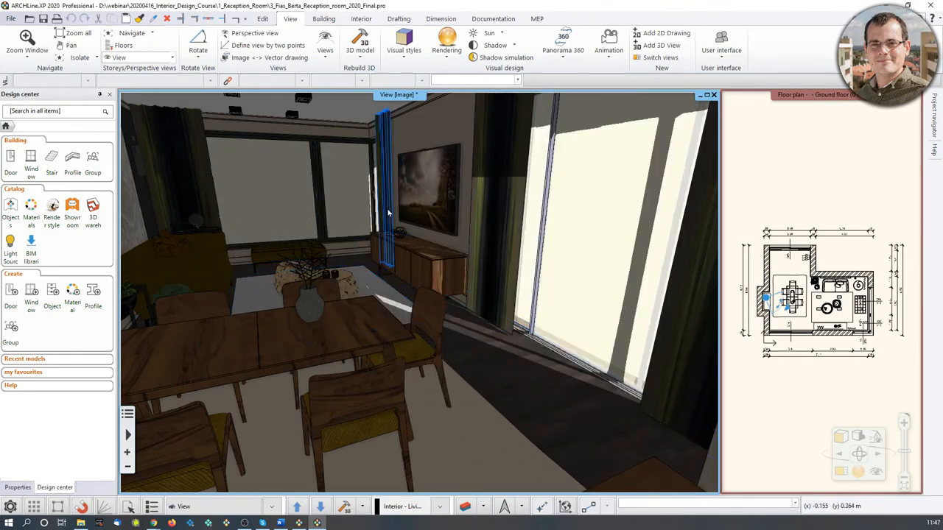
Switch off both shadows and lights in the 3D view.
middle_drag(401, 271, 347, 262)
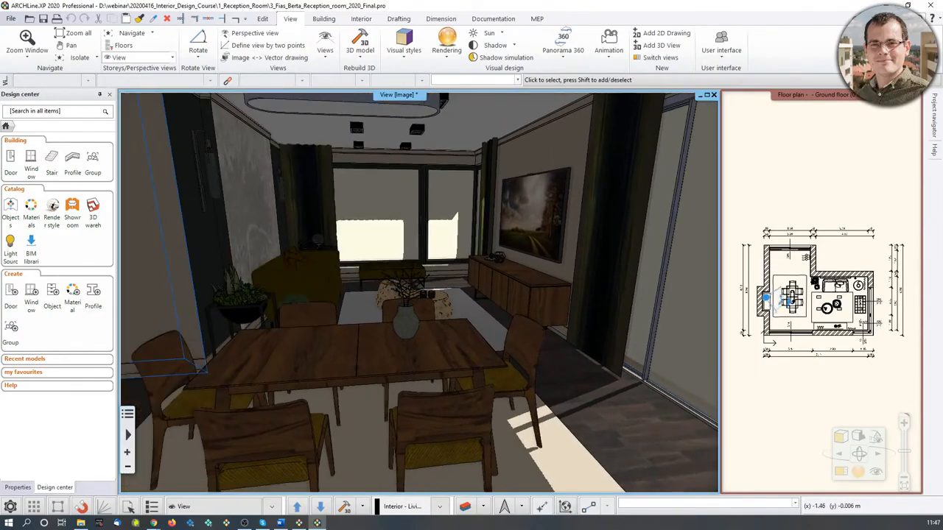
middle_drag(529, 319, 551, 301)
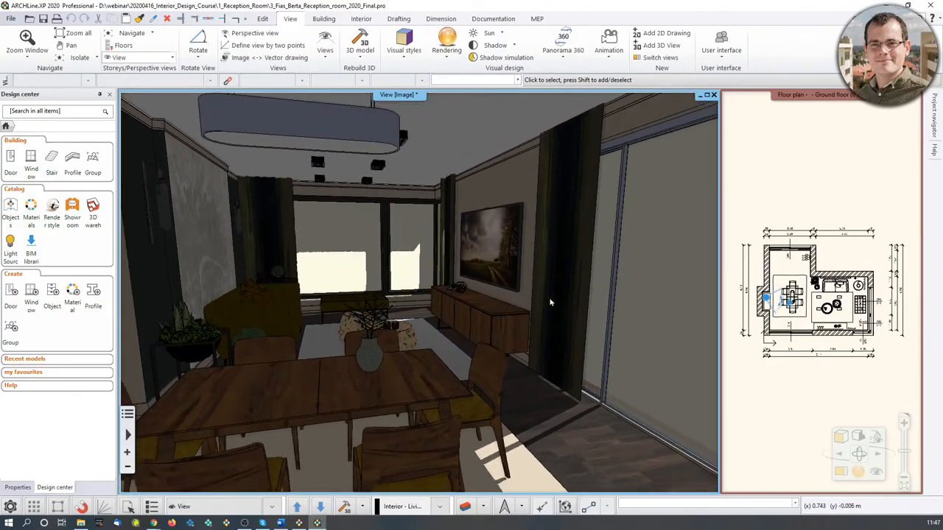
click(859, 437)
click(836, 451)
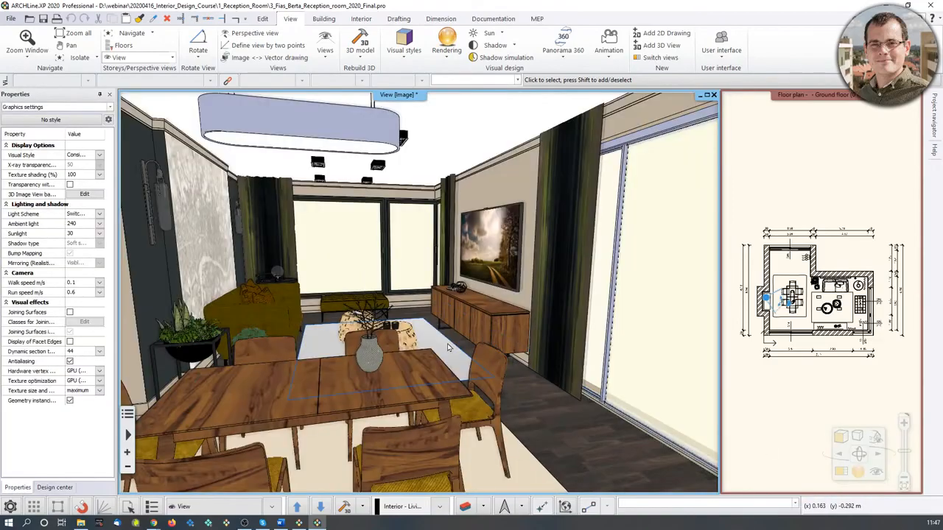
Switch the 3D view's visual style to Hidden line removal.
middle_drag(479, 342, 472, 295)
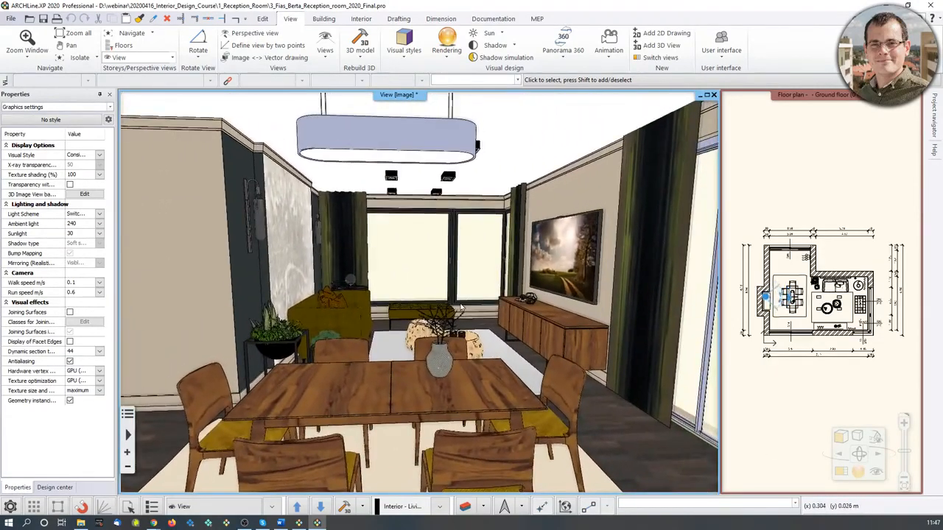
scroll(566, 335, up, 1)
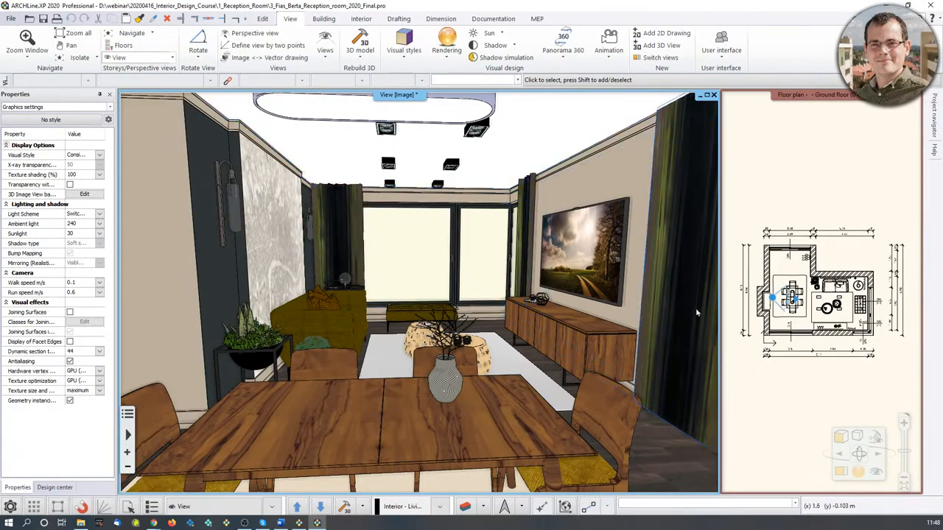
click(846, 438)
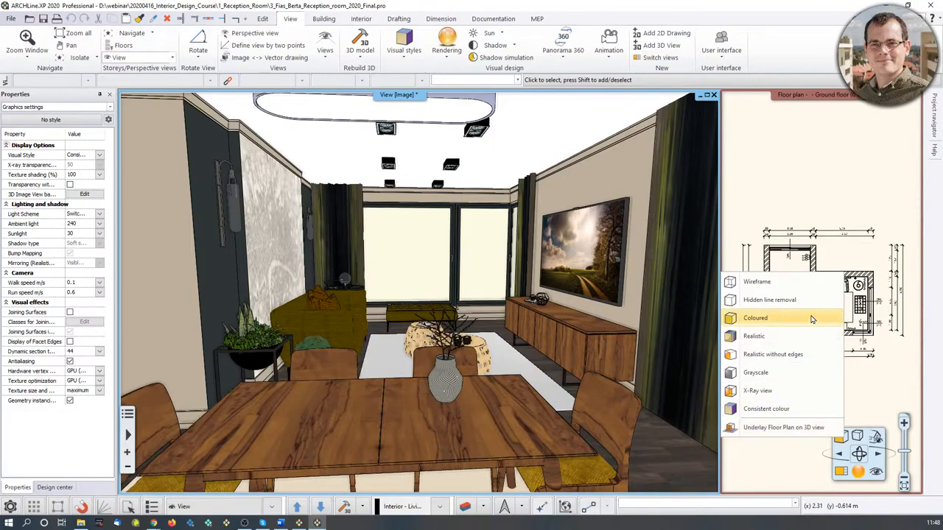
click(781, 300)
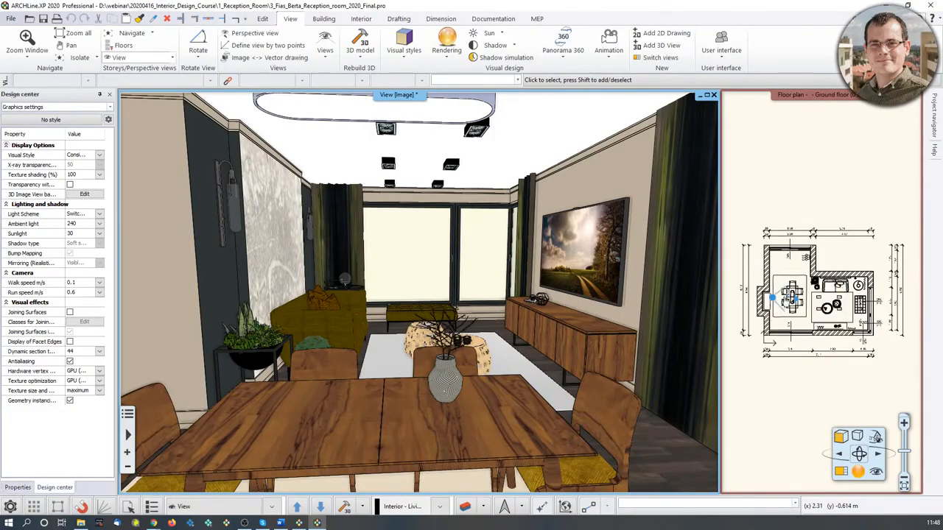
drag(634, 353, 623, 332)
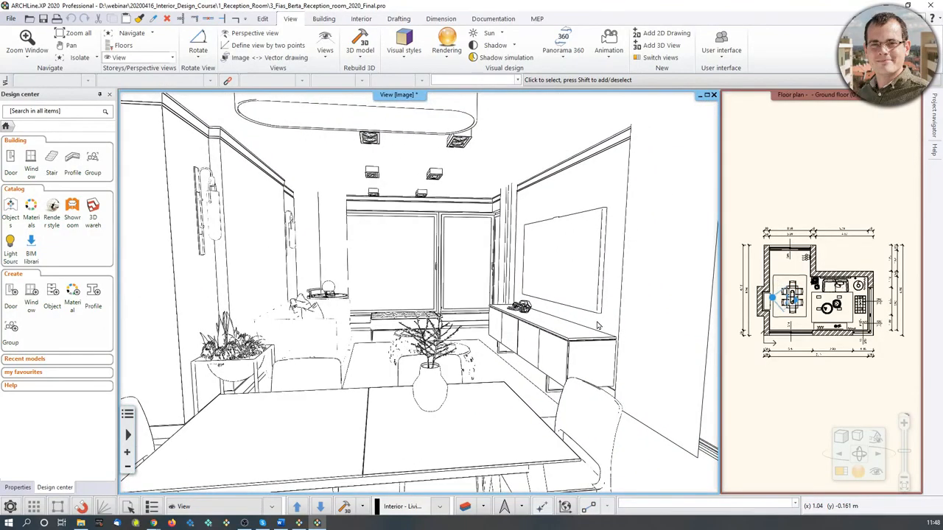
Switch the 3D view's visual style to Wireframe.
click(843, 437)
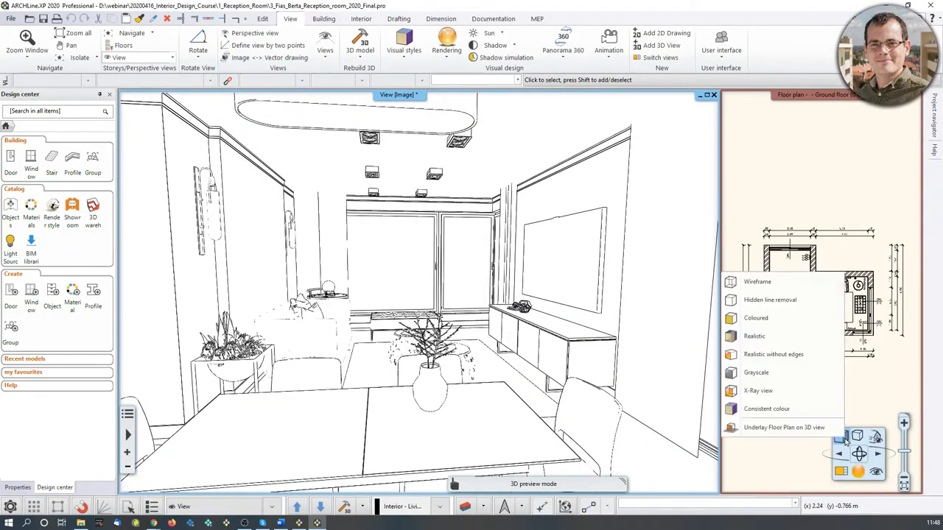
click(779, 288)
drag(403, 286, 435, 317)
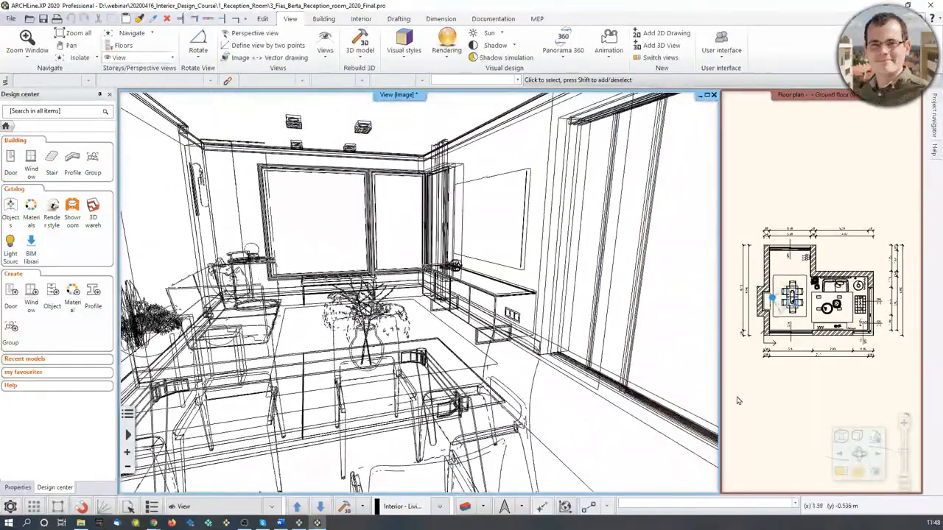
Switch the 3D view's visual style to Realistic and orbit toward the living area.
click(842, 436)
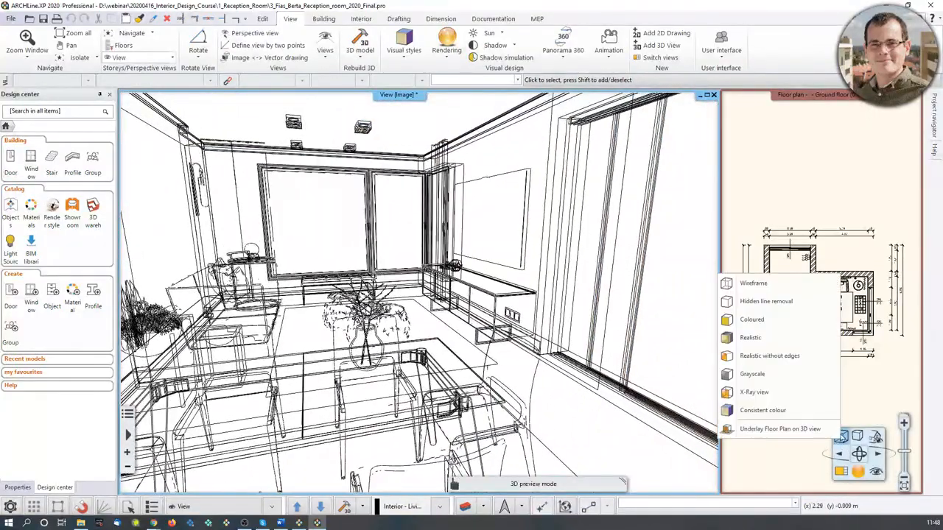
click(759, 337)
drag(596, 369, 512, 372)
scroll(589, 341, up, 2)
drag(591, 338, 372, 357)
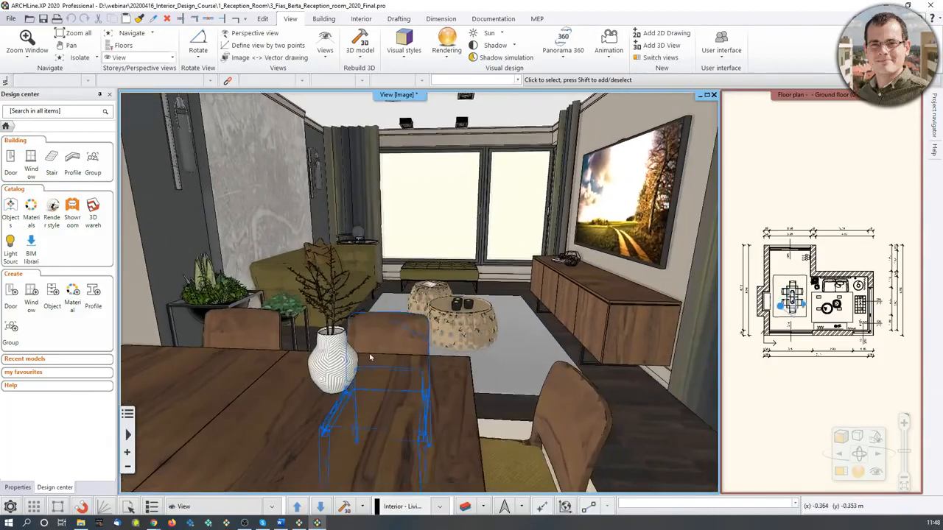
scroll(554, 305, up, 5)
drag(548, 288, 508, 343)
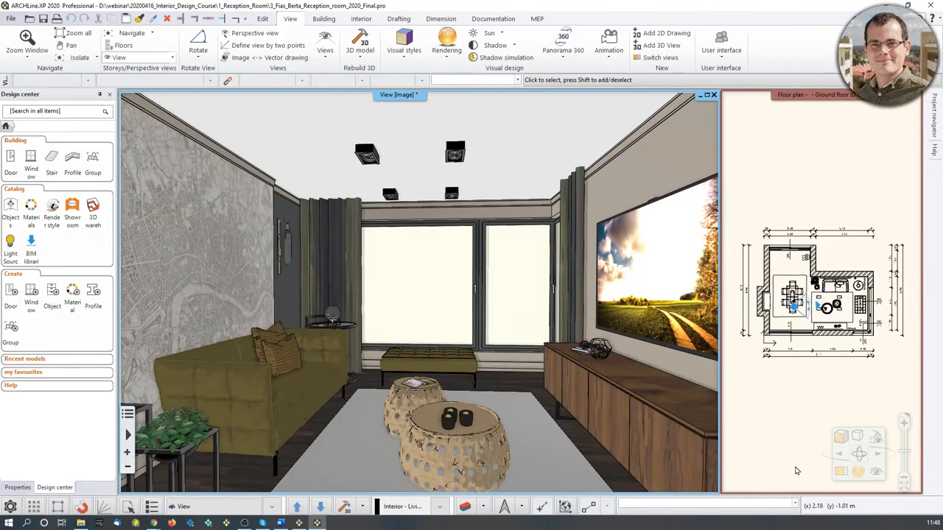
Try the Consistent colour and Realistic without edges visual styles in the 3D view.
click(842, 440)
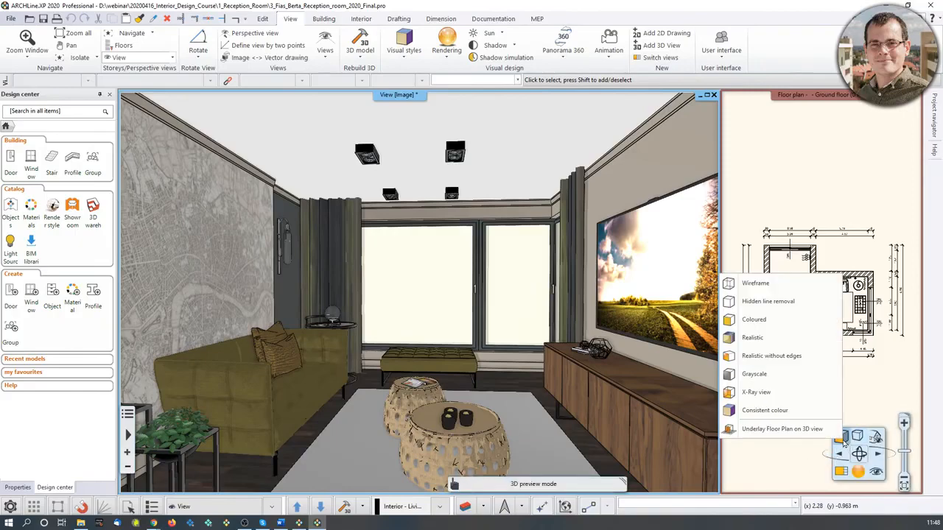
click(764, 415)
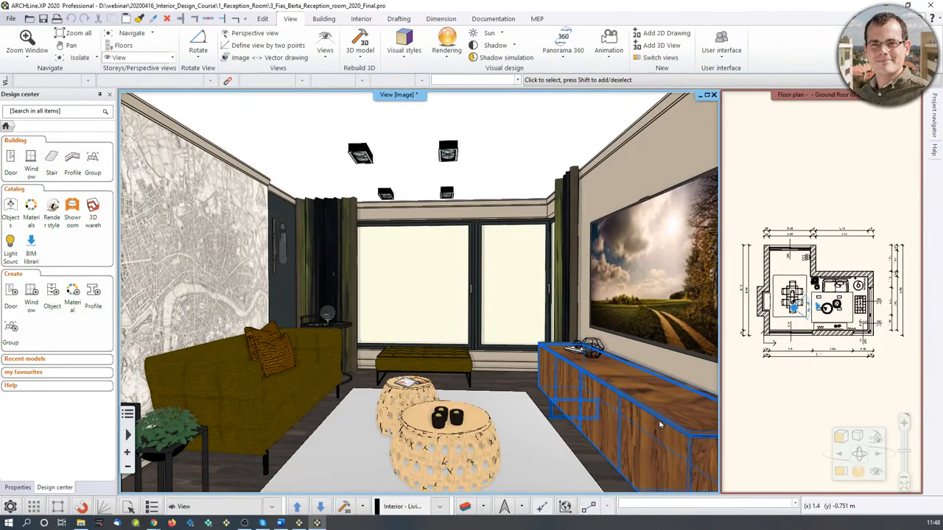
click(841, 438)
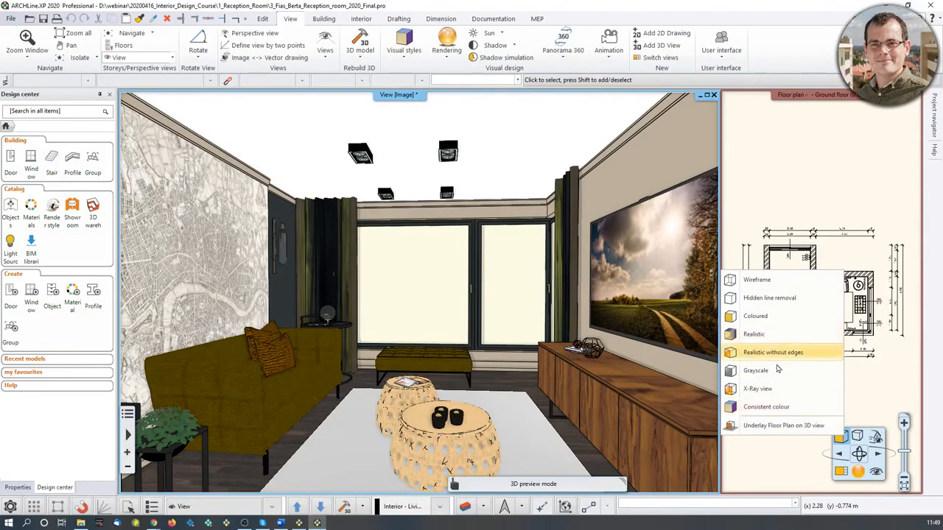
middle_drag(573, 340, 458, 373)
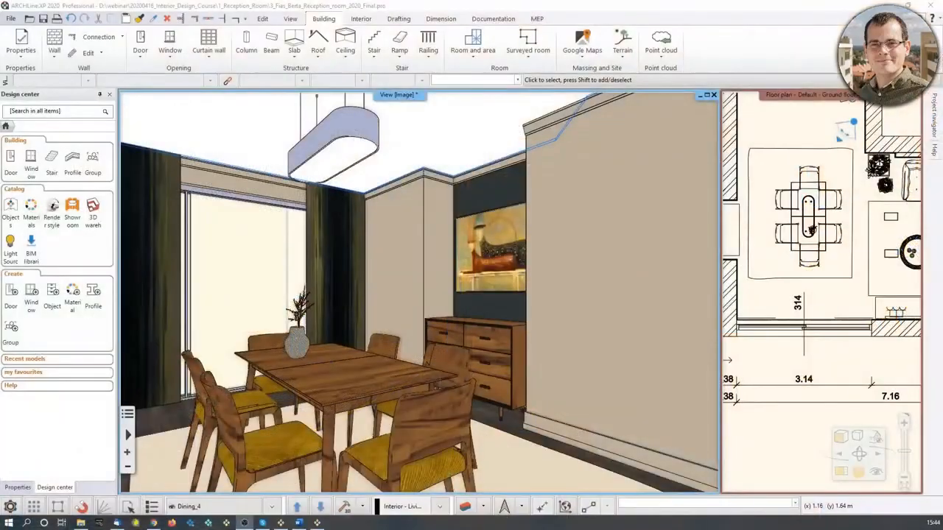
Reposition the camera in the floor plan toward the dining and living area and maximise the 3D view.
mouse_move(347, 332)
middle_down()
mouse_move(376, 334)
mouse_move(339, 330)
middle_up()
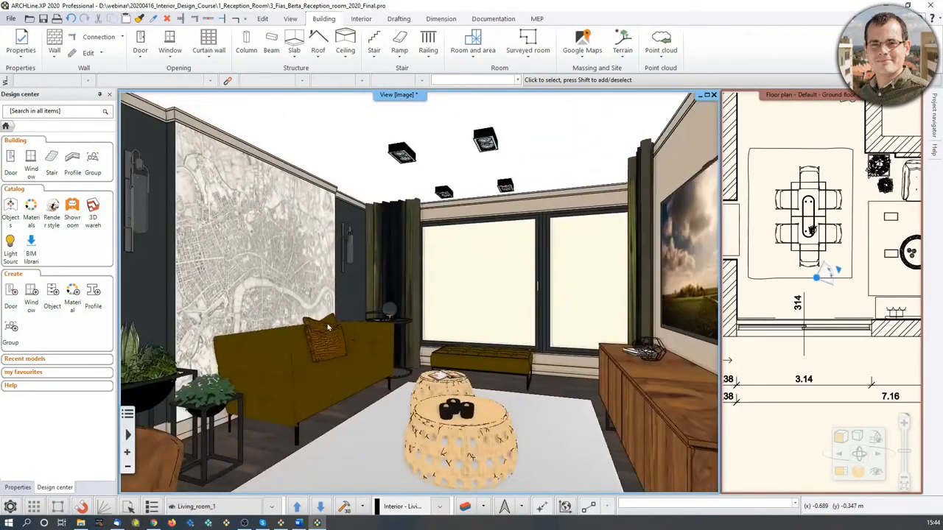
drag(818, 277, 780, 284)
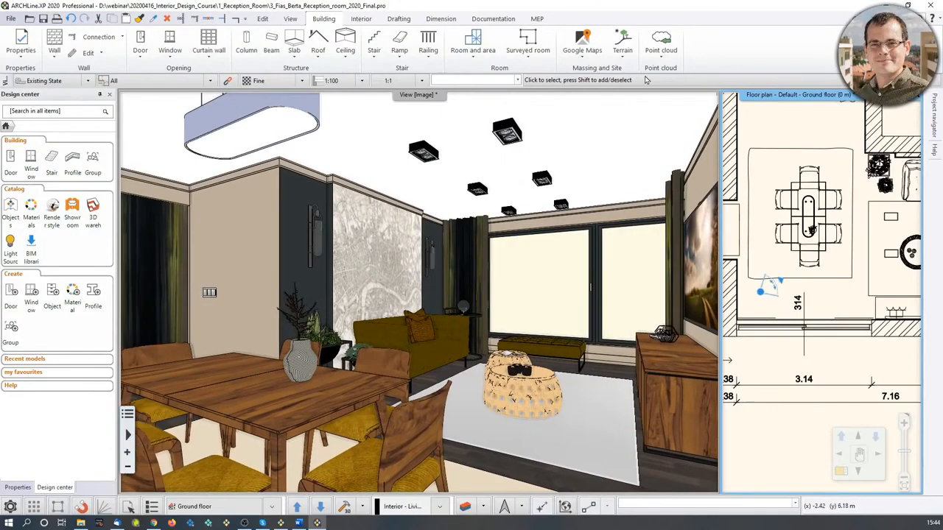
click(644, 113)
click(700, 96)
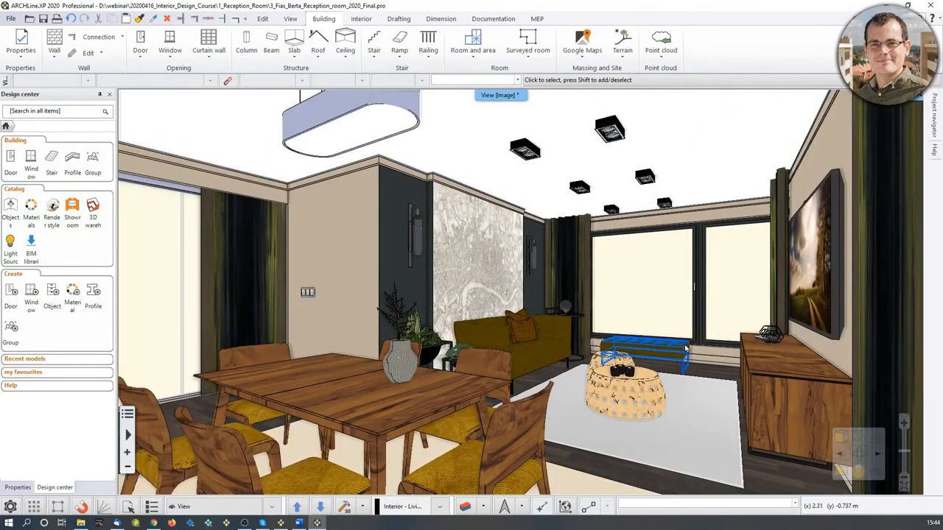
Open the Standalone rendering dialog for the current 3D view.
click(860, 474)
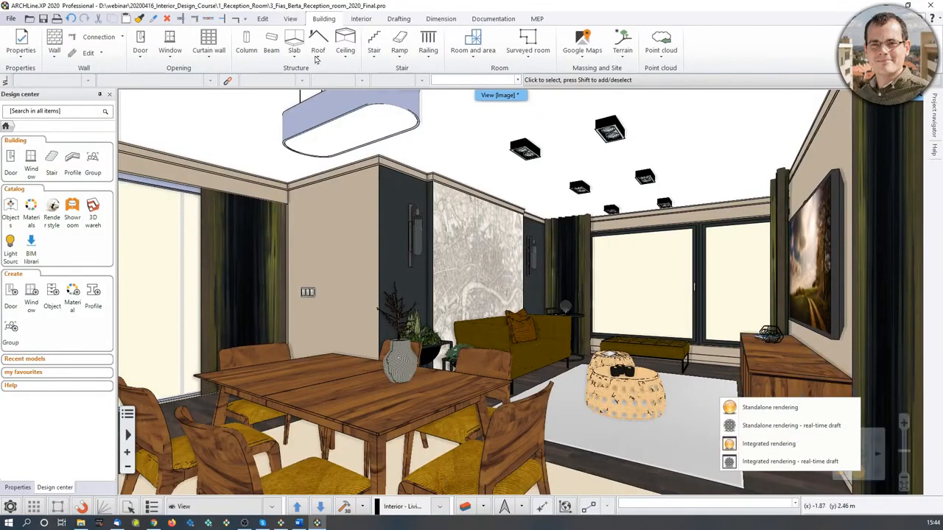
click(290, 19)
click(446, 45)
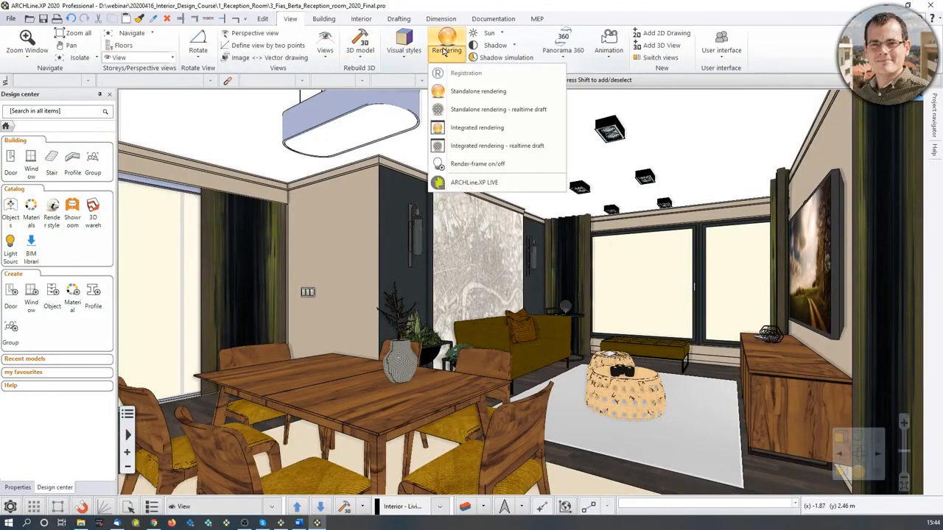
click(479, 92)
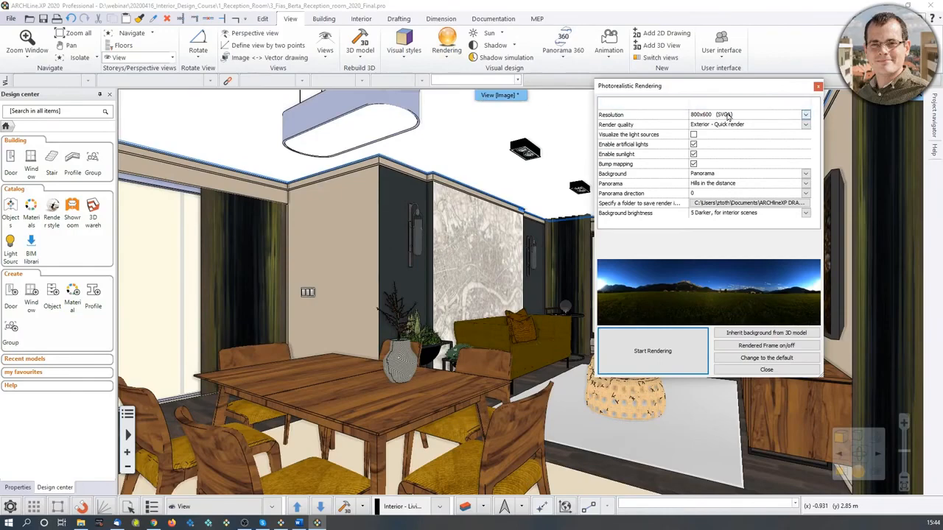
Compare the Just outside the town, Sunny plain and Hills in the distance panorama backgrounds.
click(759, 183)
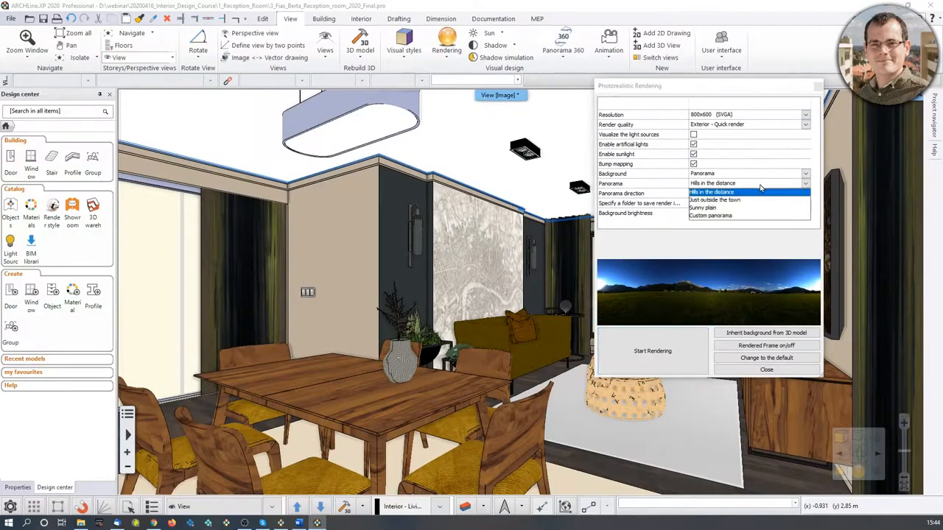
click(758, 200)
click(760, 185)
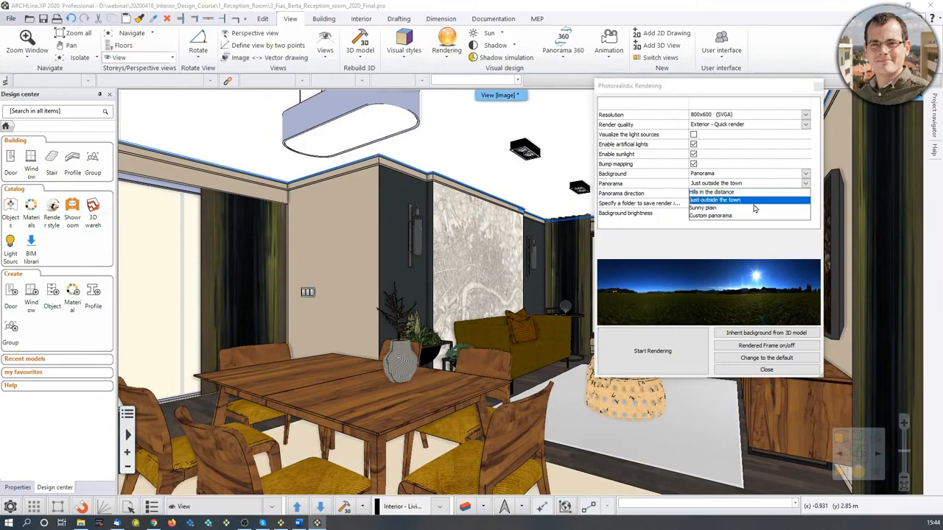
click(754, 208)
click(753, 183)
click(751, 196)
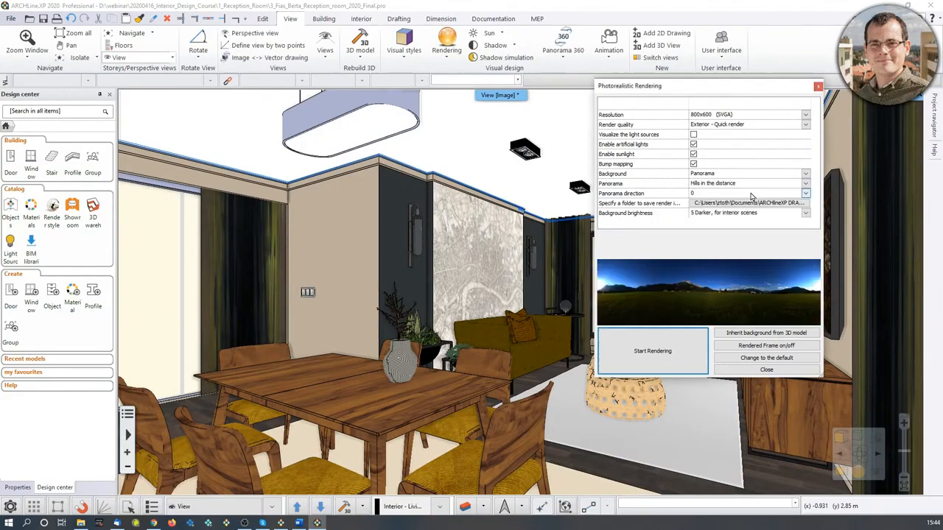
Review the background brightness and render quality options, then start the rendering.
click(741, 213)
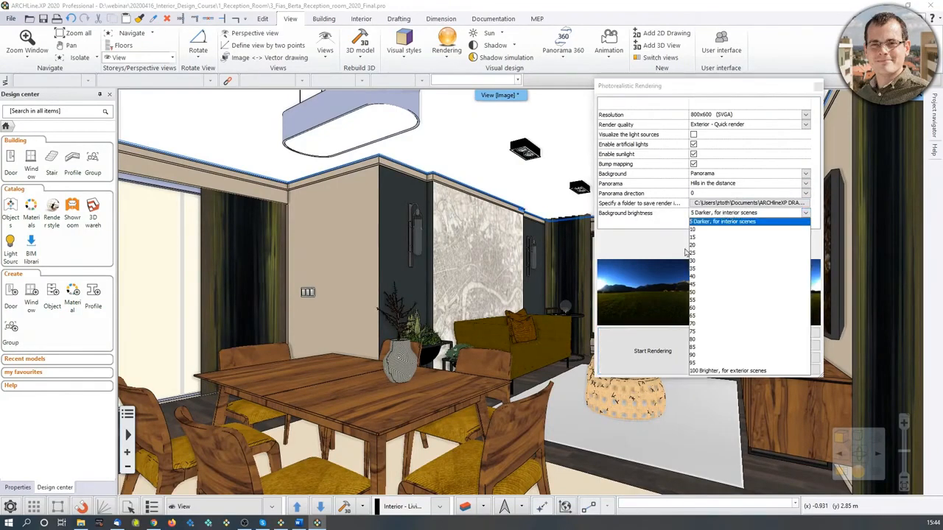
click(722, 223)
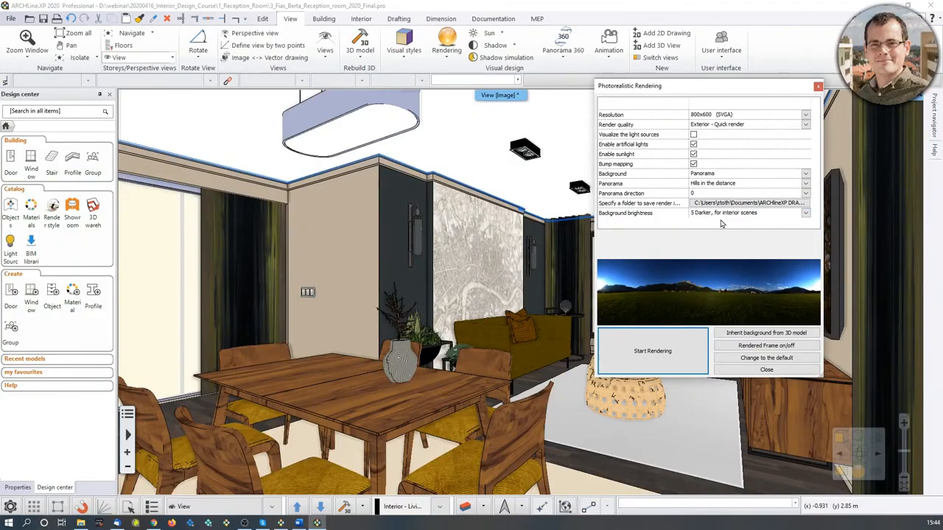
click(720, 125)
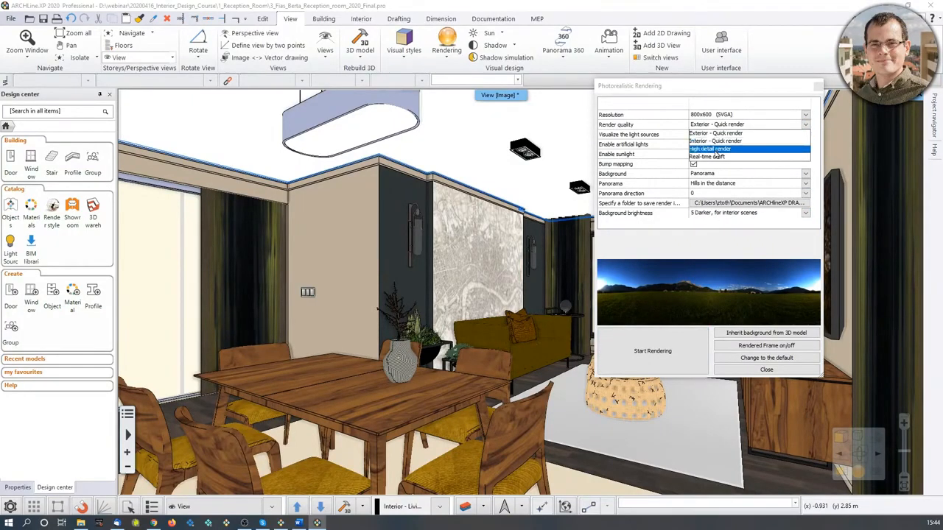
click(715, 136)
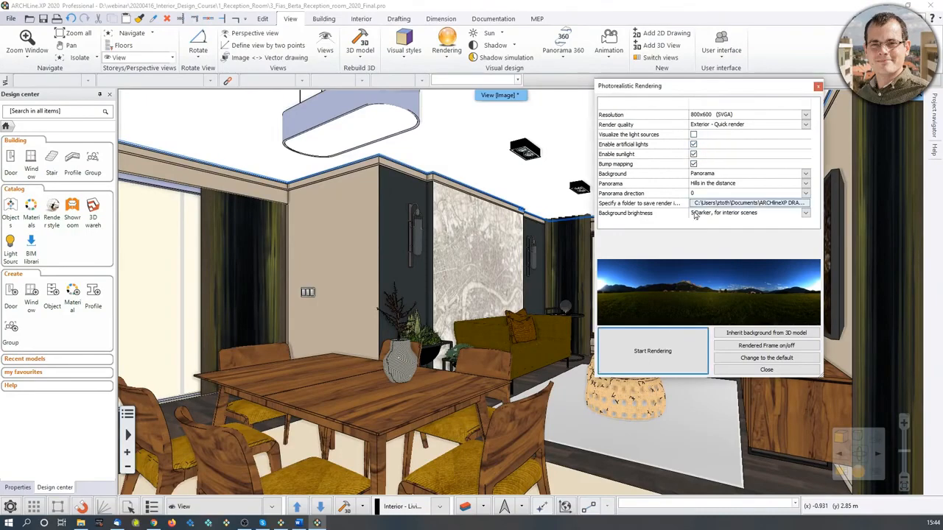
click(674, 357)
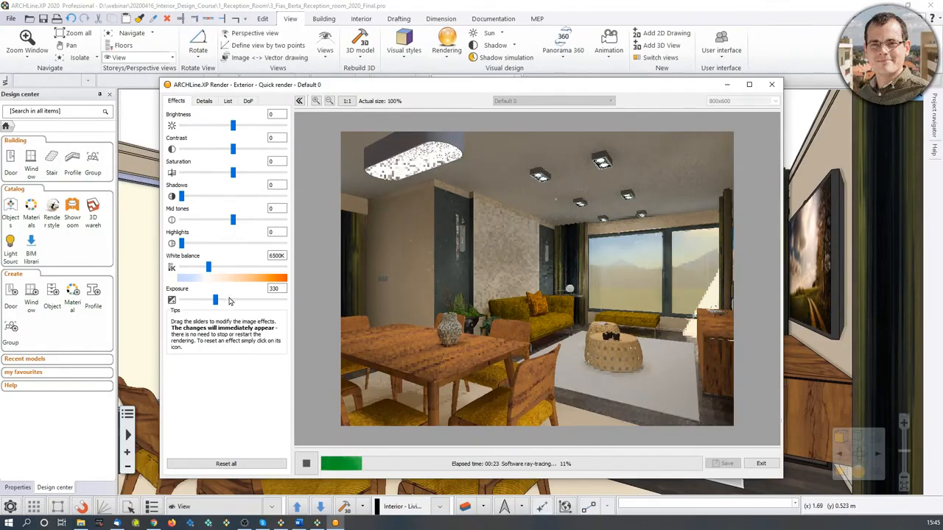
Lower the render exposure and reset it to its default.
drag(216, 301, 207, 307)
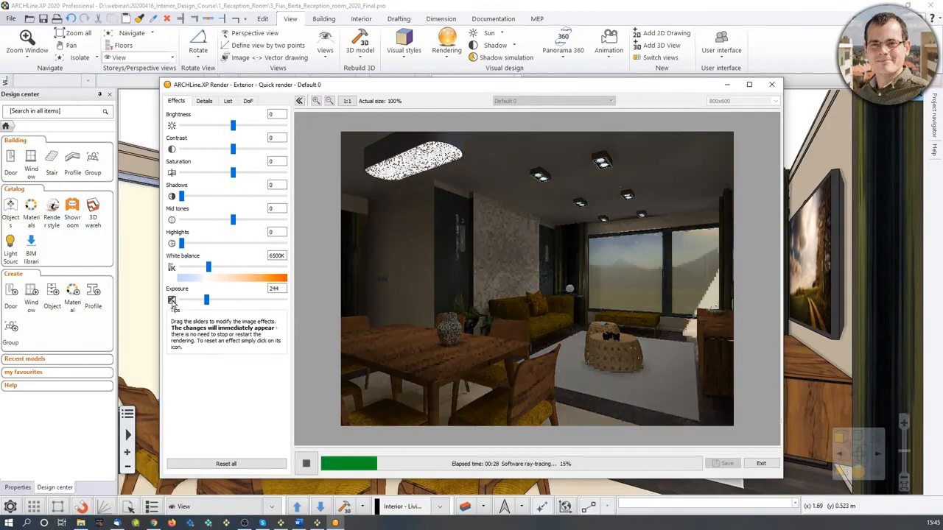
click(172, 301)
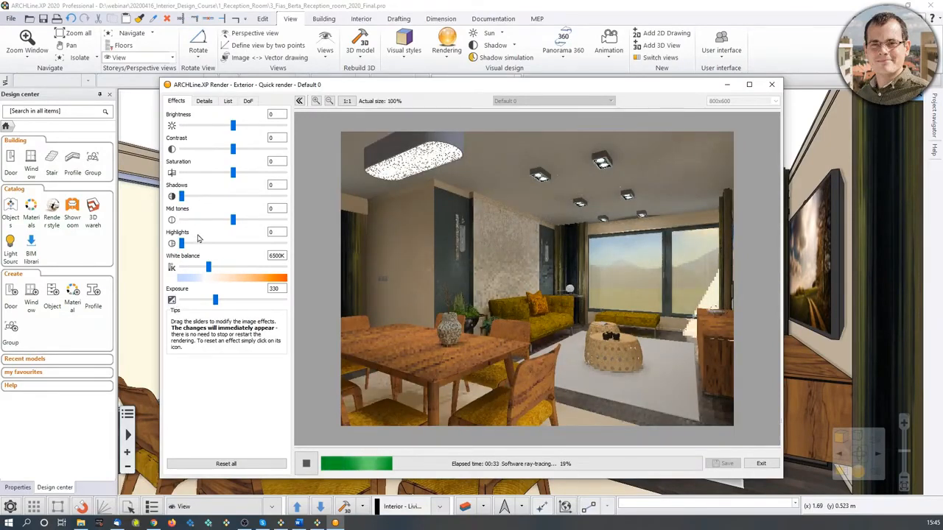
Set the background brightness to 23 in the rendering details and restart the rendering.
click(205, 101)
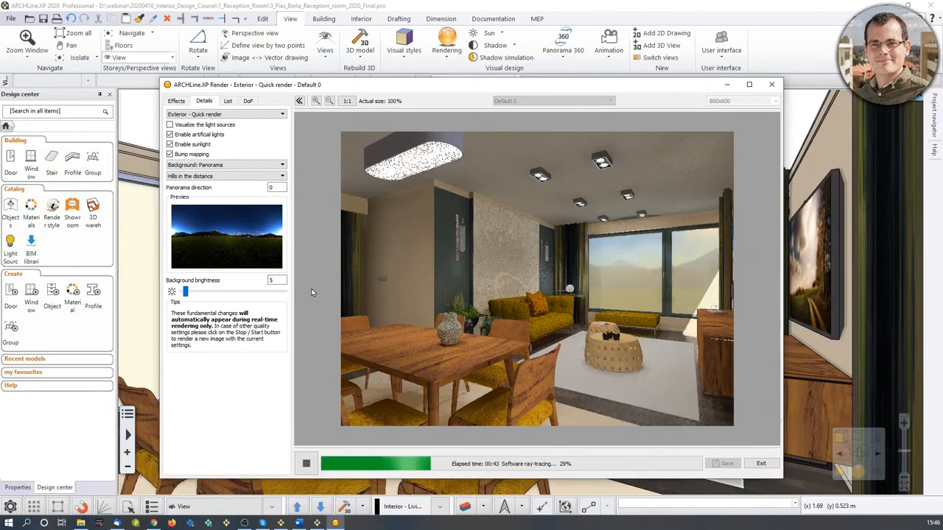
drag(185, 292, 204, 292)
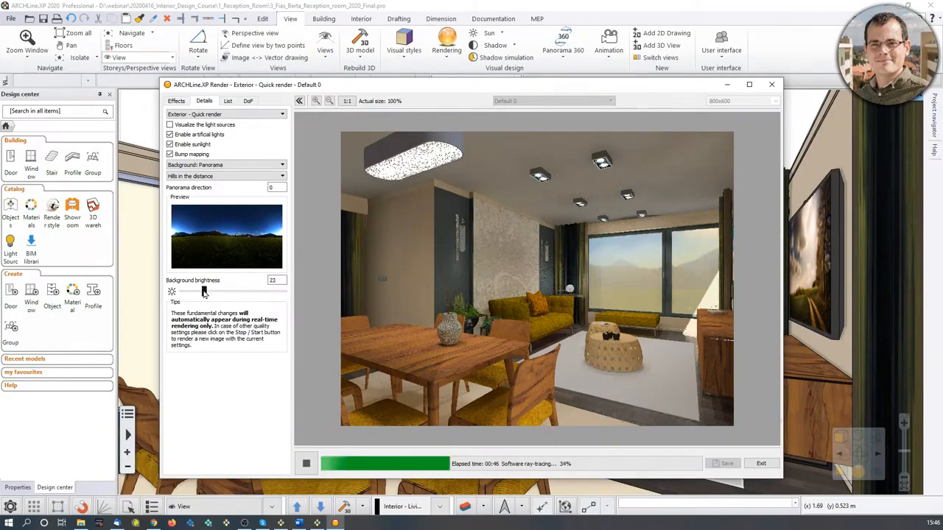
click(306, 464)
click(306, 464)
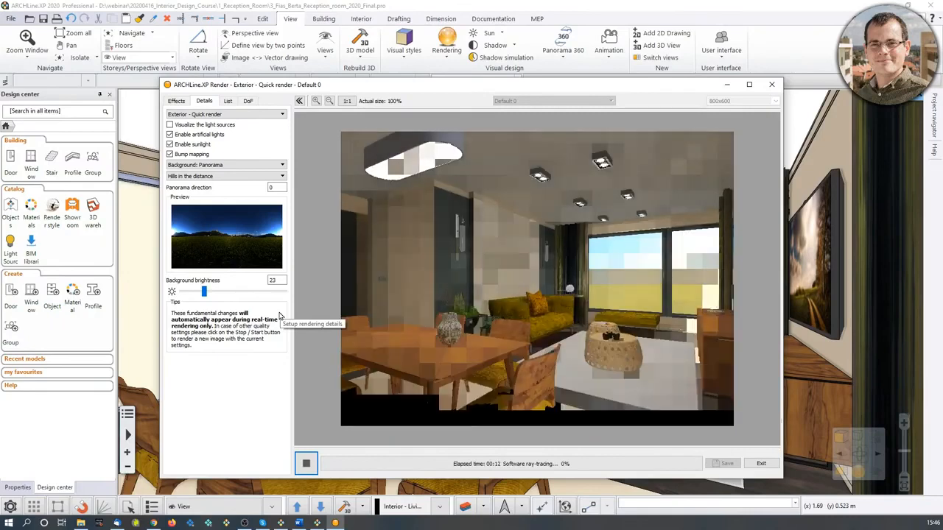
Change the render quality to Interior - Quick render and restart the rendering.
click(249, 116)
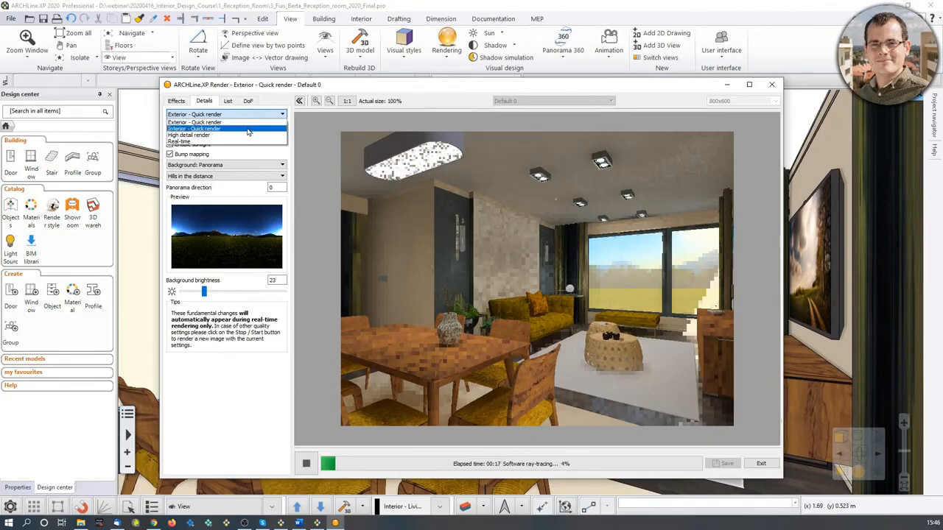
click(247, 129)
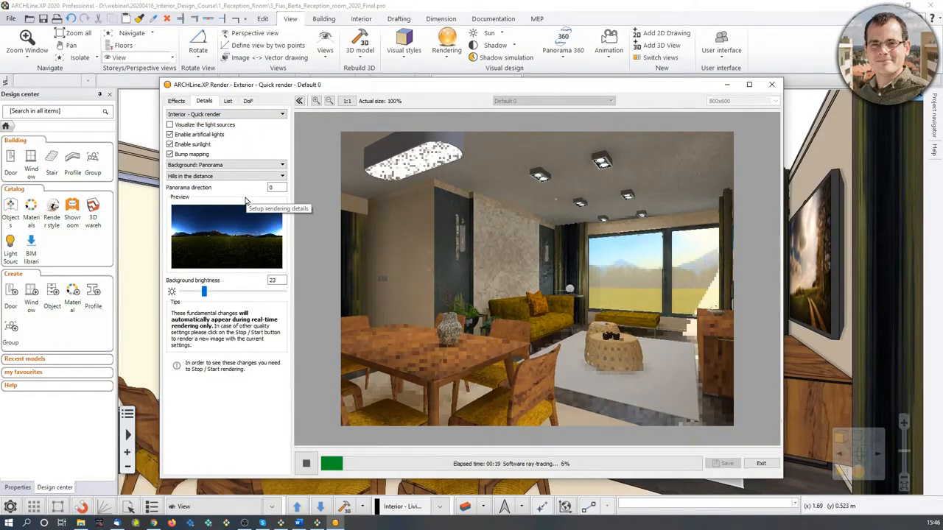
click(308, 467)
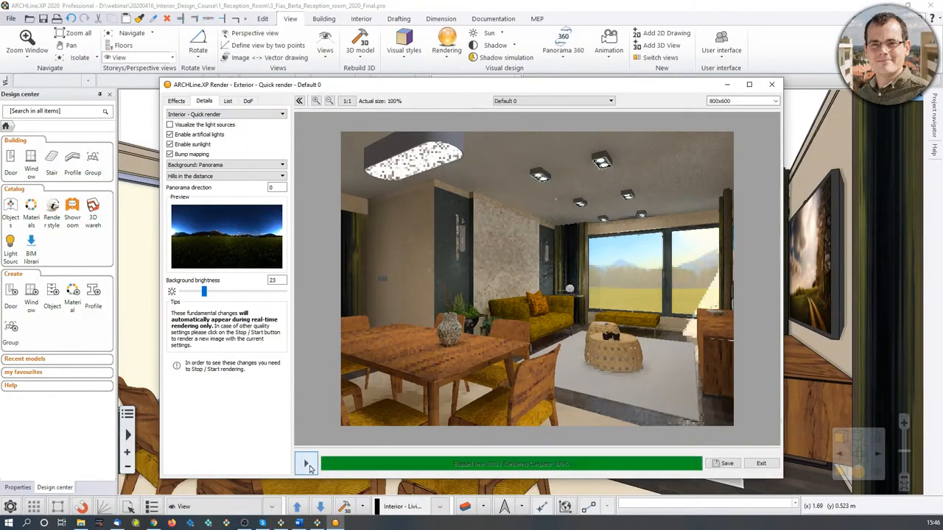
click(308, 465)
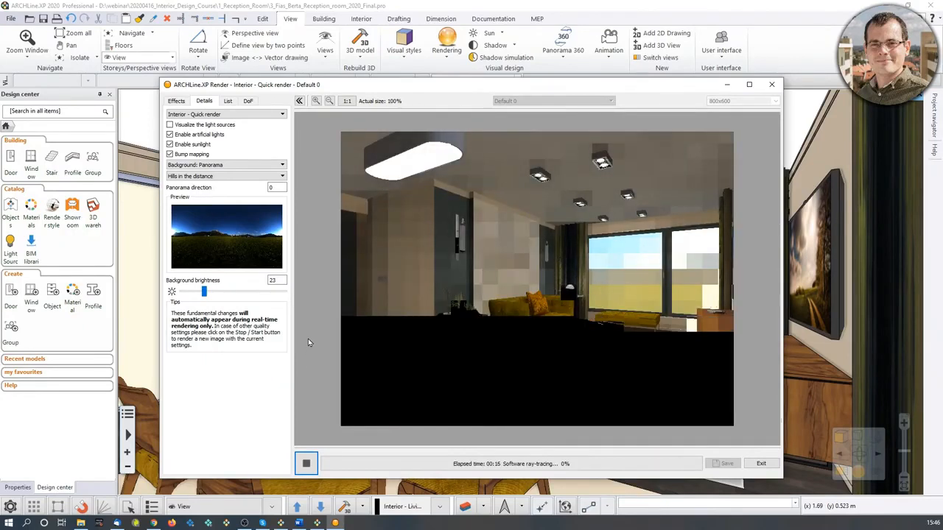
Save the finished rendering as Webinar_render01.png in the project's render folder.
click(229, 101)
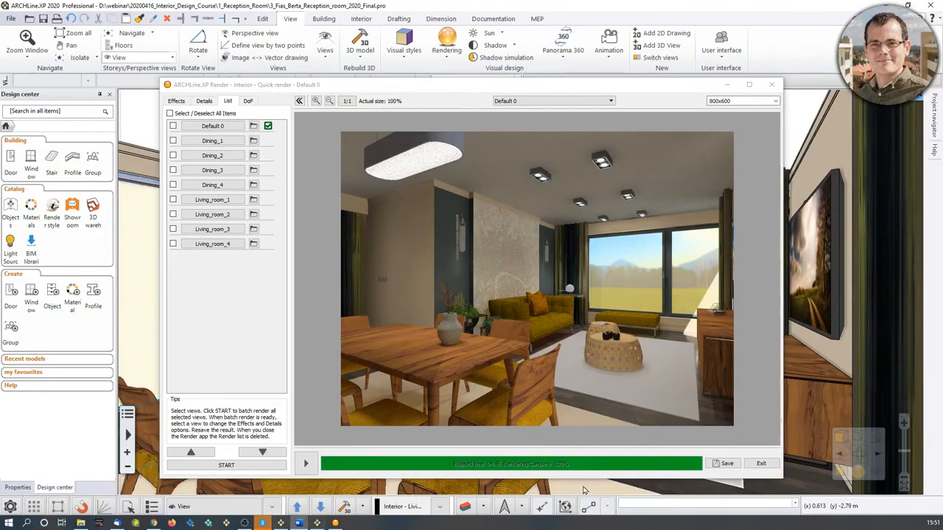
click(725, 463)
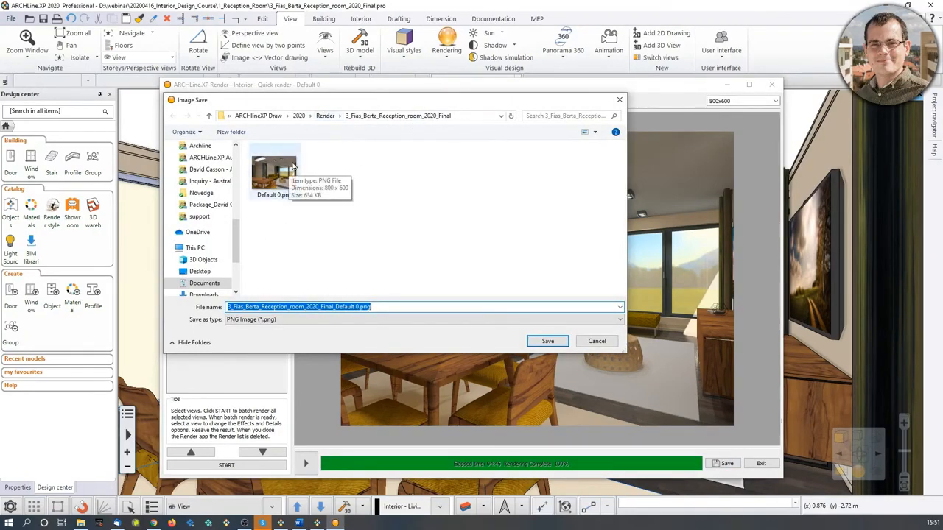
click(358, 307)
drag(358, 307, 218, 307)
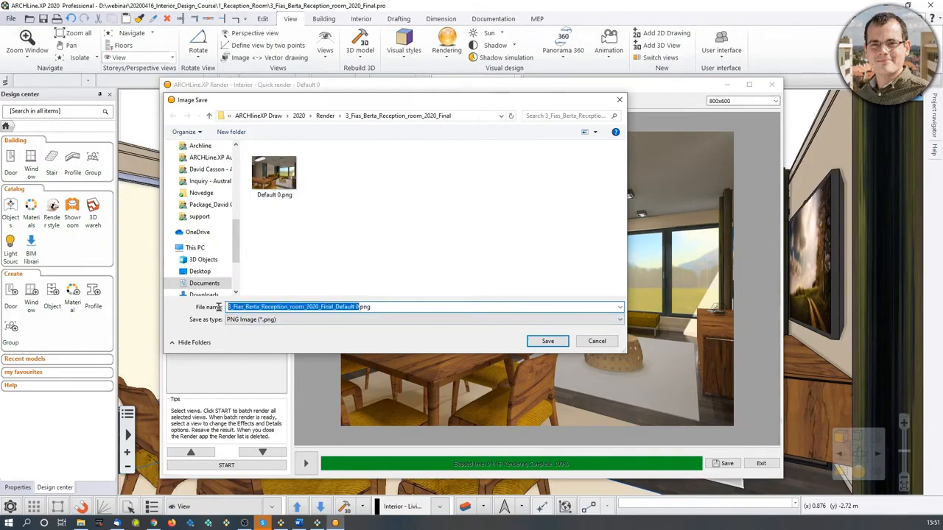
text(Webinar_render01)
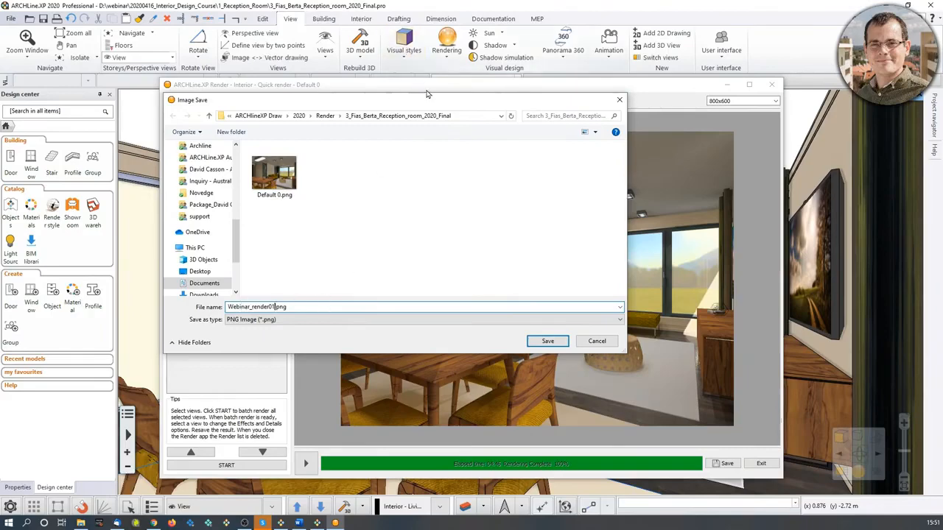
click(466, 116)
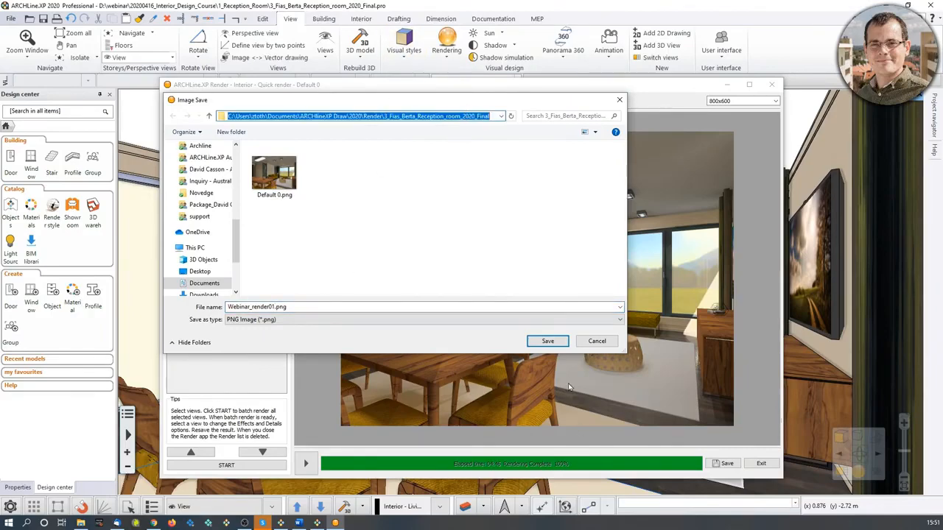
click(547, 341)
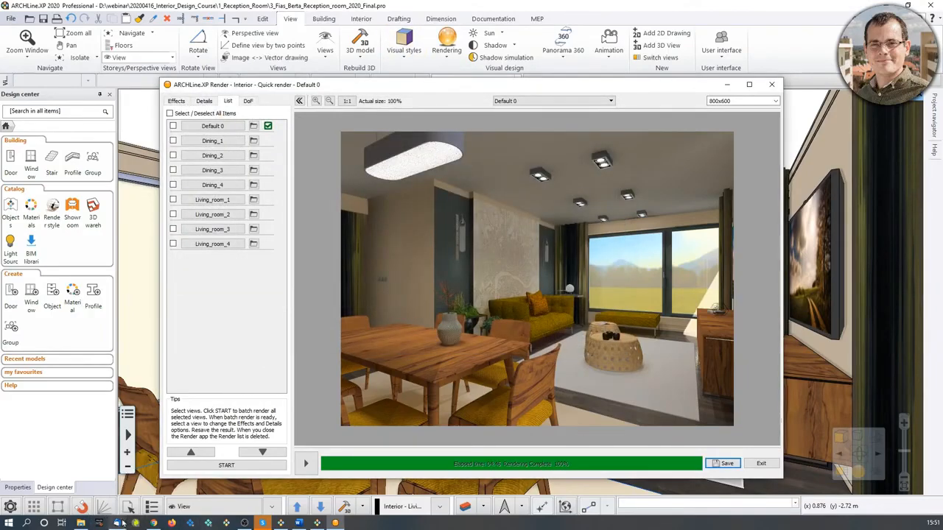
Open the saved Webinar_render01.png image to review it, then return to the rendering details and resolution options.
click(80, 523)
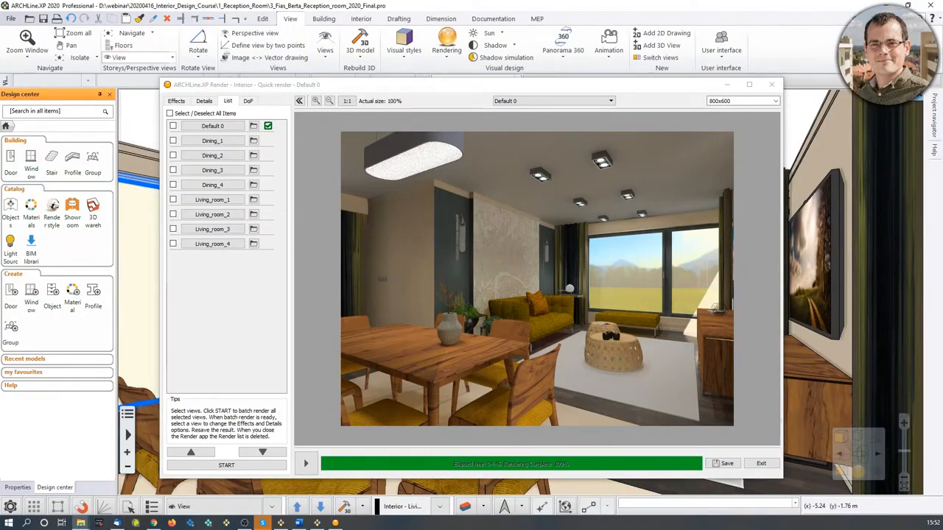
drag(0, 199, 529, 107)
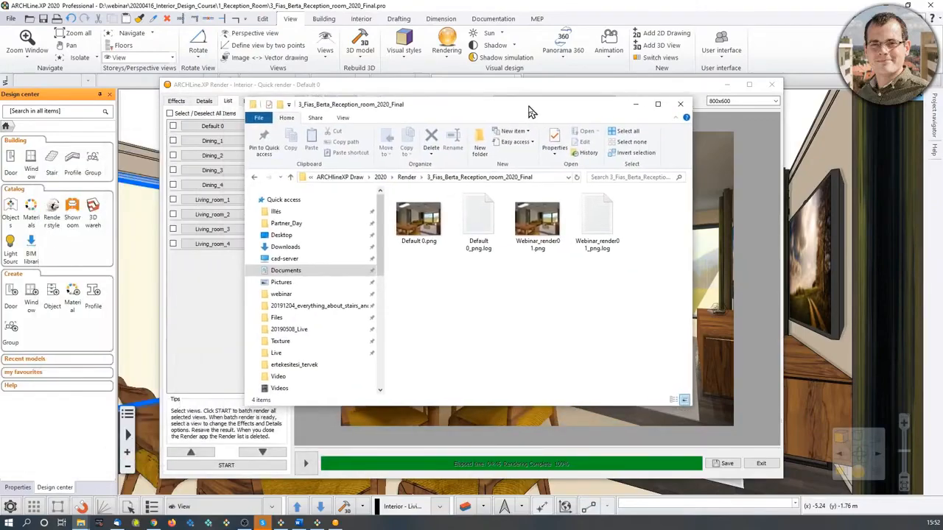
double_click(535, 224)
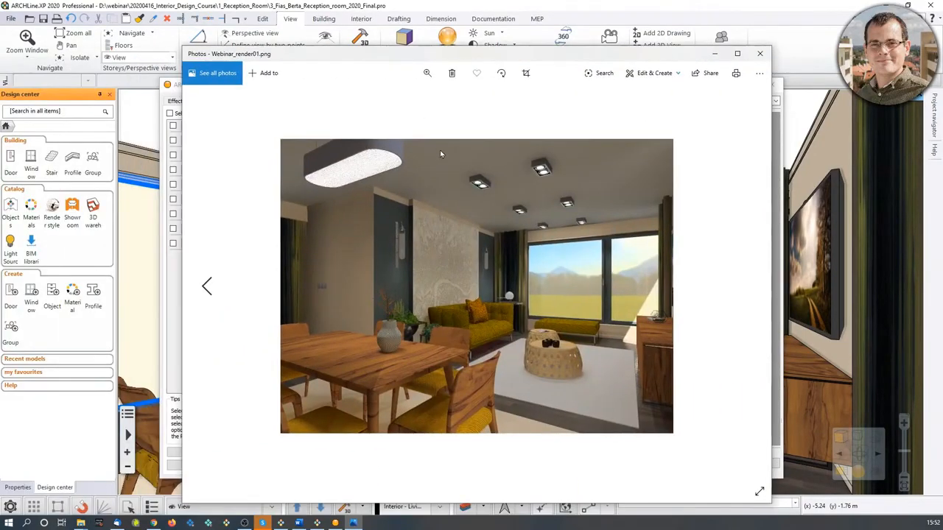
click(760, 53)
click(679, 105)
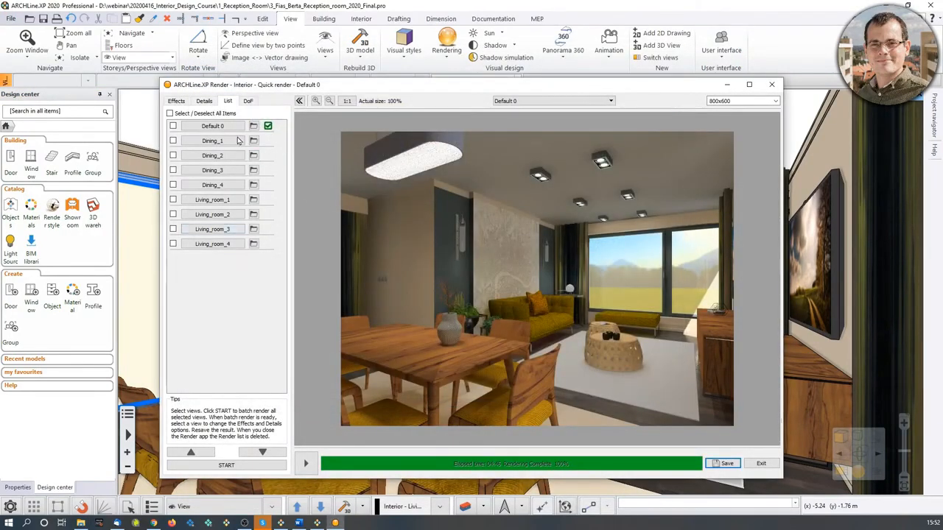
click(204, 102)
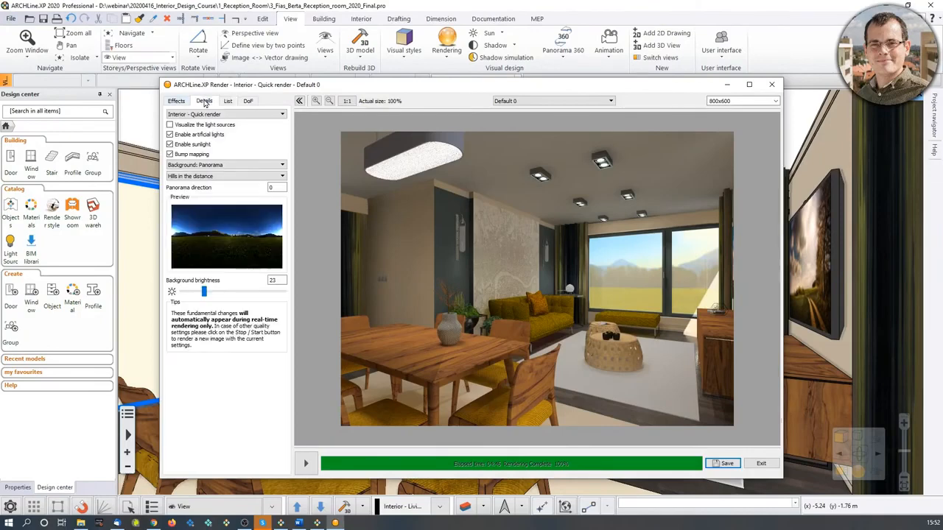
click(775, 101)
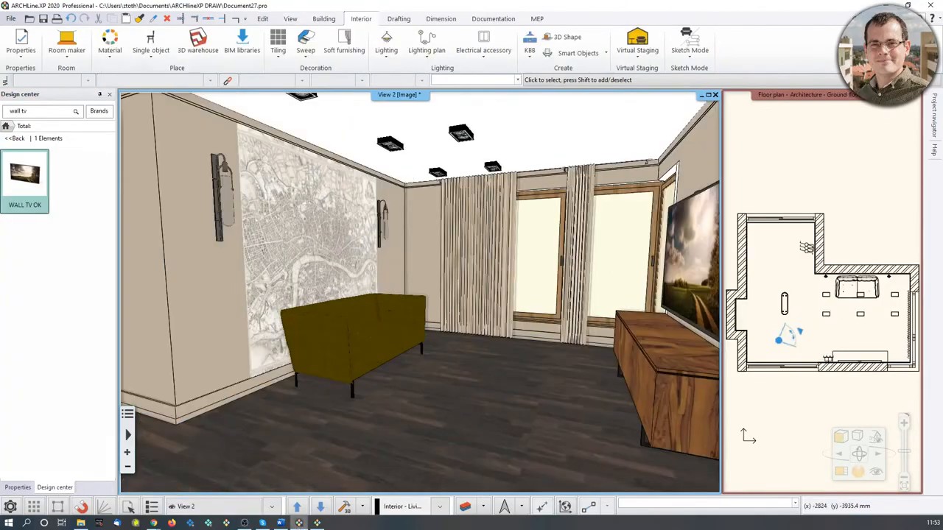
Examine the window wall and its curtains in the 3D view.
mouse_move(420, 351)
middle_down()
mouse_move(383, 332)
mouse_move(398, 313)
mouse_move(539, 313)
mouse_move(534, 303)
middle_up()
scroll(539, 313, up, 5)
scroll(538, 228, up, 3)
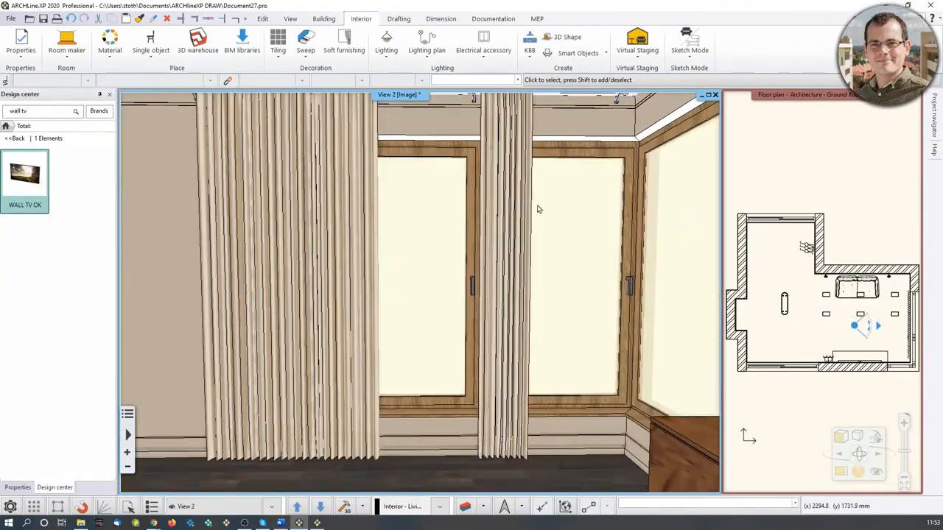
middle_drag(546, 126, 541, 145)
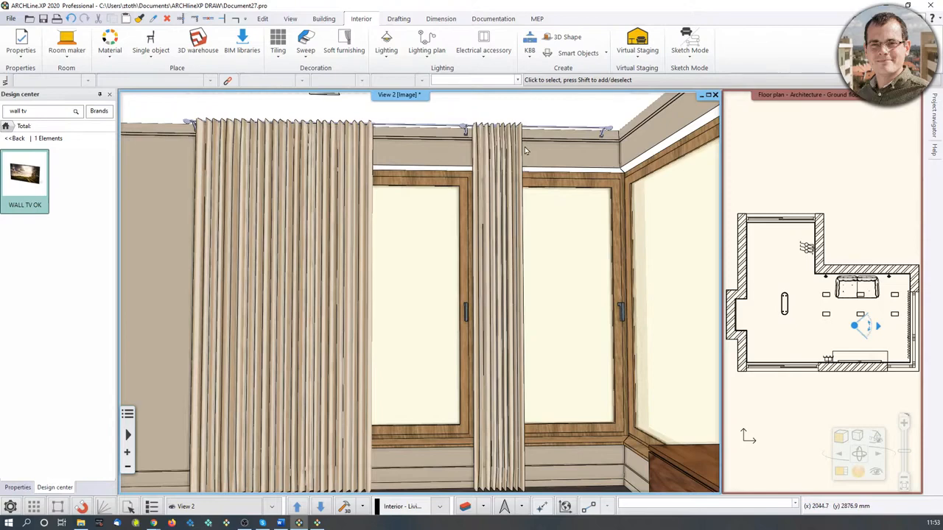
middle_drag(403, 277, 410, 271)
scroll(416, 310, up, 2)
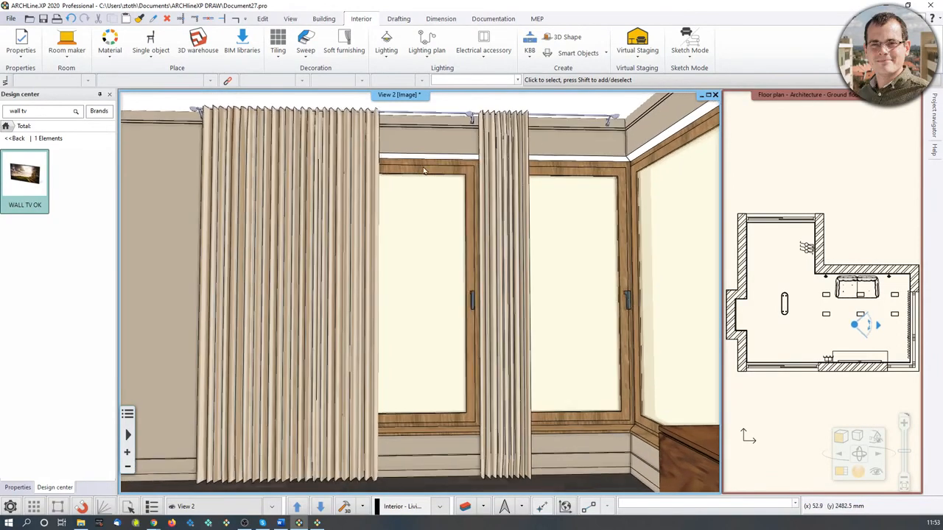
scroll(518, 128, down, 3)
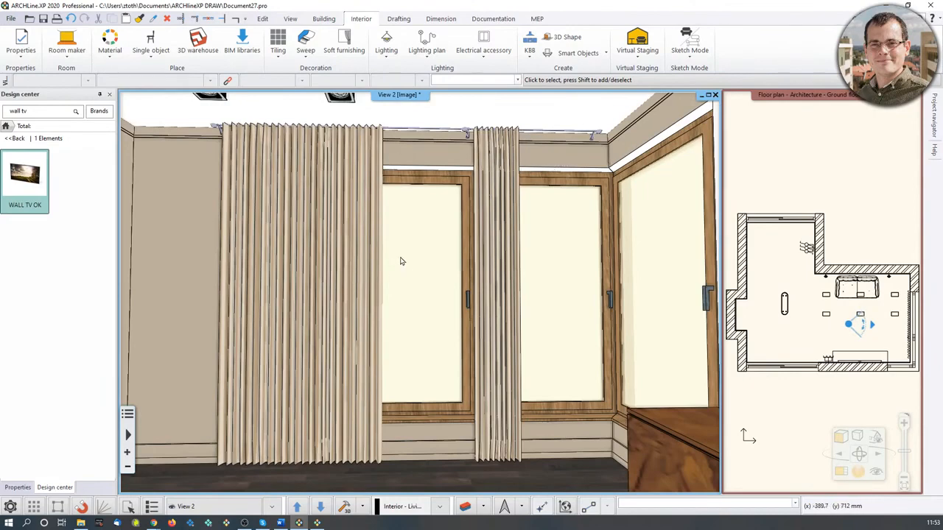
click(66, 42)
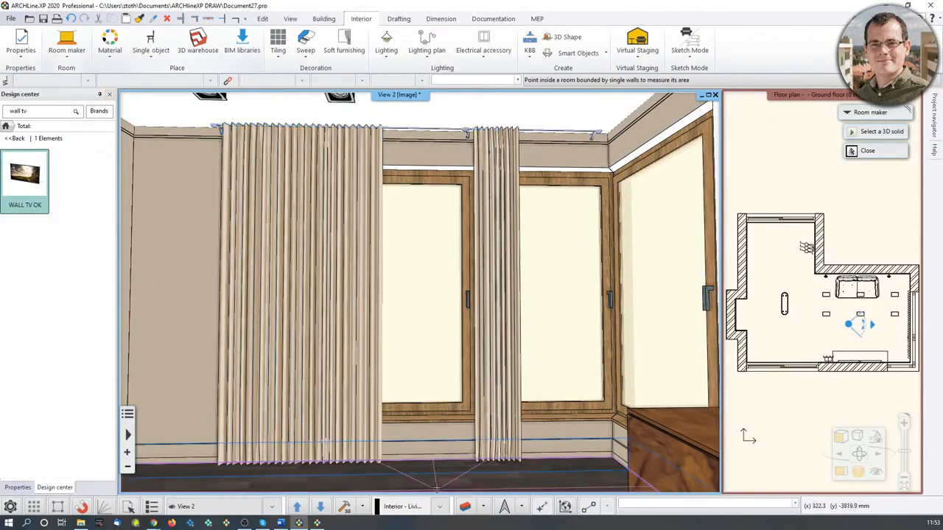
click(282, 336)
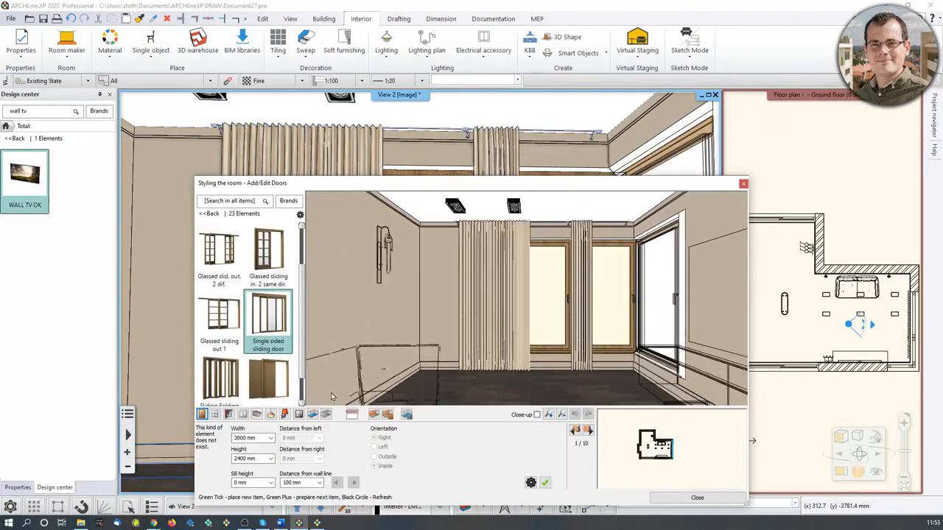
click(373, 414)
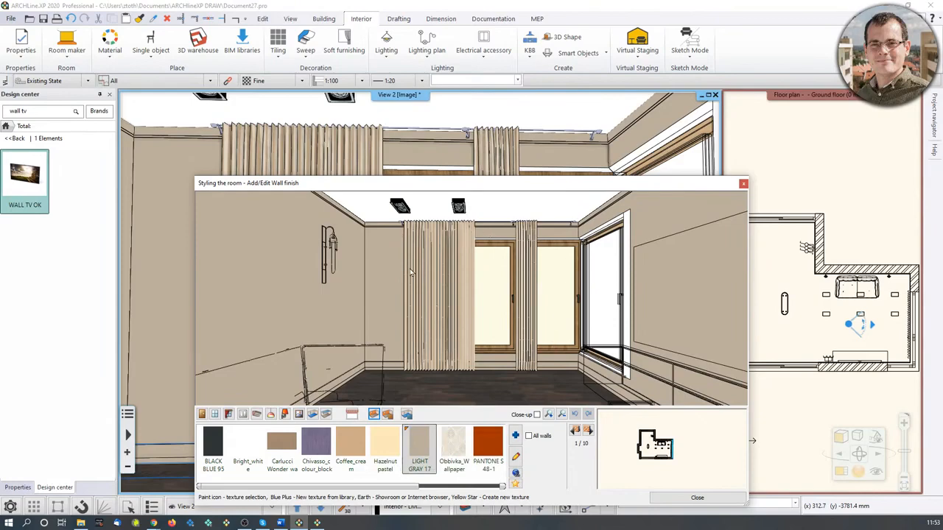
click(743, 184)
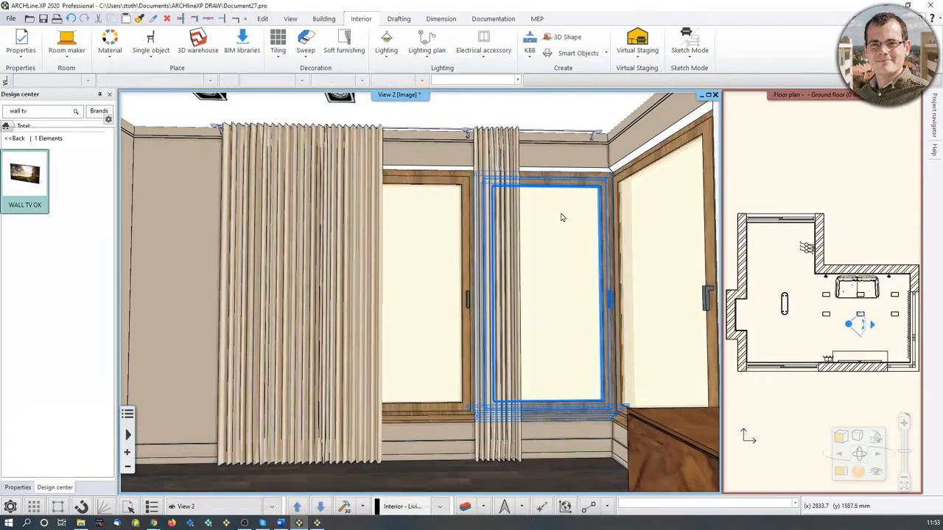
Set the interior finish material of the wall above the window to Coffee_cream.
click(441, 159)
click(463, 192)
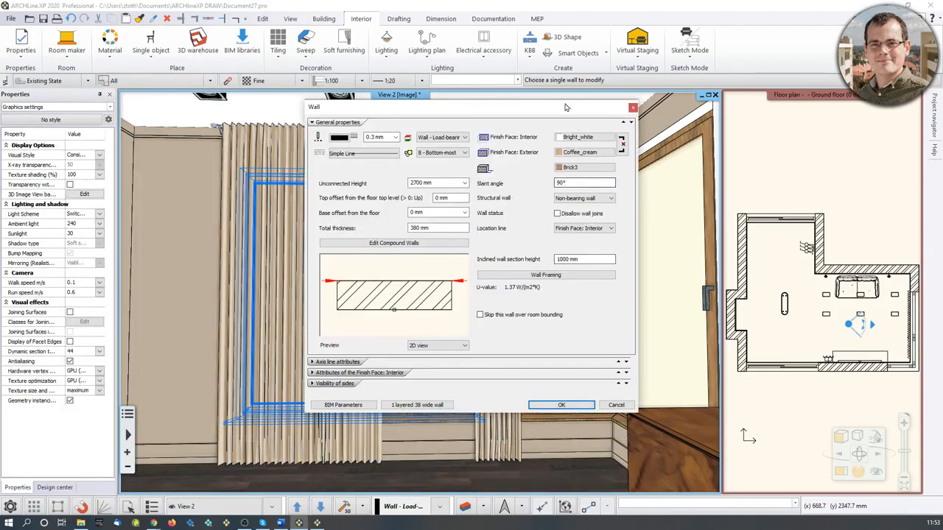
drag(565, 108, 759, 129)
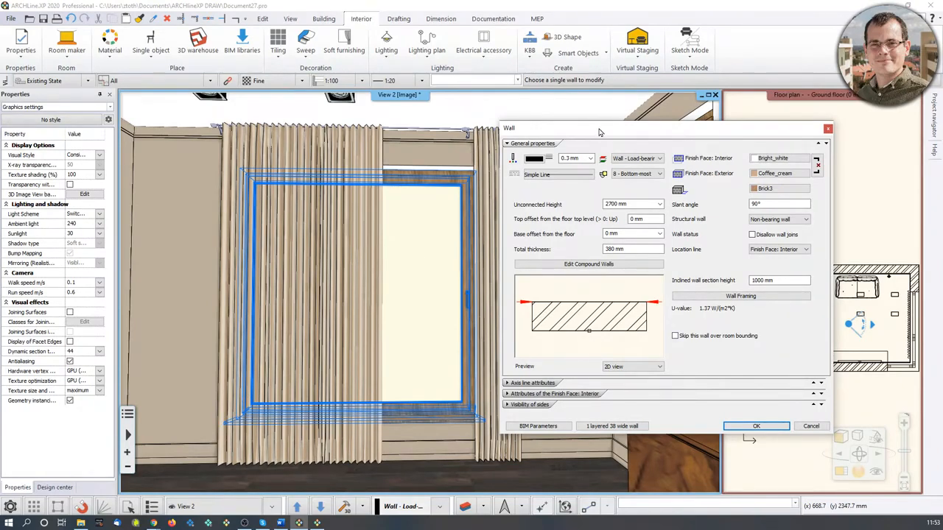
drag(599, 131, 648, 125)
click(838, 152)
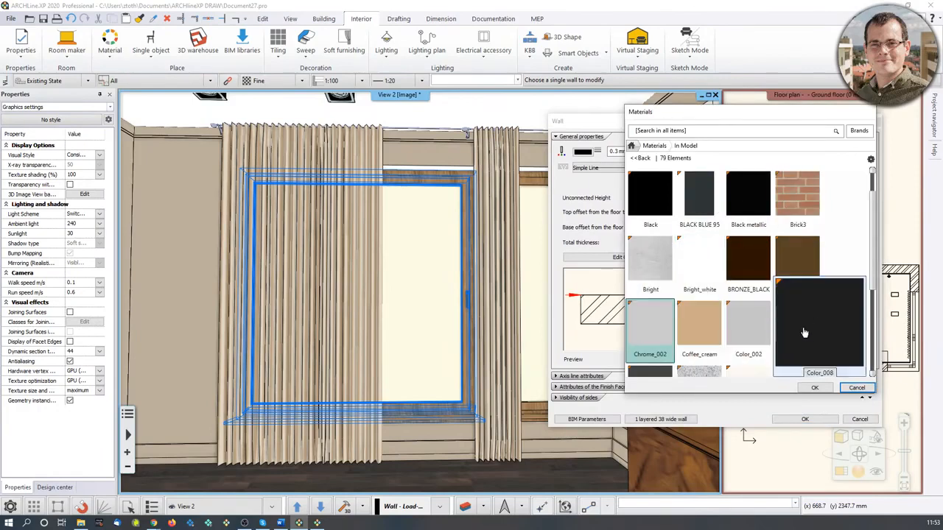
click(699, 324)
click(815, 387)
click(804, 419)
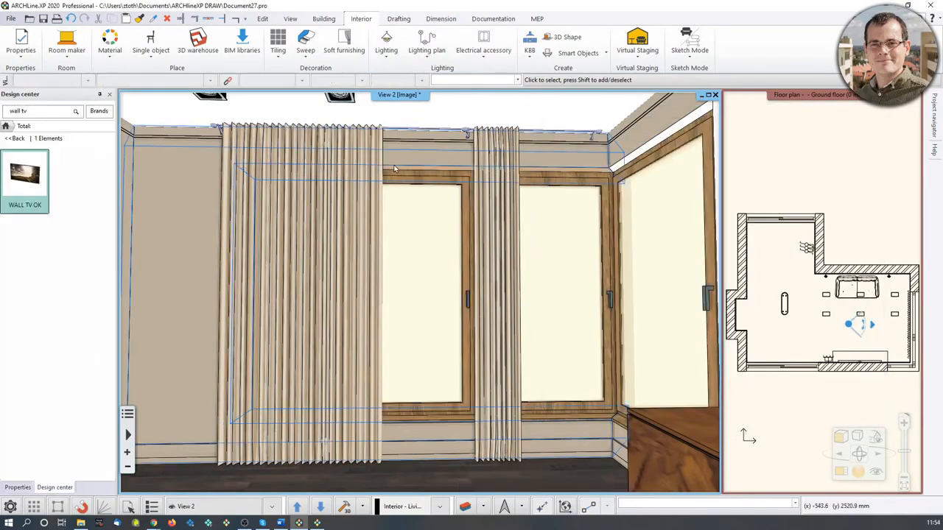
Delete the background area from the wall beside the curtains.
scroll(451, 172, up, 5)
scroll(451, 172, down, 3)
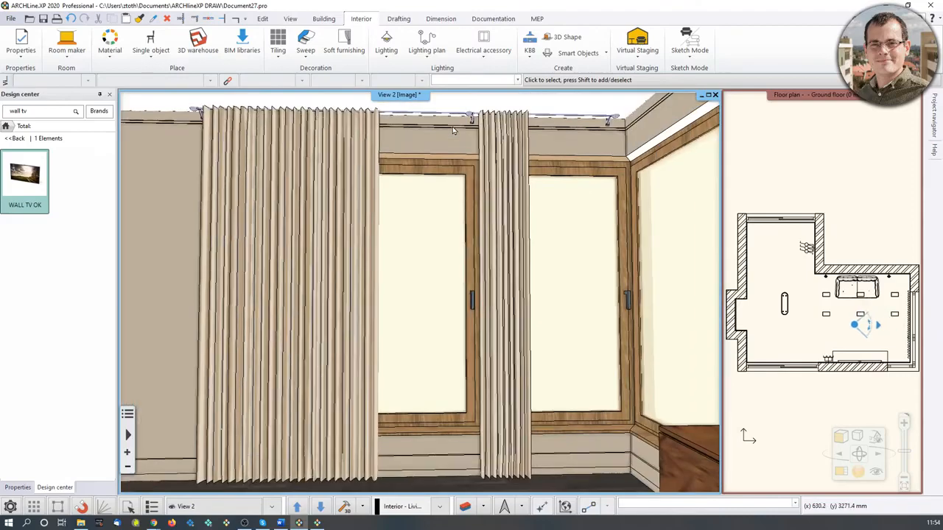
middle_drag(453, 131, 439, 142)
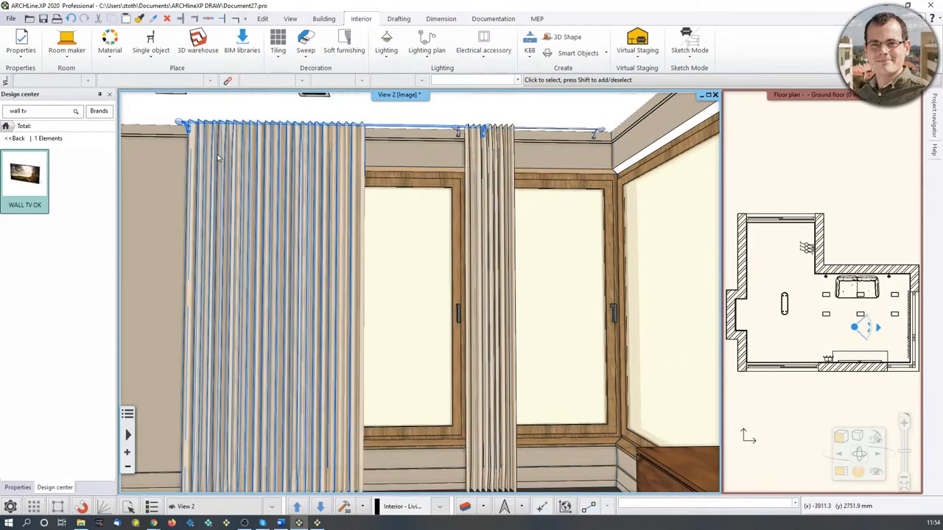
middle_drag(175, 230, 315, 224)
middle_drag(301, 259, 273, 259)
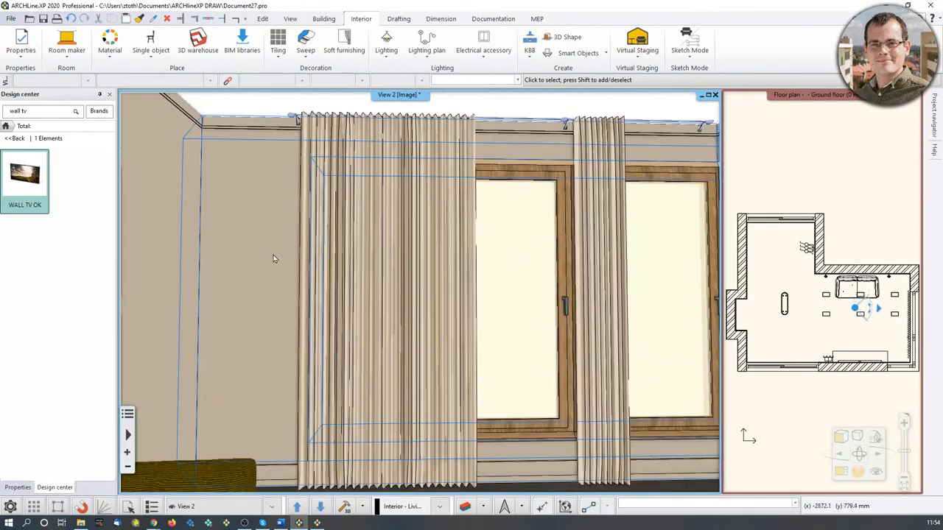
right_click(271, 263)
click(239, 272)
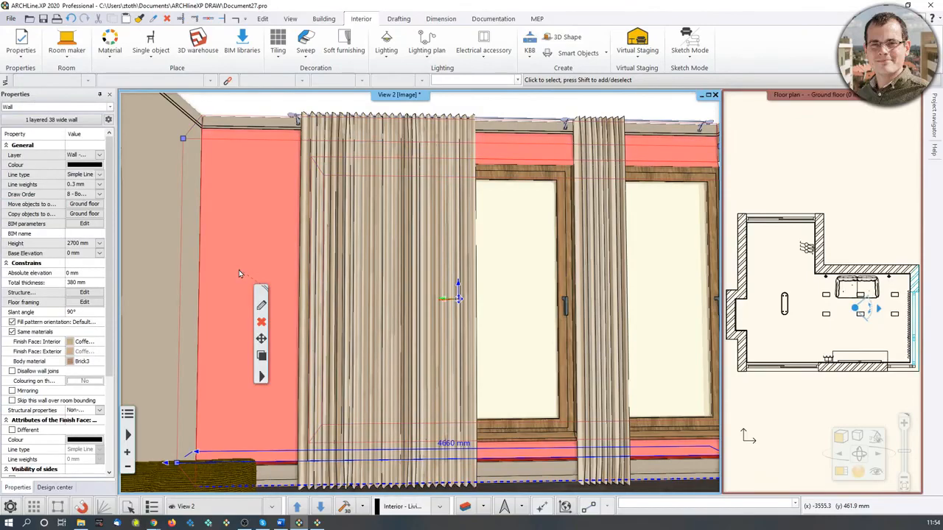
right_click(240, 271)
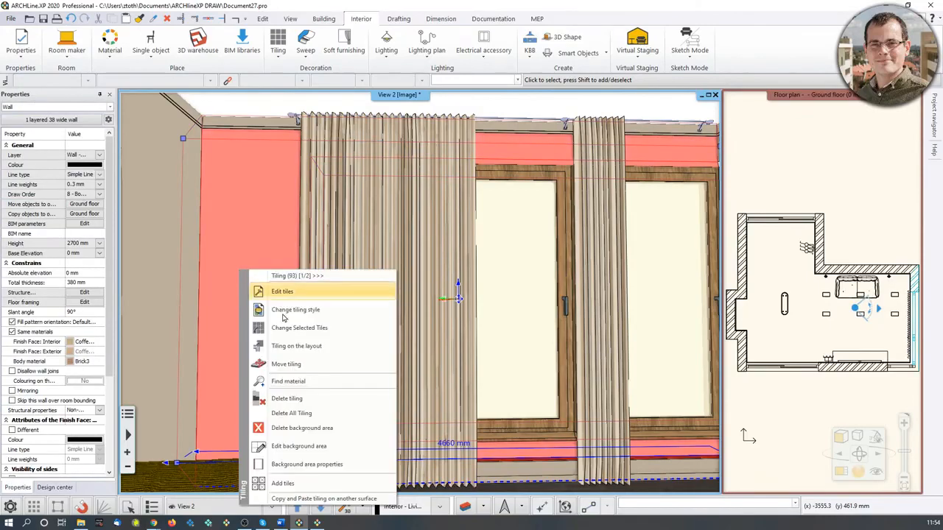
click(306, 415)
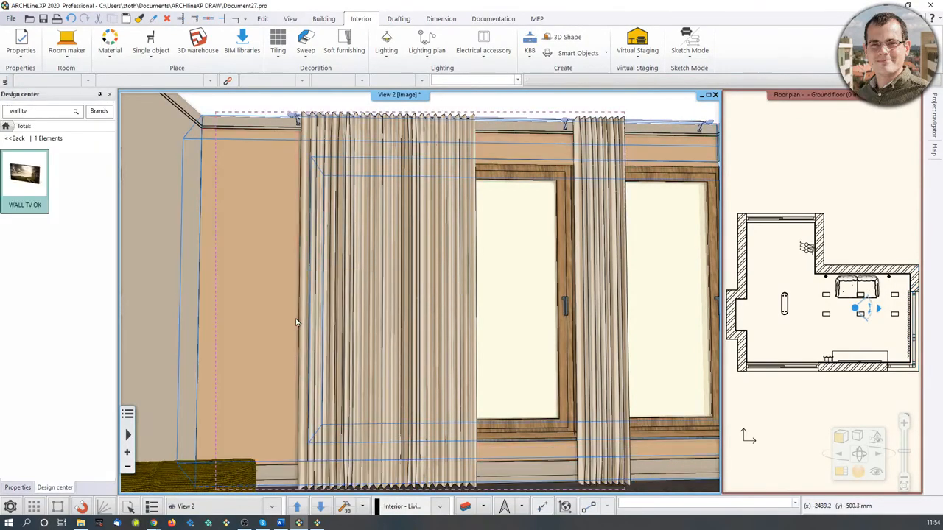
Apply the Bright_white colour from the Other colours category as painting to the wall beside the curtains.
middle_drag(521, 381, 372, 383)
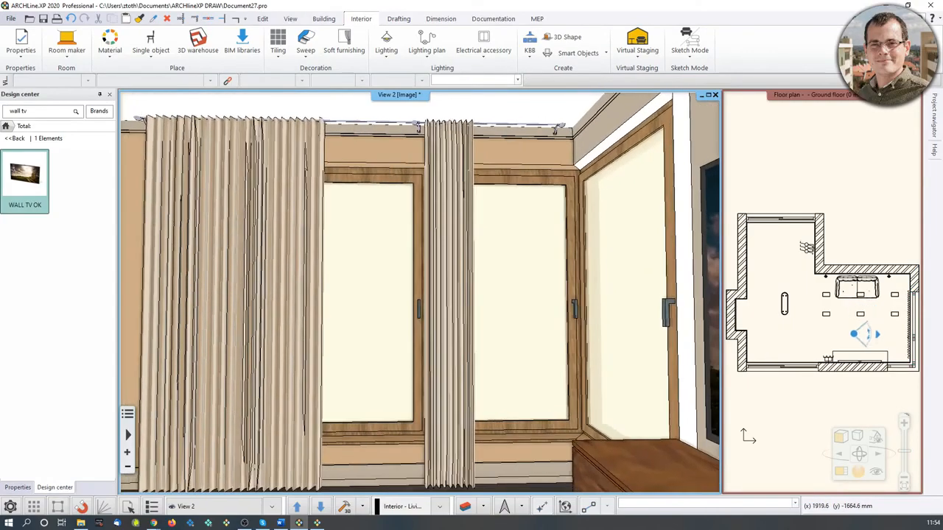
scroll(553, 242, up, 3)
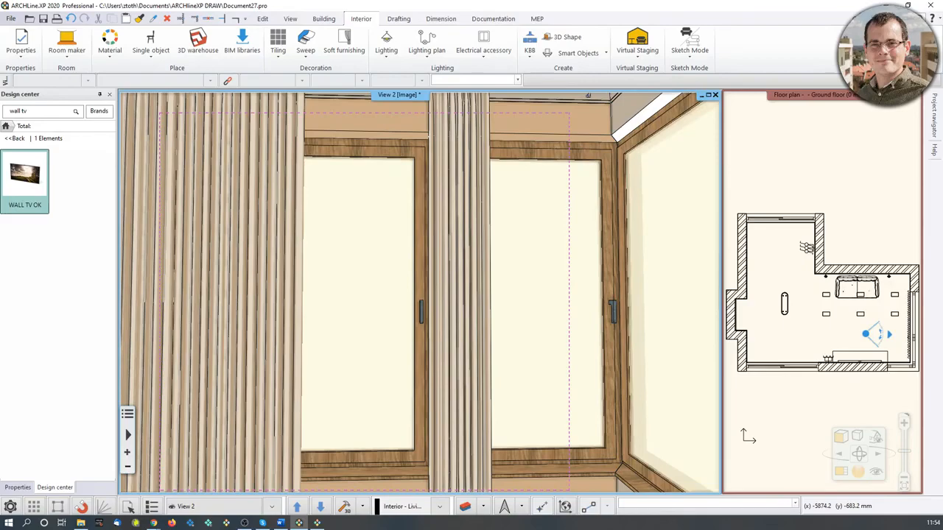
scroll(531, 359, down, 5)
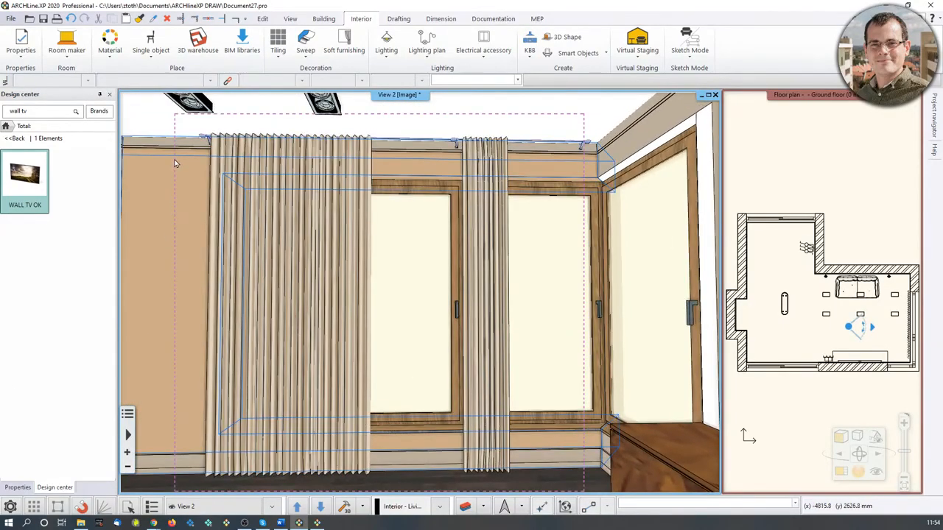
click(233, 341)
middle_drag(183, 286, 197, 282)
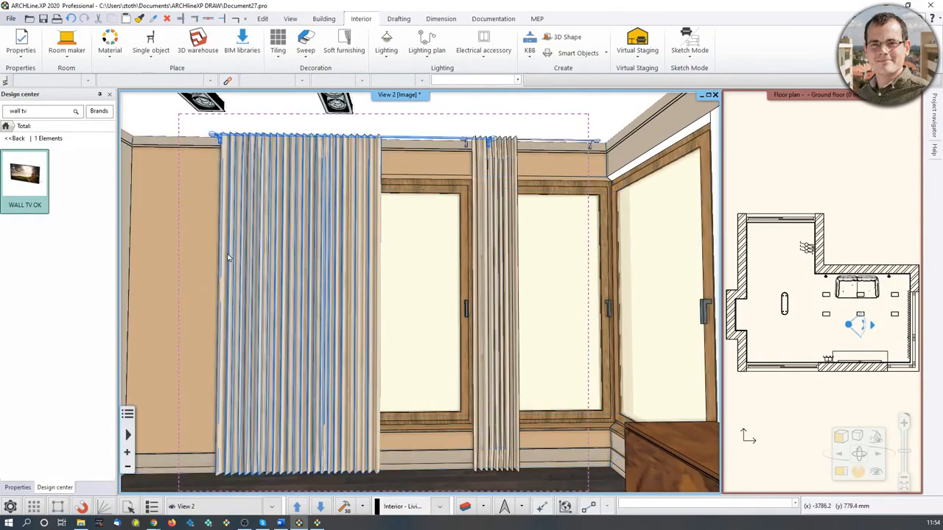
click(5, 126)
click(31, 207)
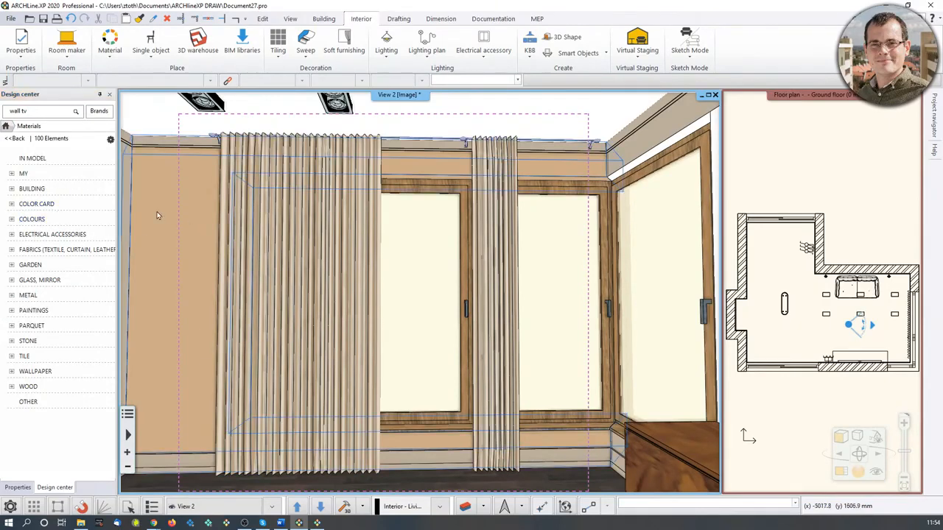
click(31, 219)
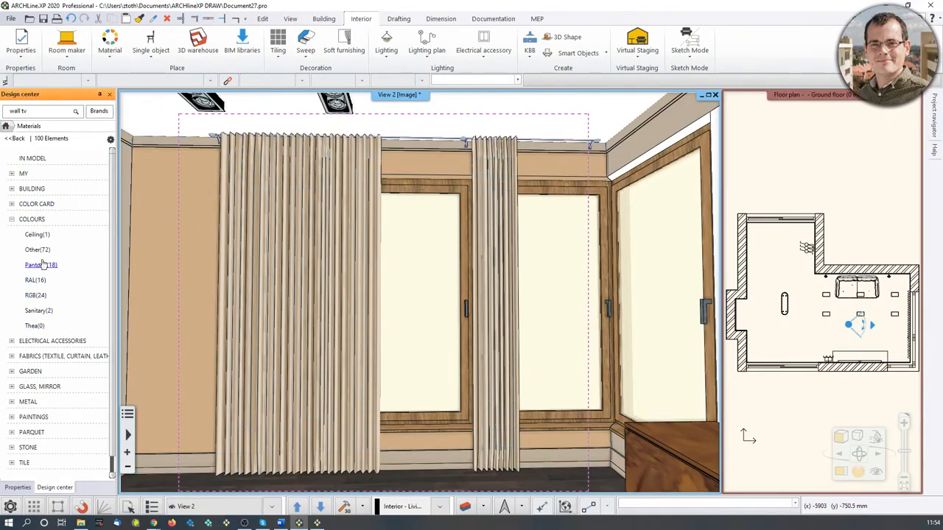
click(37, 249)
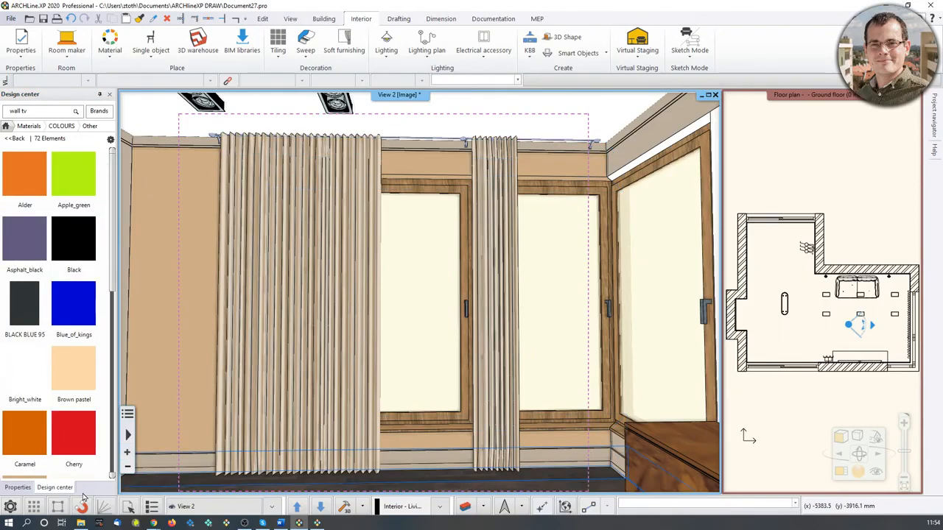
mouse_move(28, 372)
middle_drag(549, 293, 519, 306)
mouse_move(73, 406)
mouse_move(25, 372)
mouse_down()
mouse_move(196, 245)
mouse_move(187, 238)
mouse_up()
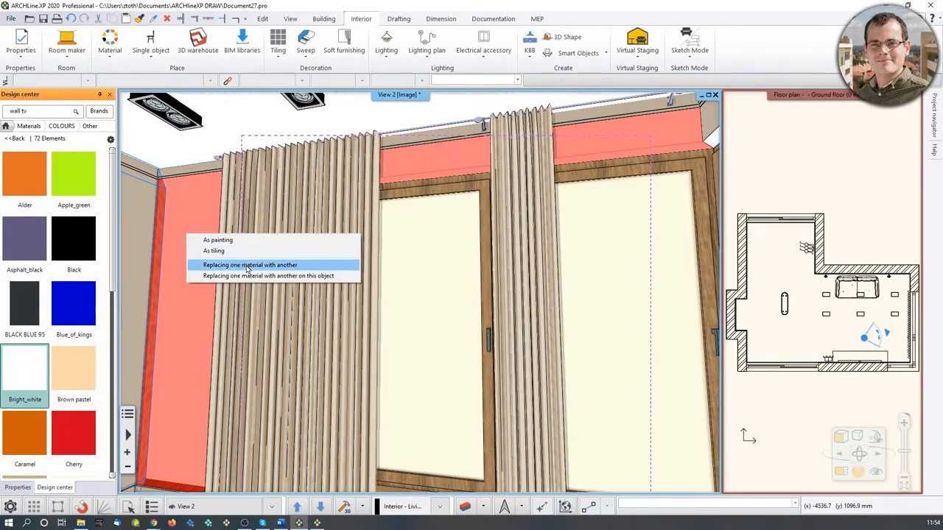
click(219, 240)
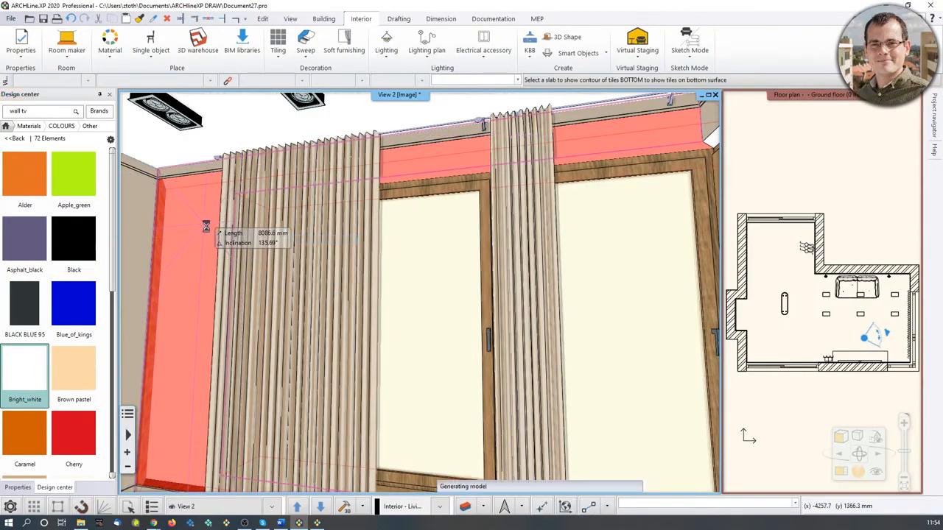
key(Escape)
Select the plain wall next to the painting and pick up its finish material in the design center.
scroll(405, 193, up, 1)
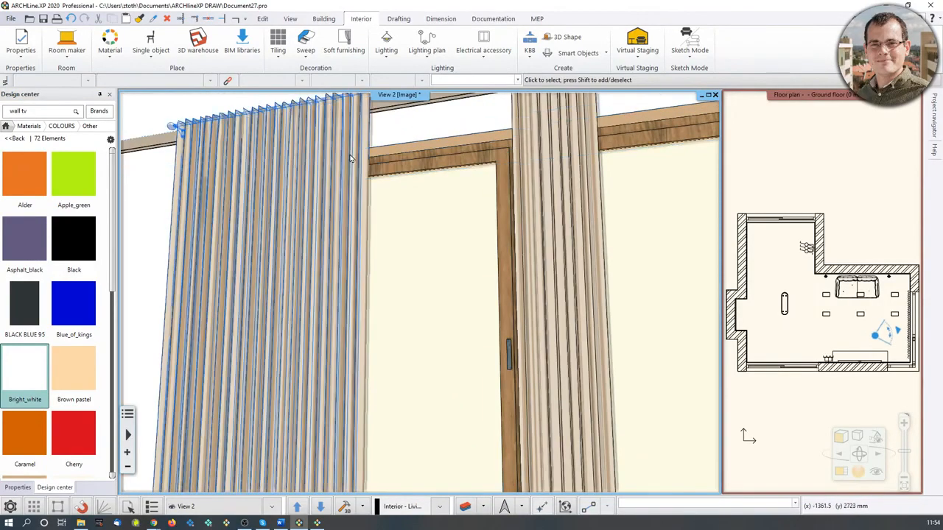
scroll(413, 210, down, 2)
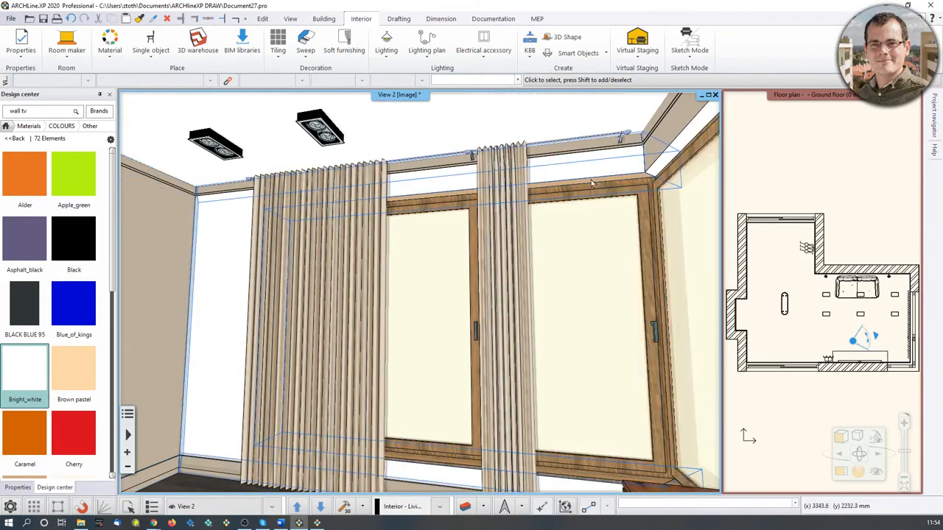
mouse_move(465, 263)
middle_down()
mouse_move(469, 295)
mouse_move(482, 263)
middle_up()
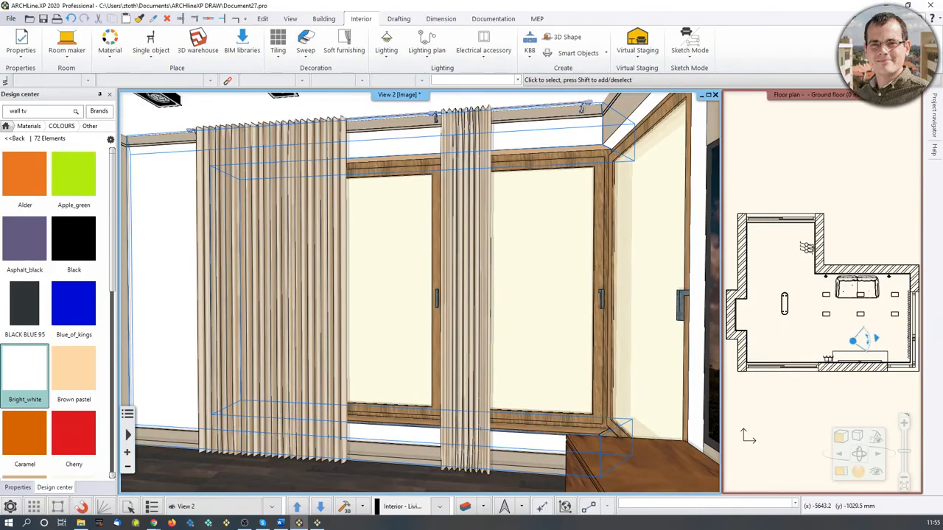
mouse_move(388, 346)
middle_down()
mouse_move(163, 334)
mouse_move(370, 324)
middle_up()
scroll(391, 317, up, 3)
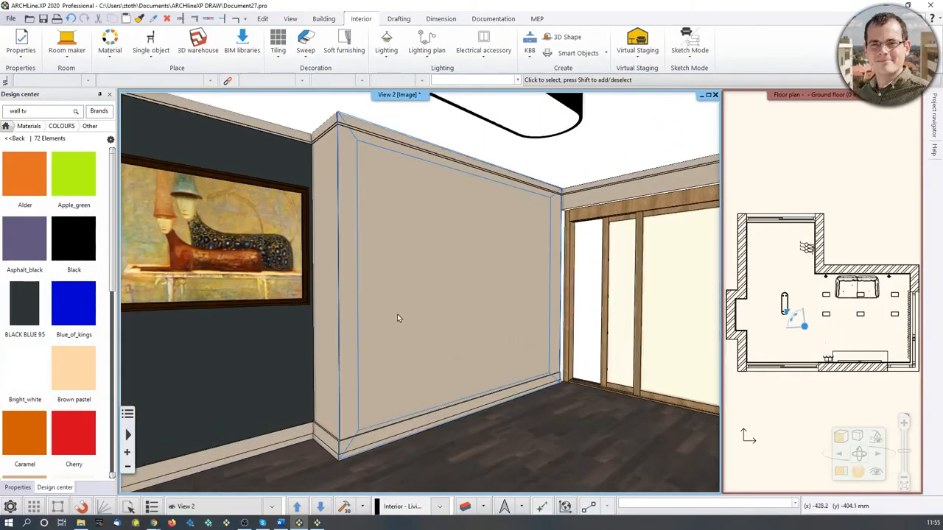
right_click(399, 291)
click(371, 312)
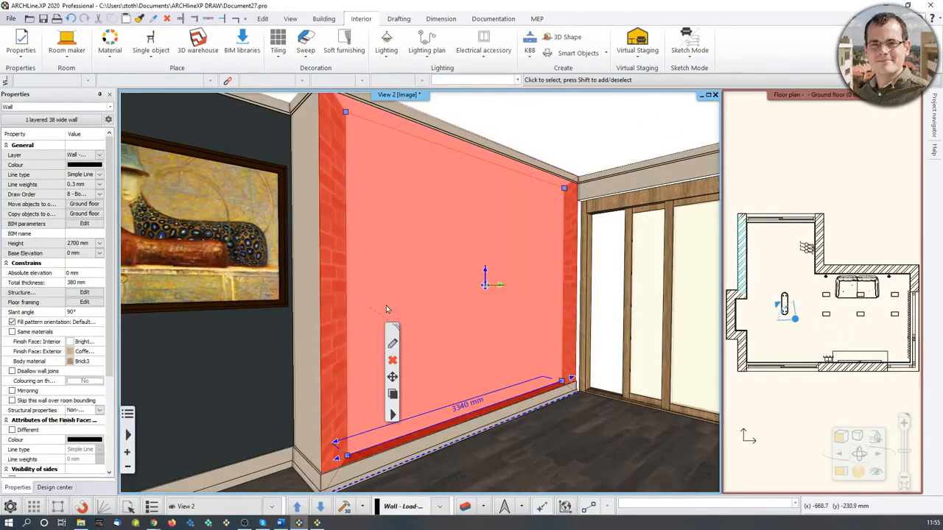
right_click(388, 307)
click(439, 185)
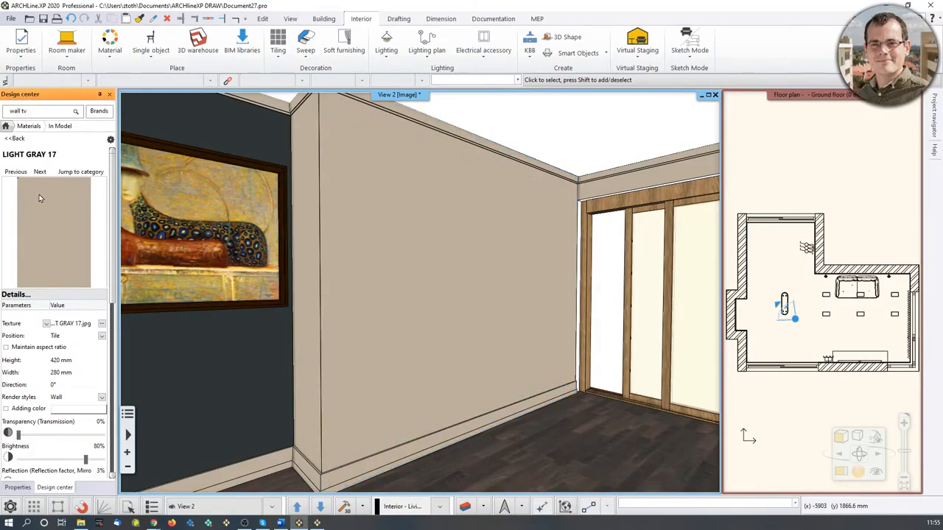
Open the LIGHT GRAY 17 material's appearance properties and try the Curtain, Marble and Wood render styles.
click(859, 475)
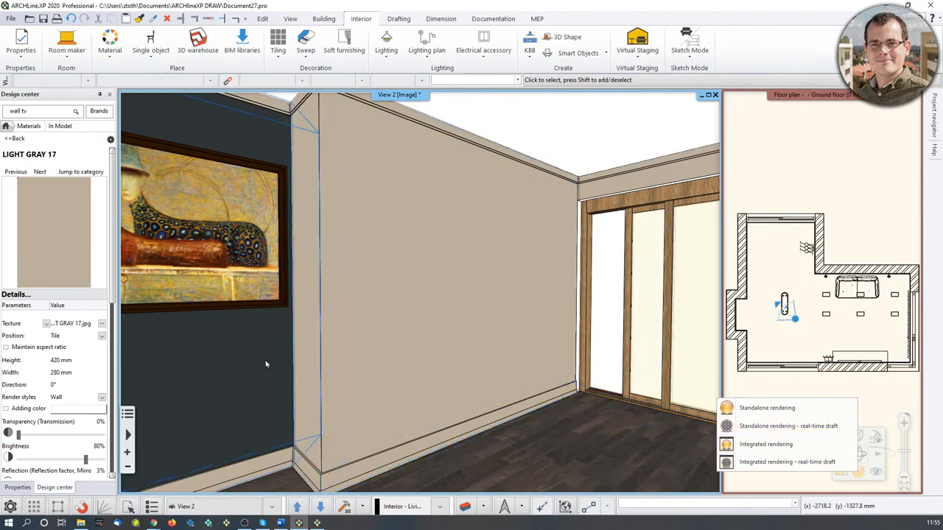
middle_drag(418, 353, 462, 354)
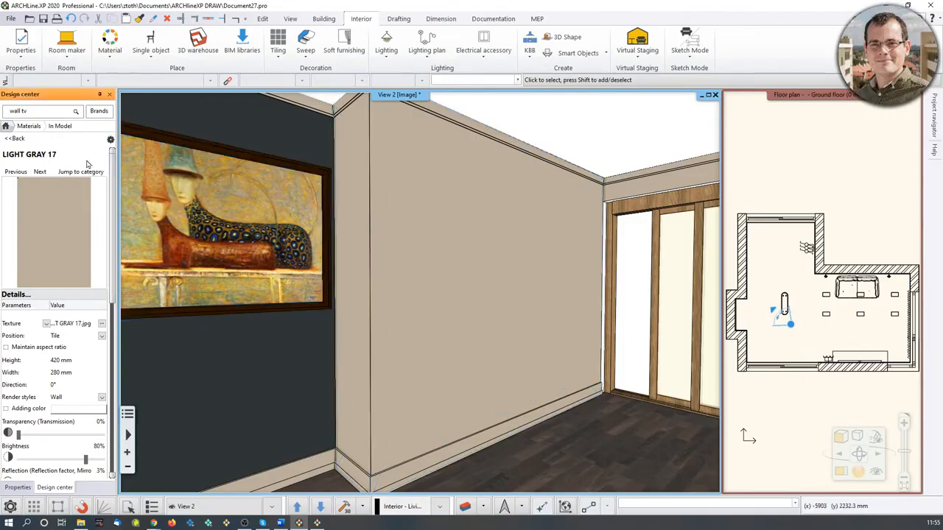
click(110, 140)
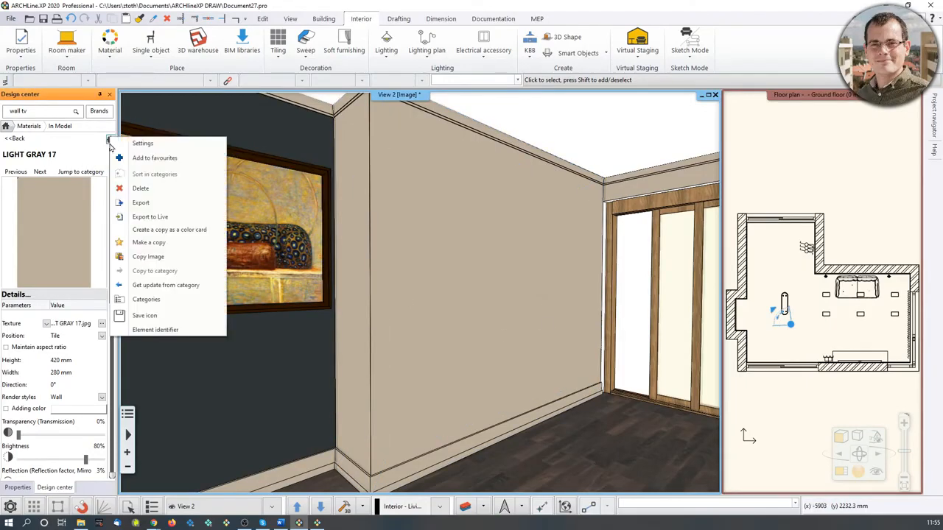
click(143, 147)
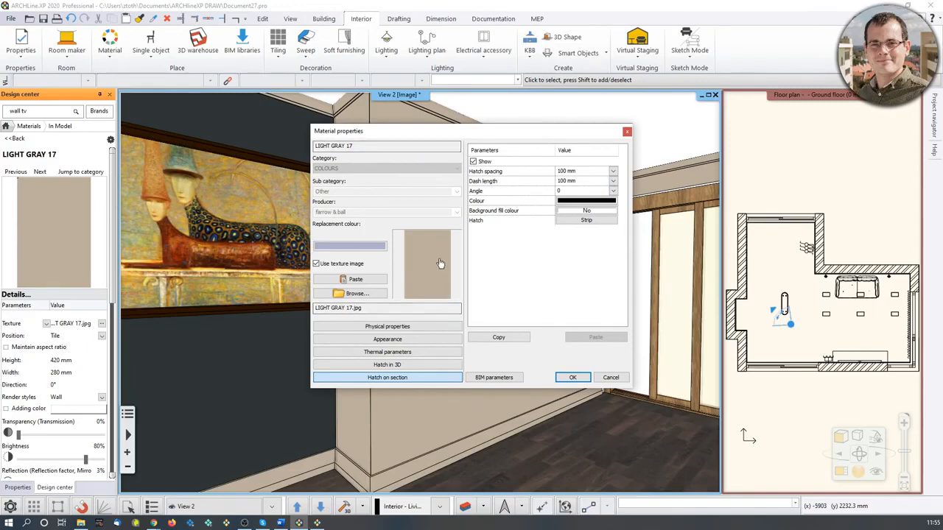
click(387, 341)
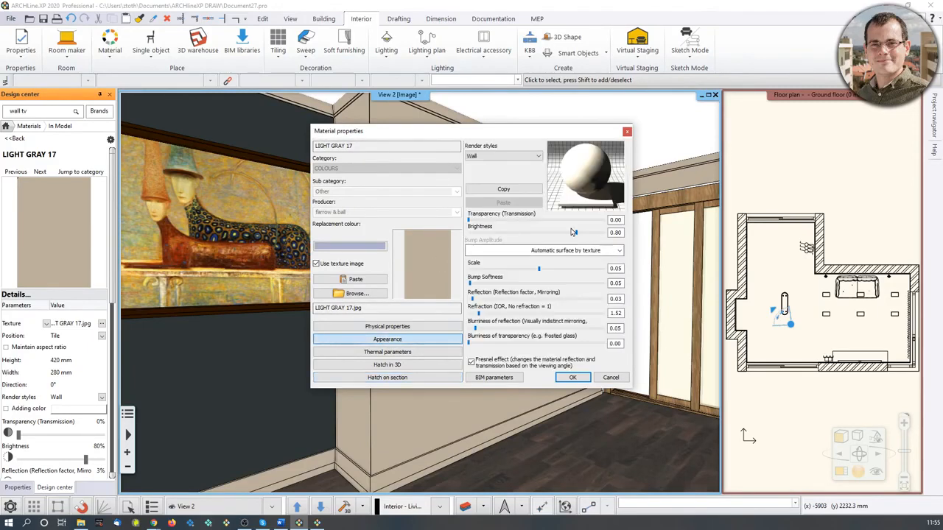
click(540, 158)
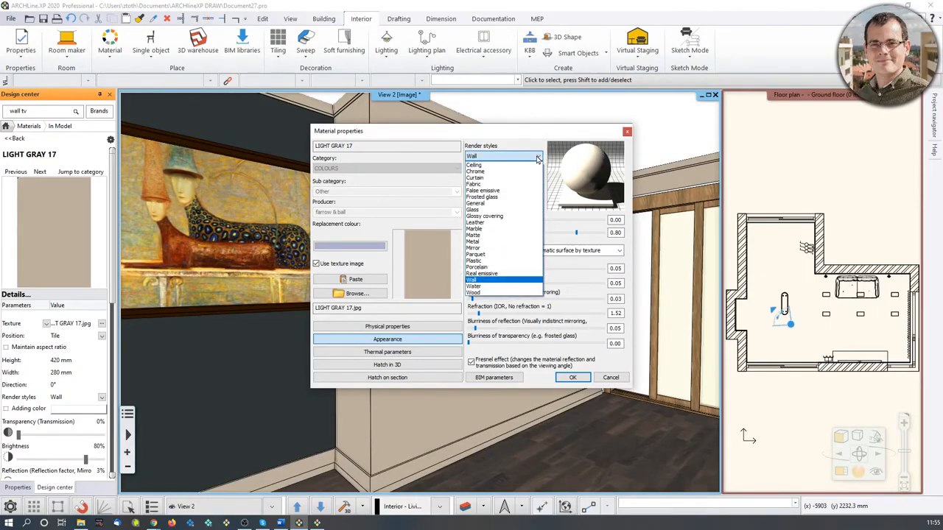
click(526, 178)
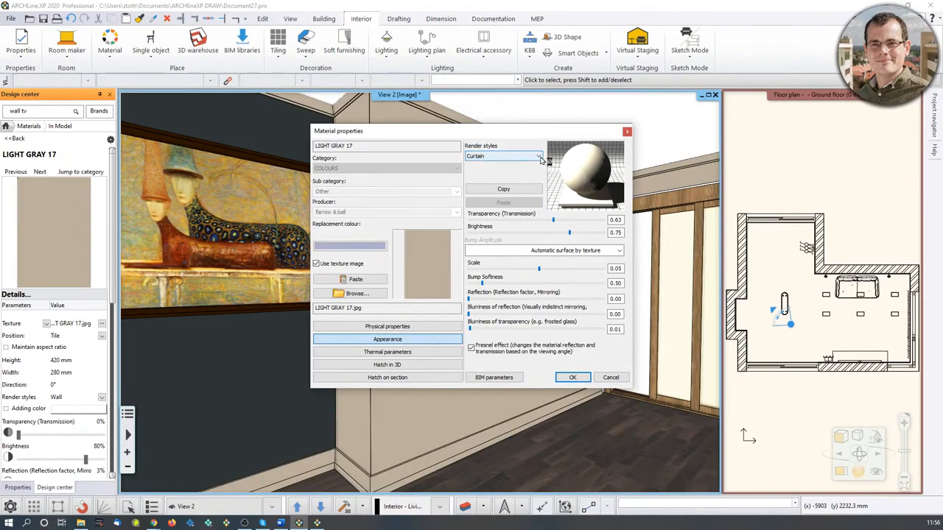
click(538, 157)
click(500, 230)
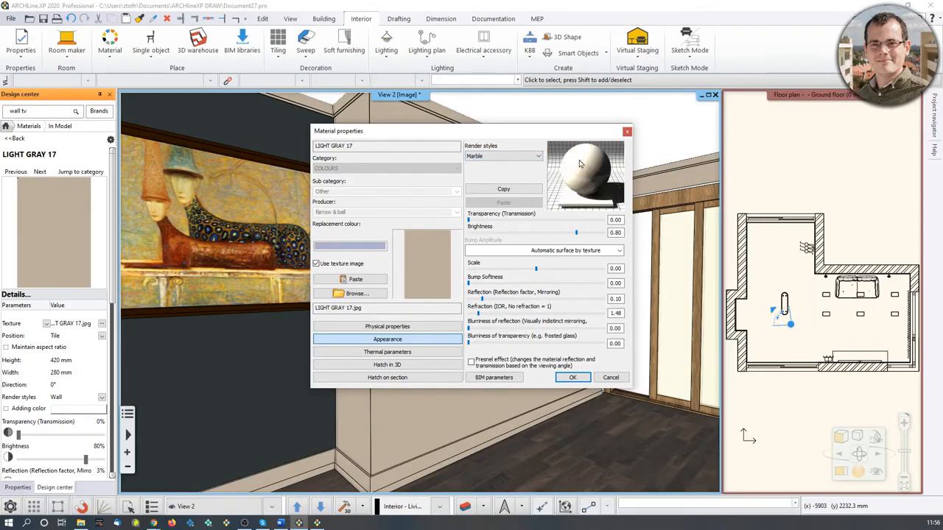
click(538, 156)
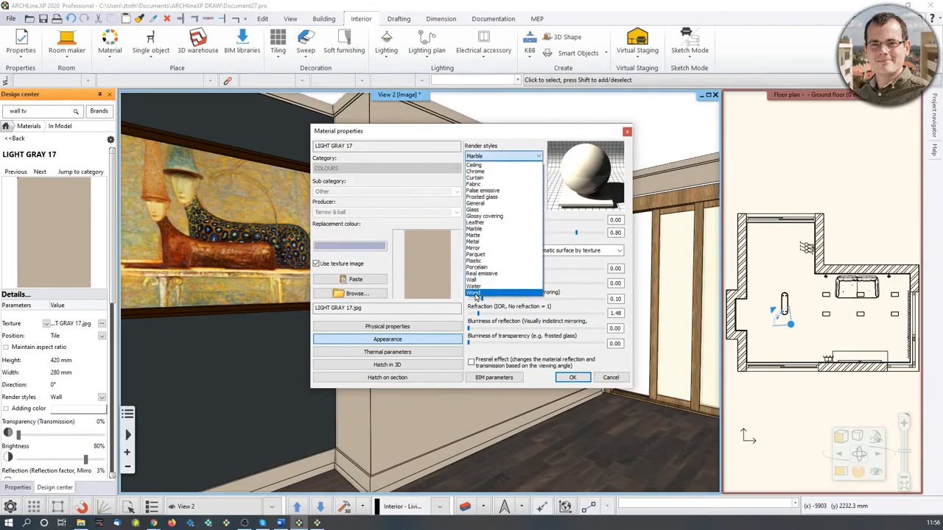
click(494, 296)
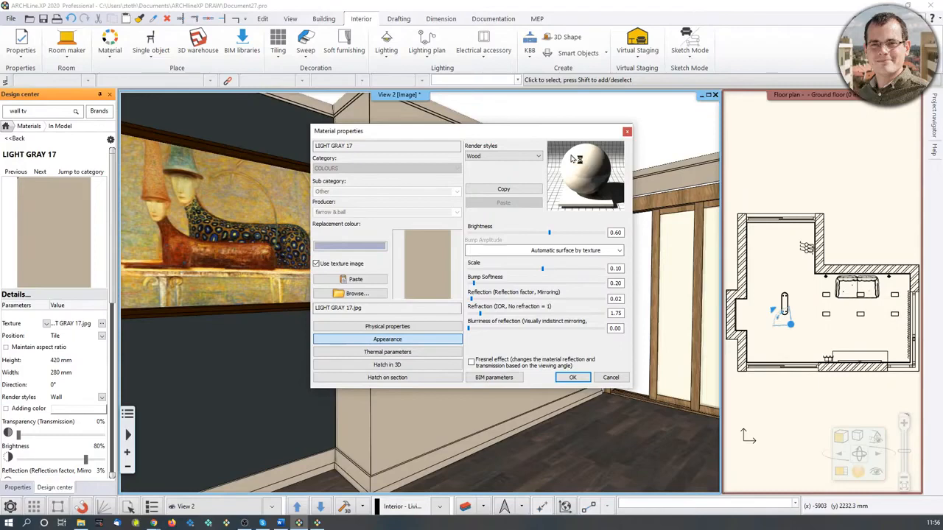